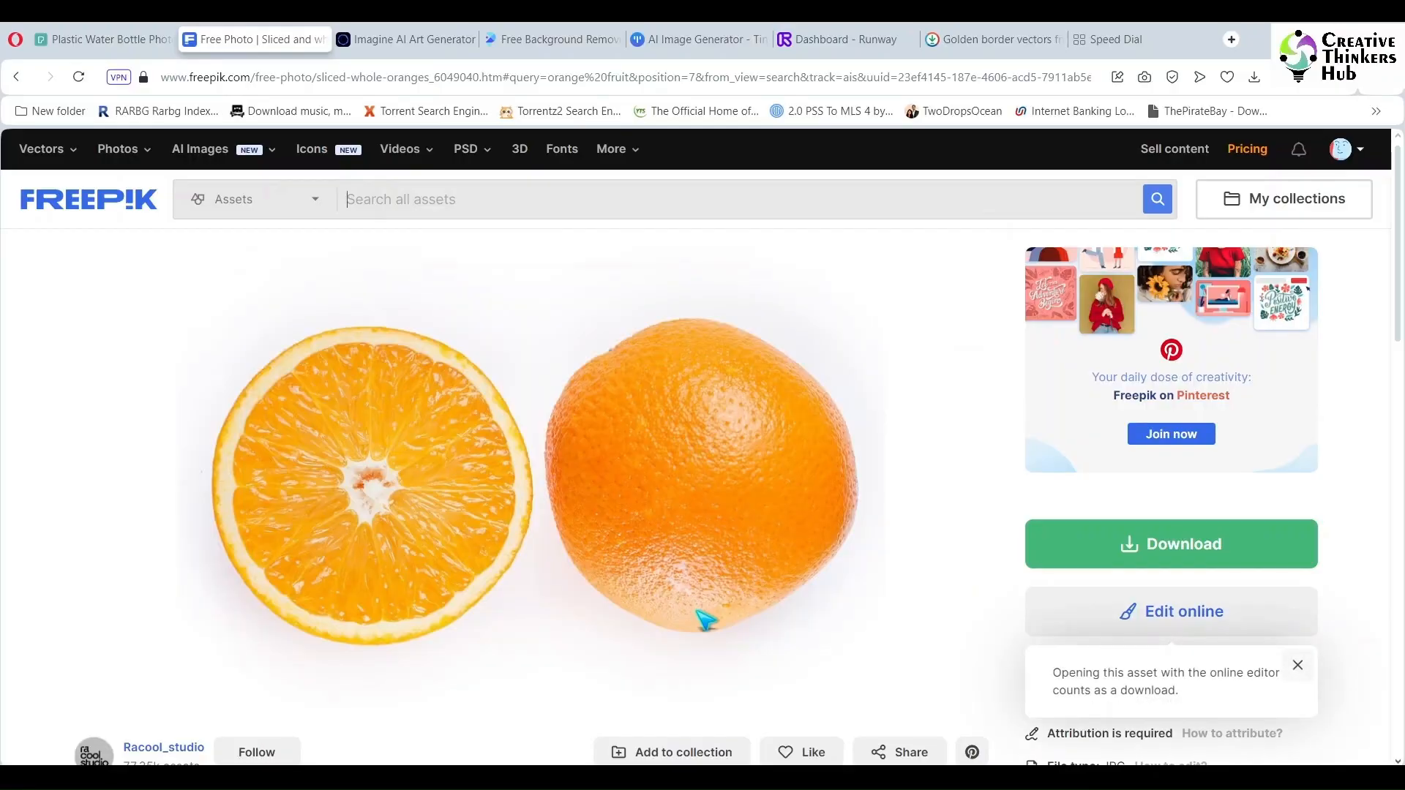
Step: Download the sliced and whole oranges photo from Freepik and place it in the blank CorelDRAW document
left_click(1130, 559)
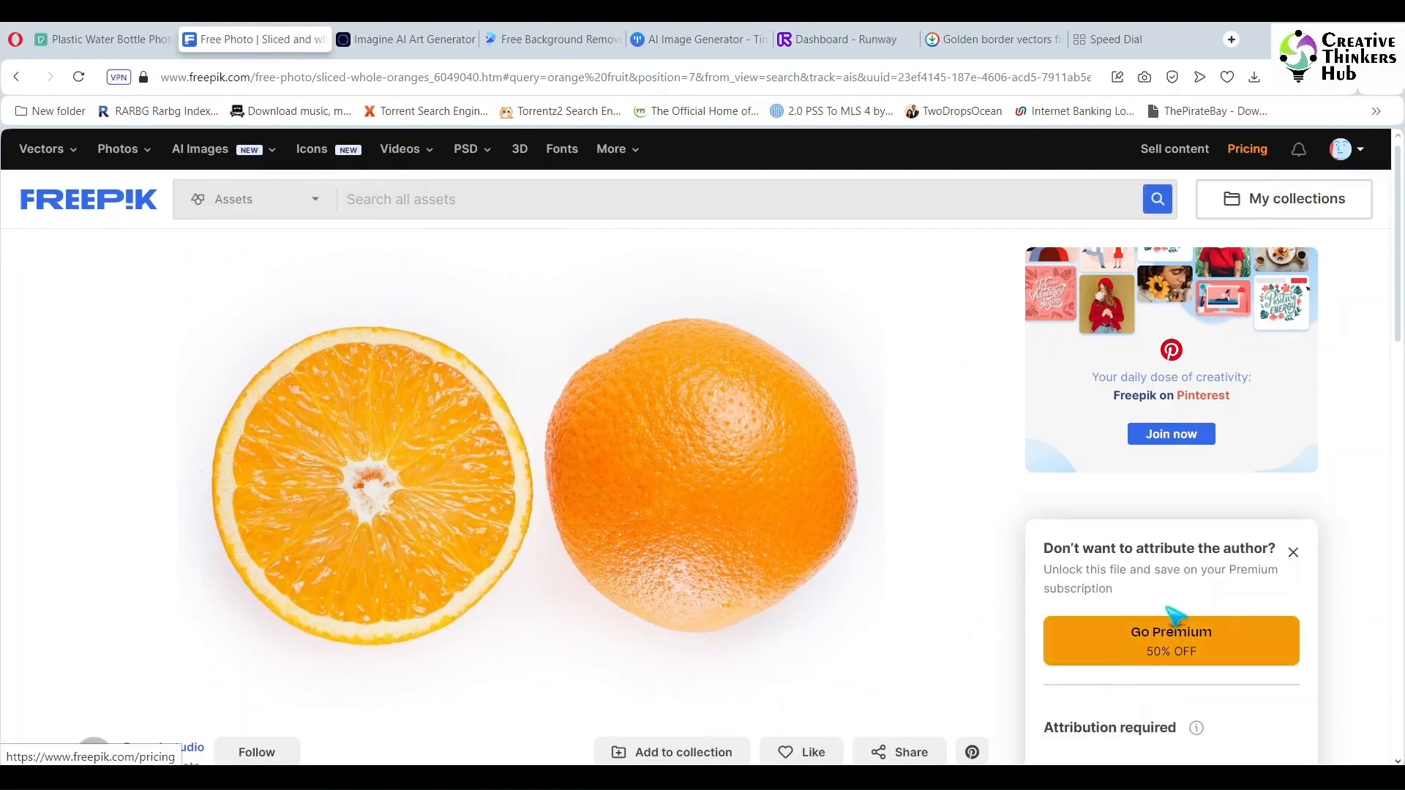
scroll(1178, 607, "down", 4)
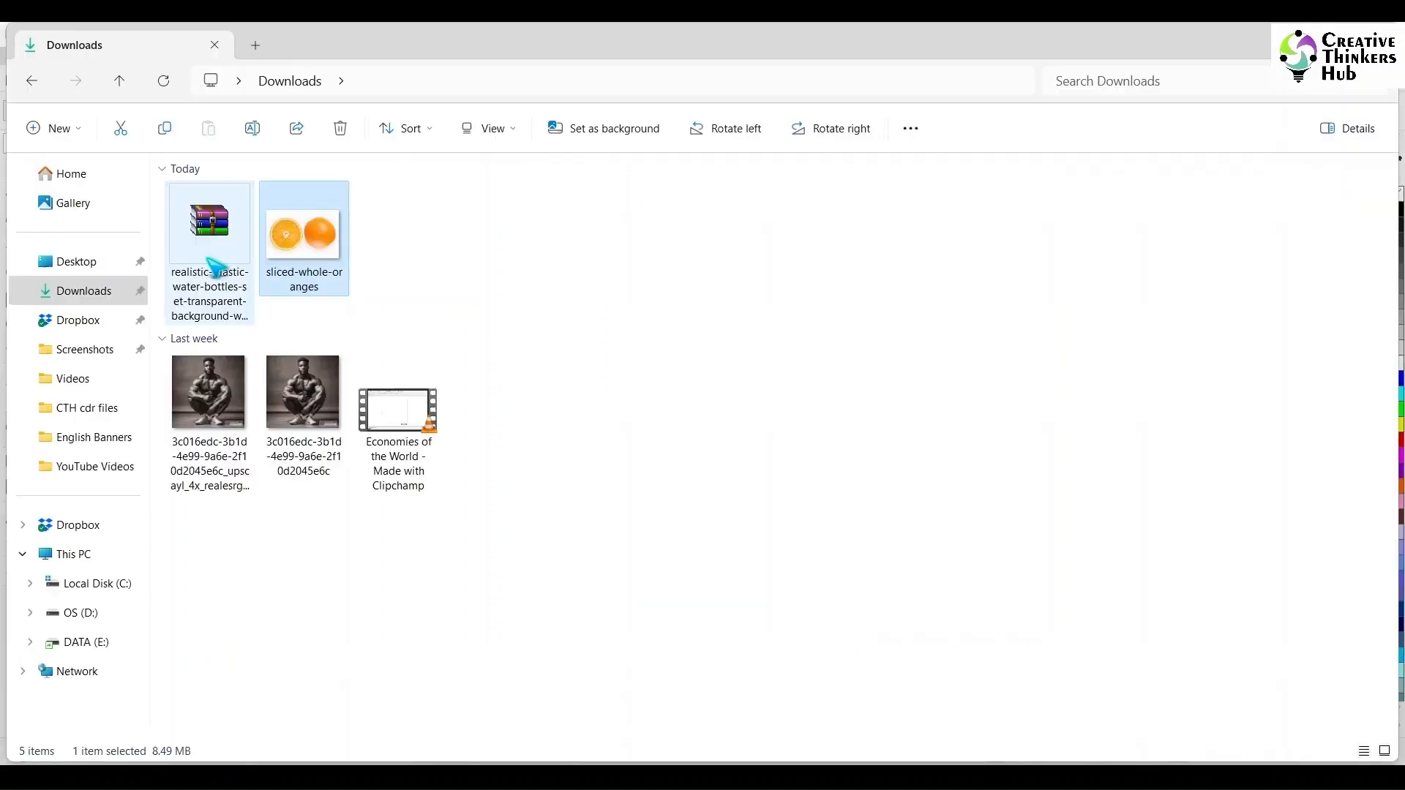
left_click_drag(304, 235, 925, 571)
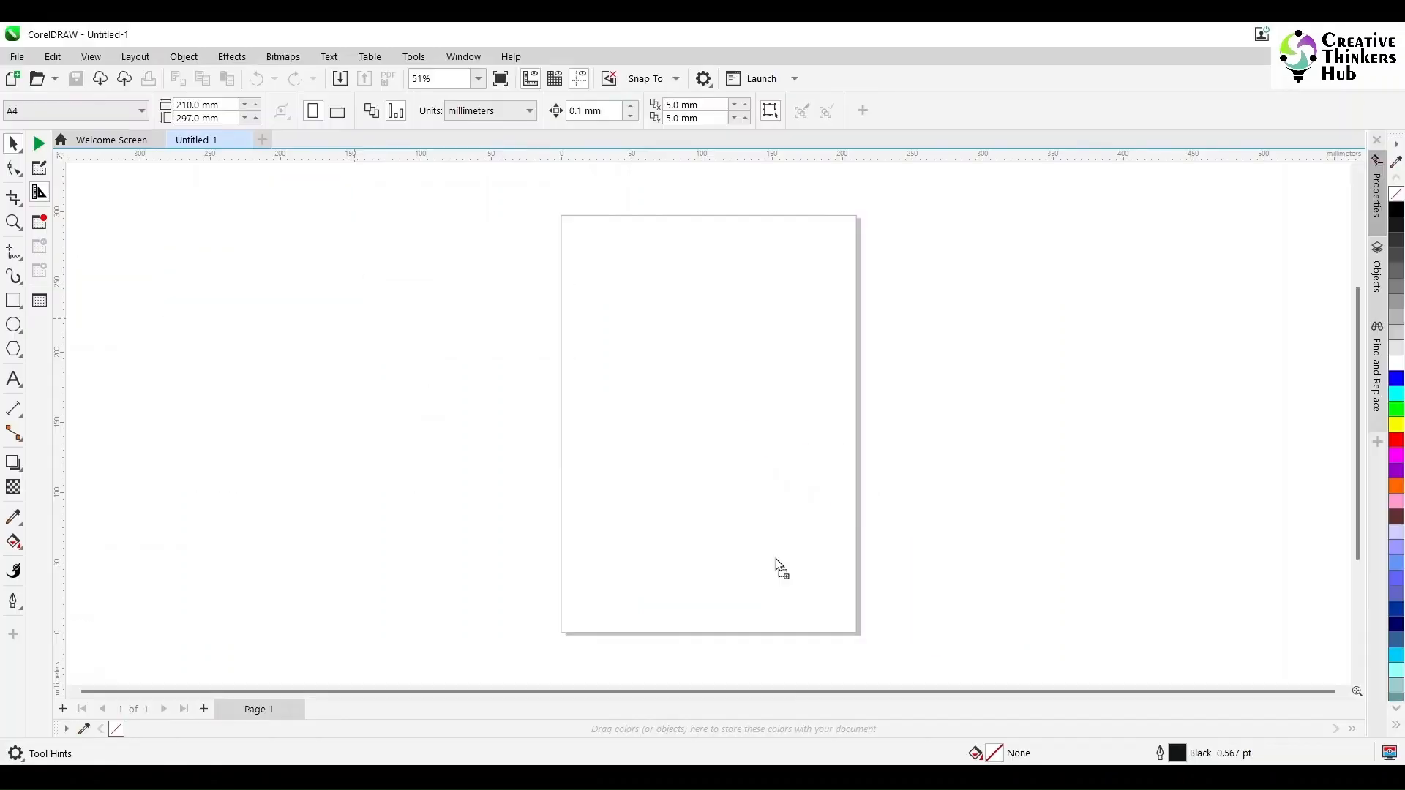
left_click_drag(776, 398, 775, 392)
scroll(742, 351, "down", 2)
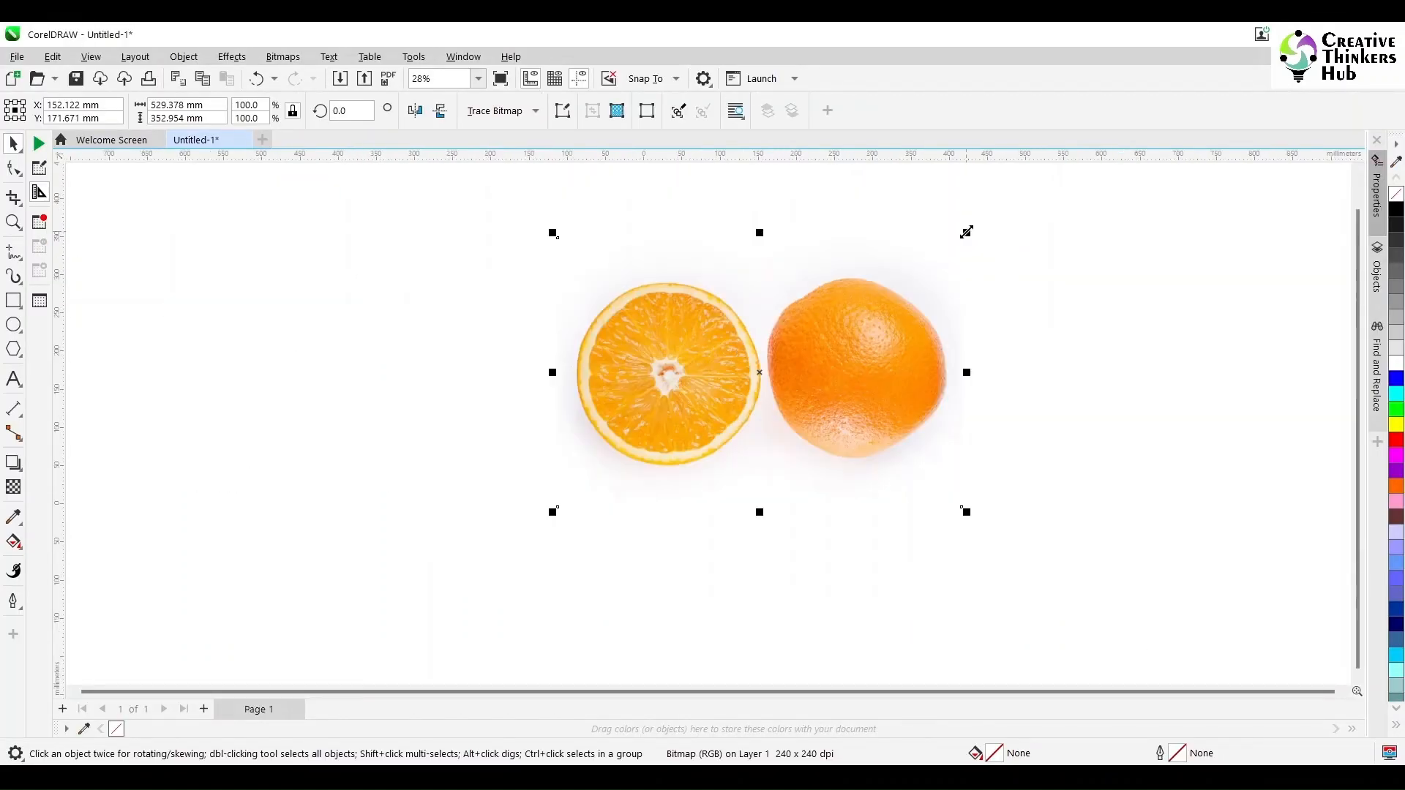
Step: Scale the oranges photo down to about 43.8% and position it over the page
left_click_drag(966, 232, 896, 335)
left_click_drag(783, 372, 804, 323)
left_click_drag(738, 384, 758, 384)
scroll(757, 384, "up", 2)
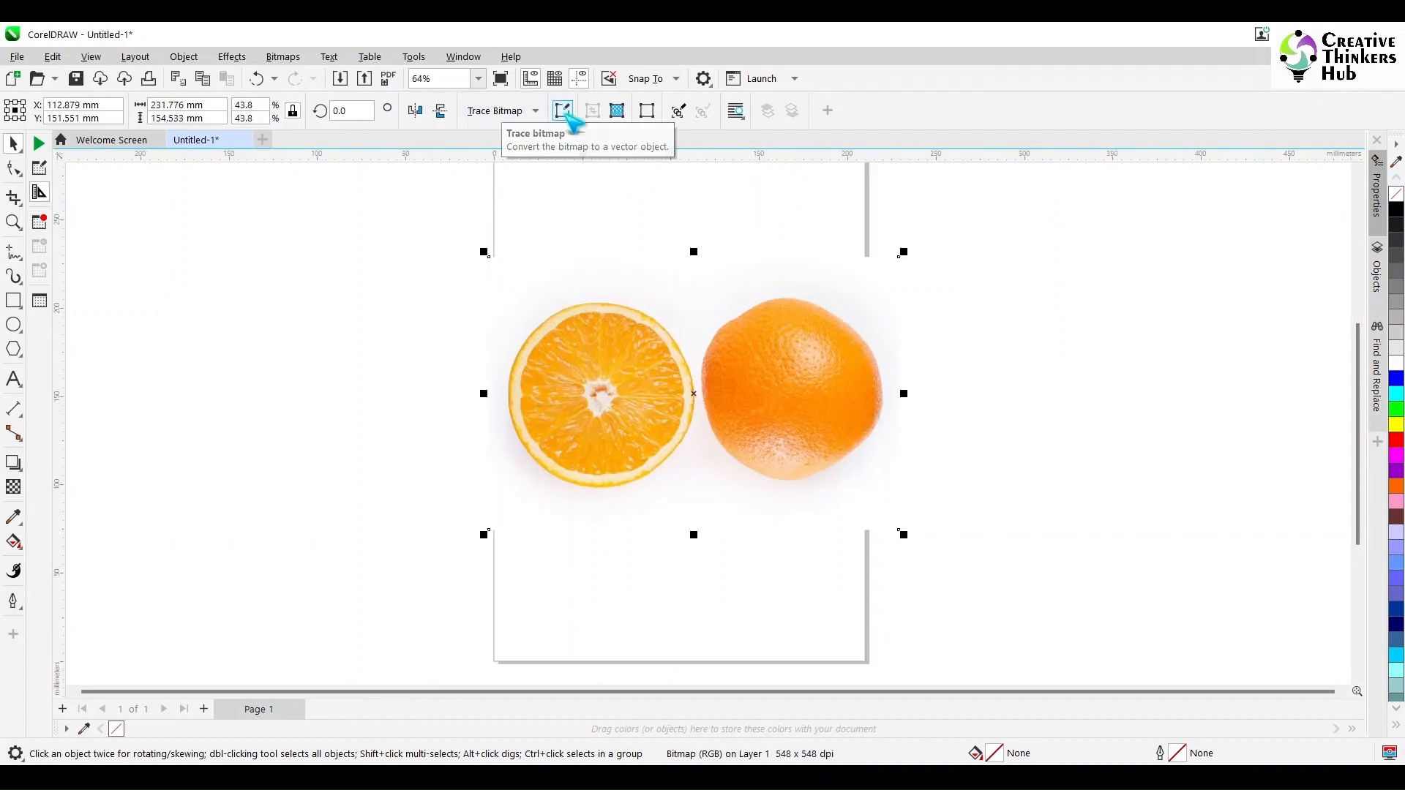
Step: Open the oranges photo in Corel PHOTO-PAINT and start a smart selection mask on the white background above both oranges
left_click(562, 110)
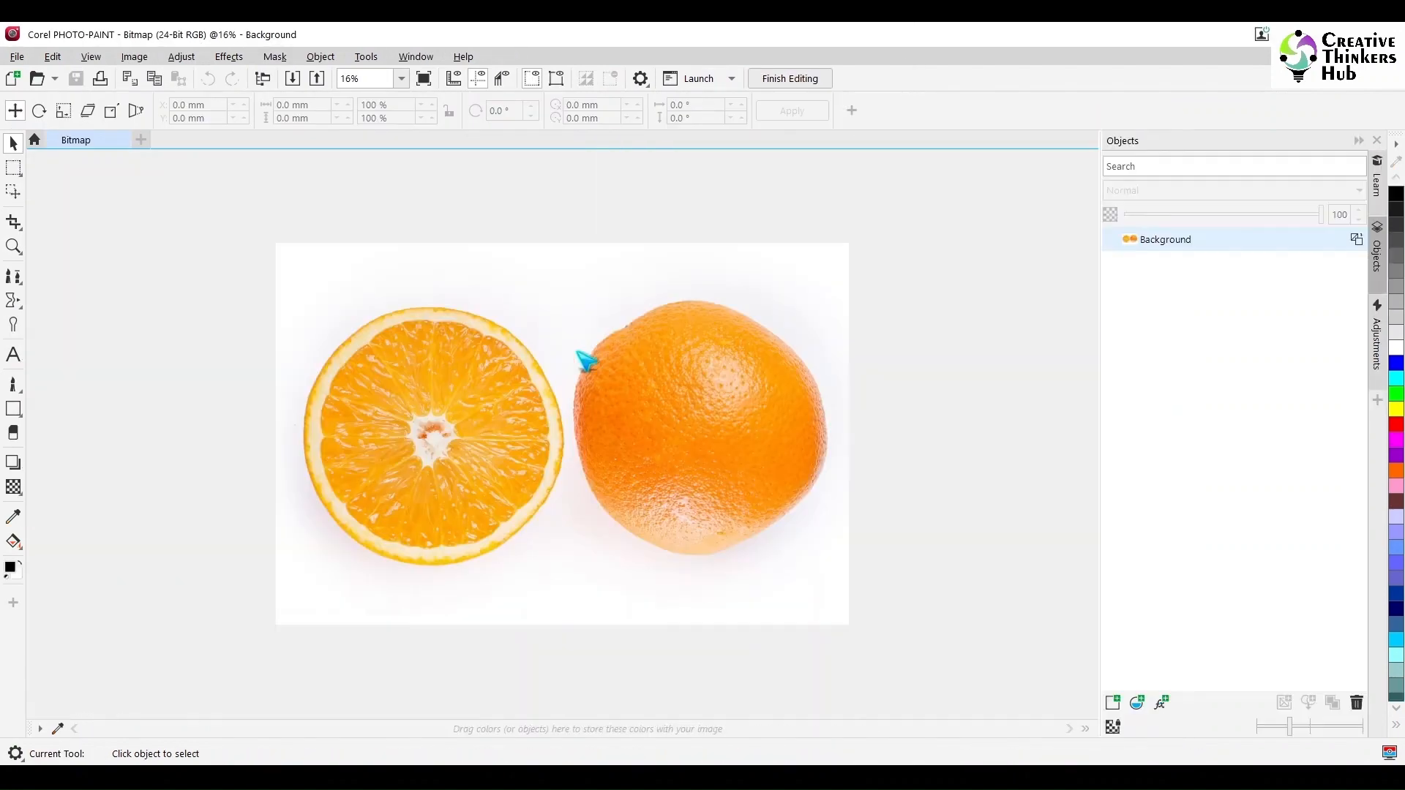
left_click(13, 167)
left_click(67, 337)
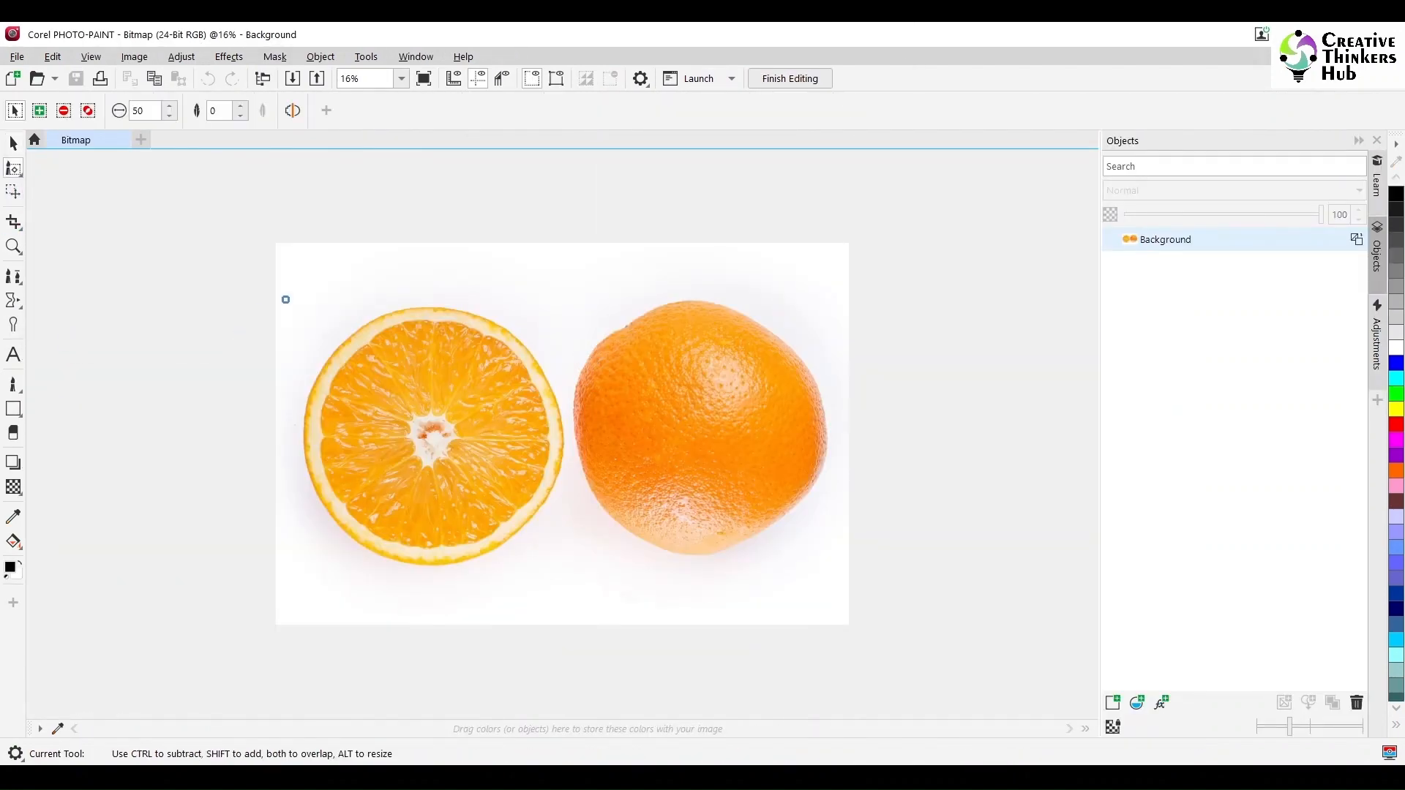
mouse_move(298, 301)
left_mouse_down()
mouse_move(348, 276)
mouse_move(687, 285)
left_mouse_up()
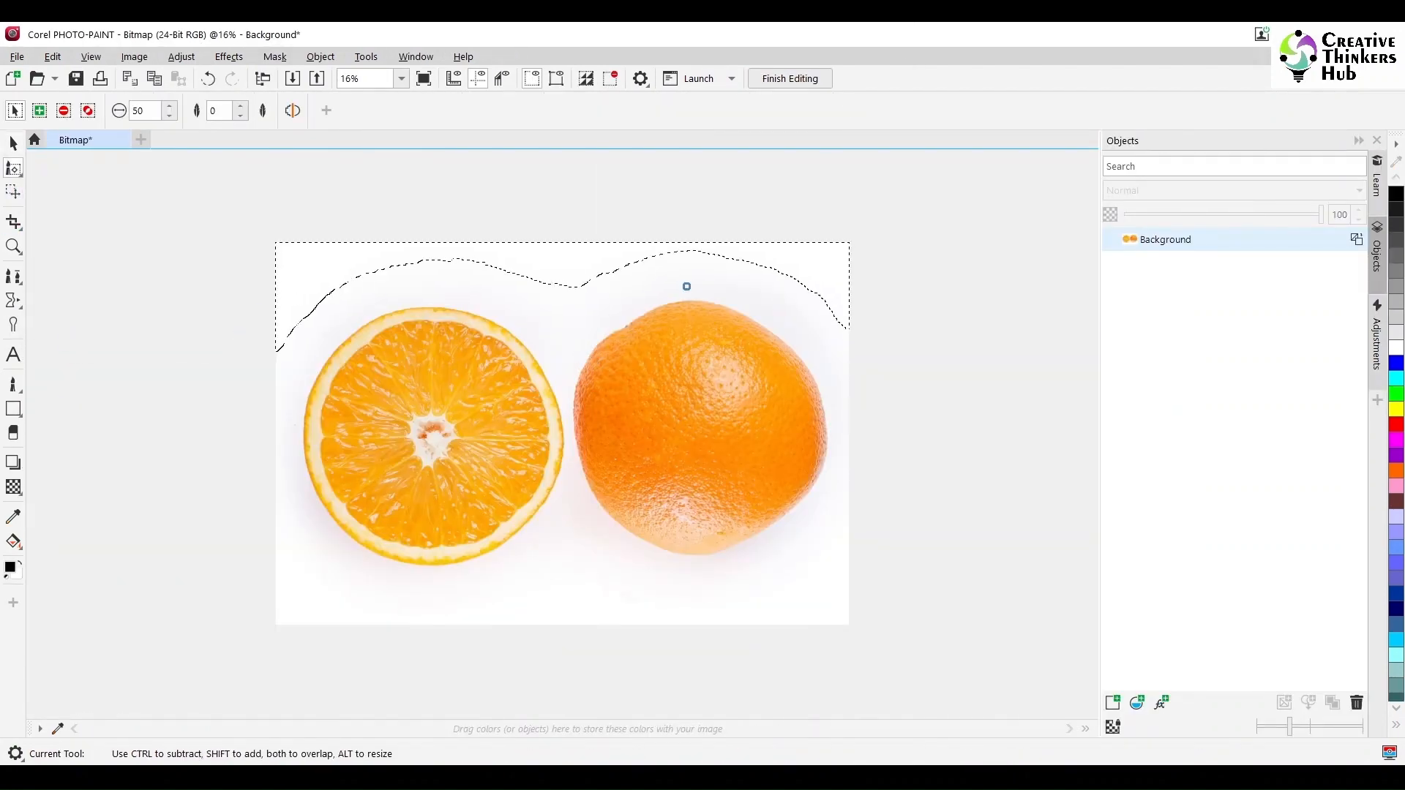
left_click(186, 58)
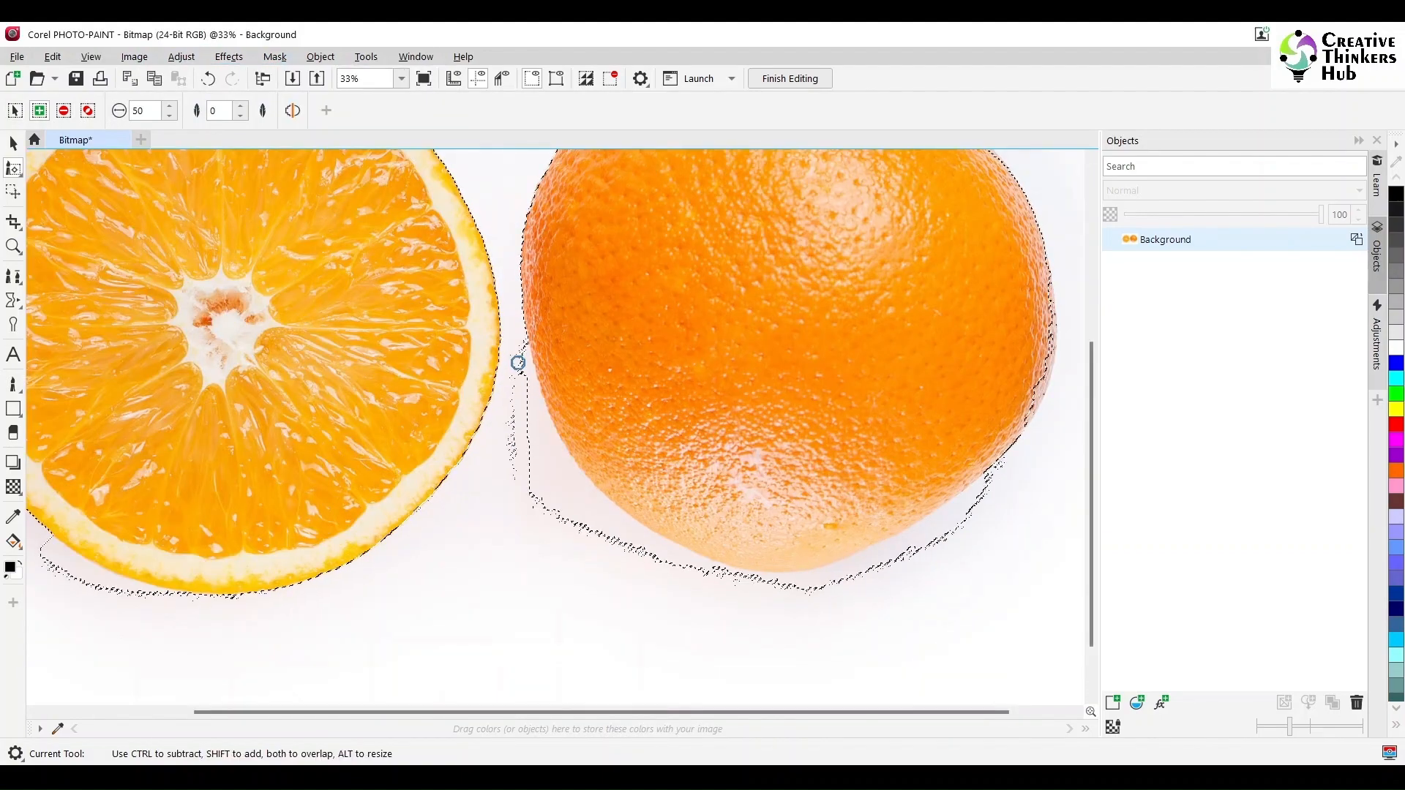
Step: Add the background around the lower edge of the whole orange to the mask and clean up the stray mask fragments
left_click_drag(522, 360, 528, 391)
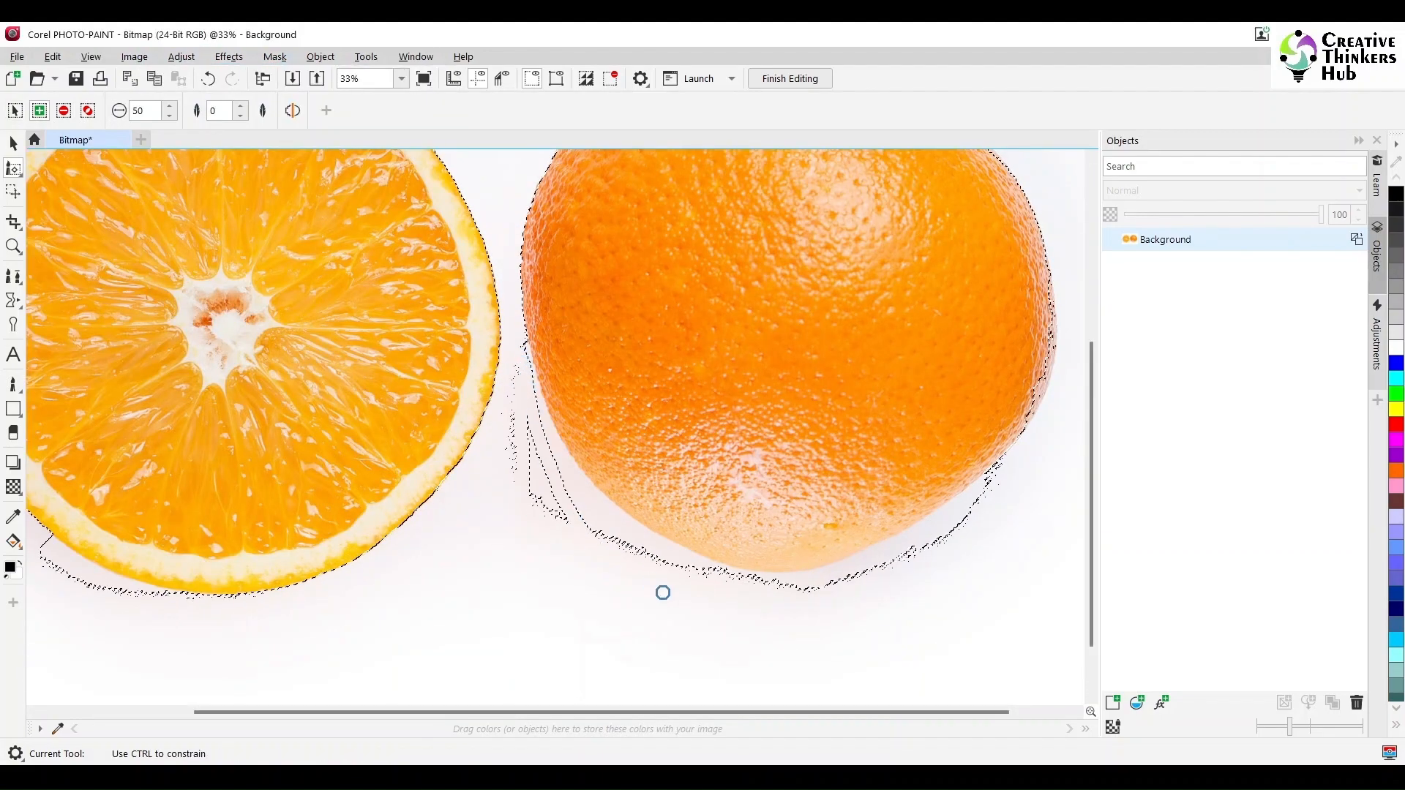
left_click_drag(663, 593, 662, 589)
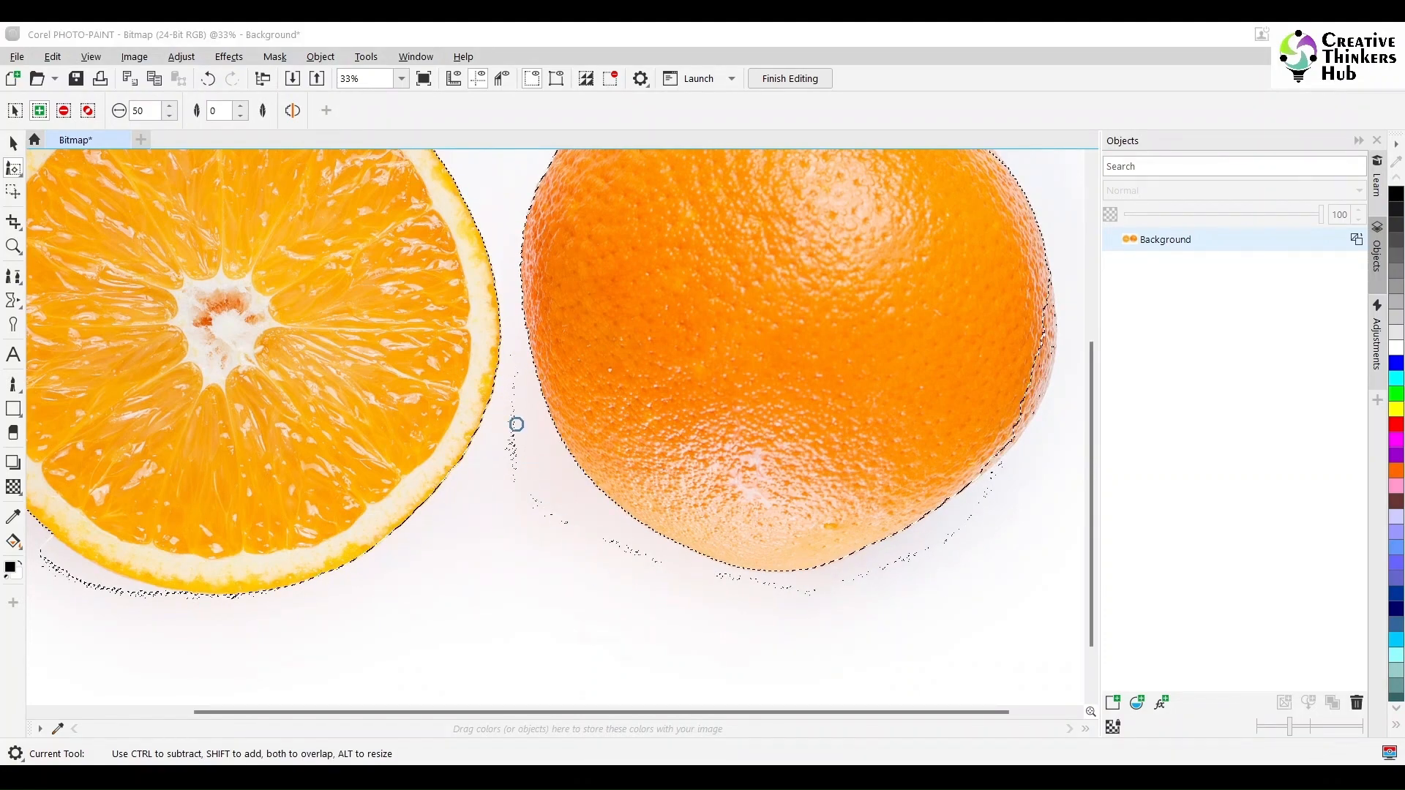
left_click_drag(500, 457, 513, 468)
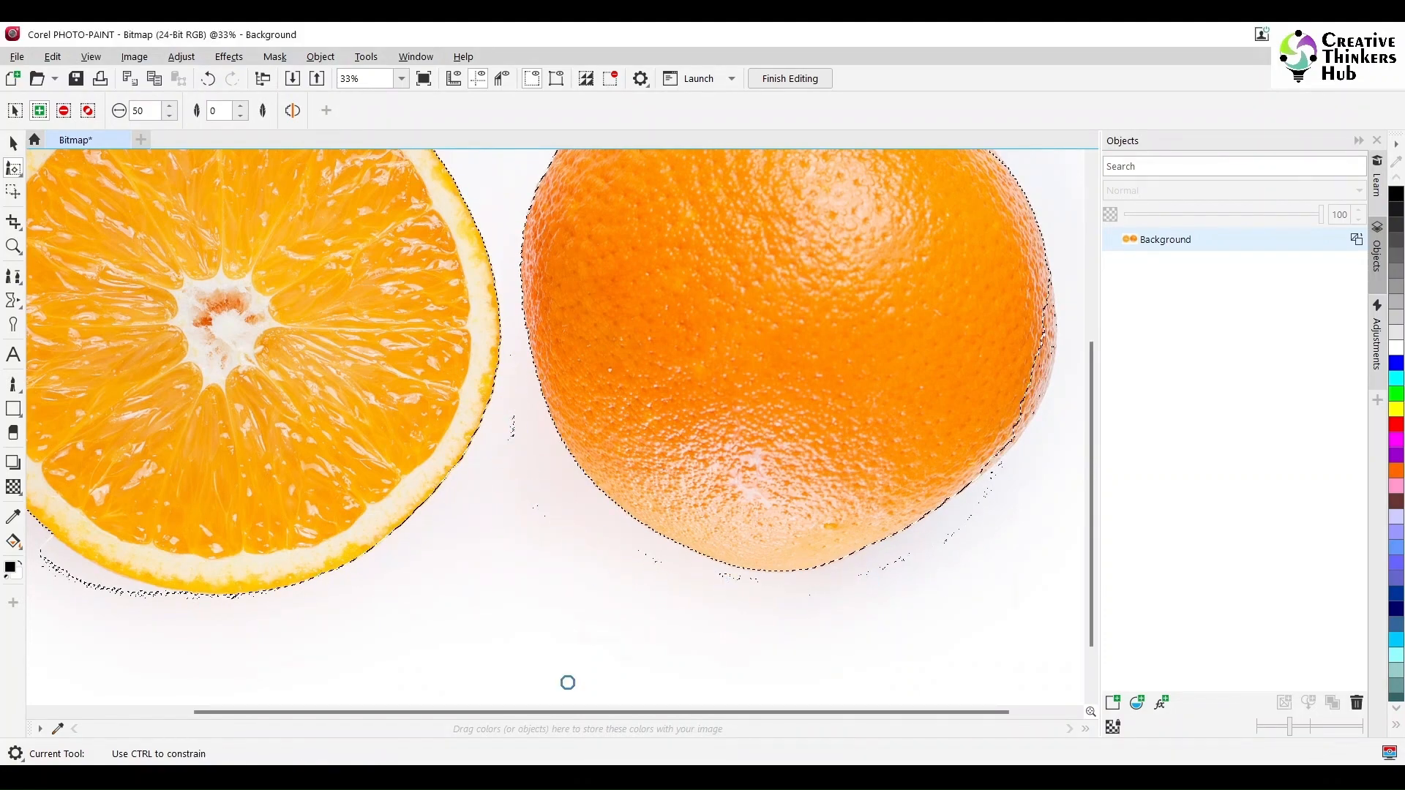
left_click_drag(568, 683, 366, 354)
left_click(276, 56)
mouse_move(314, 235)
left_click(539, 261)
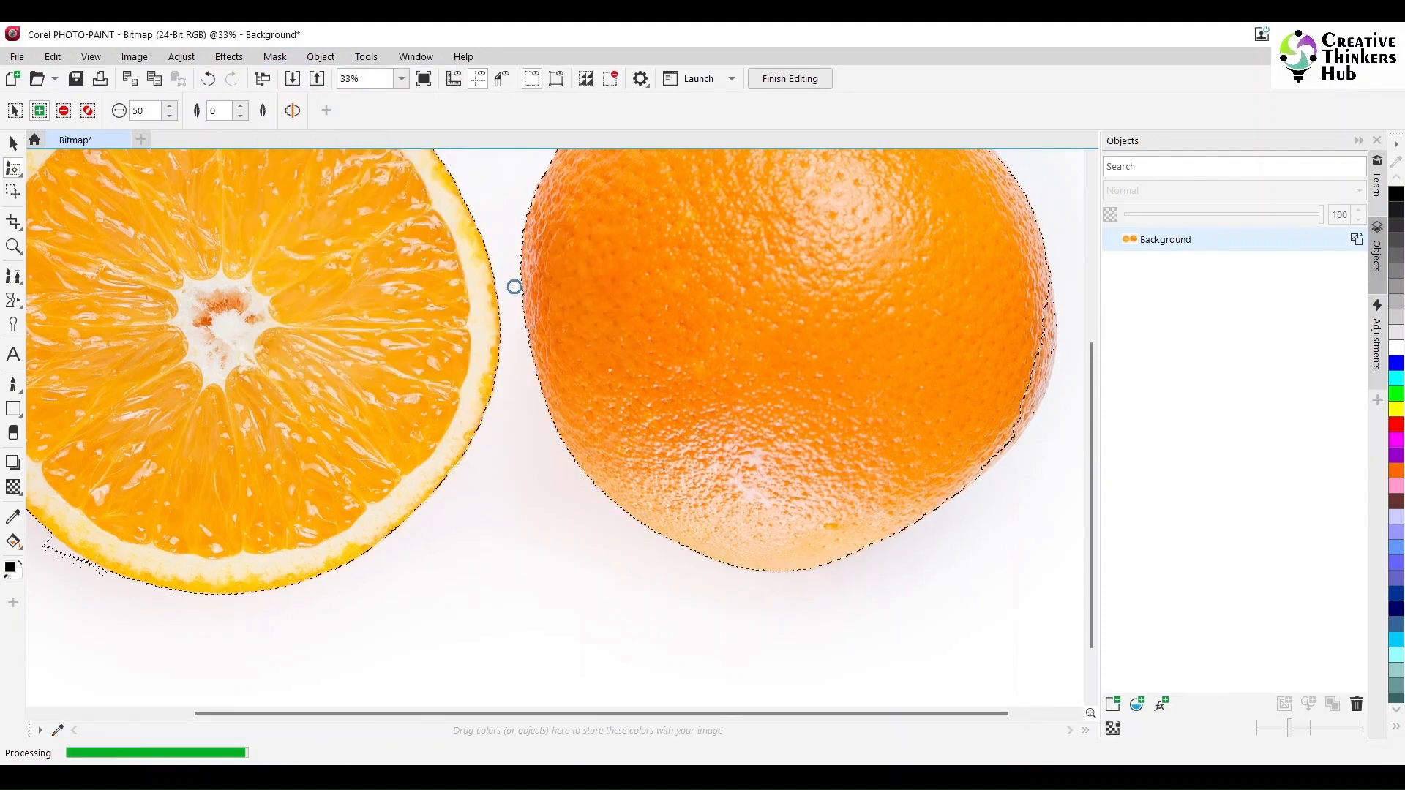
Step: Add the remaining background along the lower-left rim of the sliced orange to the mask
scroll(549, 433, "down", 1)
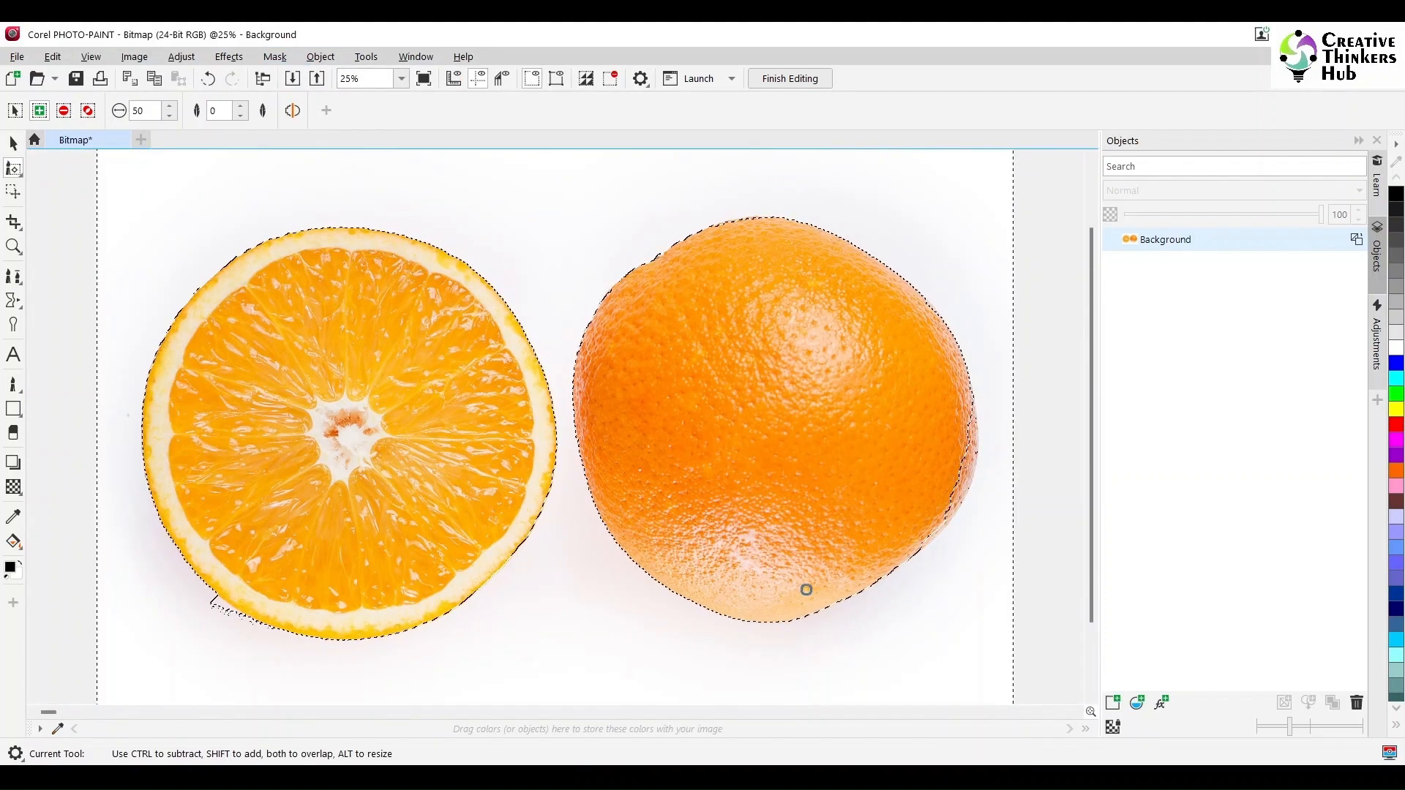
scroll(172, 524, "up", 1)
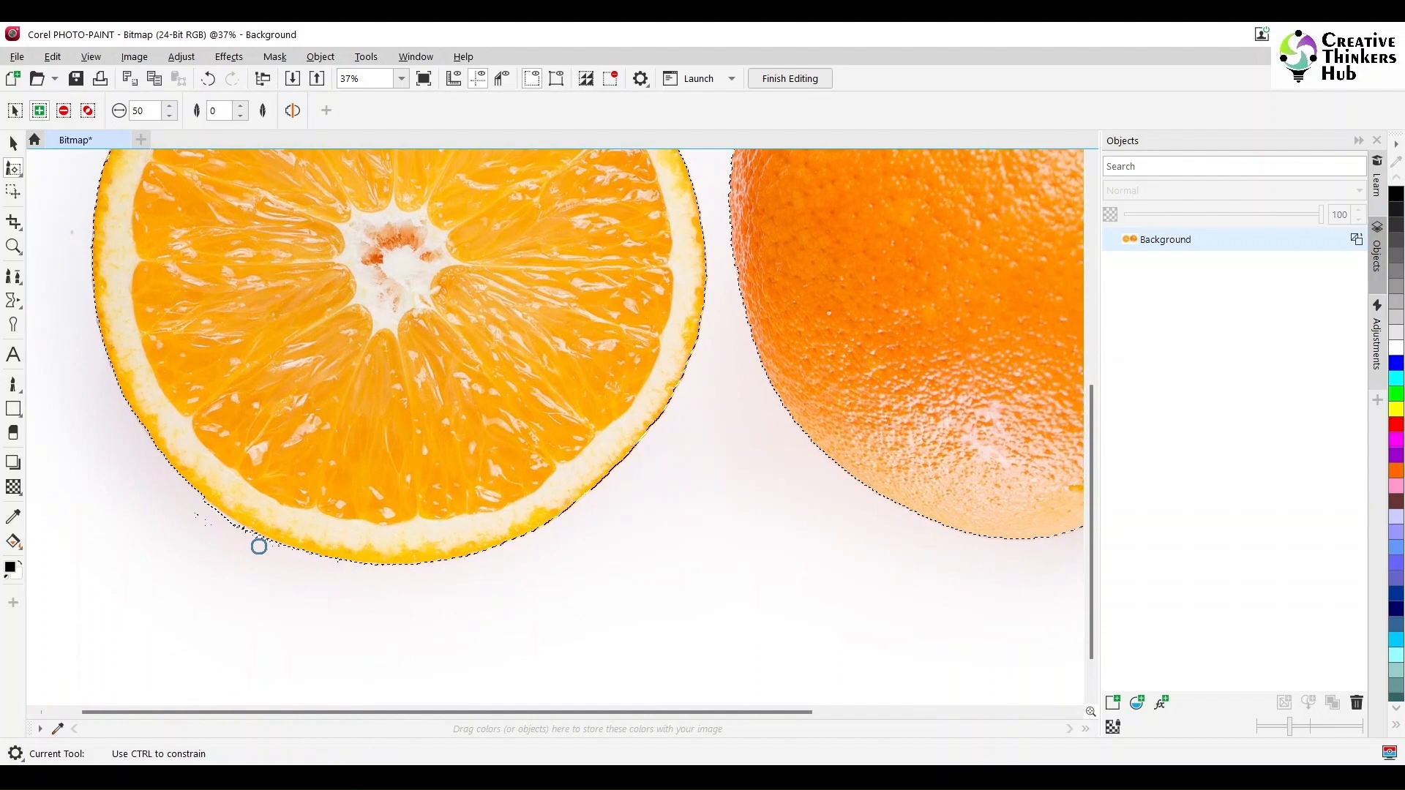
left_click_drag(259, 546, 257, 546)
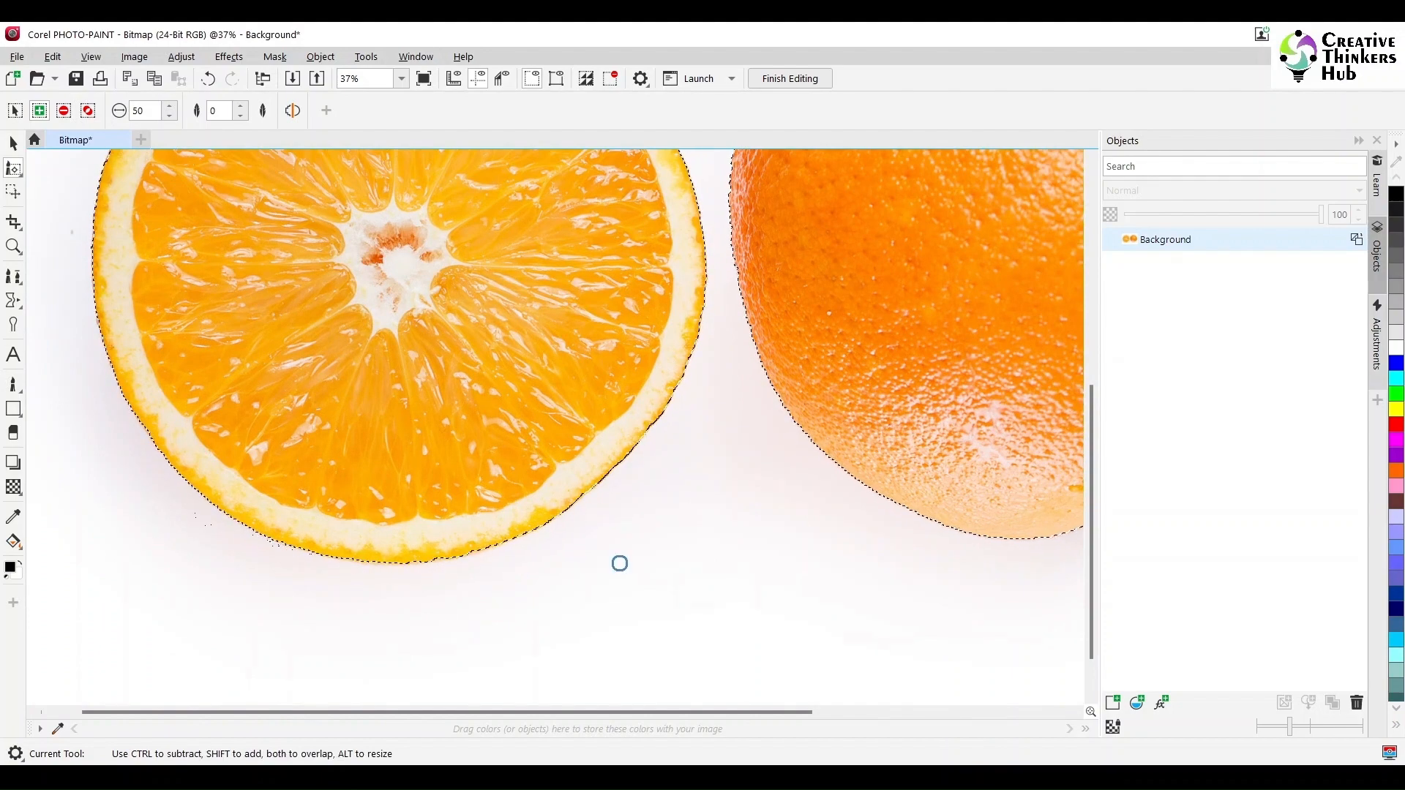
scroll(715, 480, "down", 2)
scroll(1010, 195, "up", 2)
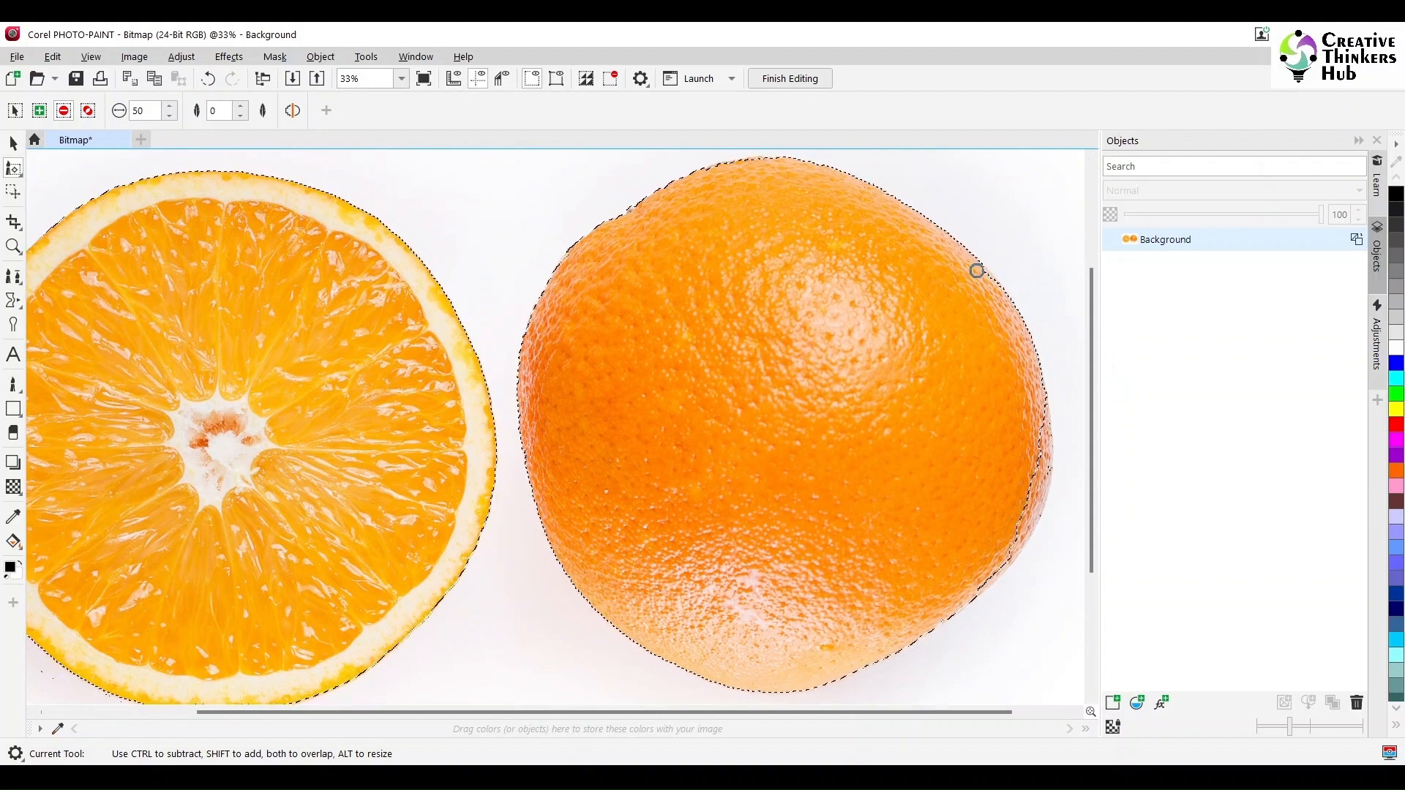
Step: Subtract the wrongly masked strip along the whole orange's right edge from the mask
left_click_drag(977, 270, 988, 309)
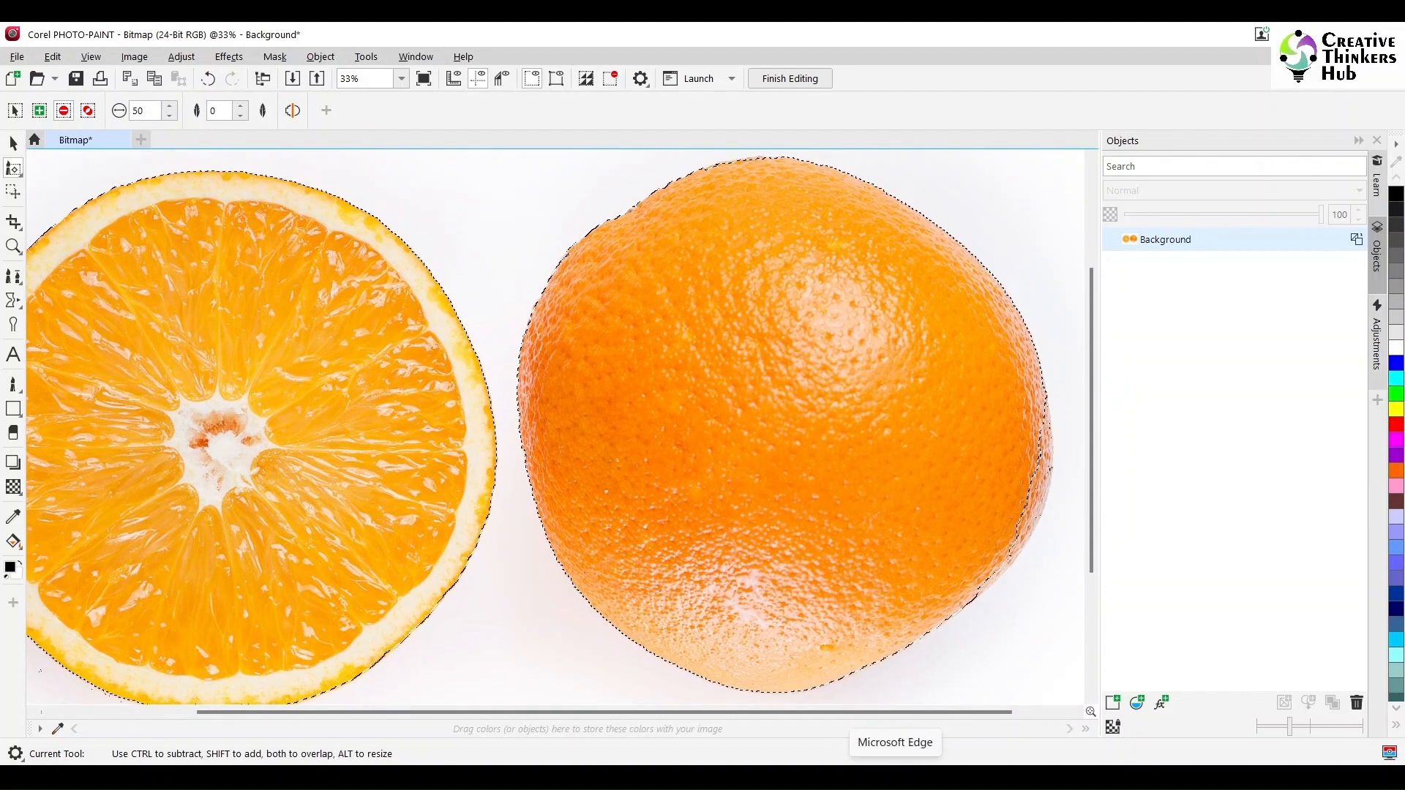
left_click_drag(1044, 438, 1039, 385)
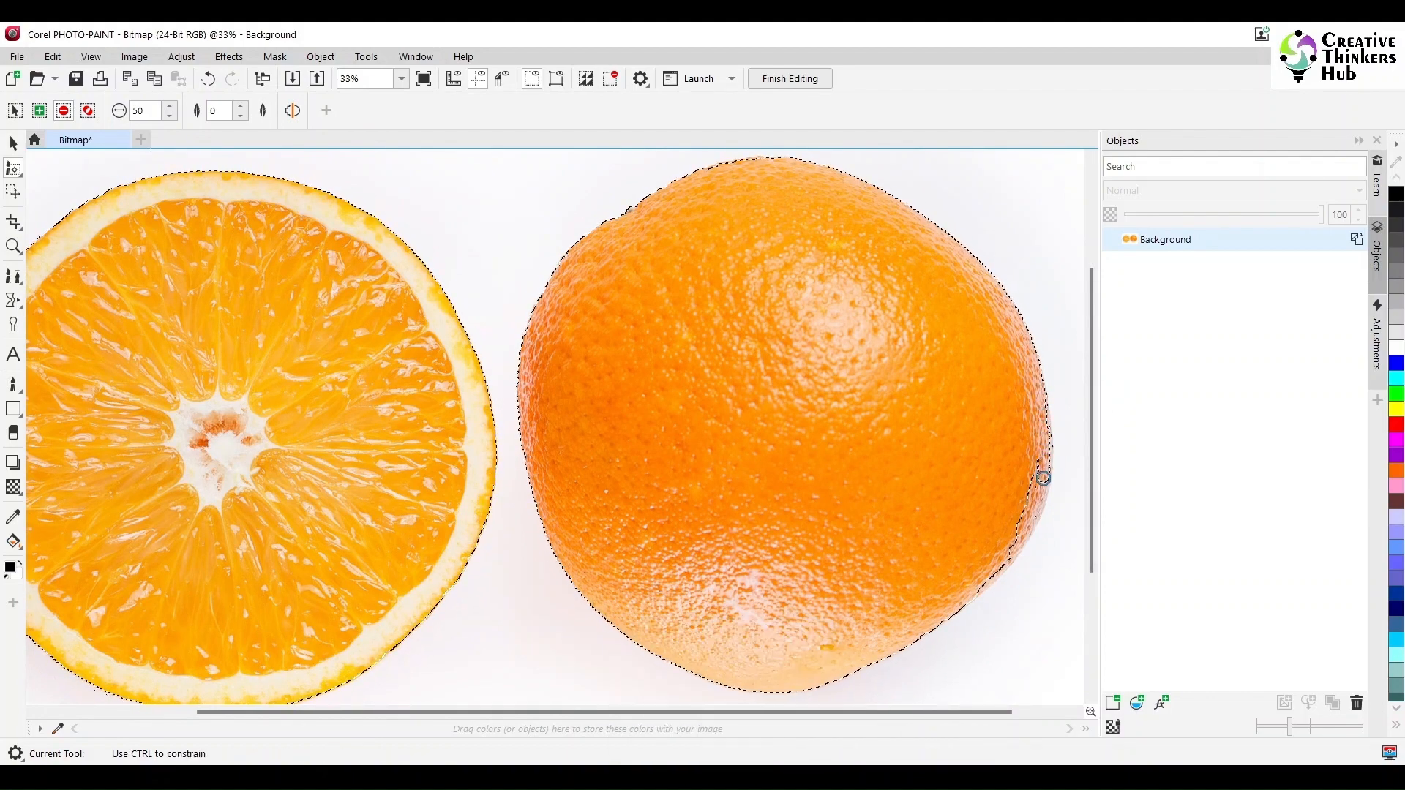
left_click_drag(1005, 560, 1003, 559)
mouse_move(973, 452)
left_mouse_down()
mouse_move(1029, 501)
mouse_move(1026, 518)
mouse_move(861, 283)
left_mouse_up()
key("F4")
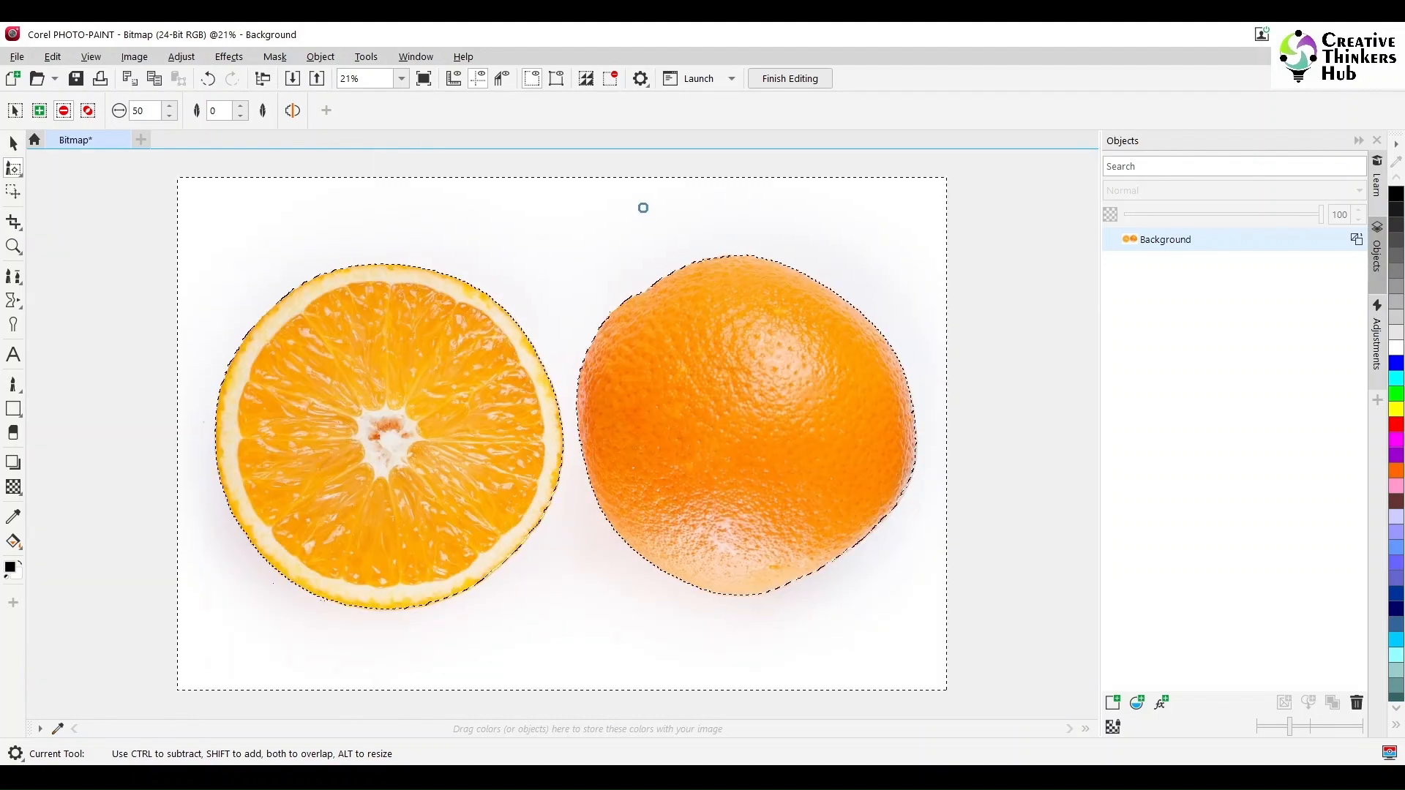
Step: Duplicate the Background as a new object and delete the original Background
right_click(1286, 244)
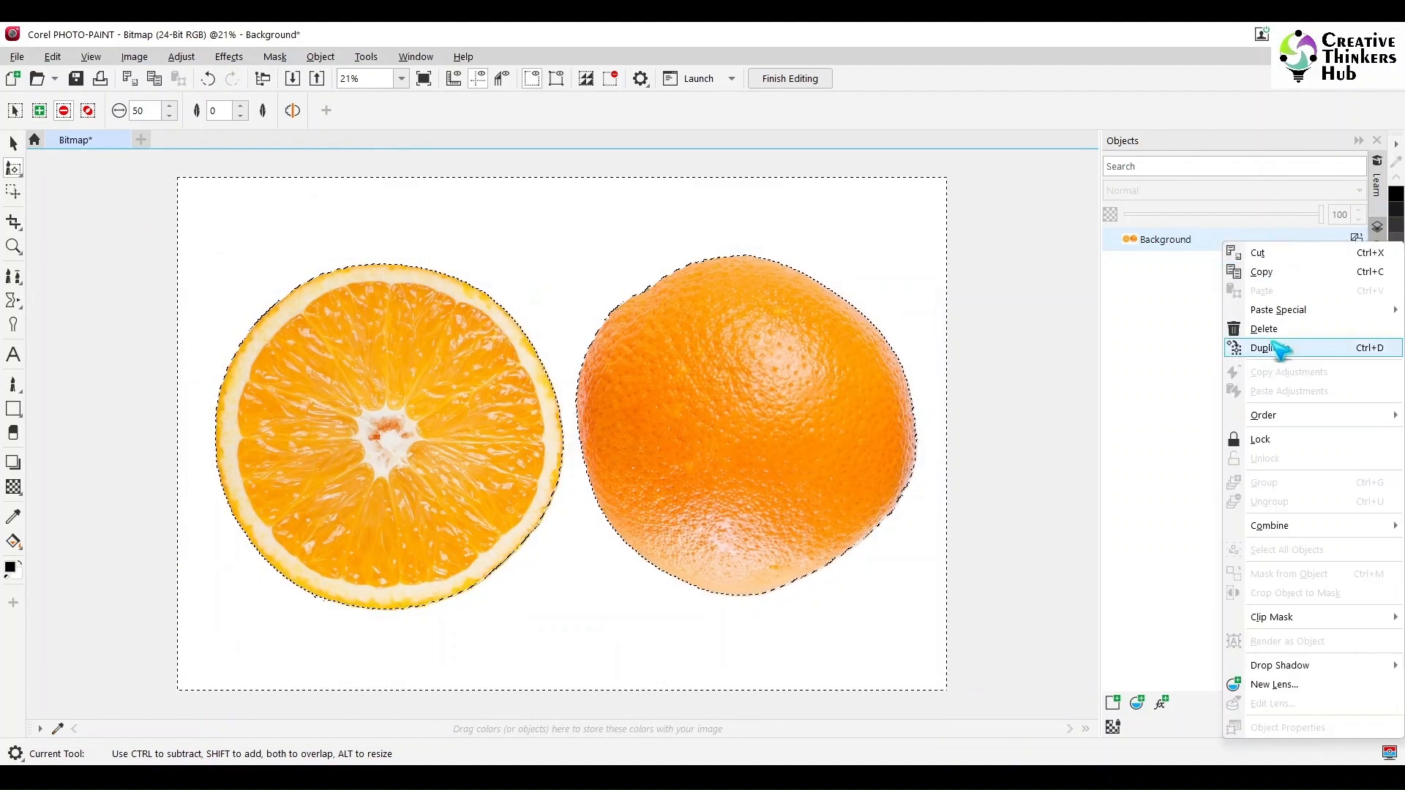
left_click(1280, 348)
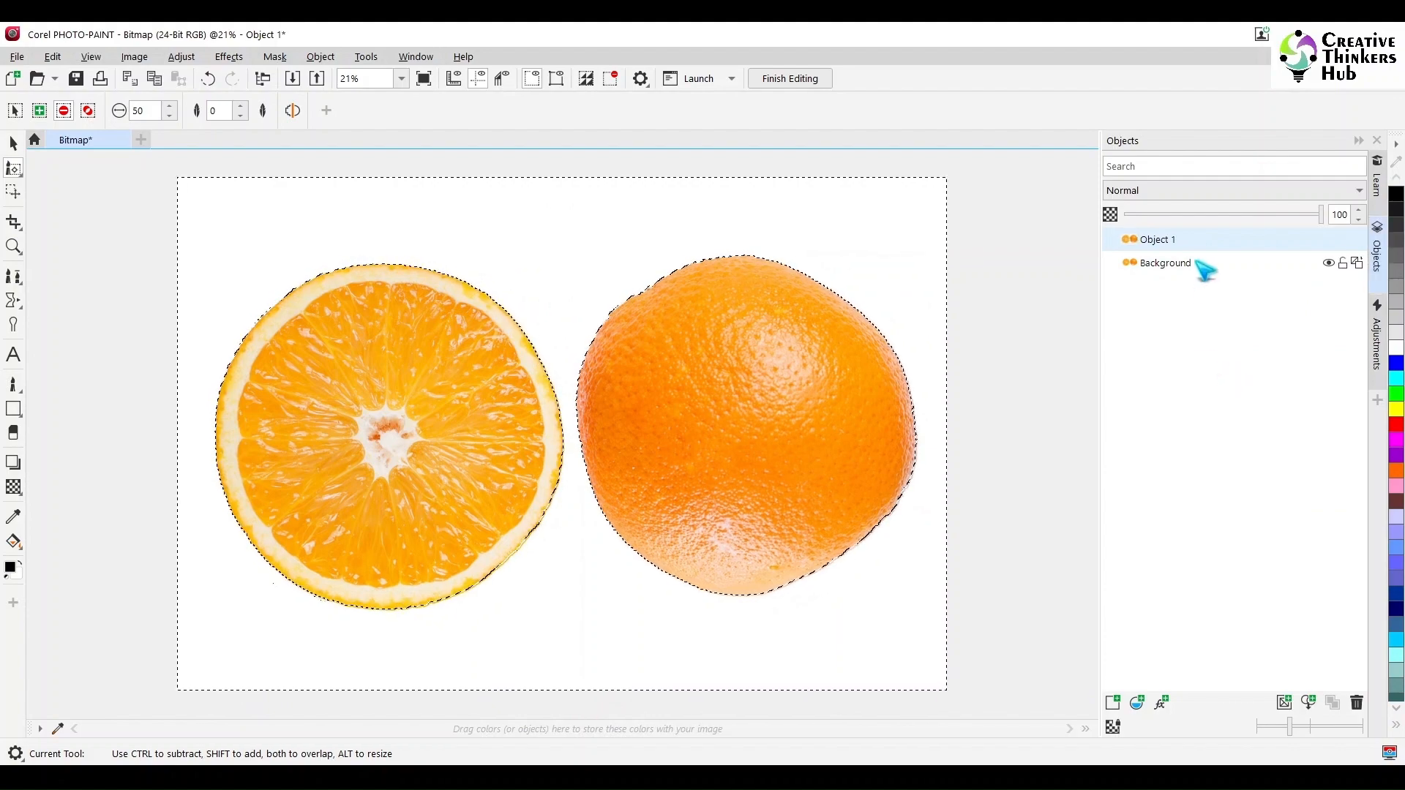
left_click(1120, 262)
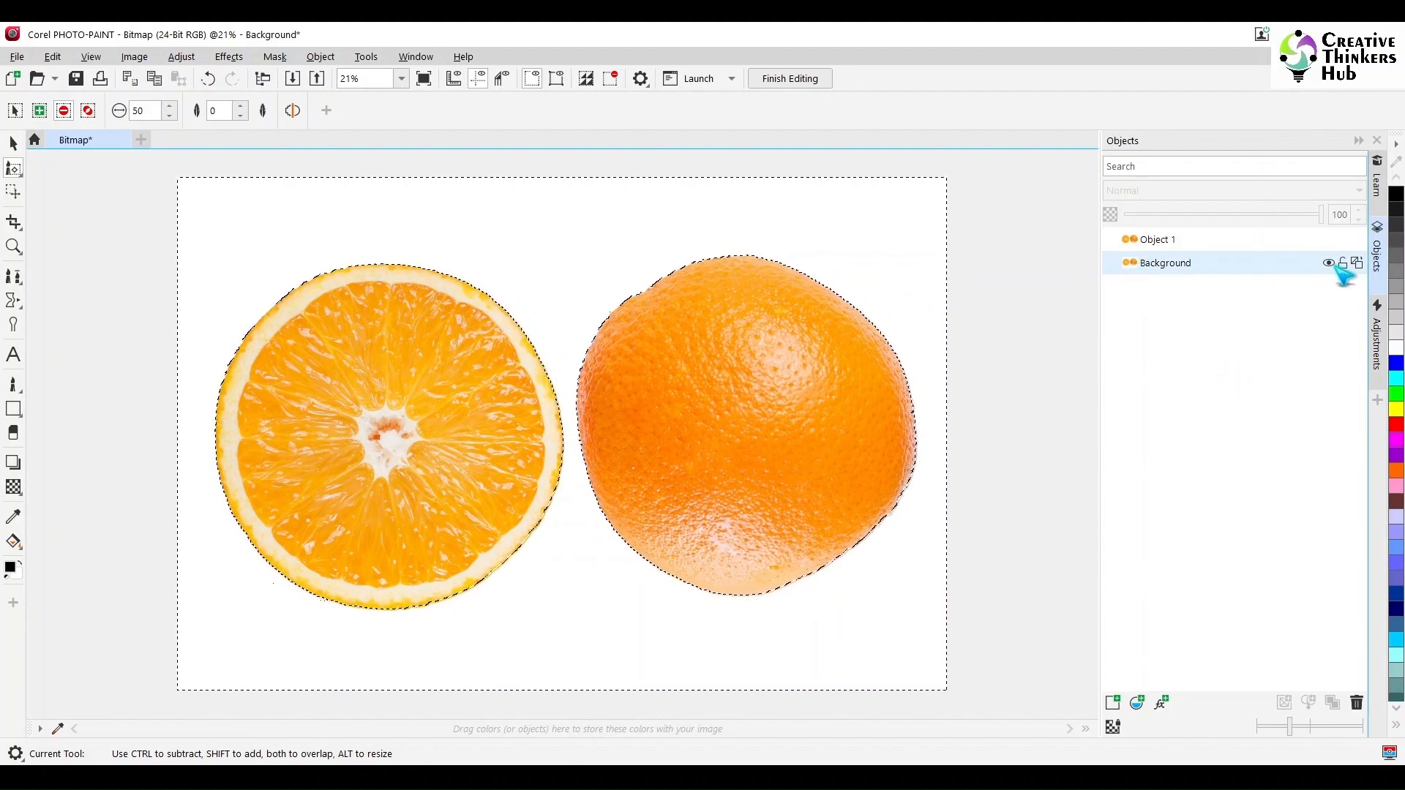
left_click(1328, 263)
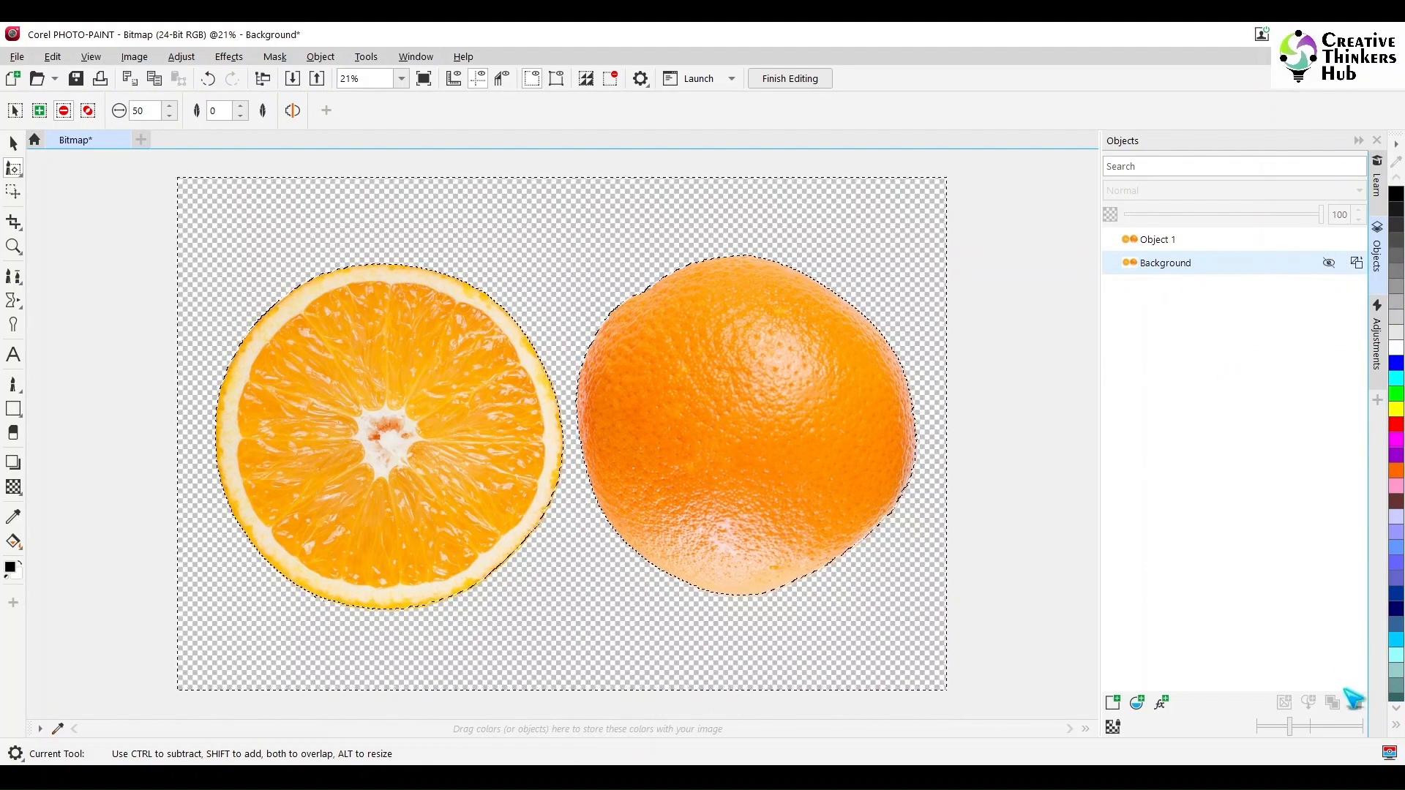
left_click(1326, 262)
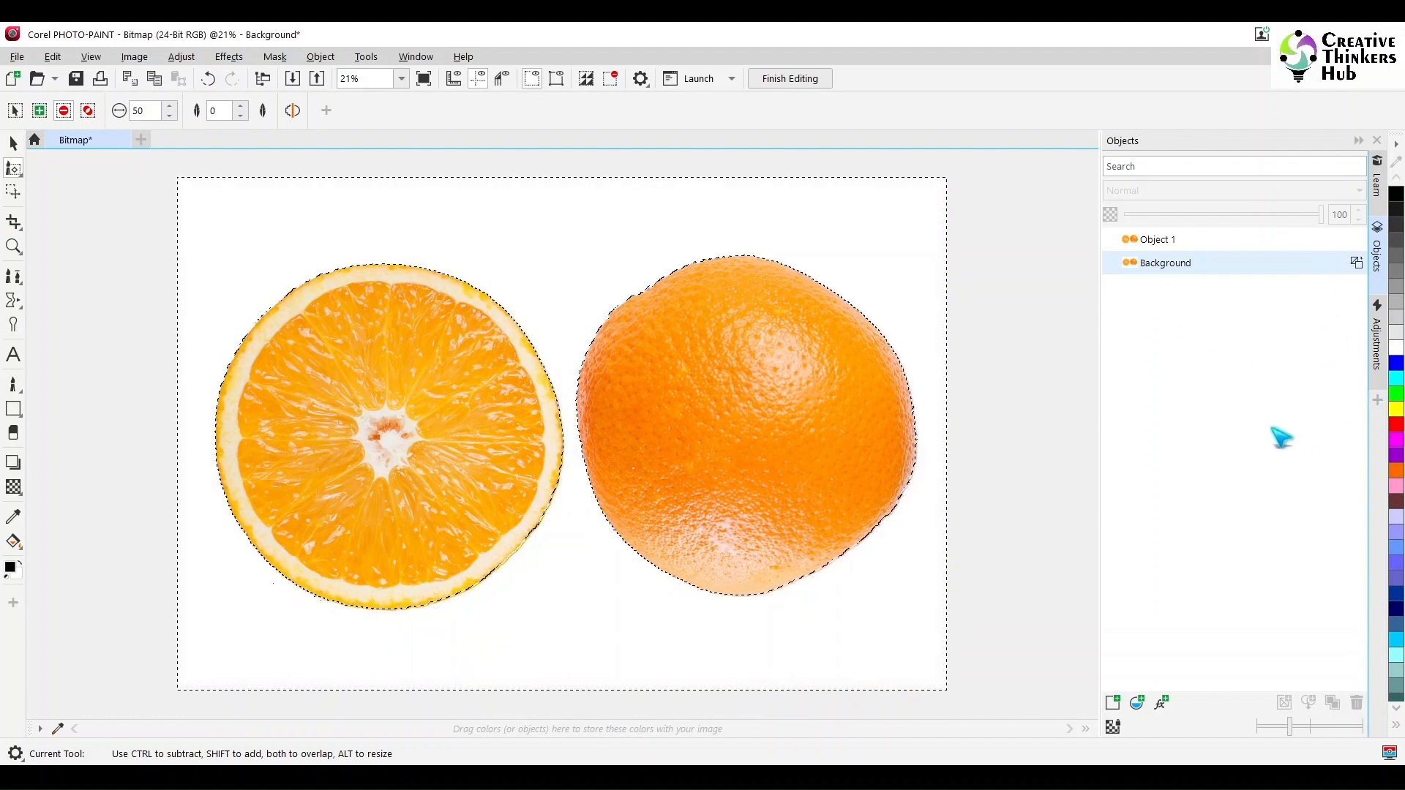
left_click(1358, 704)
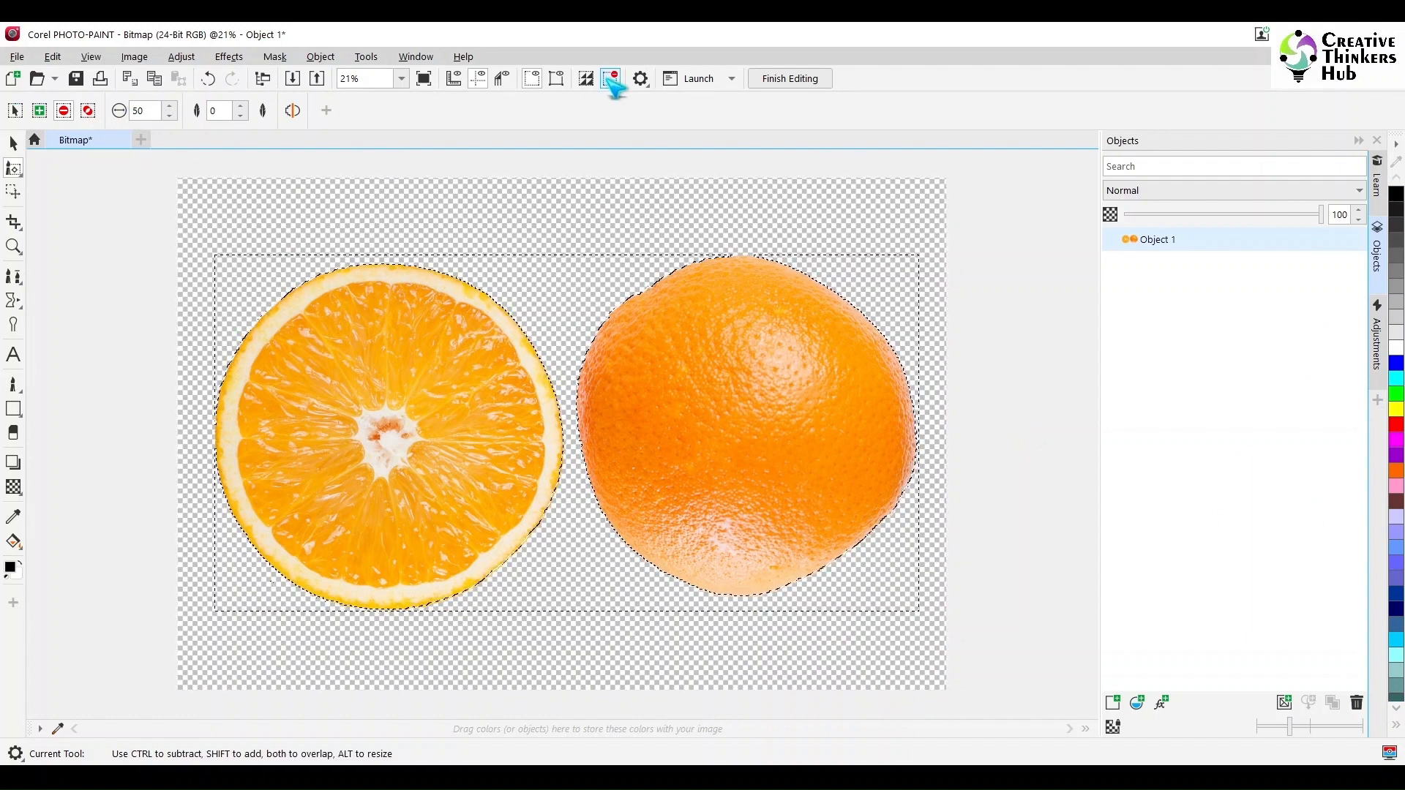
Step: Remove the mask and finish editing the cut-out oranges to return to the CorelDRAW document
left_click(610, 79)
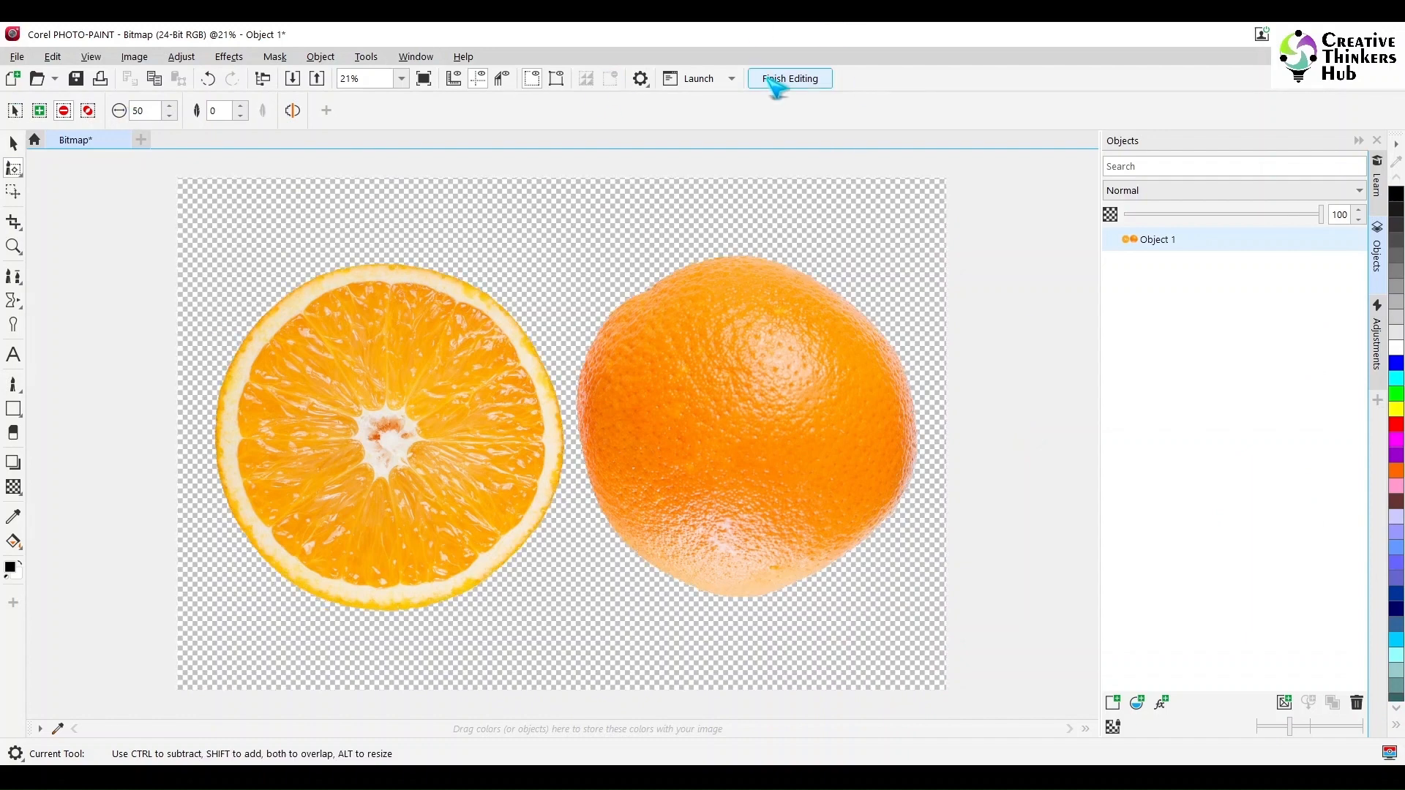
left_click(776, 80)
left_click(656, 447)
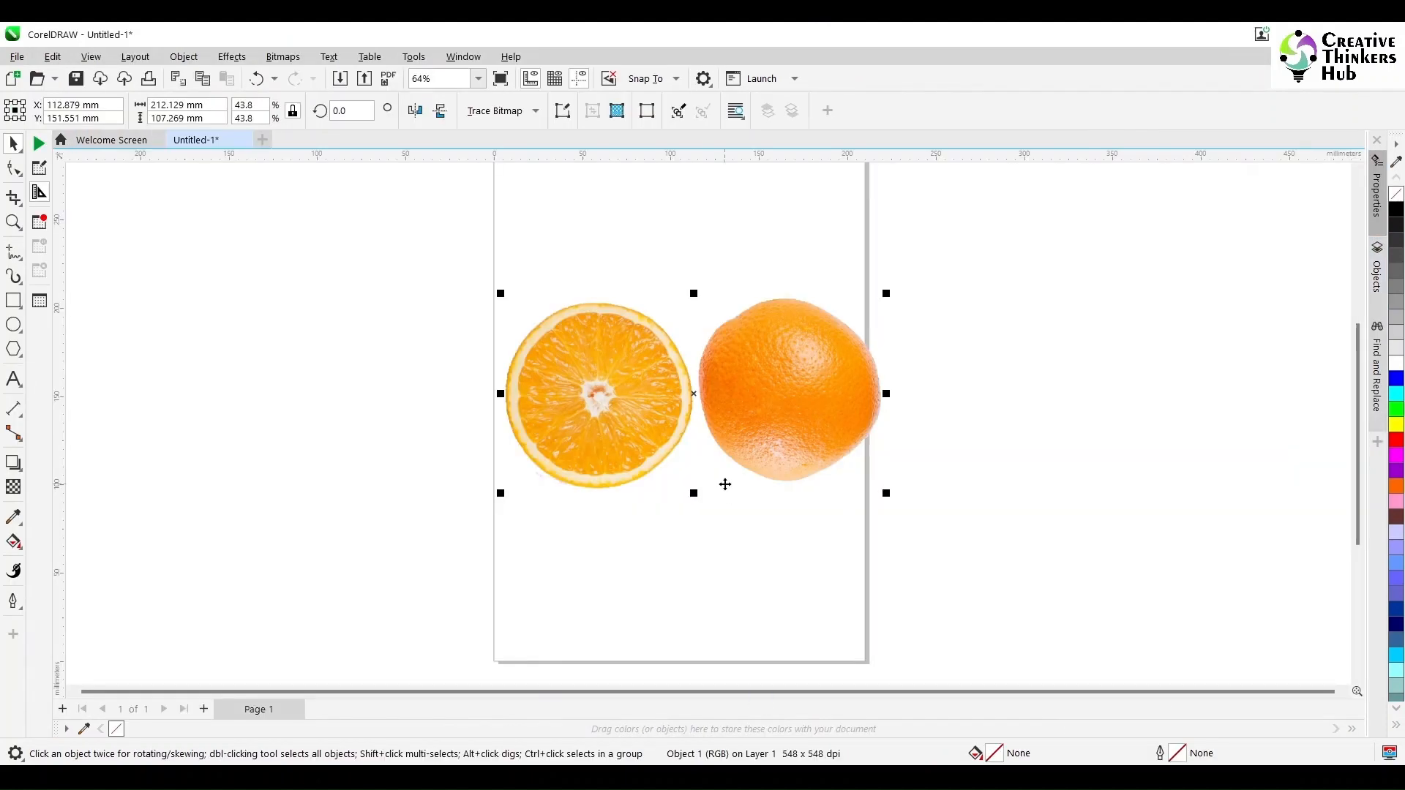
Step: Move the cut-out oranges higher, duplicate them in place, and crop one copy to the sliced orange, about 107.3 mm square
left_click_drag(772, 415, 752, 352)
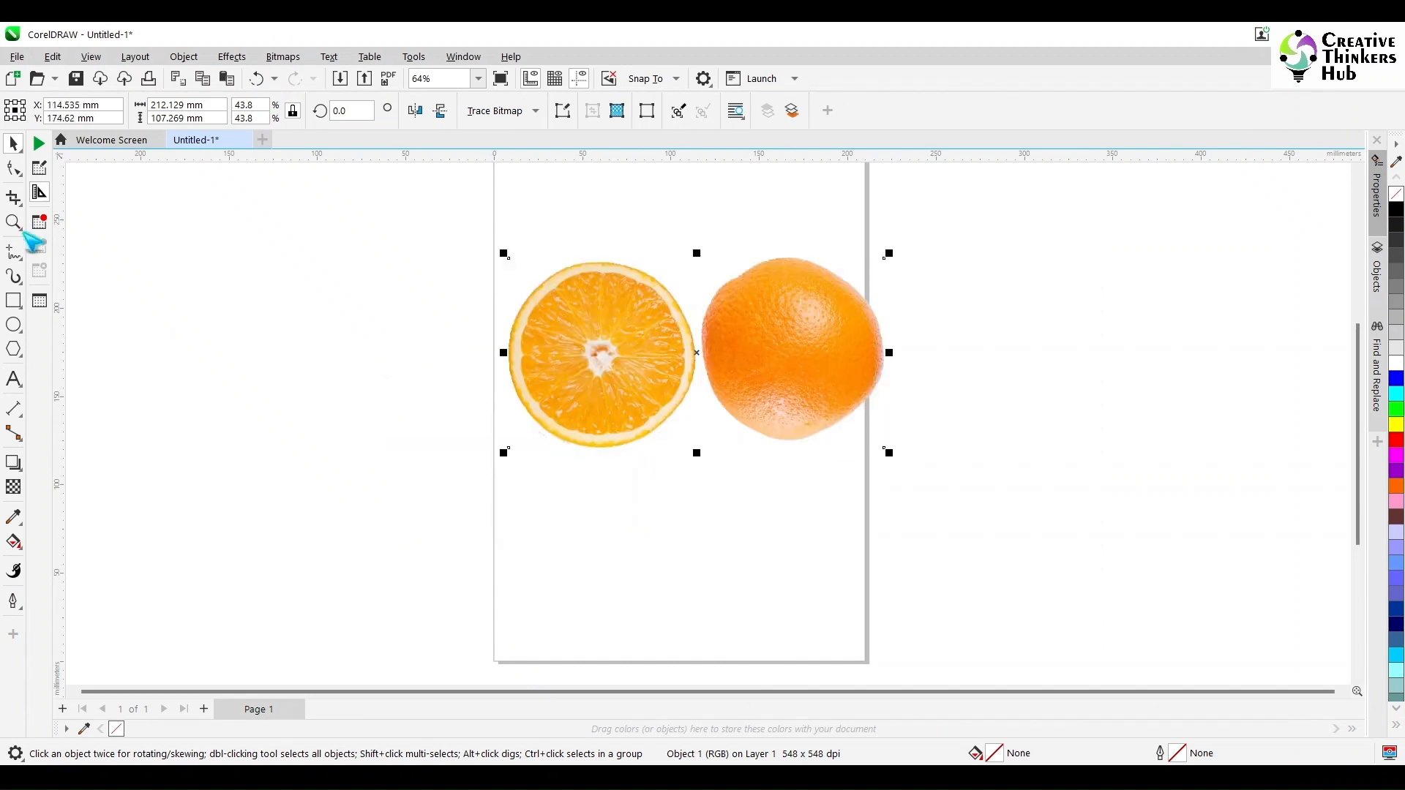
left_click(14, 198)
left_click_drag(508, 258, 700, 446)
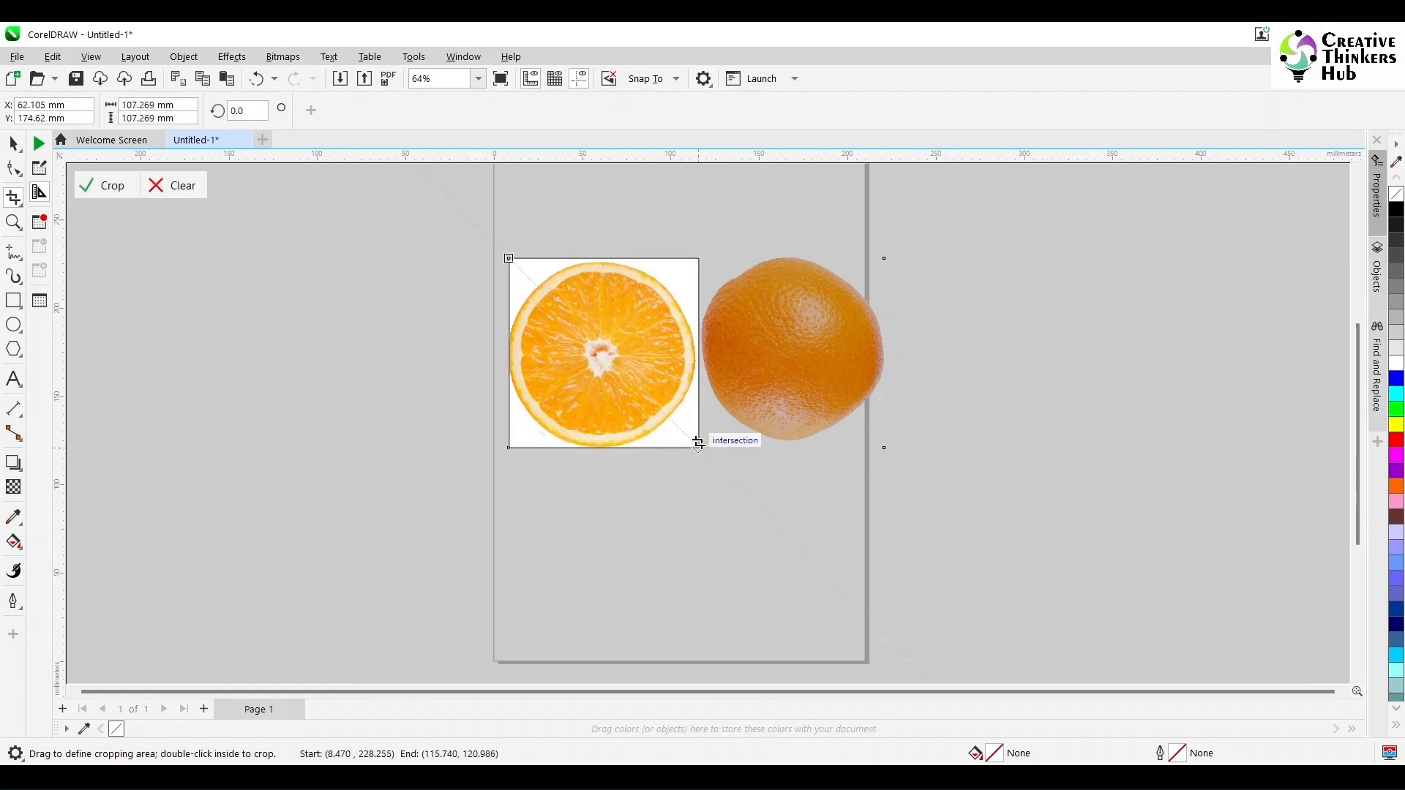
left_click(103, 187)
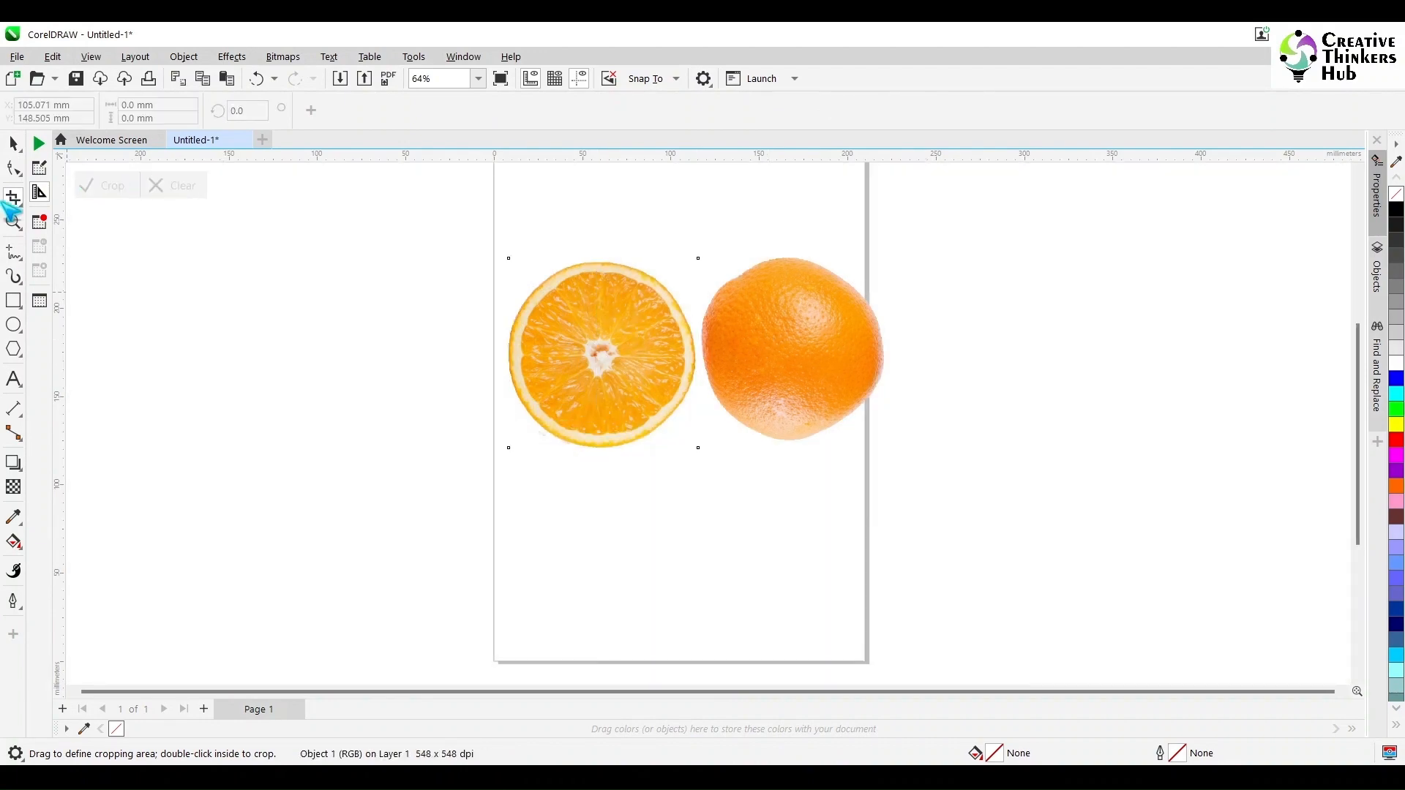
Step: Crop the other copy of the cut-out to the whole orange, about 104.9 mm square
left_click(13, 144)
left_click(735, 353)
left_click(14, 197)
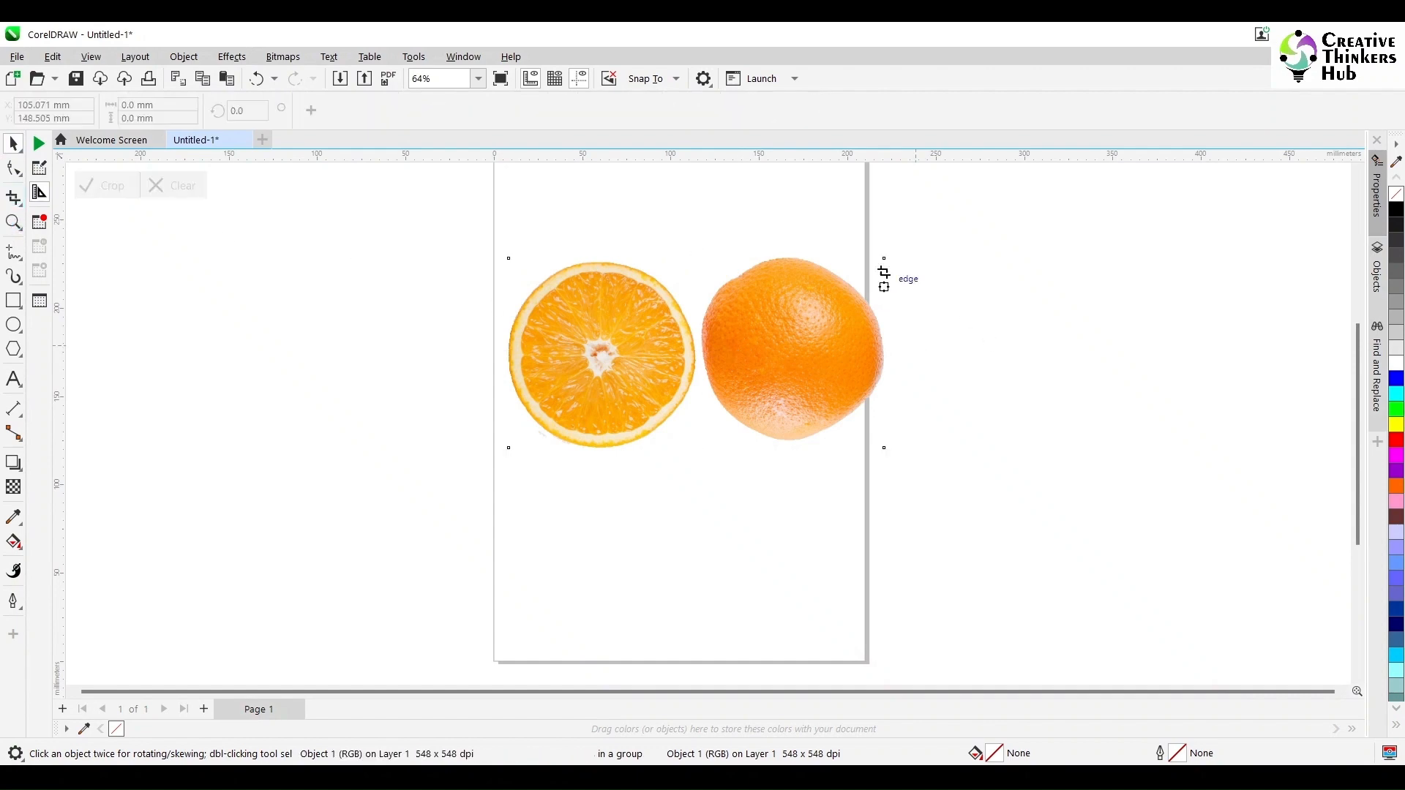
left_click_drag(885, 258, 698, 443)
left_click(103, 187)
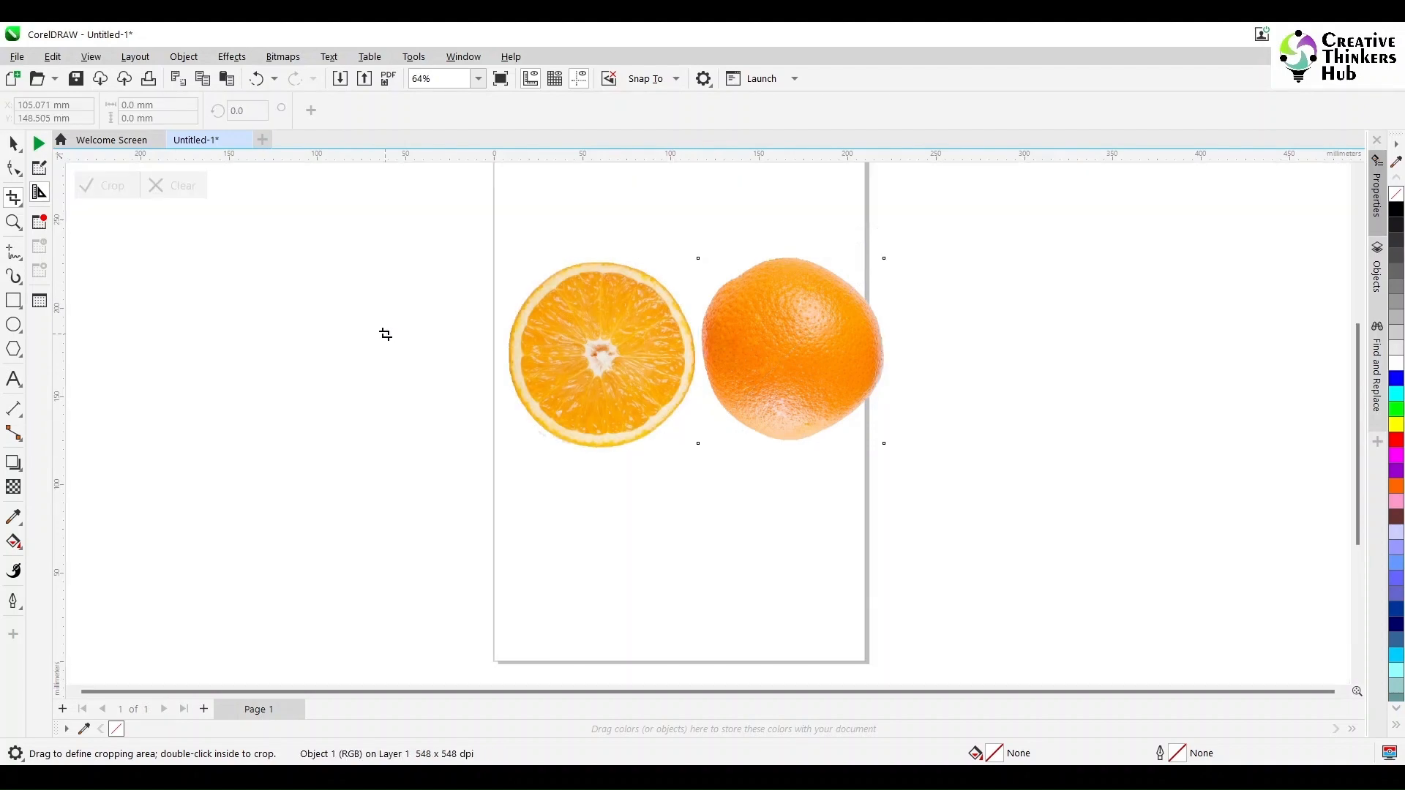
Step: Move the sliced and whole oranges apart and center the whole orange on the page
left_click(13, 145)
left_click_drag(810, 376, 904, 376)
left_click_drag(636, 377, 520, 376)
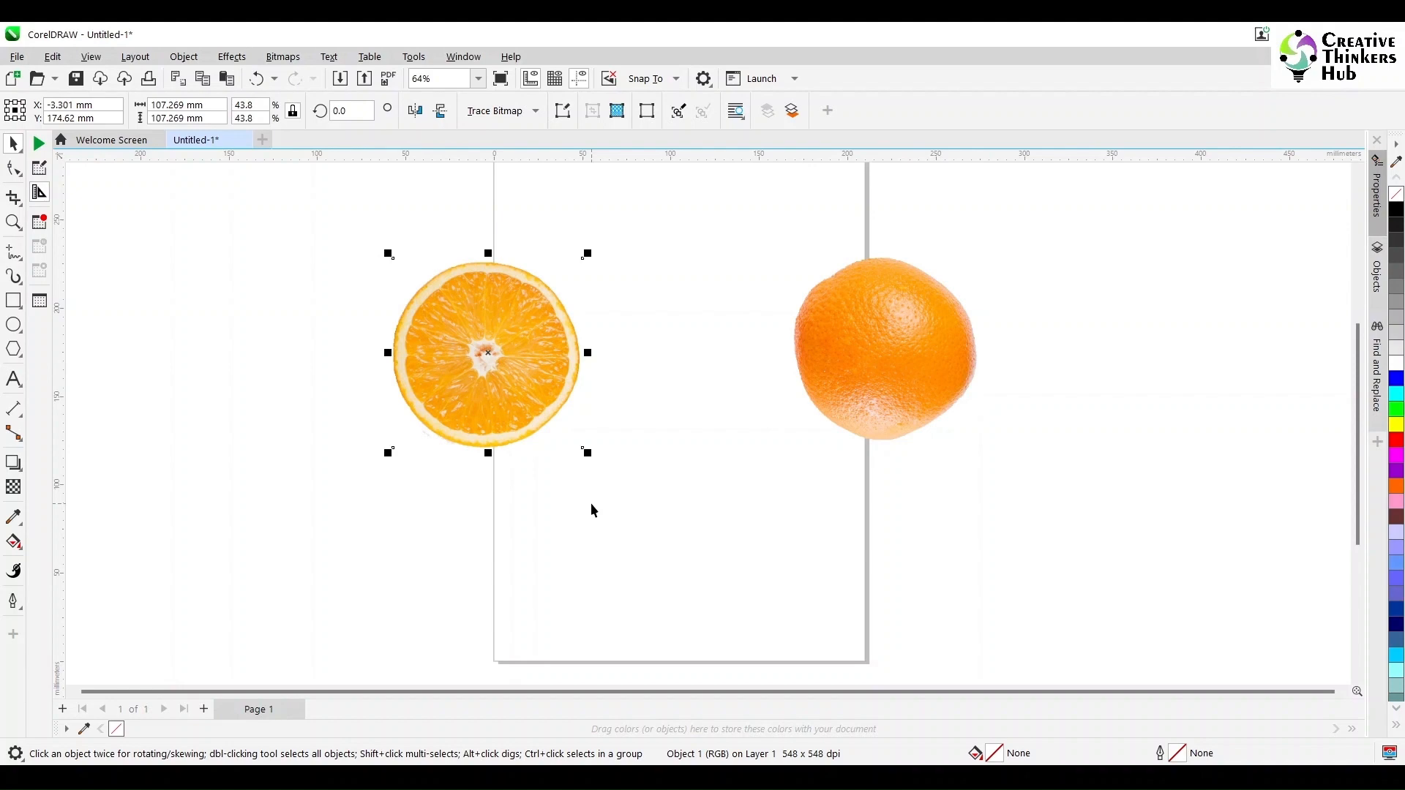
left_click(874, 364)
key("p")
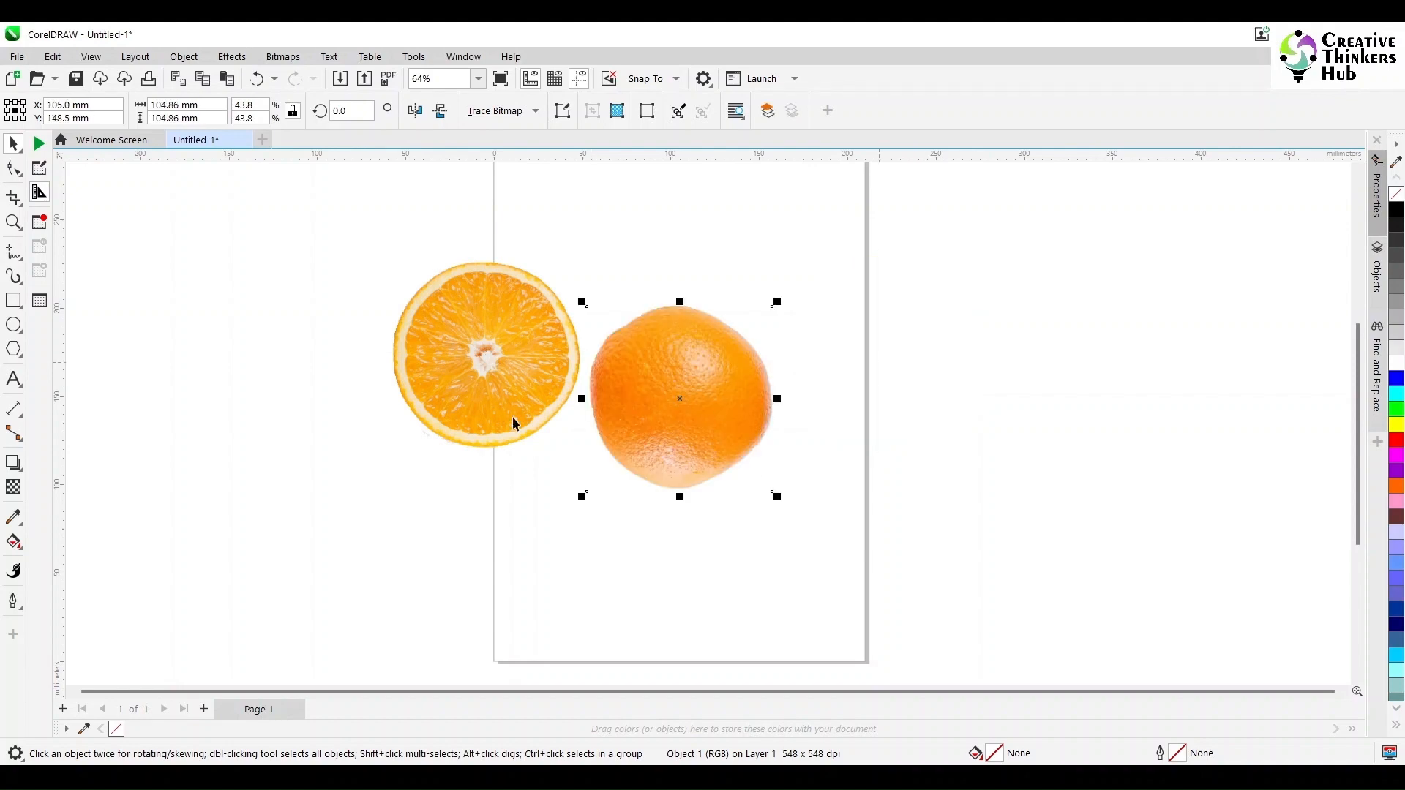
Step: Center the sliced orange on the page over the whole orange
left_click(468, 406)
key("p")
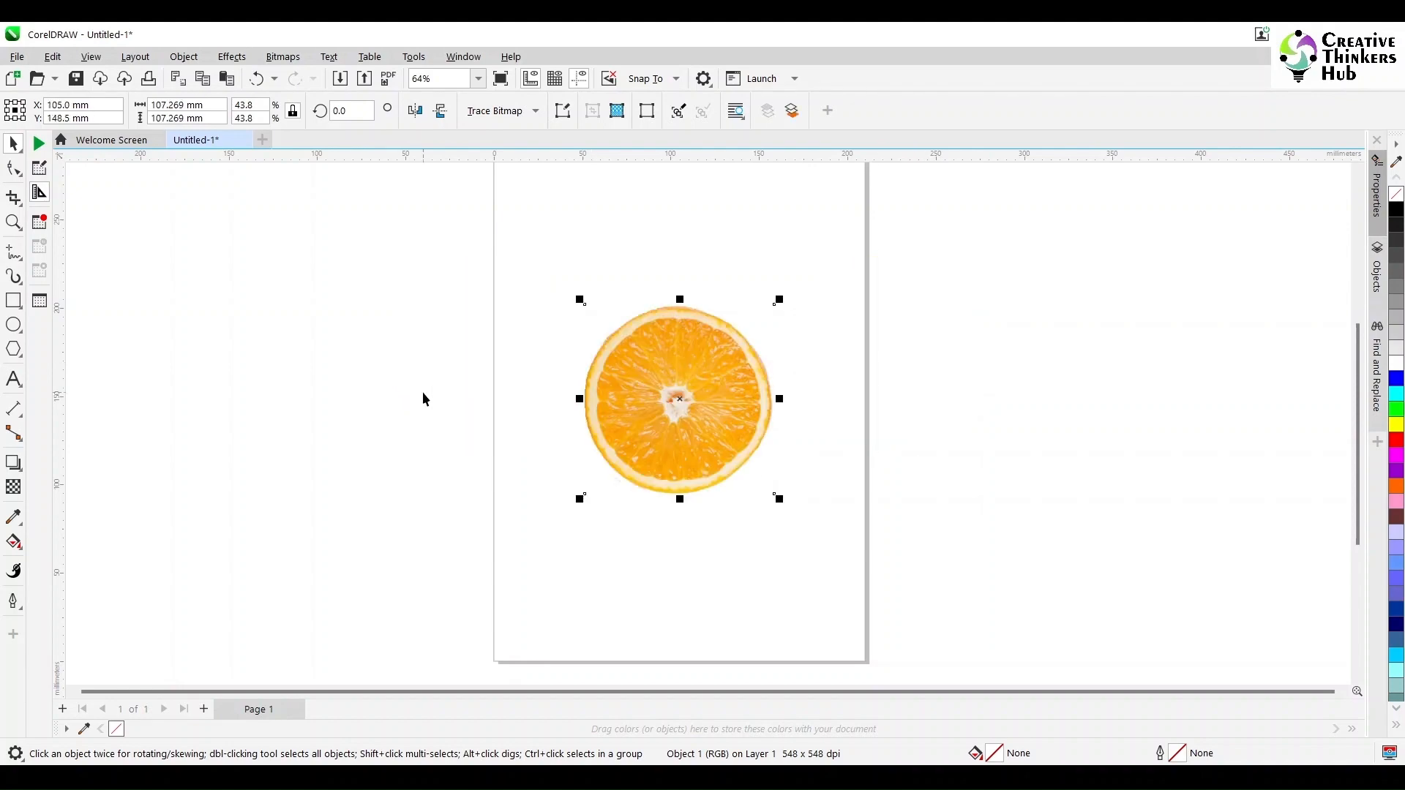
left_click(875, 436)
Step: Apply a vertical linear fountain transparency across the middle of the sliced orange so its upper half fades into the whole orange
left_click(671, 340)
left_click(15, 487)
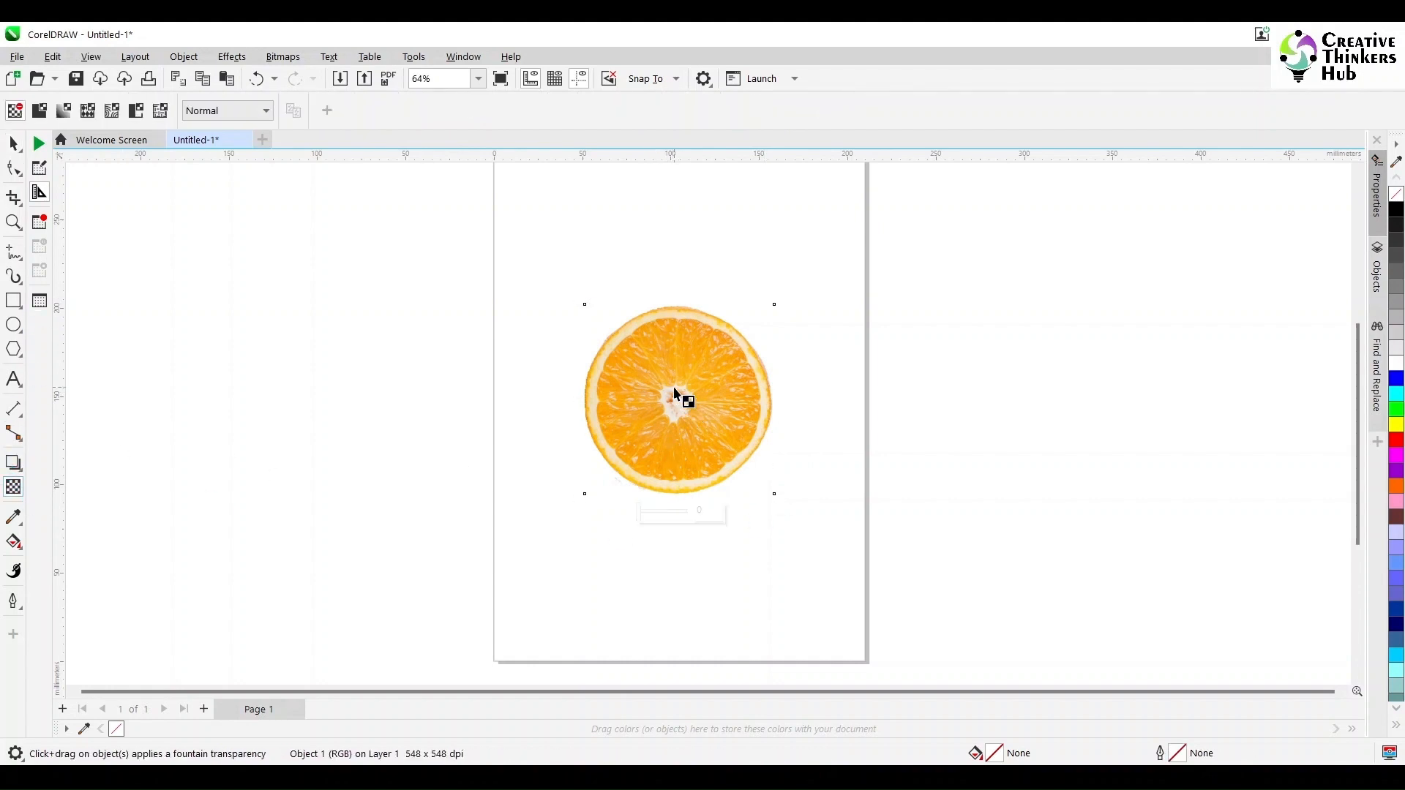
left_click_drag(674, 386, 678, 421)
left_click_drag(676, 317, 677, 421)
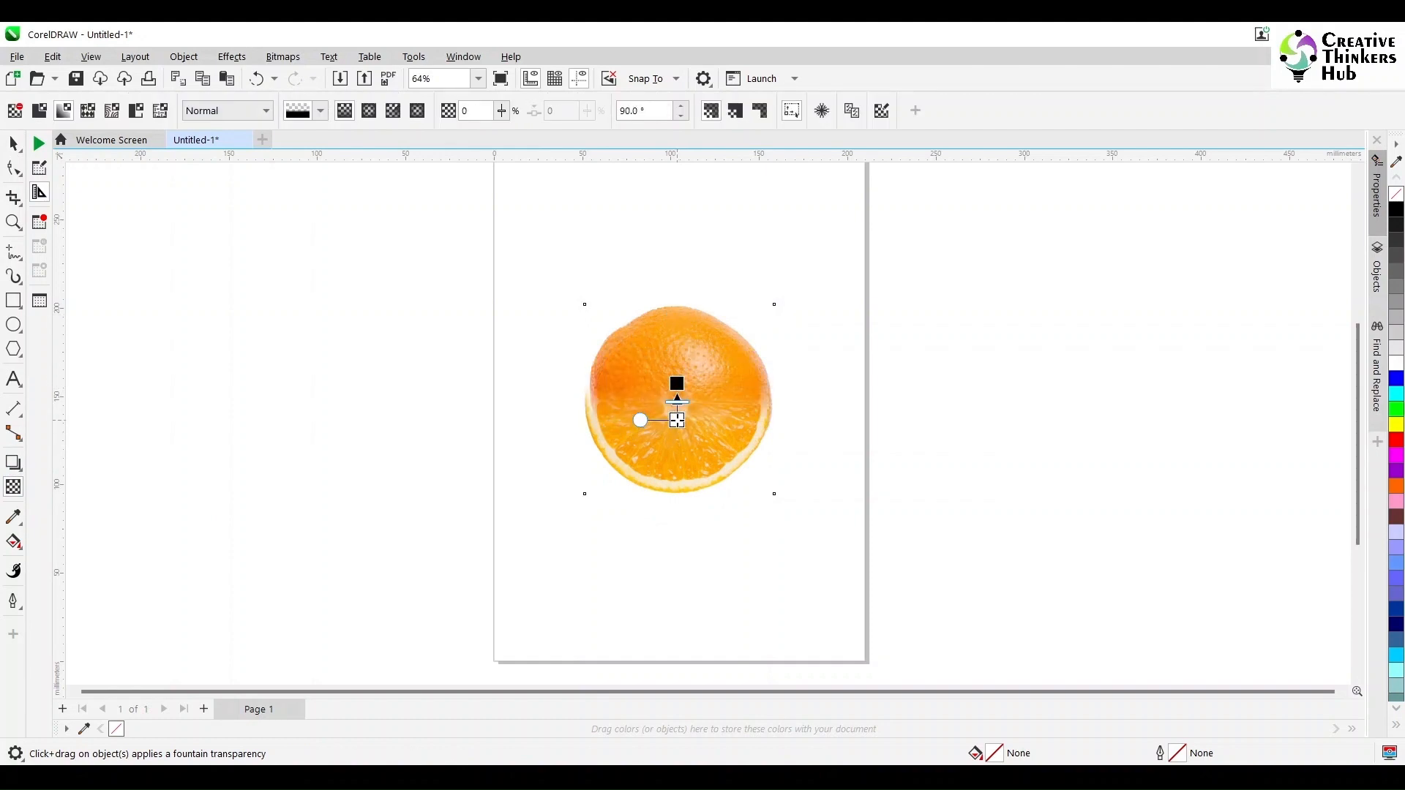
key("space")
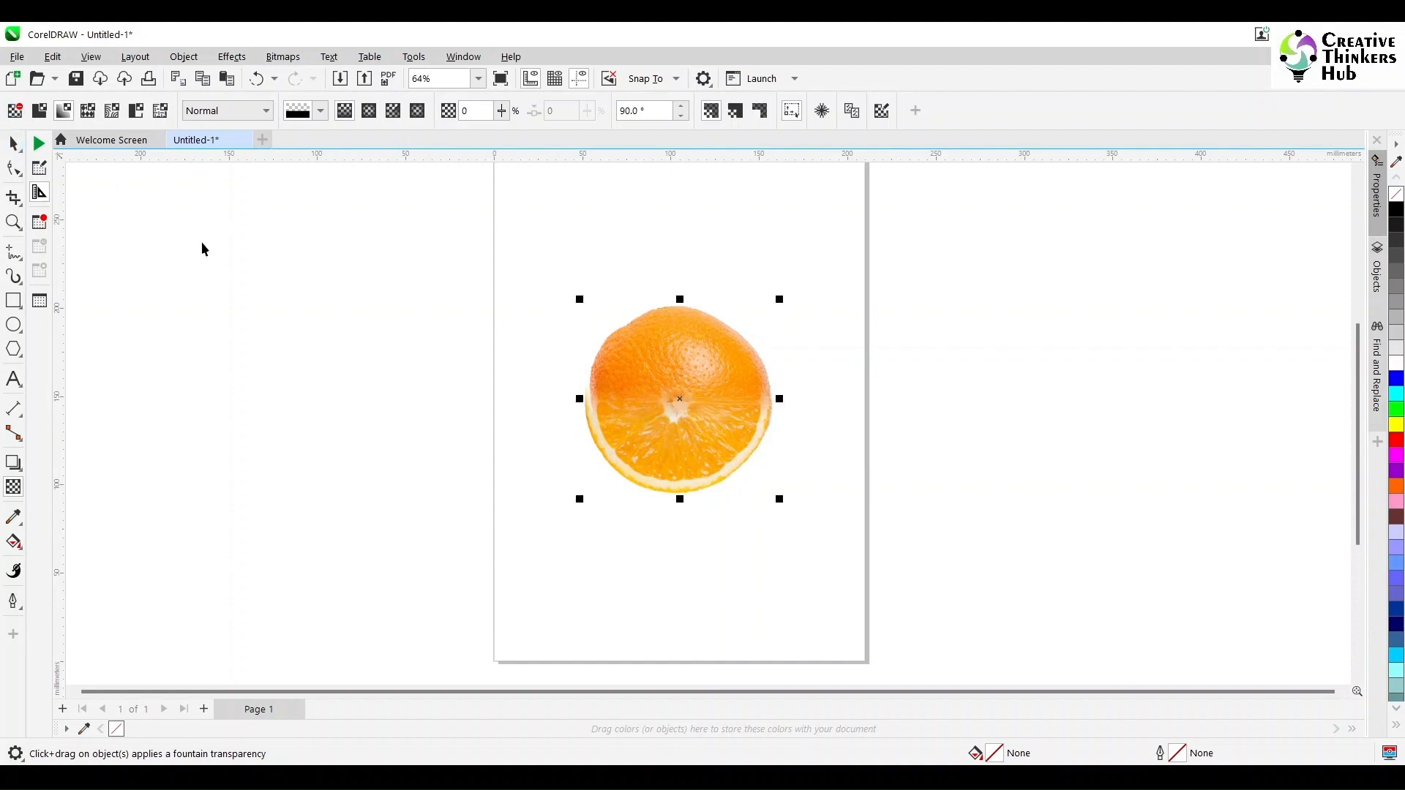
left_click(489, 517)
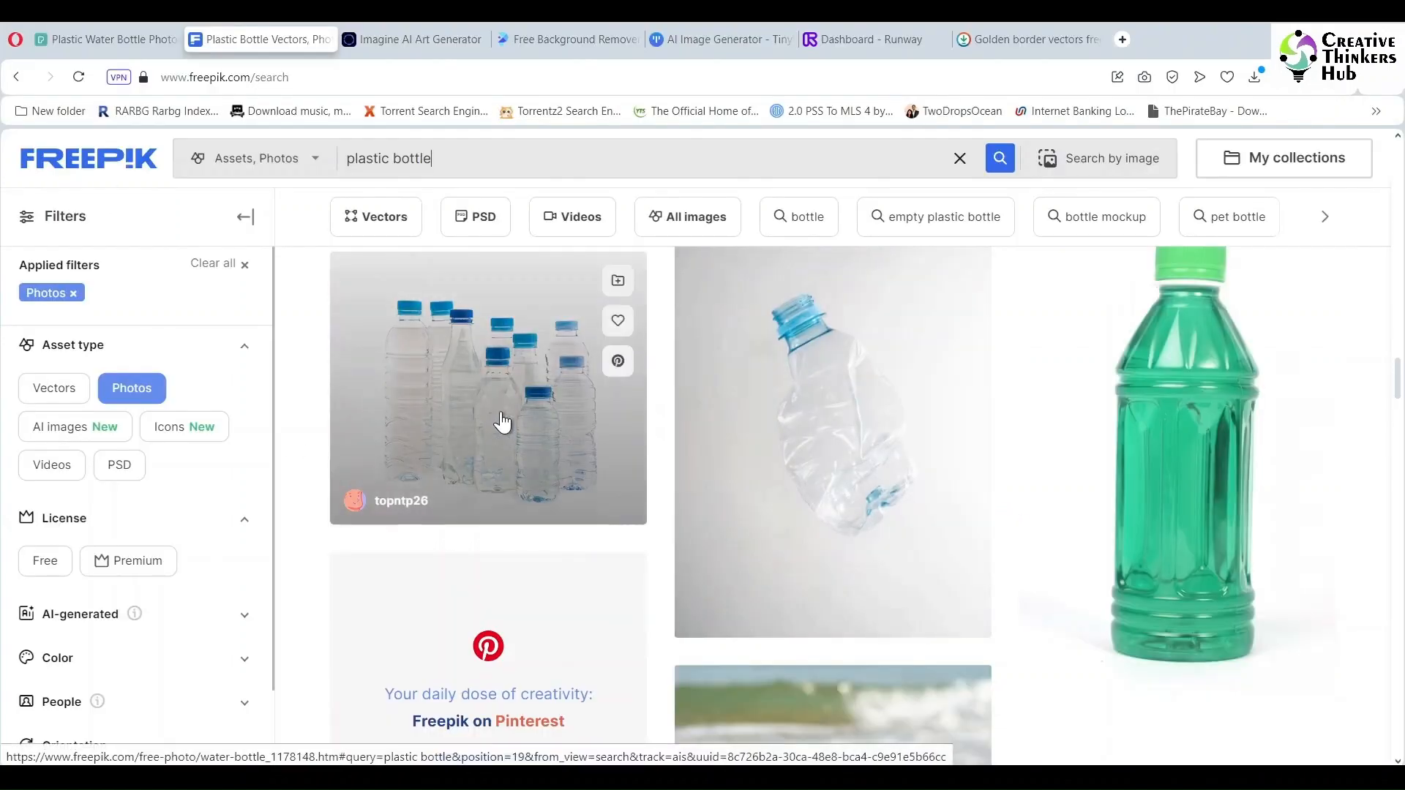
Step: Switch to the Freepik page in the browser and download the free photo of the group of water bottles
left_click(508, 414)
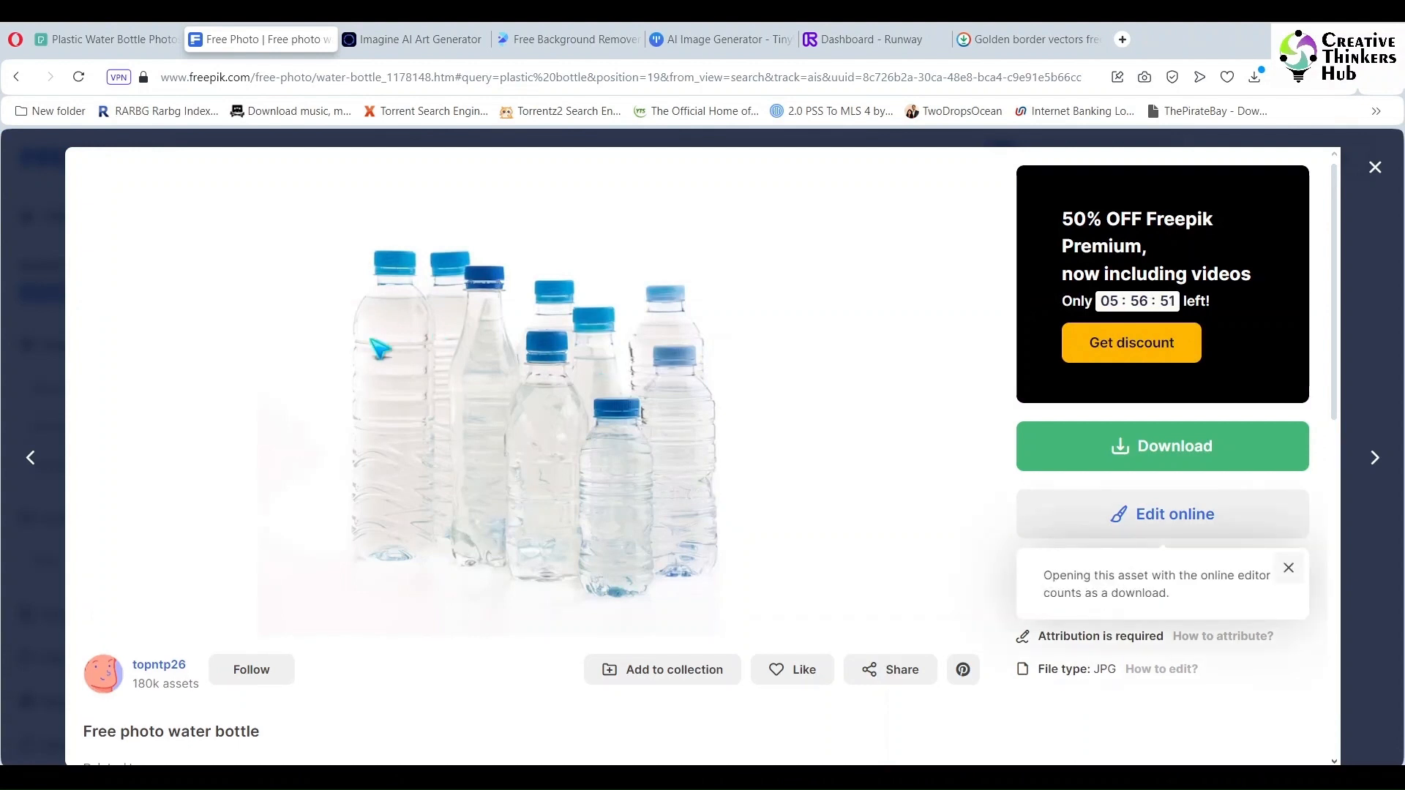
left_click(1177, 453)
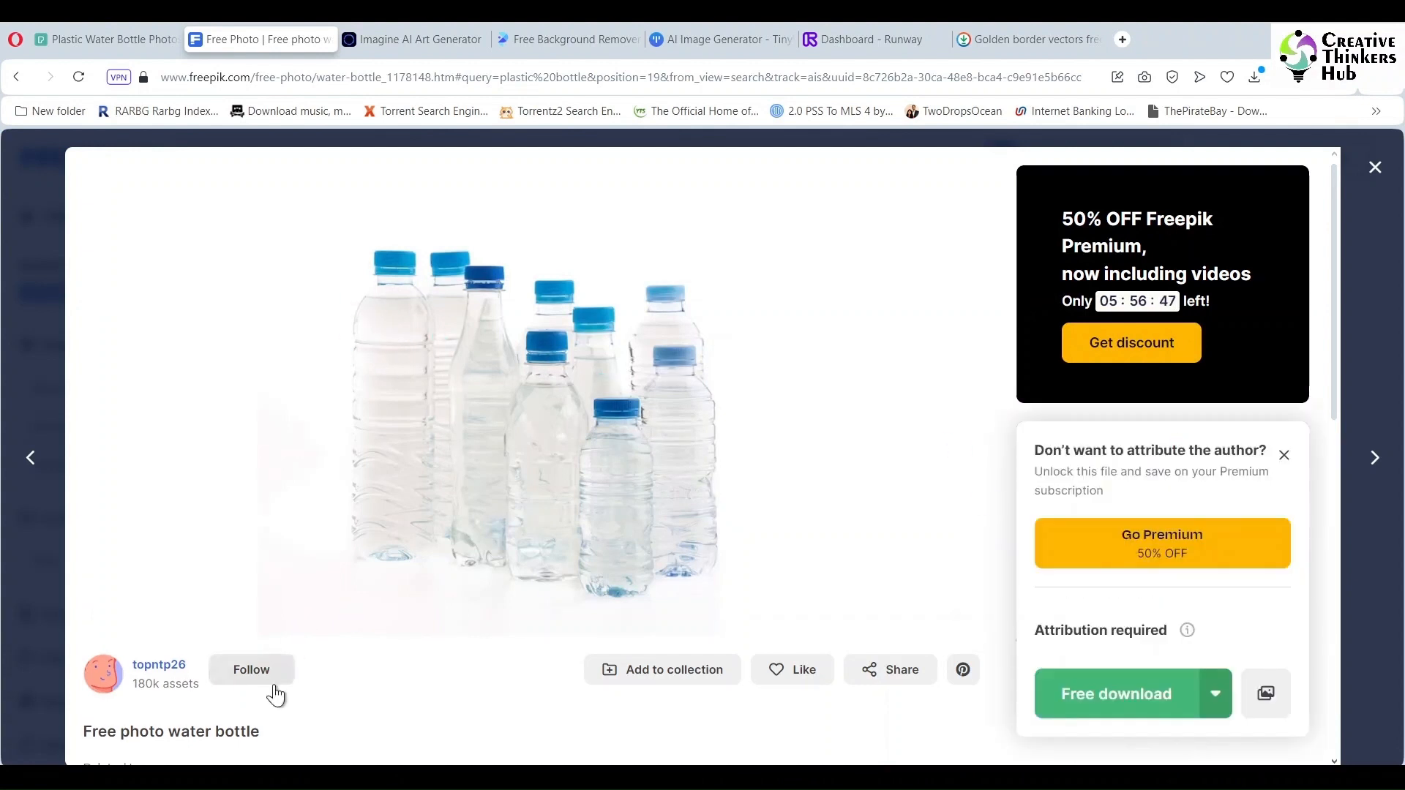
left_click(1047, 693)
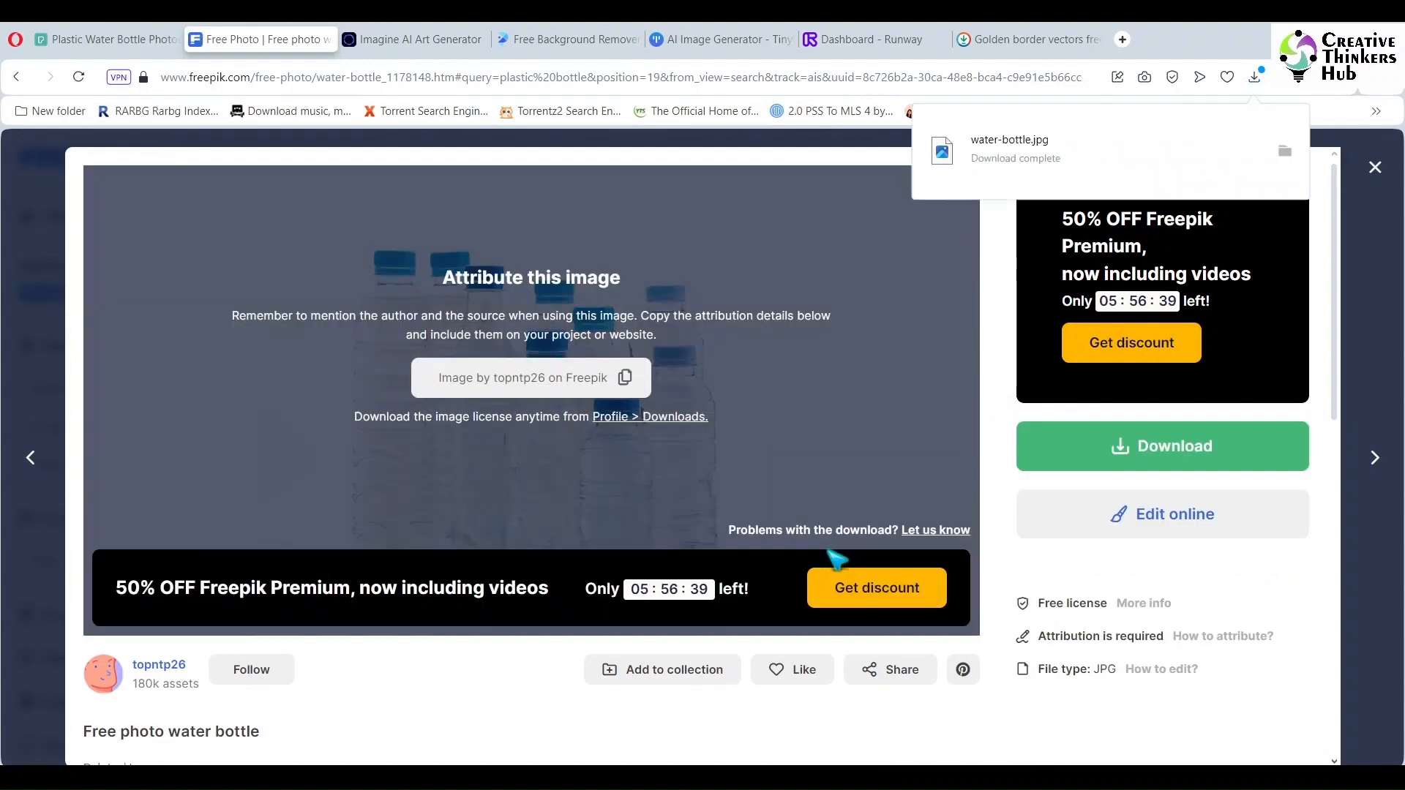
Step: Place the water-bottle image from the Downloads folder into the CorelDRAW document and move it to about X 340 mm, Y 96 mm
left_click(507, 776)
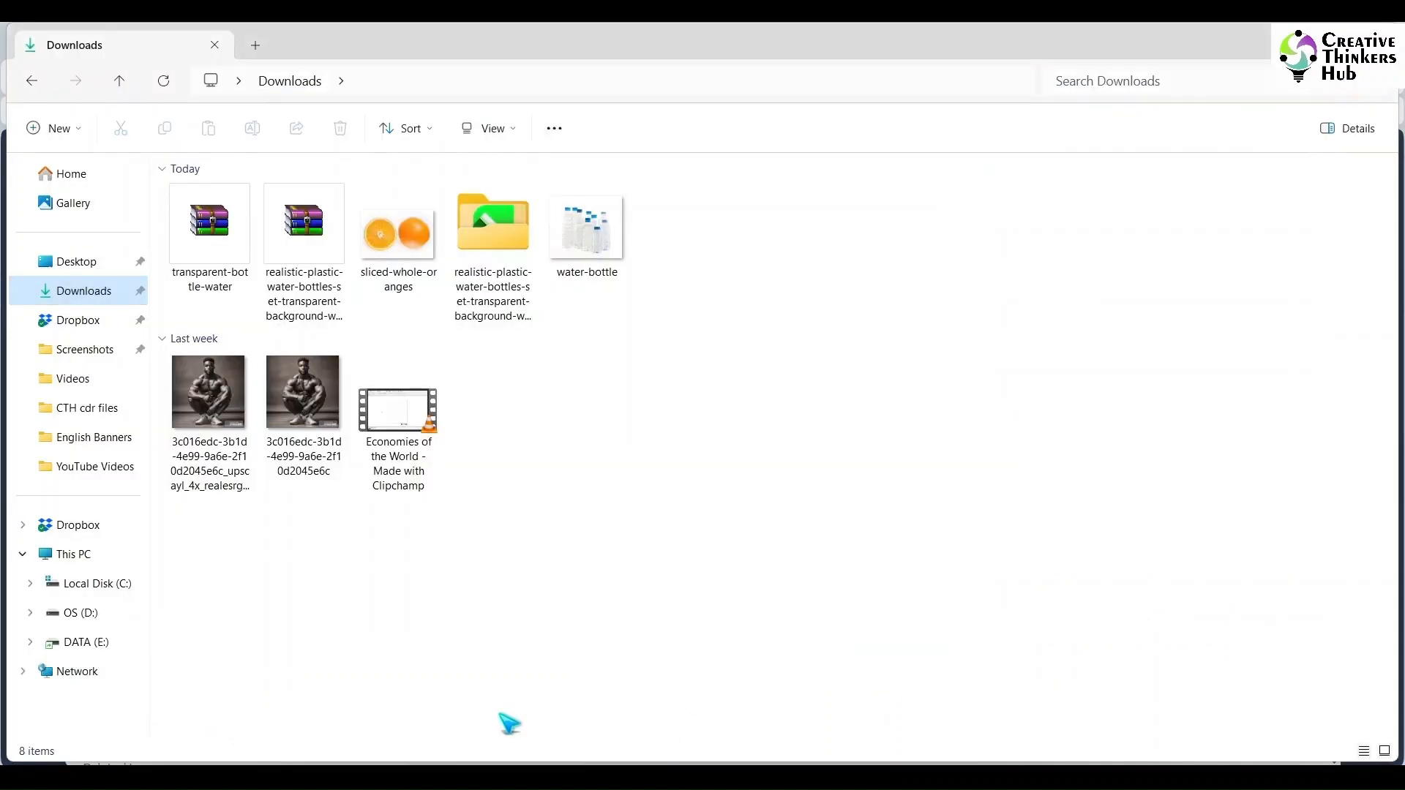
left_click_drag(584, 241, 720, 609)
left_click_drag(588, 245, 928, 433)
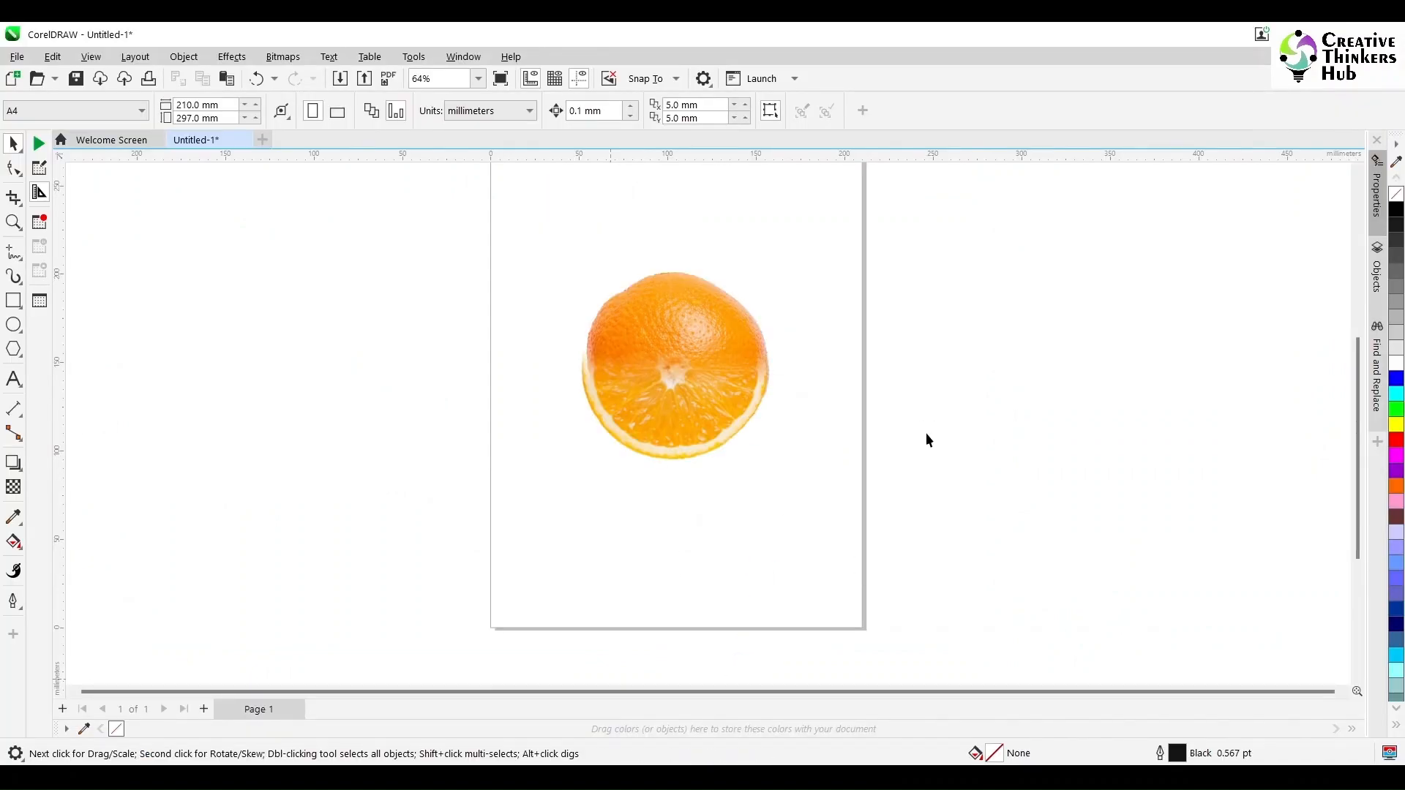
scroll(925, 433, "down", 3)
scroll(948, 521, "up", 1)
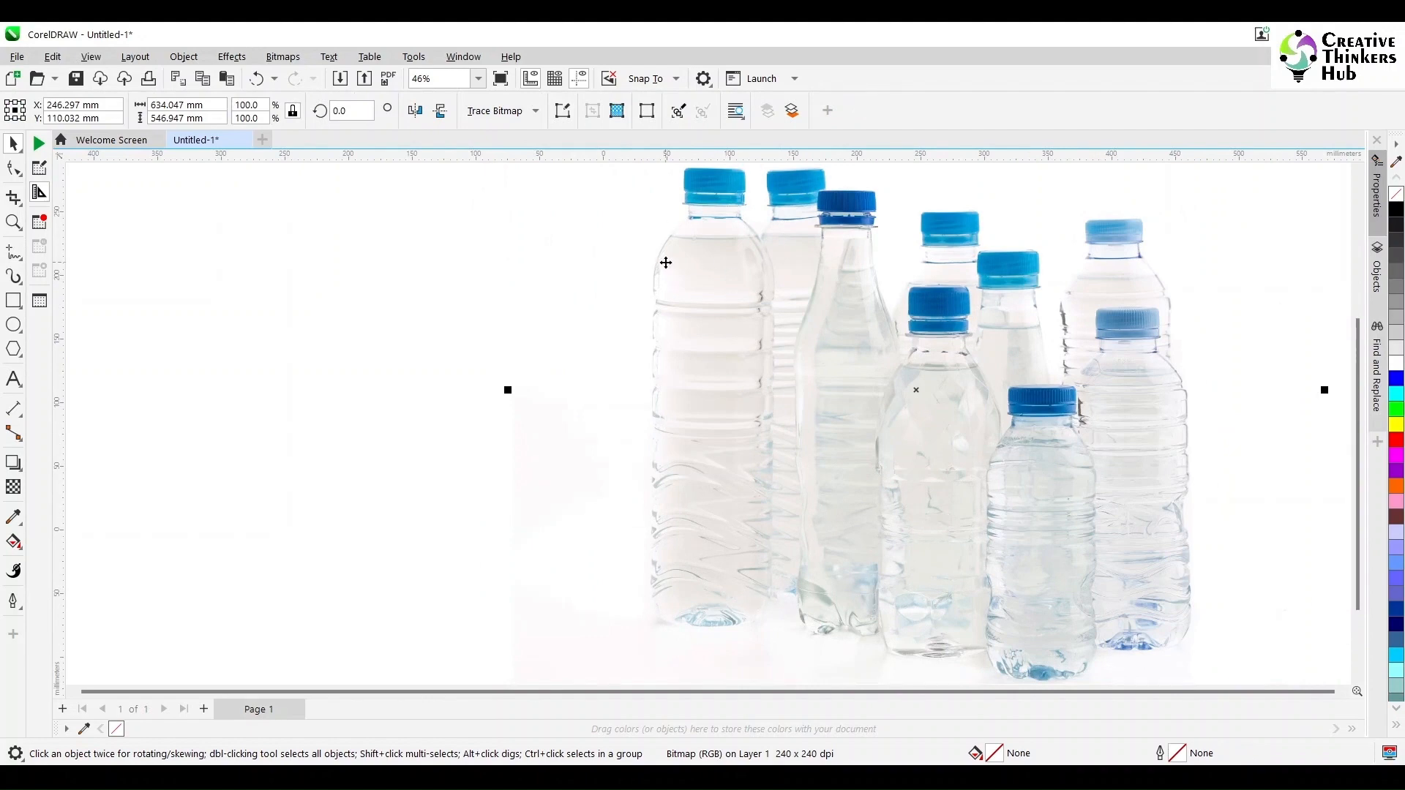
left_click_drag(709, 274, 827, 291)
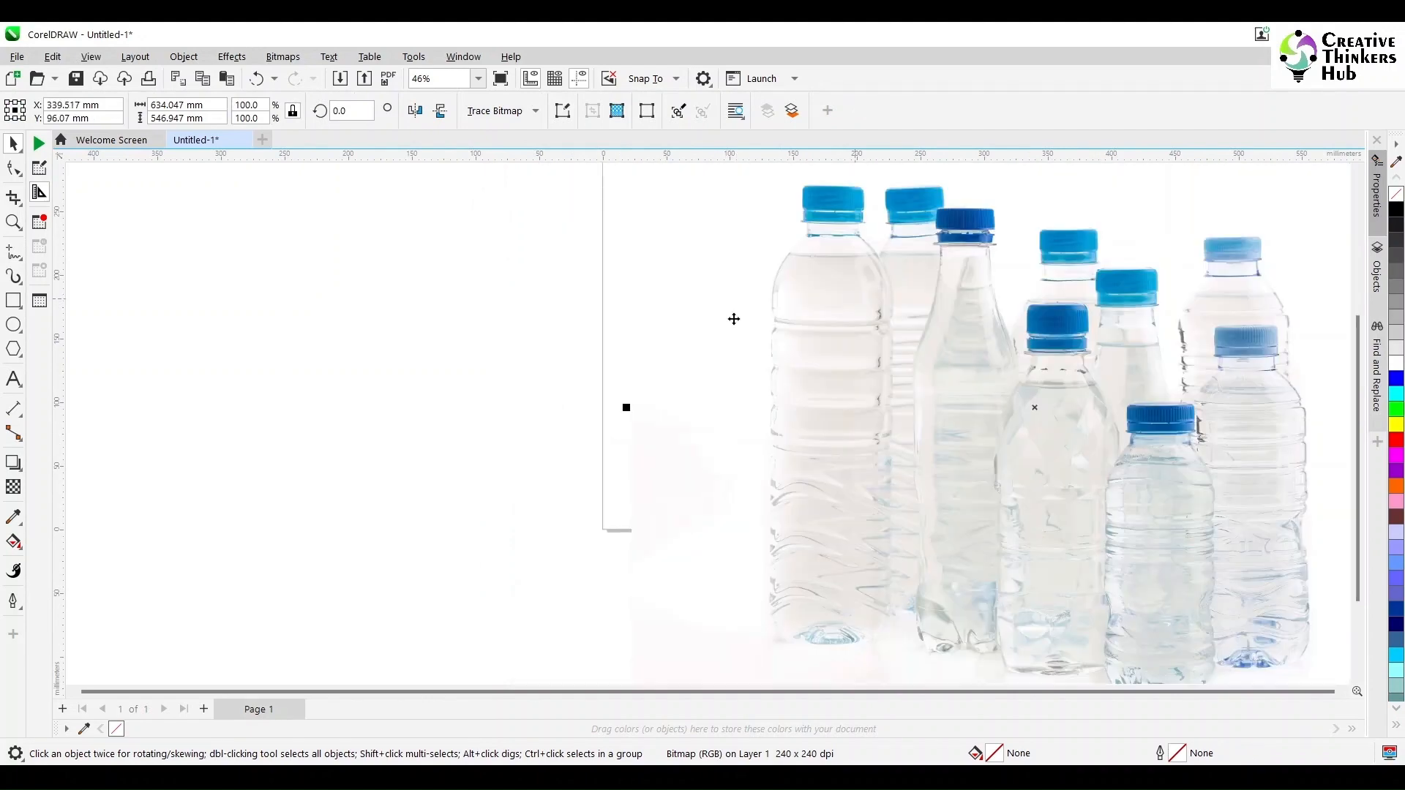
Step: Crop one copy of the bottle photo to the leftmost bottle's cap and shoulders, about 95.6 by 92.1 mm
left_click(13, 198)
key("space")
left_click(503, 335)
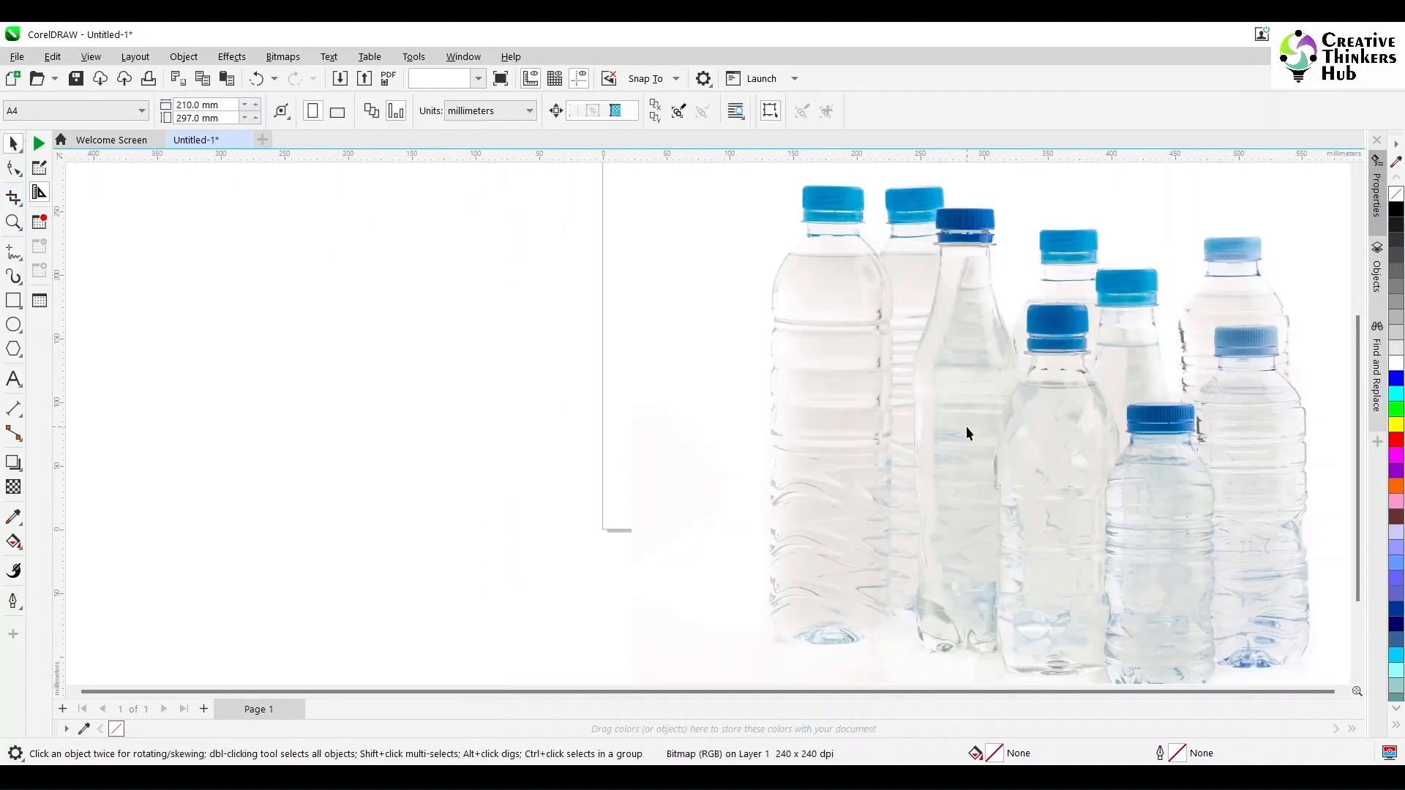
left_click(967, 431)
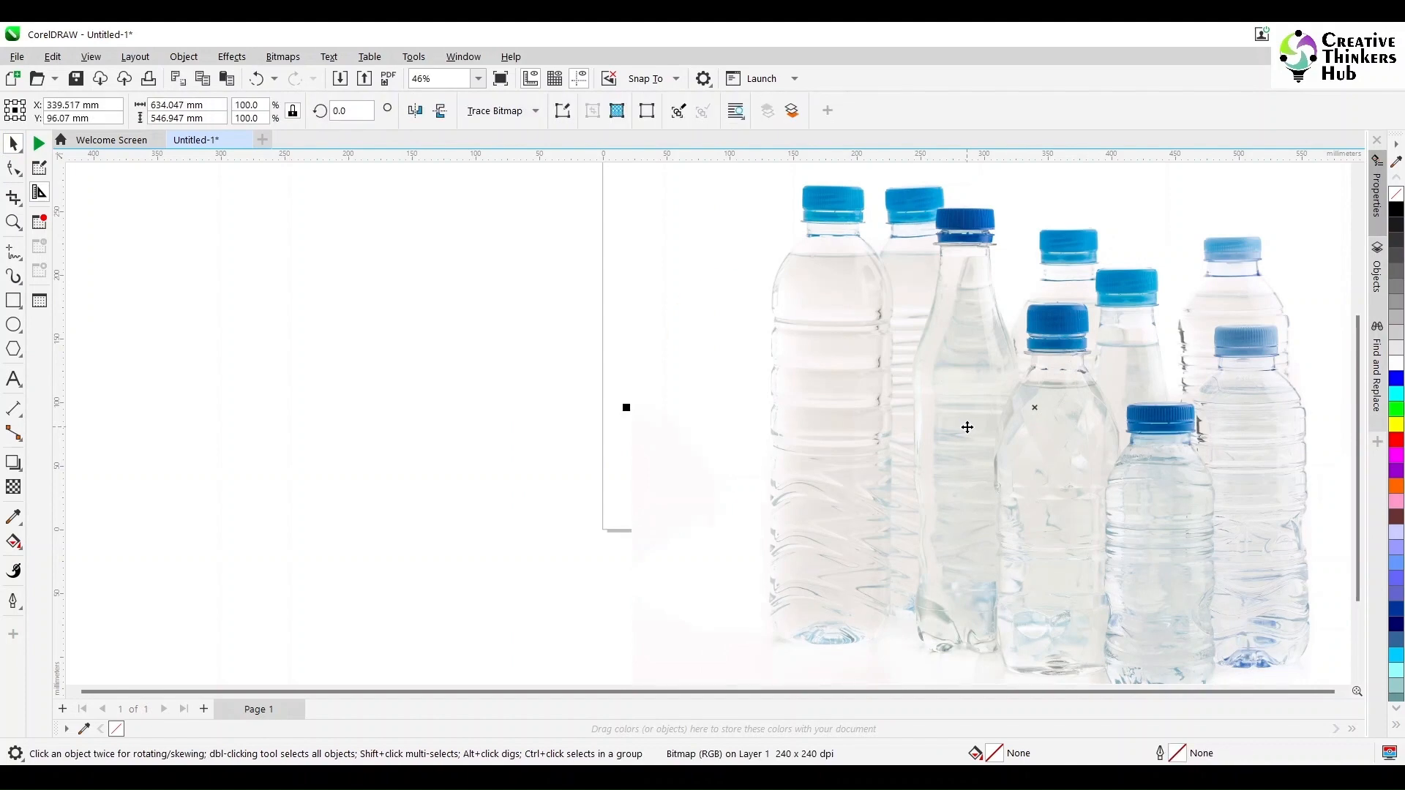
left_click(13, 198)
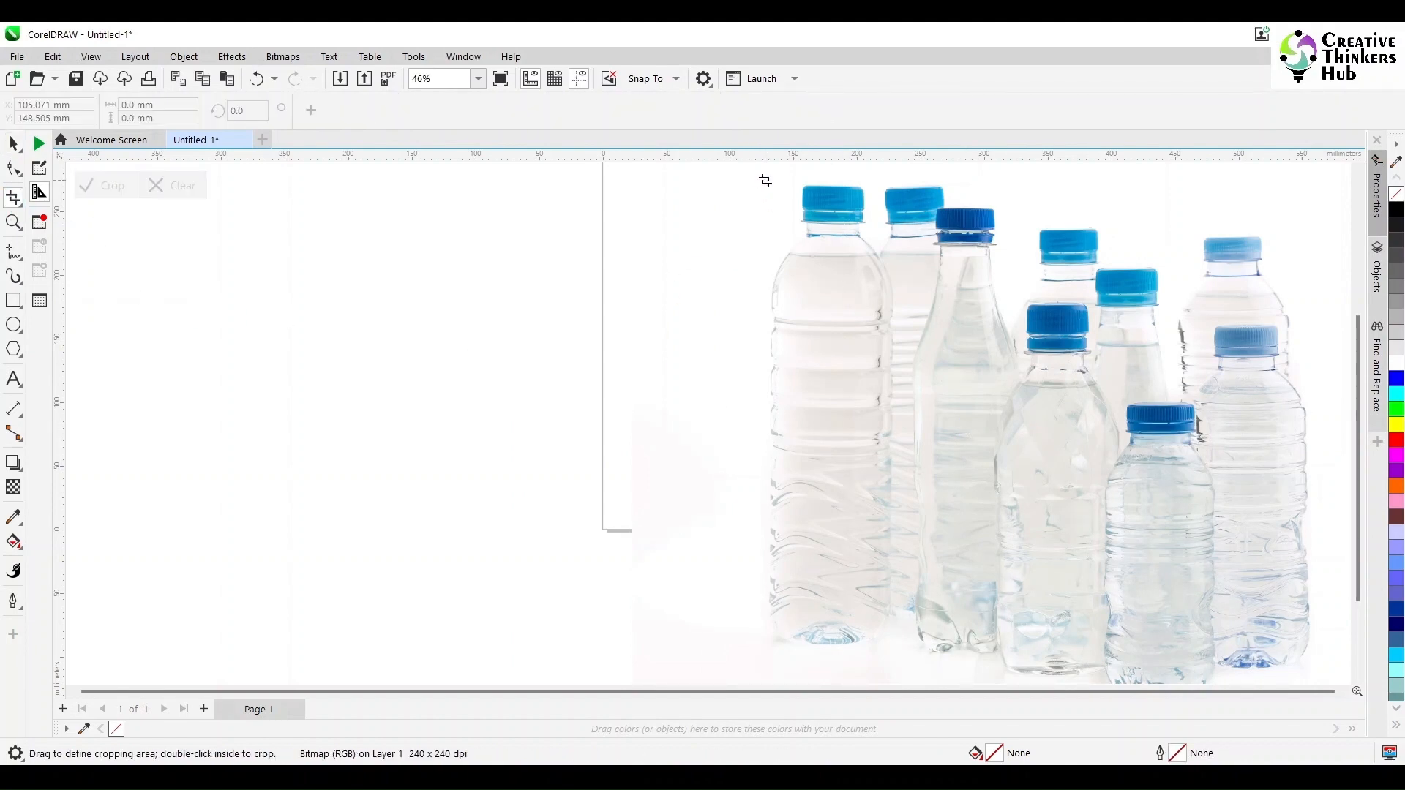
left_click_drag(763, 181, 889, 298)
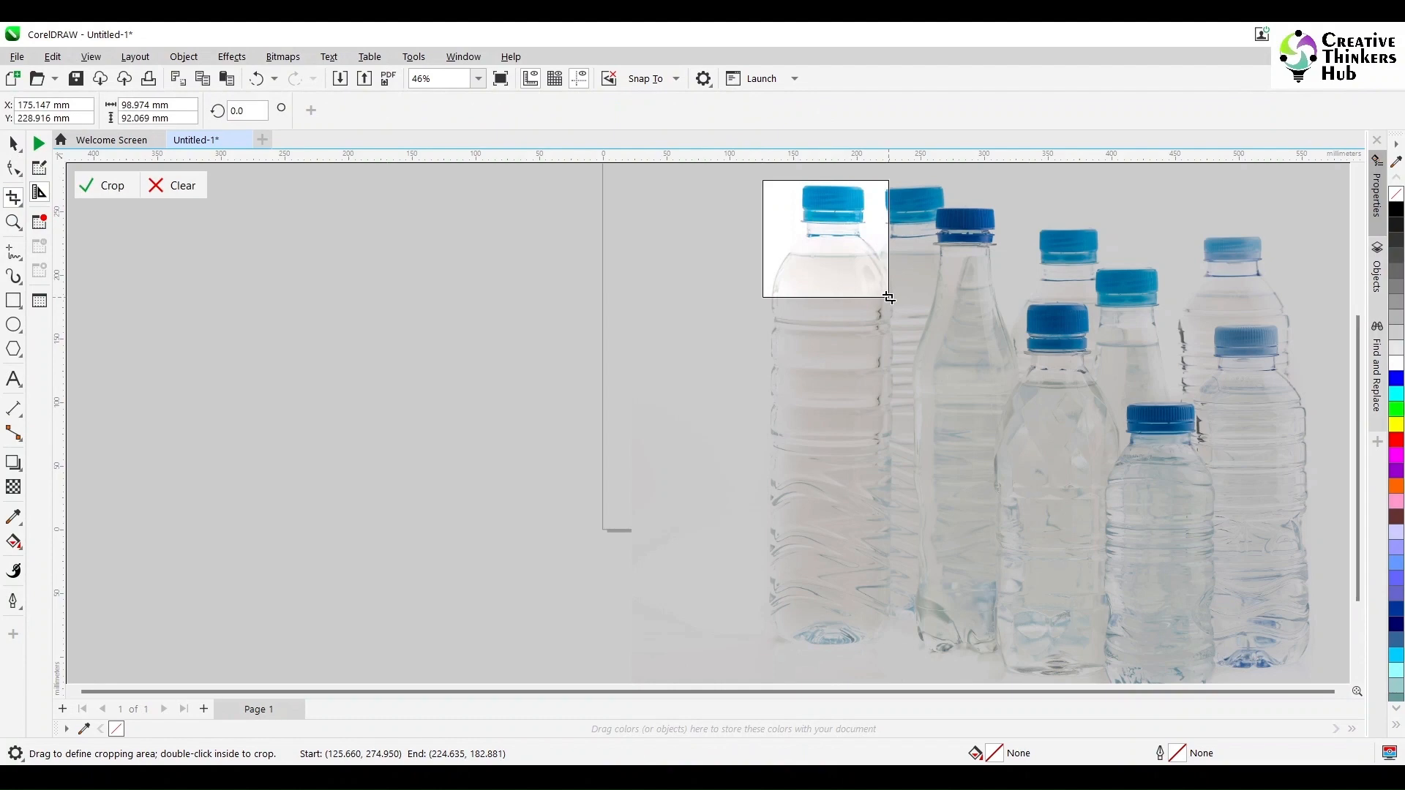
left_click_drag(761, 237, 772, 242)
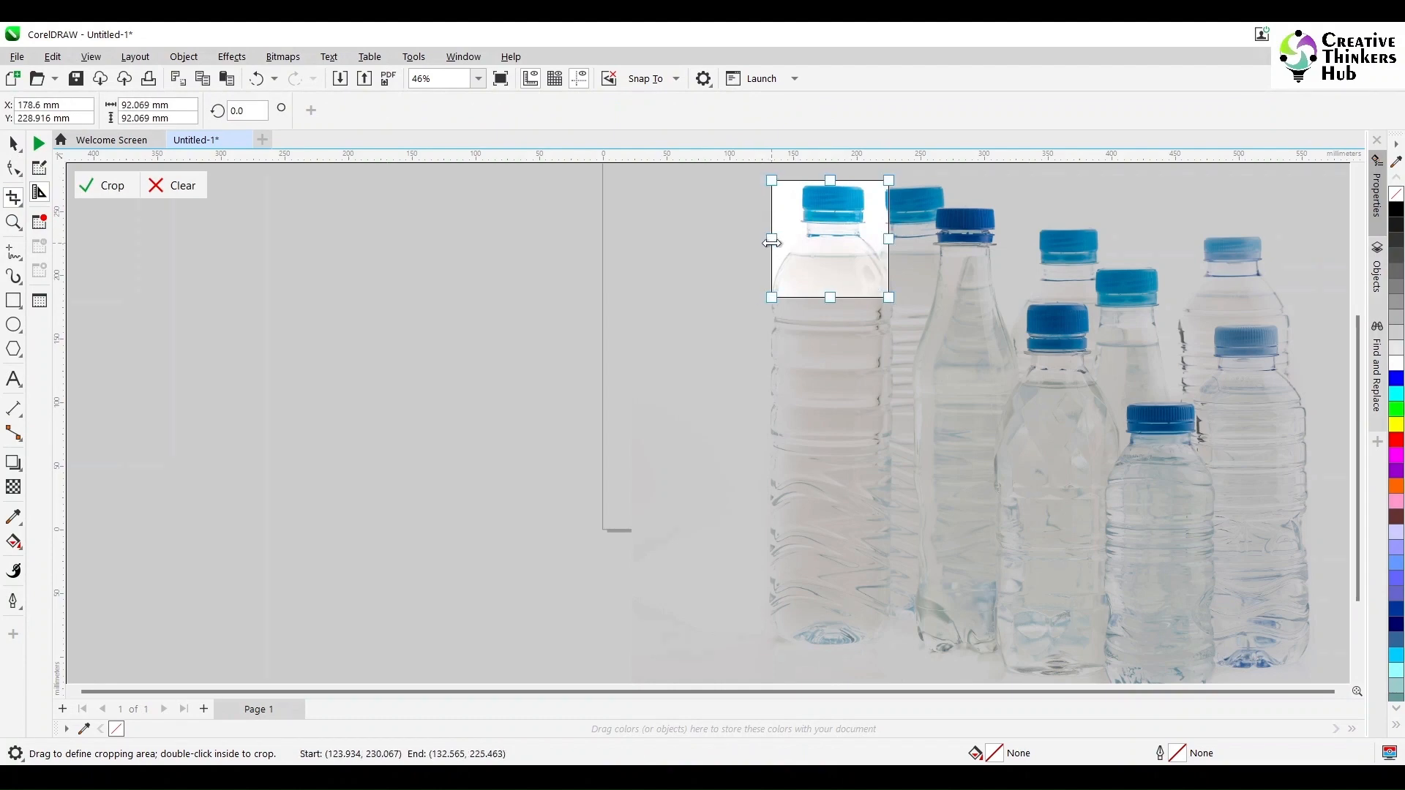
scroll(900, 292, "up", 4)
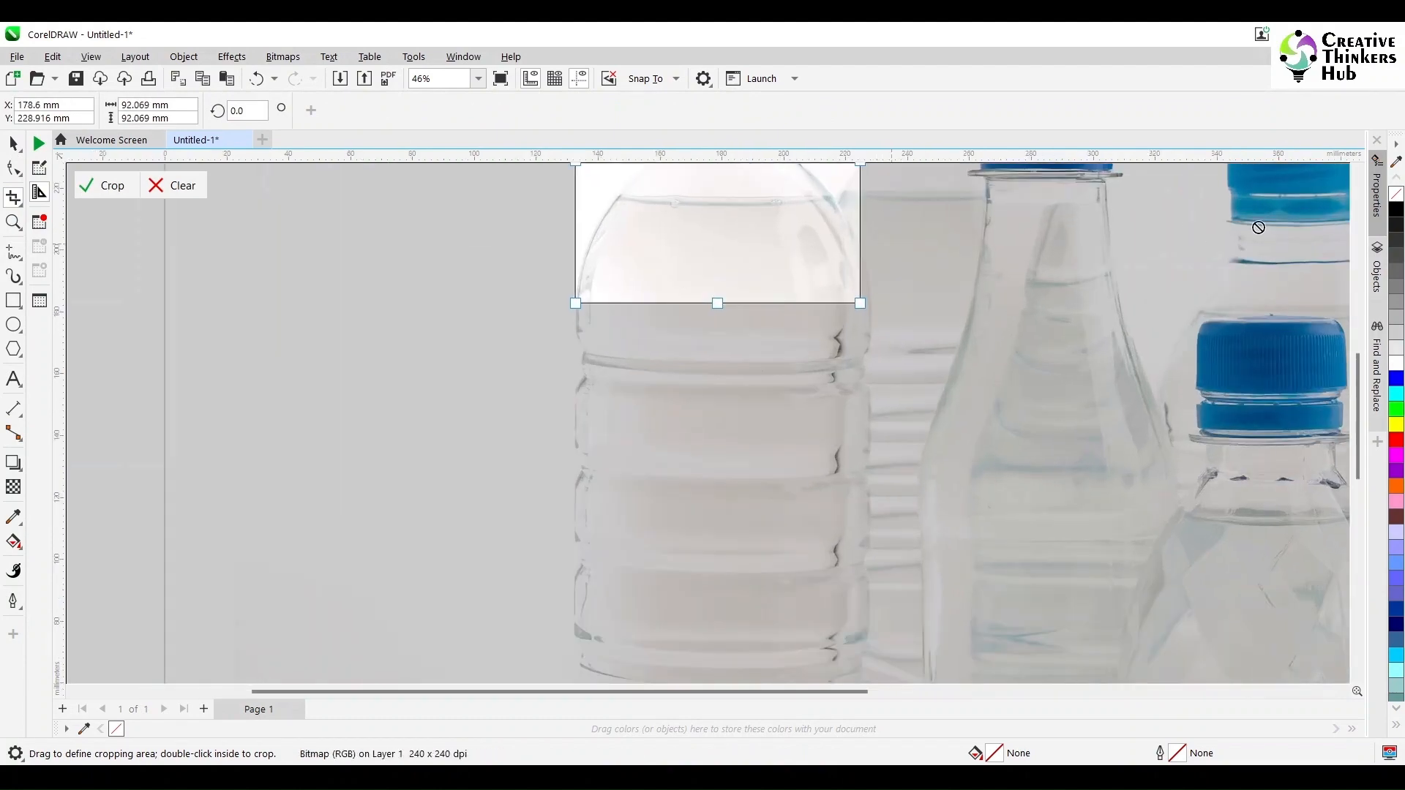
scroll(1363, 177, "up", 3)
left_click_drag(862, 369, 871, 379)
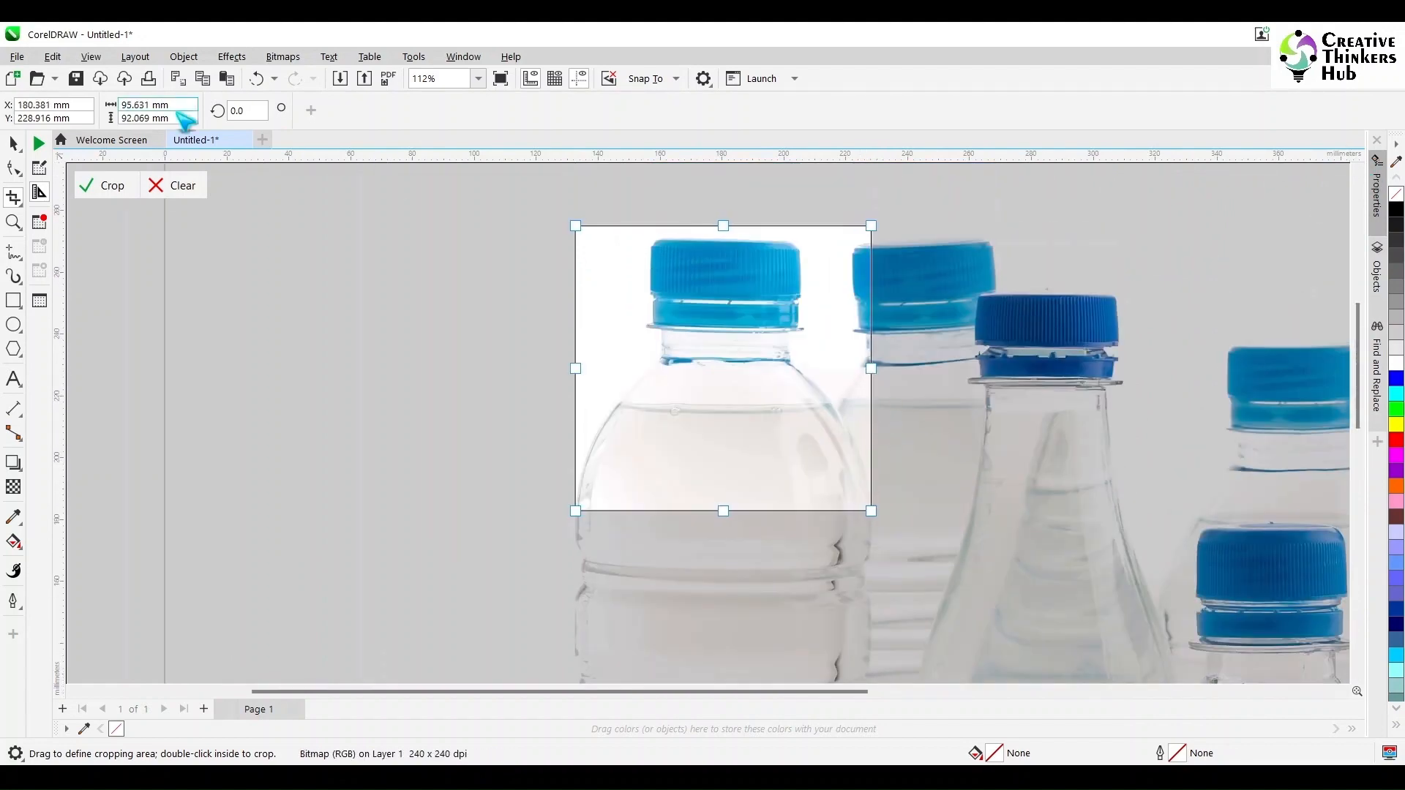
left_click(109, 192)
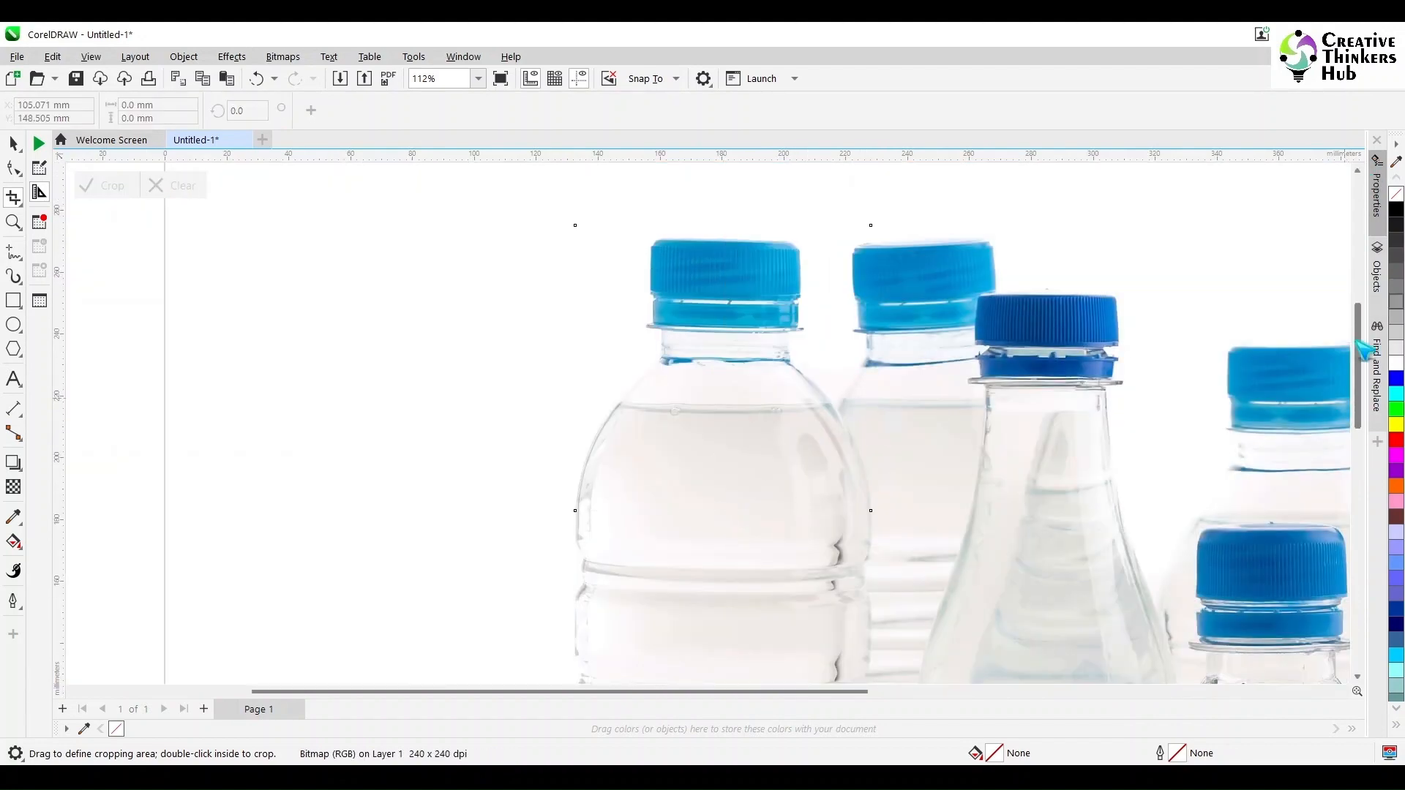
Step: Crop the remaining bottle photo to the base of the small front bottle, about 87.6 by 33.3 mm
left_click_drag(1358, 363, 1362, 565)
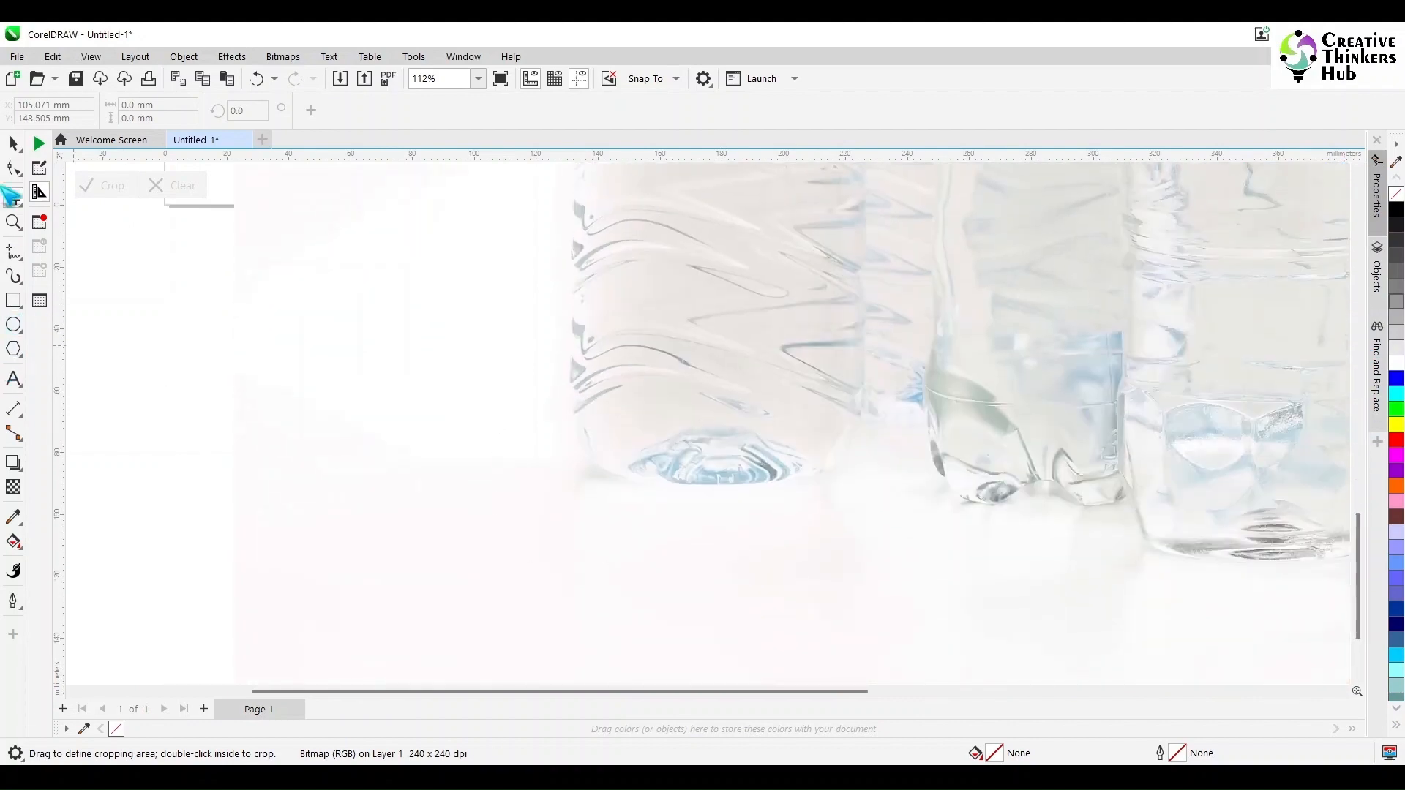
left_click(13, 143)
scroll(882, 594, "down", 3)
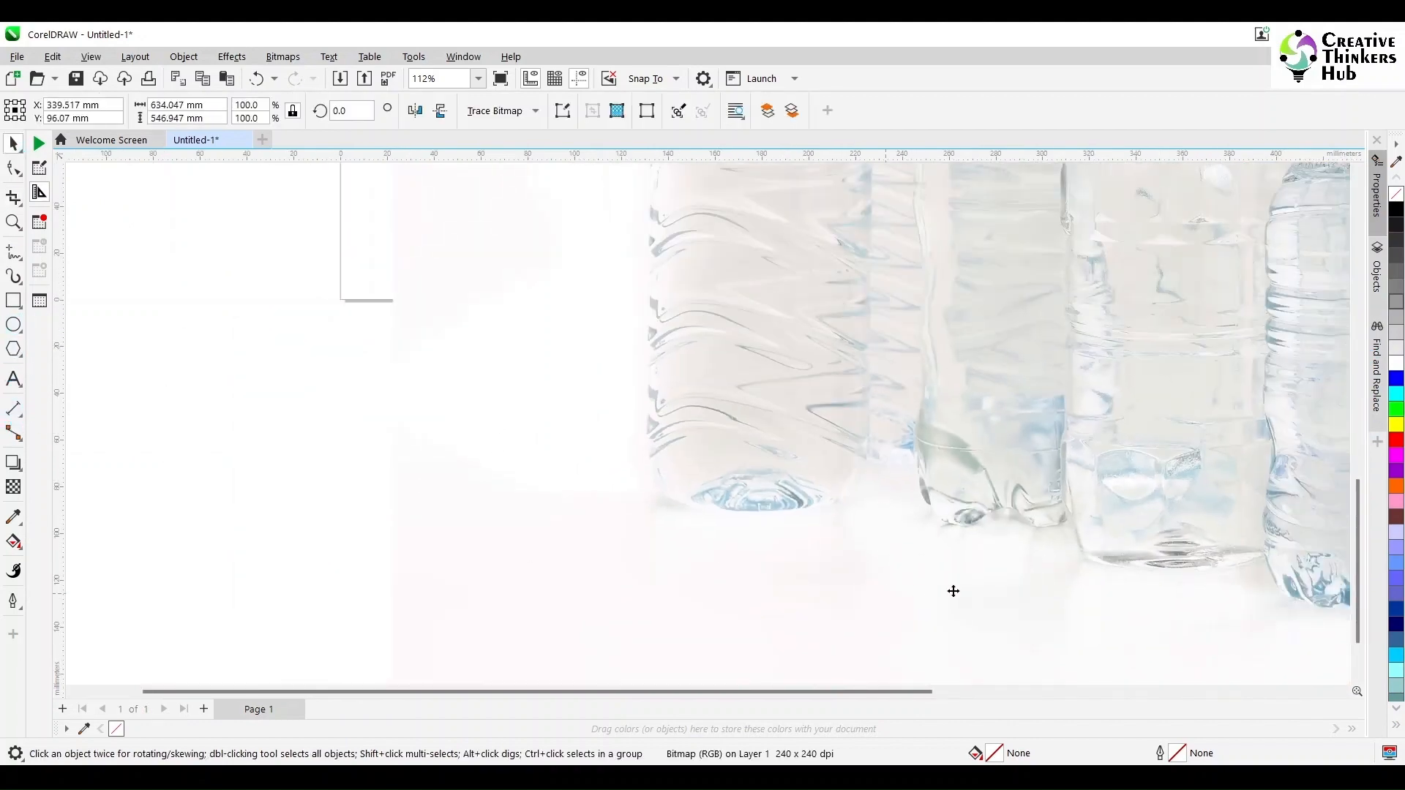
scroll(1195, 603, "up", 4)
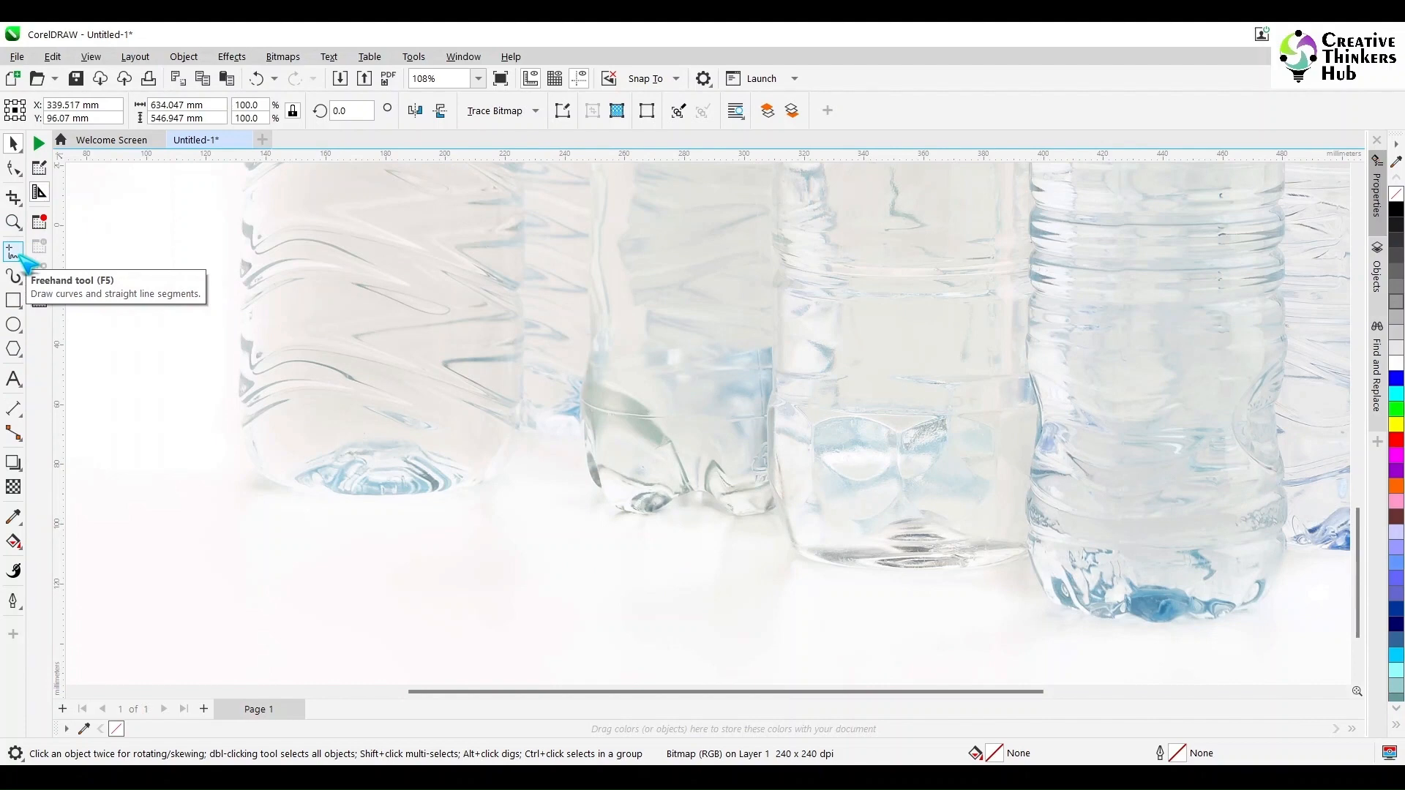
left_click(14, 198)
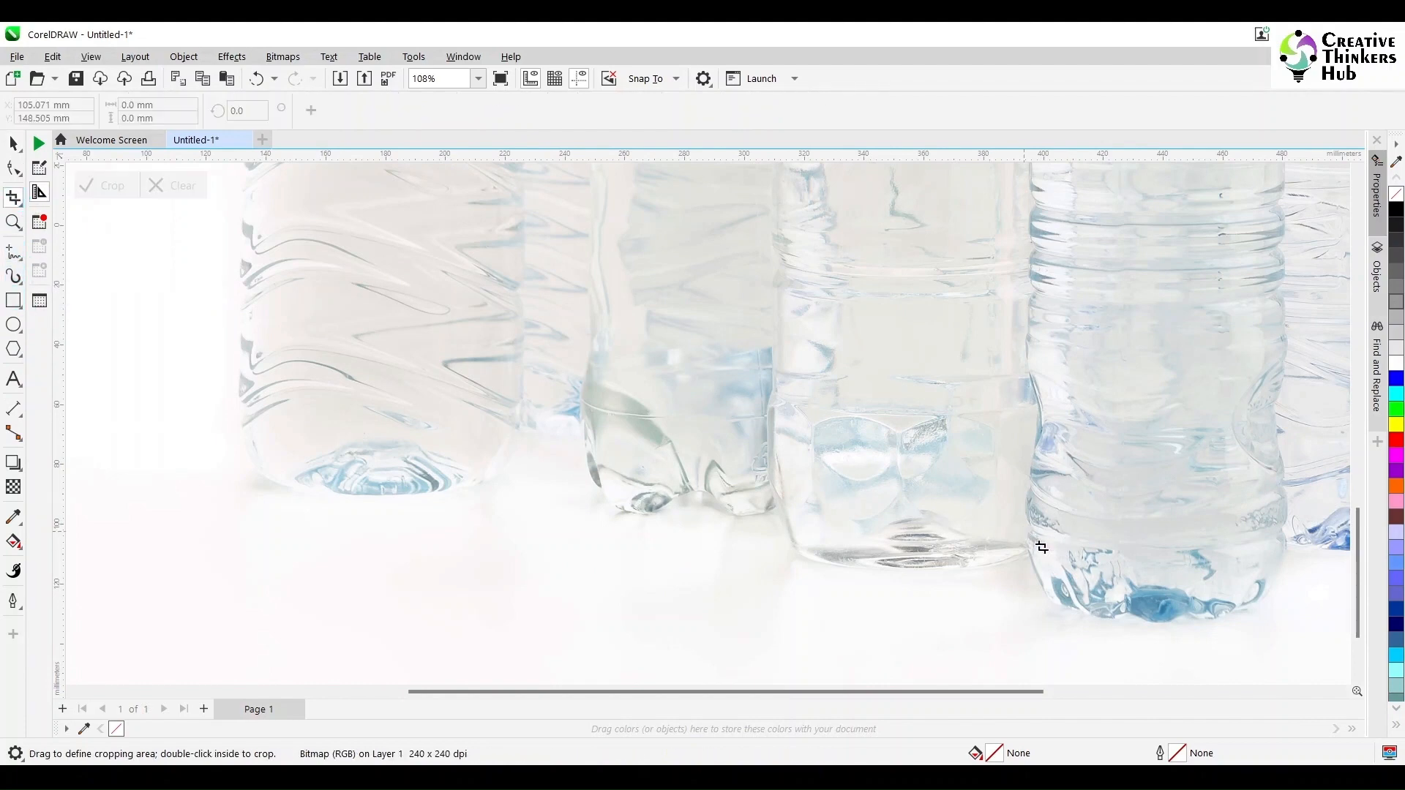
left_click_drag(1025, 532, 1287, 632)
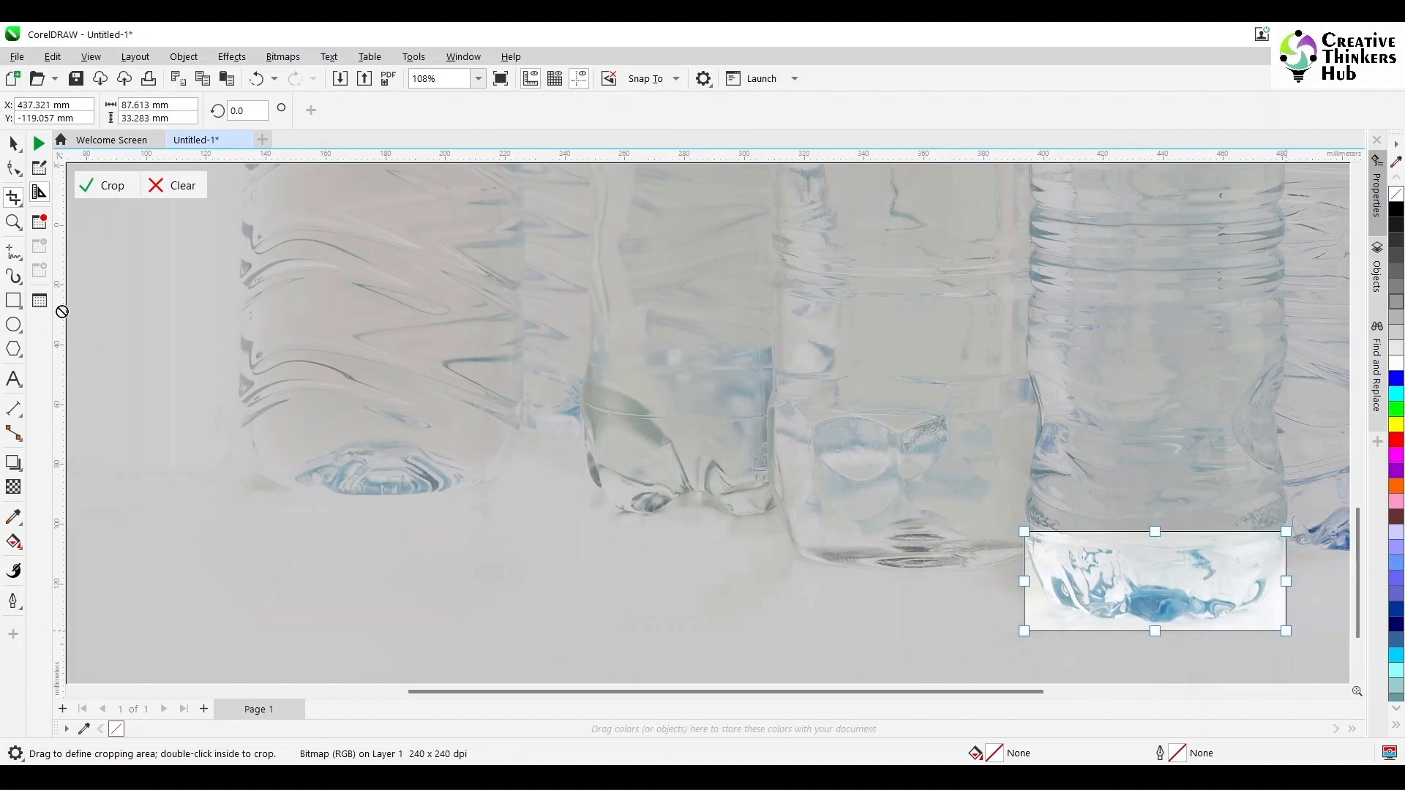
left_click(103, 185)
Step: Move the cropped bottle base onto the page, against the underside of the blended orange
scroll(499, 498, "down", 3)
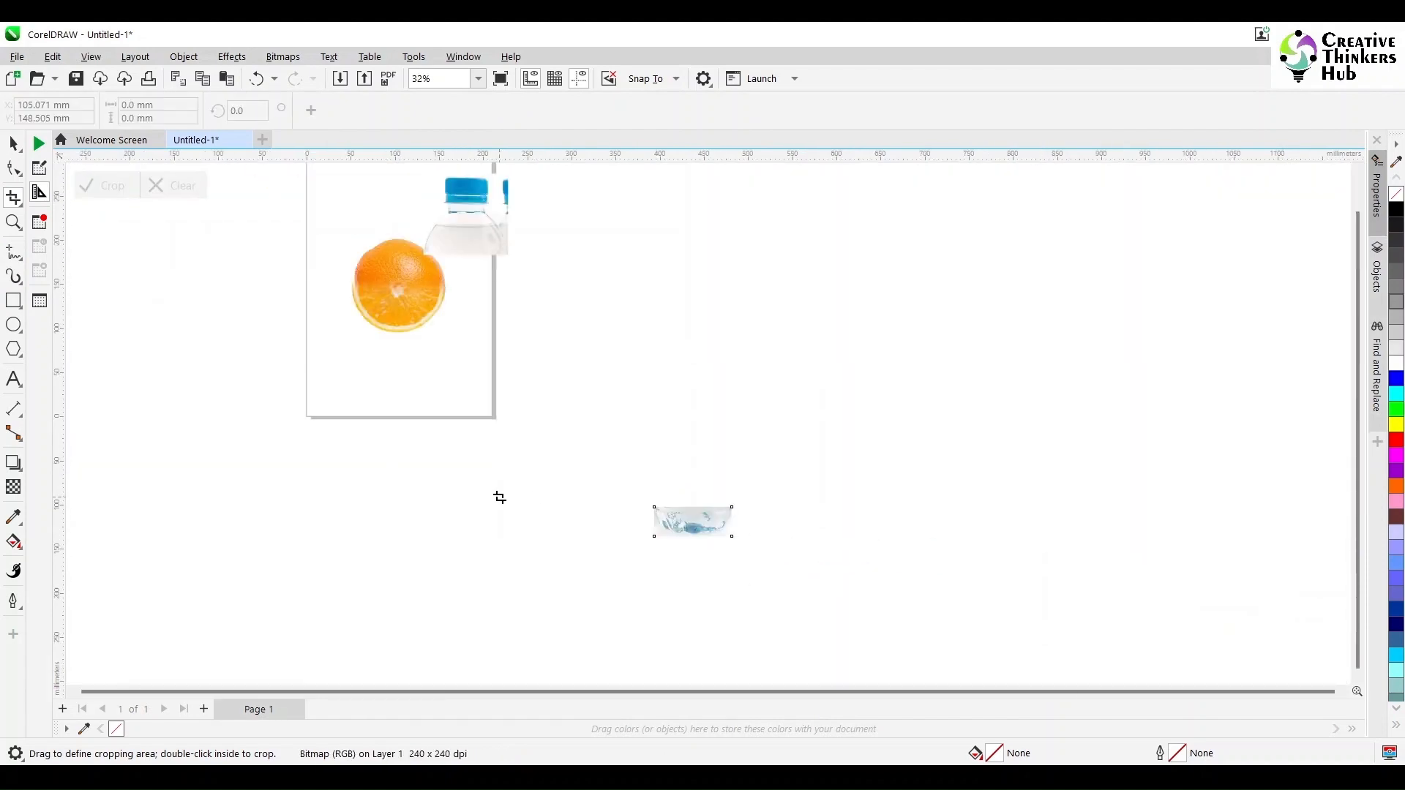
scroll(500, 498, "down", 1)
left_click(13, 143)
left_click_drag(663, 516, 447, 378)
Step: Open the cropped bottle top for editing in Corel PHOTO-PAINT and start the Eraser tool near the bottle's right shoulder
left_click(478, 287)
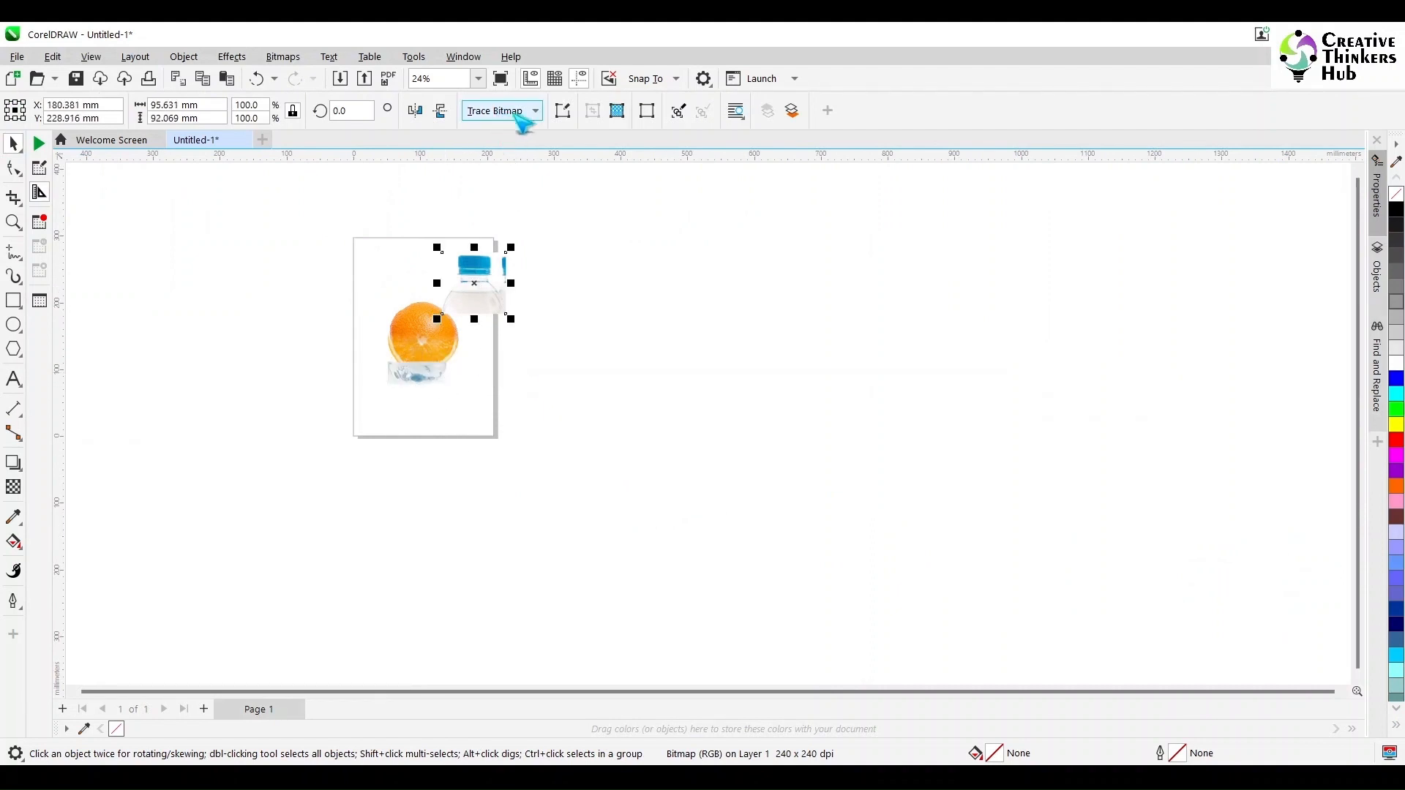
left_click(562, 110)
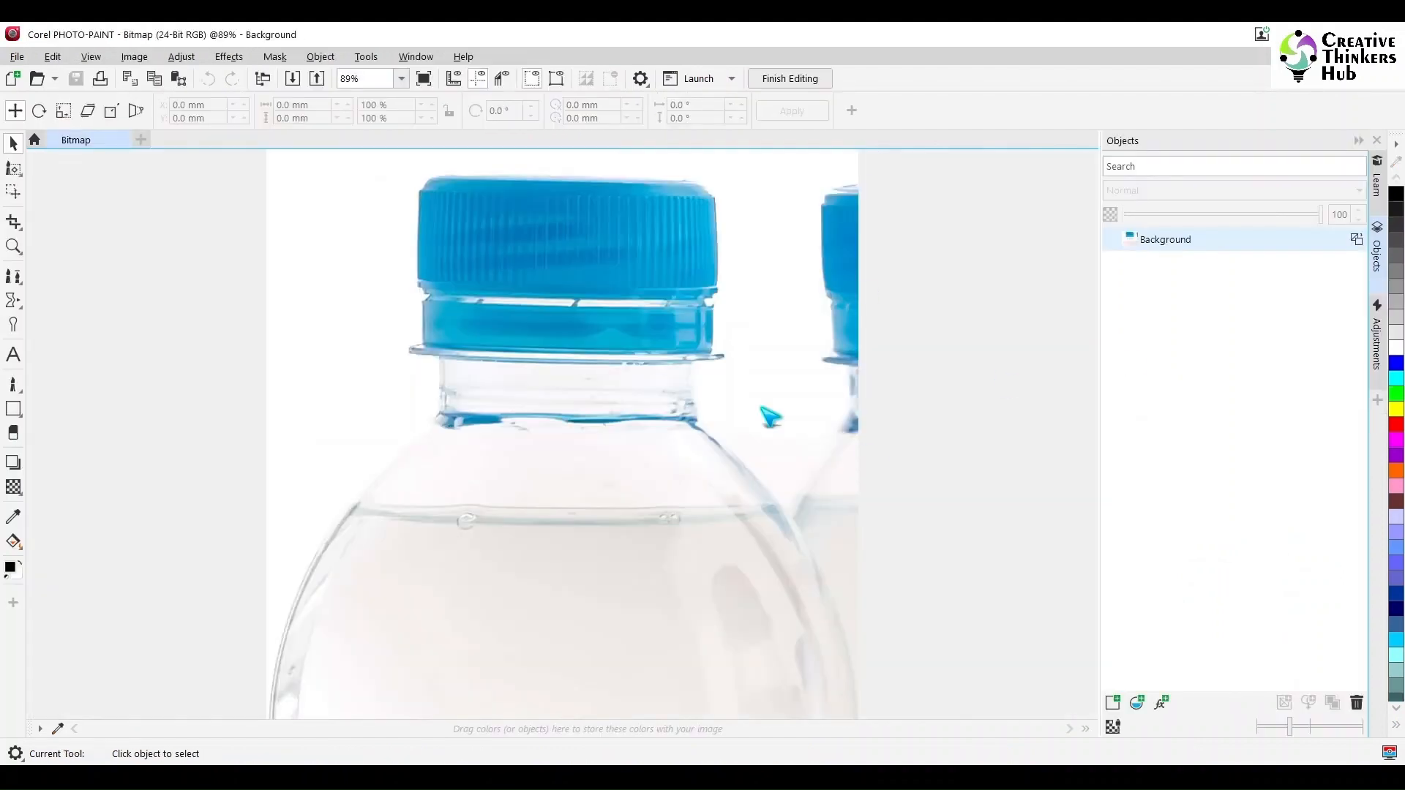
left_click(13, 433)
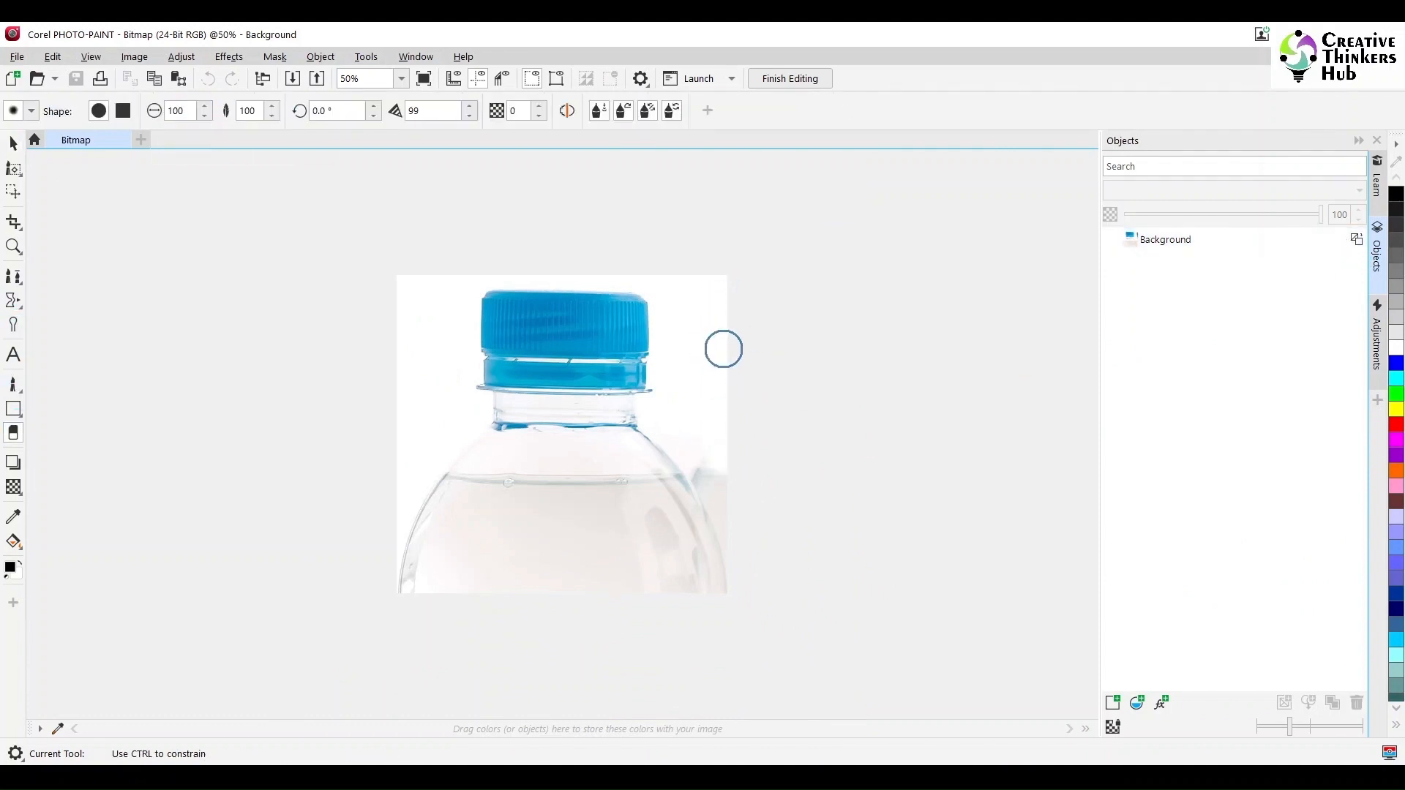
scroll(728, 513, "up", 2)
scroll(775, 515, "down", 1)
Step: Erase the neighbouring bottle's remains along the right shoulder with a hard round nib of size 50, undoing the first soft-edged stroke
left_click_drag(845, 464, 913, 572)
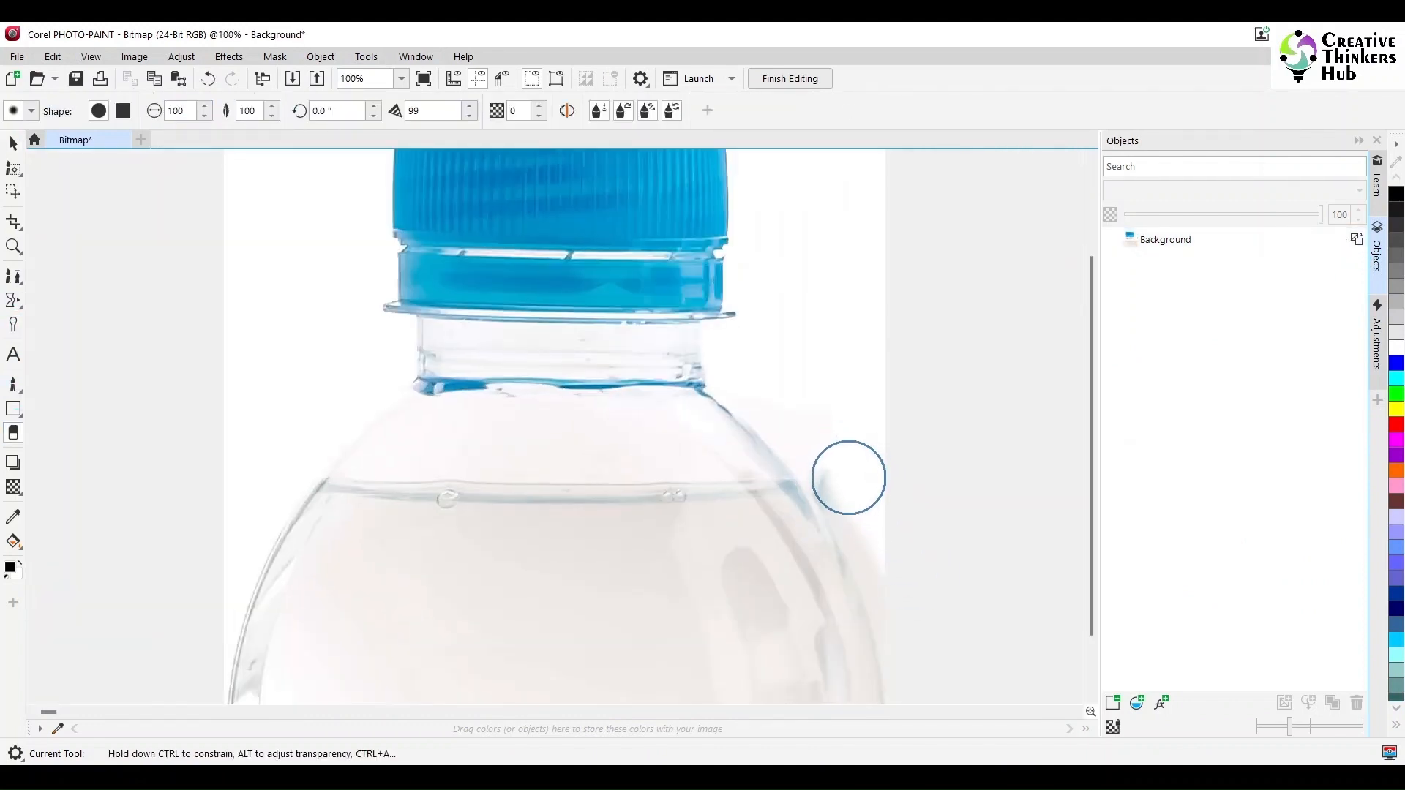
key("ctrl+z")
left_click(31, 111)
left_click(333, 139)
left_click(31, 111)
left_click(289, 139)
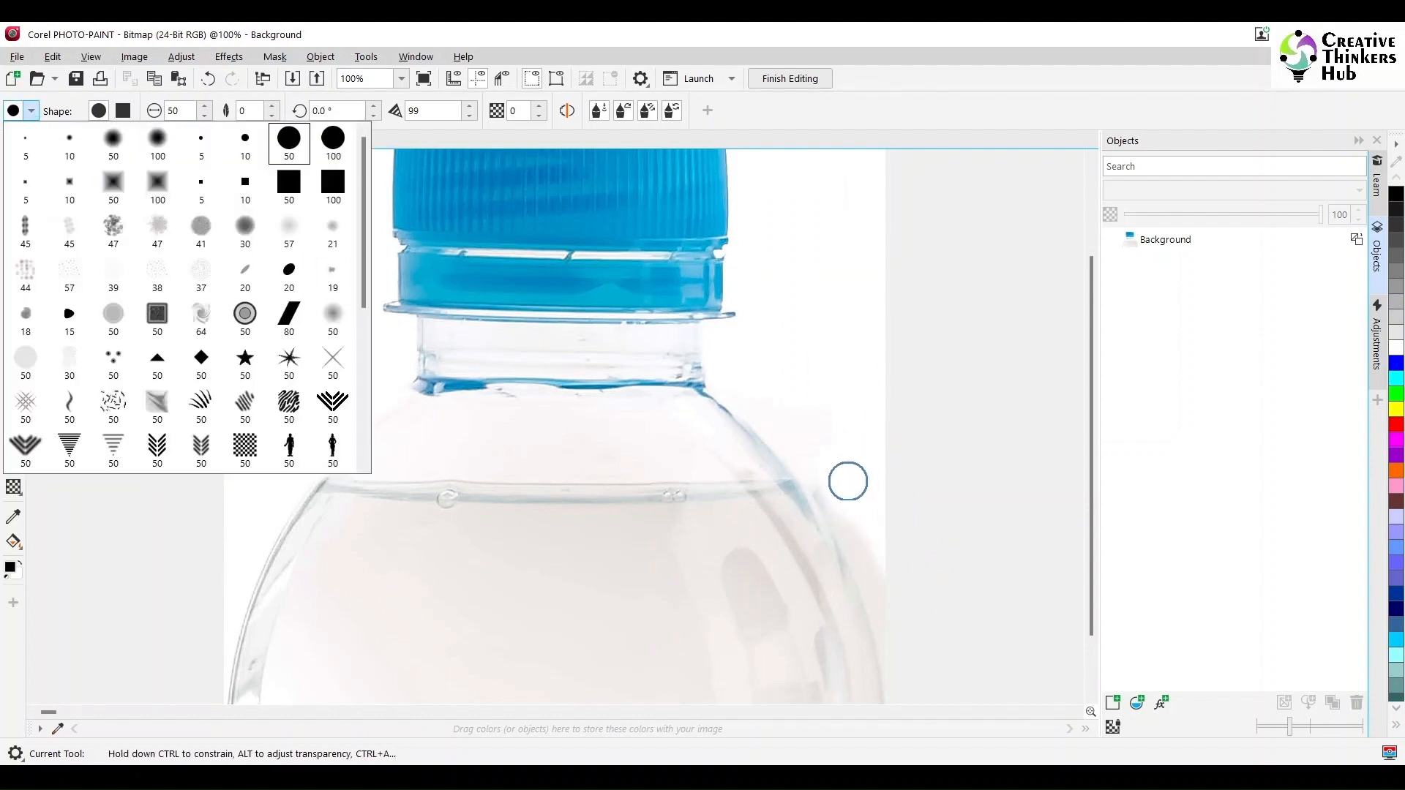
left_click(848, 482)
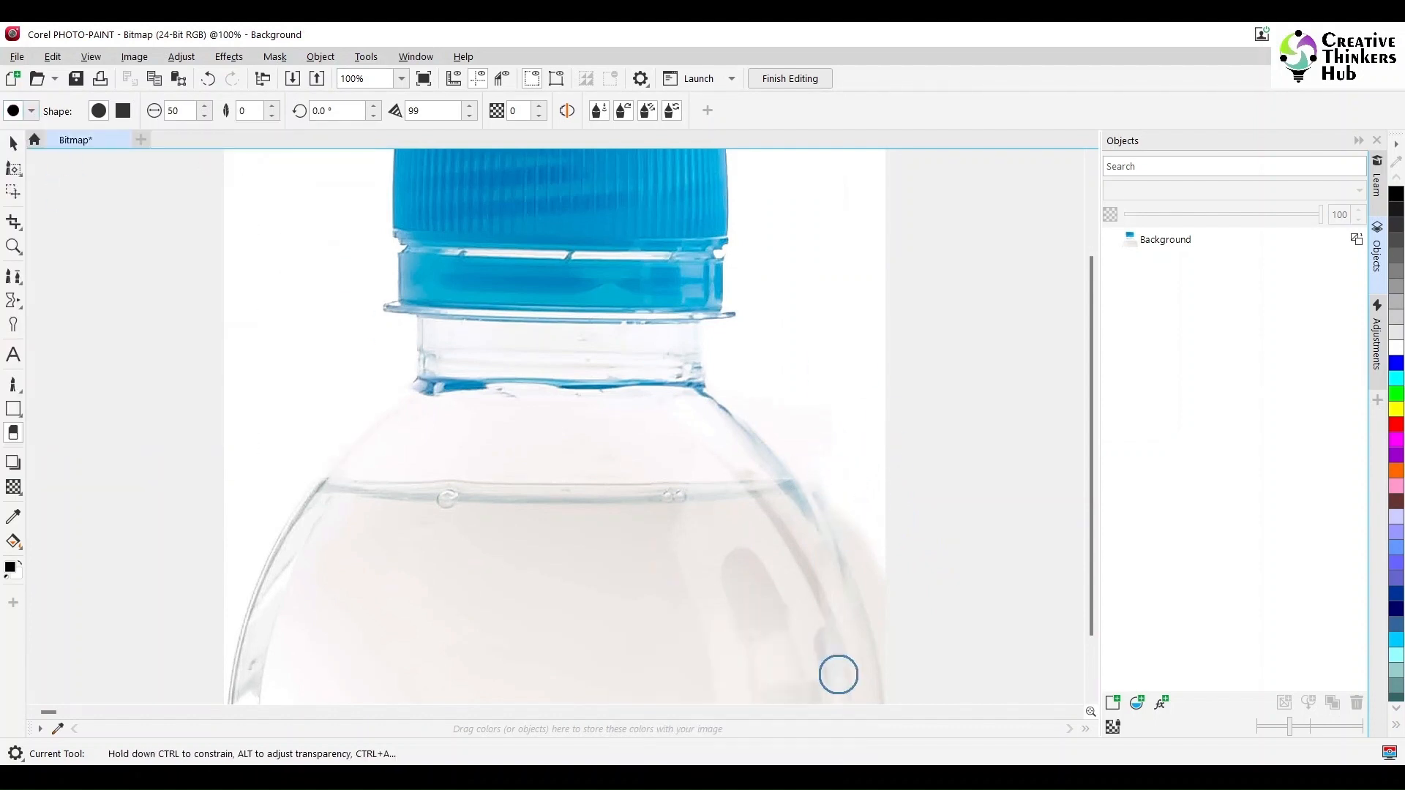
left_click_drag(891, 639, 877, 579)
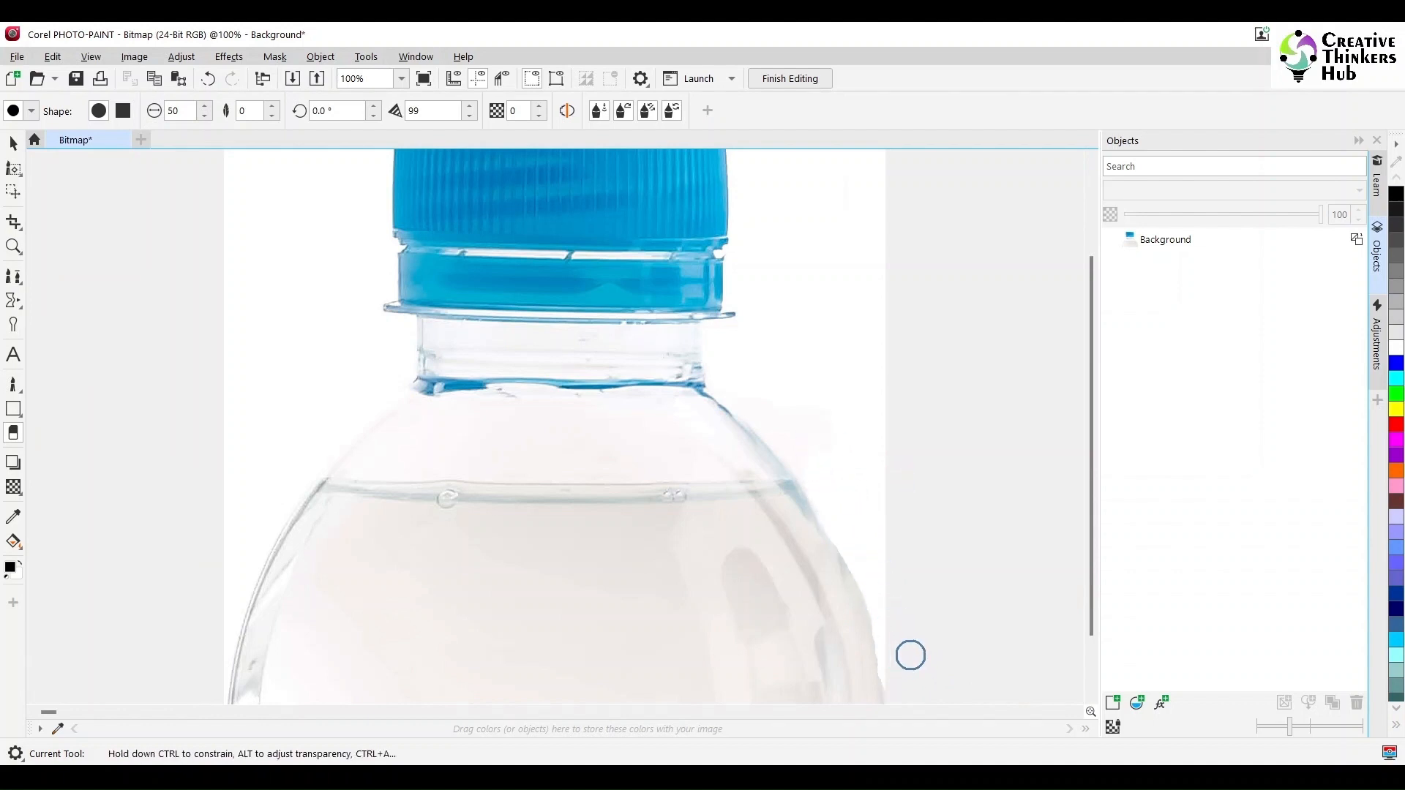
Step: Mask the bottle top, including its cap and neck, against the white background
scroll(910, 655, "down", 1)
left_click(11, 144)
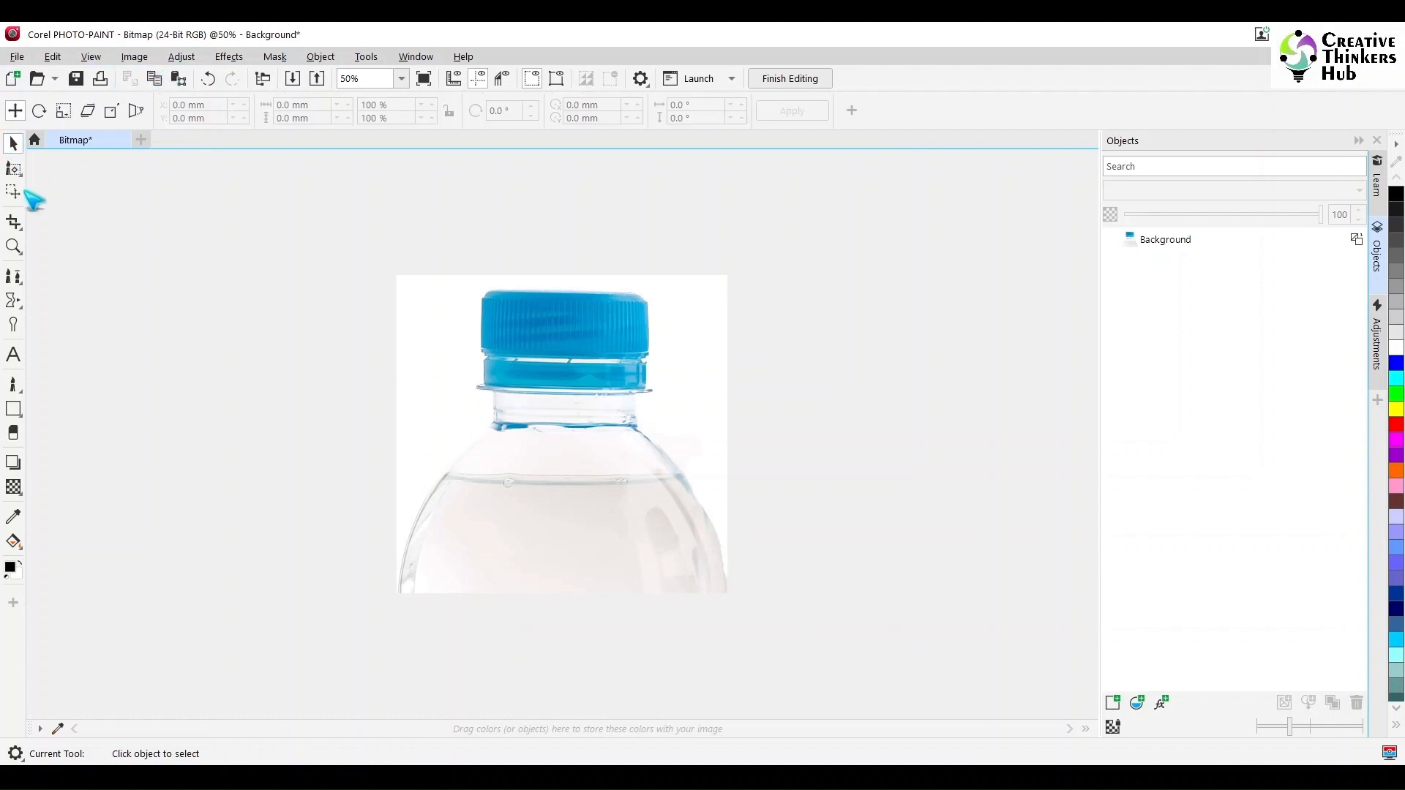
left_click(12, 169)
left_click(126, 285)
left_click_drag(411, 425, 448, 274)
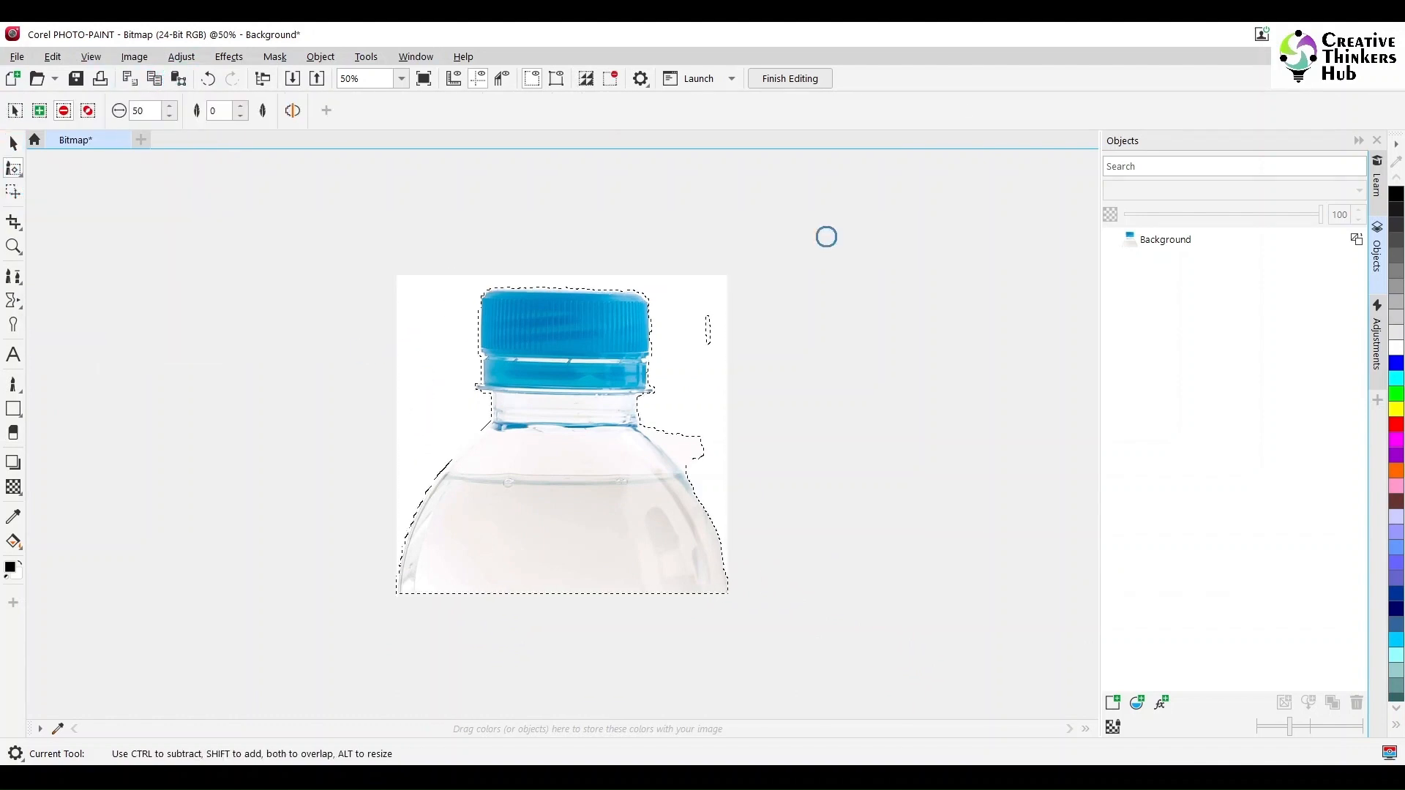
Step: Remove the stray mask patches around the bottle top and tighten the mask along the right shoulder
mouse_move(709, 342)
left_mouse_down()
mouse_move(709, 304)
mouse_move(708, 316)
left_mouse_up()
left_click_drag(699, 467, 669, 429)
scroll(668, 430, "up", 1)
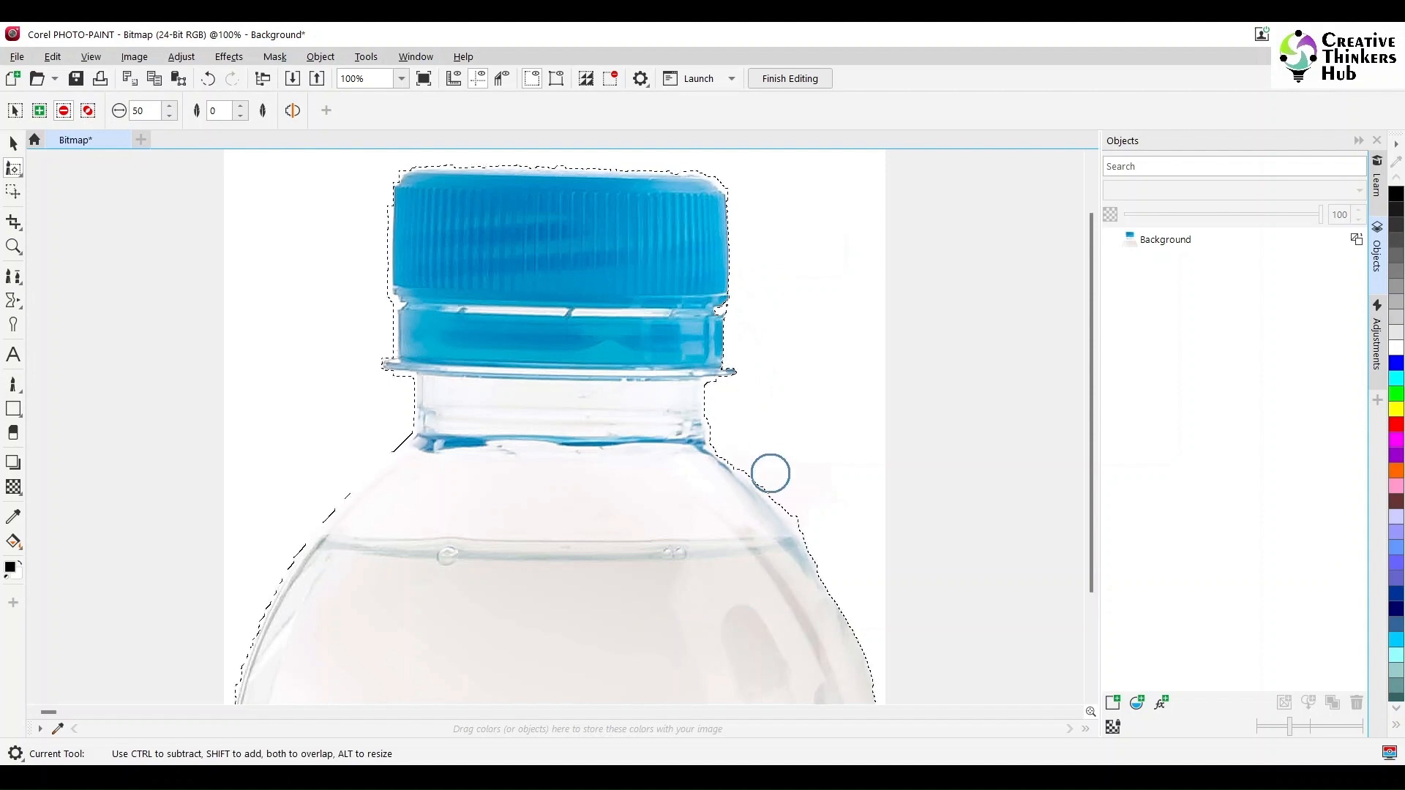
left_click_drag(844, 561, 846, 564)
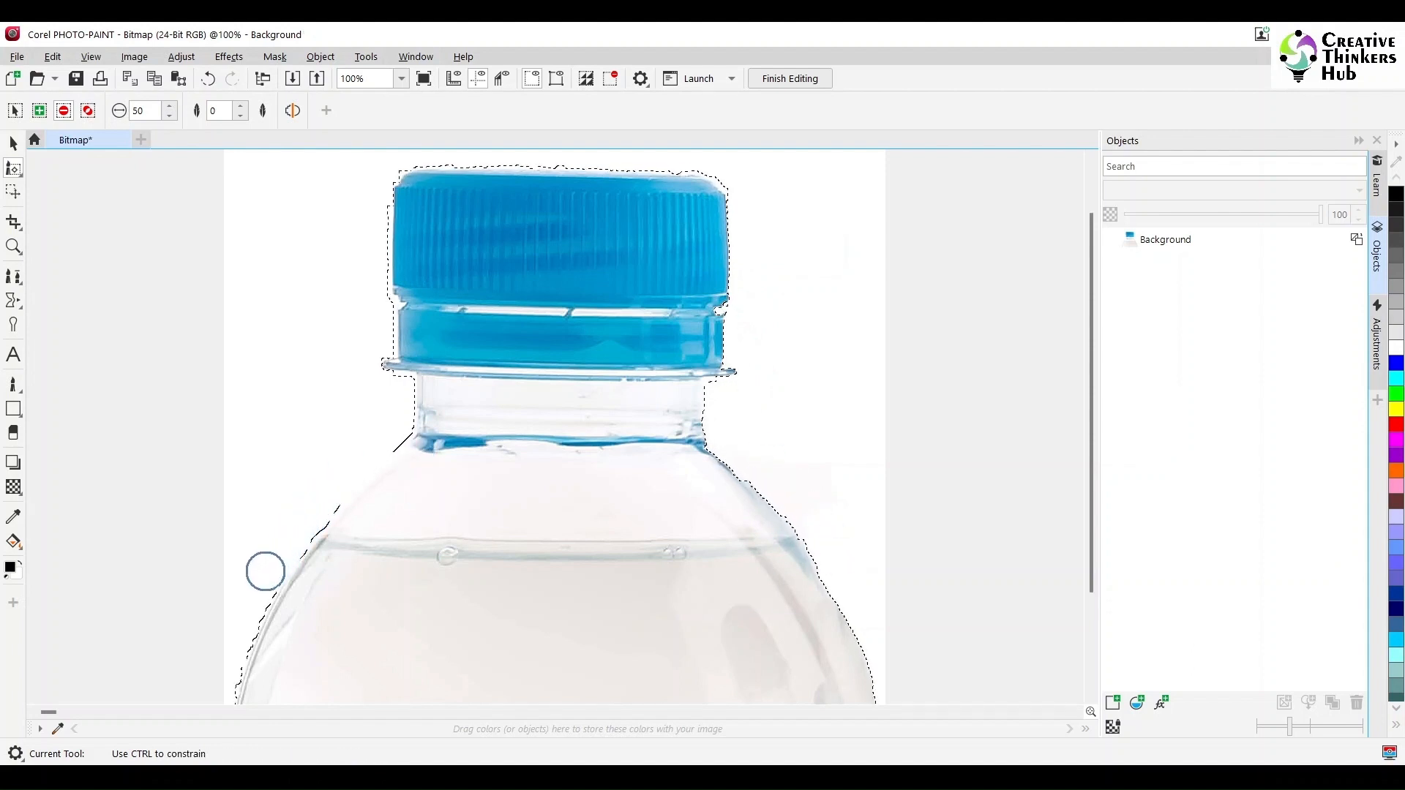
scroll(1098, 307, "up", 1)
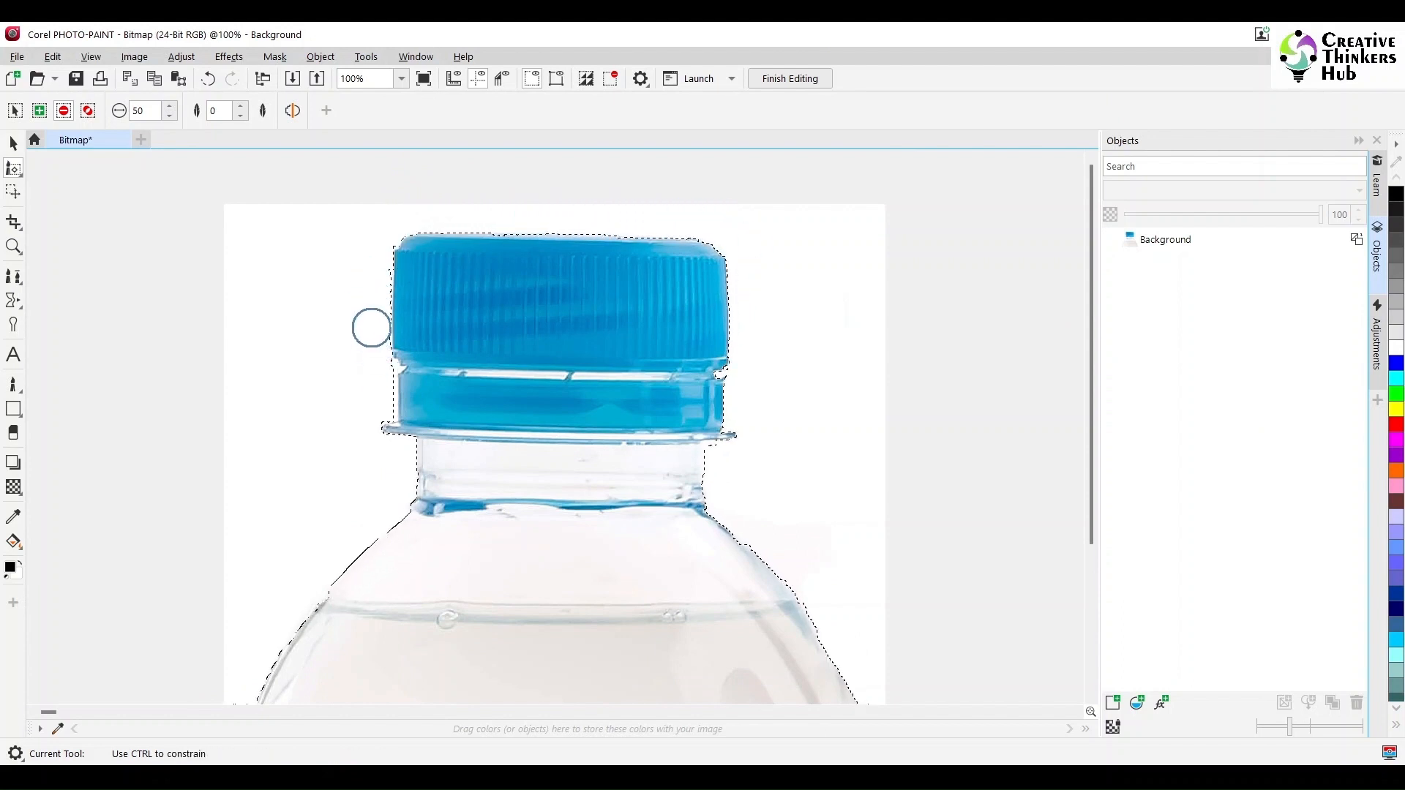
scroll(883, 450, "down", 1)
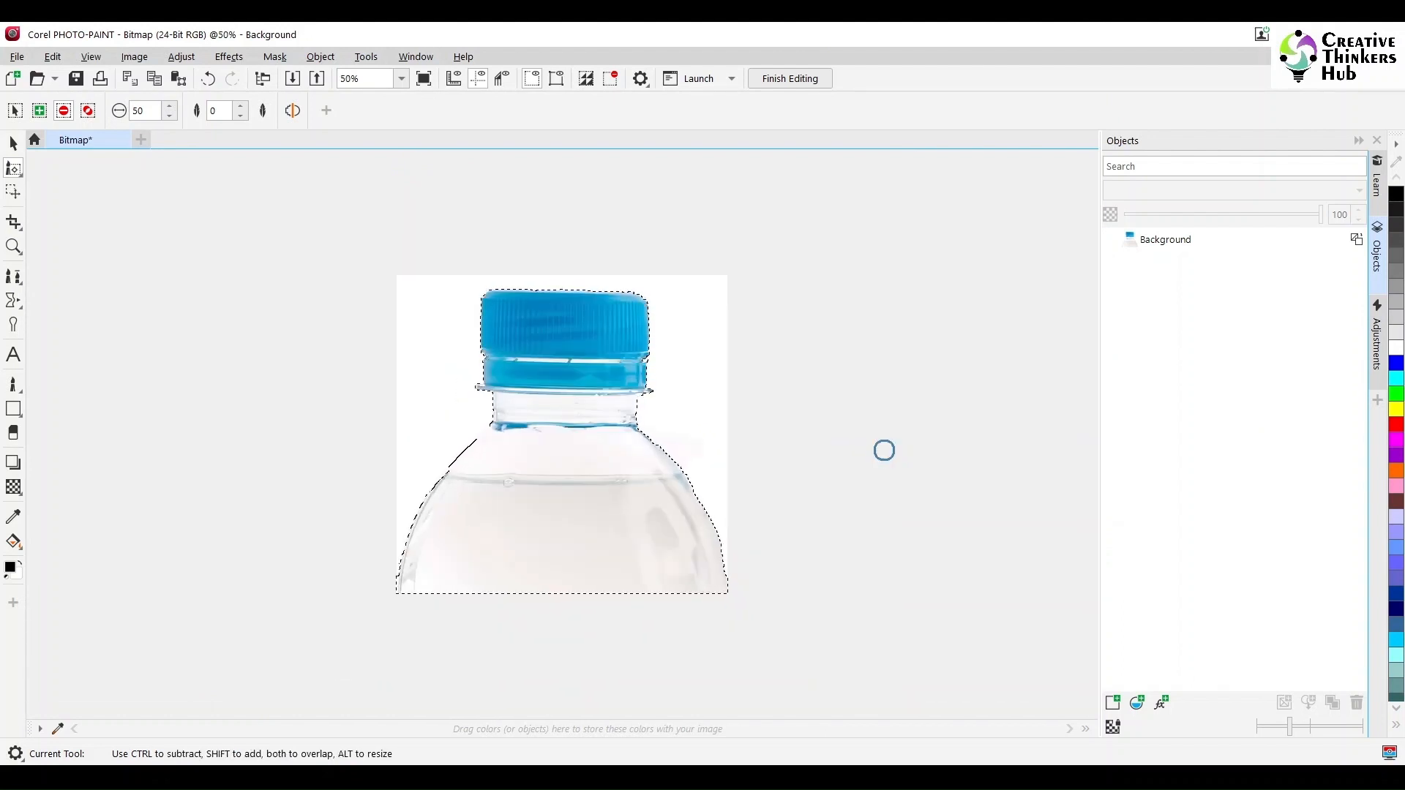
Step: Invert the mask so that it covers the white surroundings of the bottle top
key("ctrl+x")
key("ctrl+v")
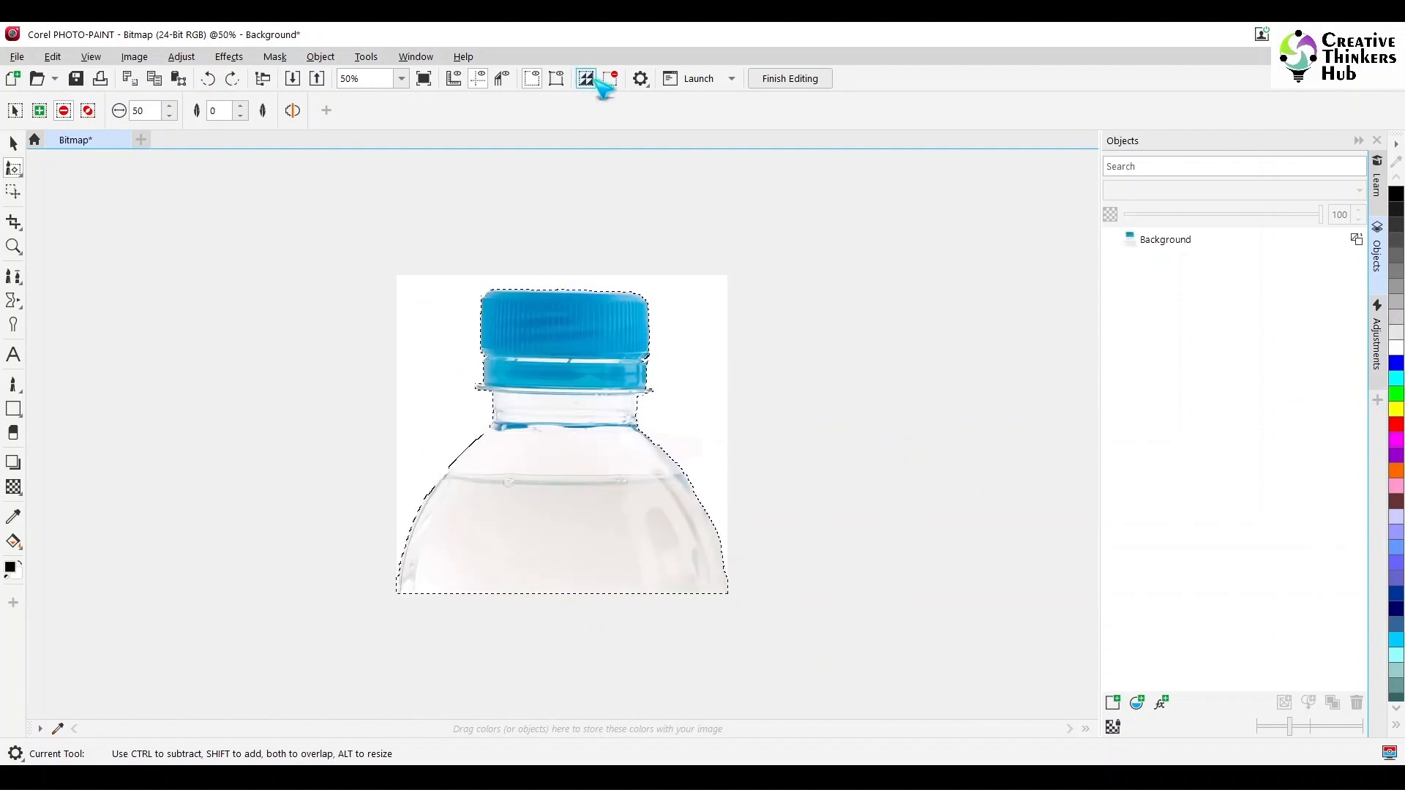
left_click(276, 56)
mouse_move(391, 244)
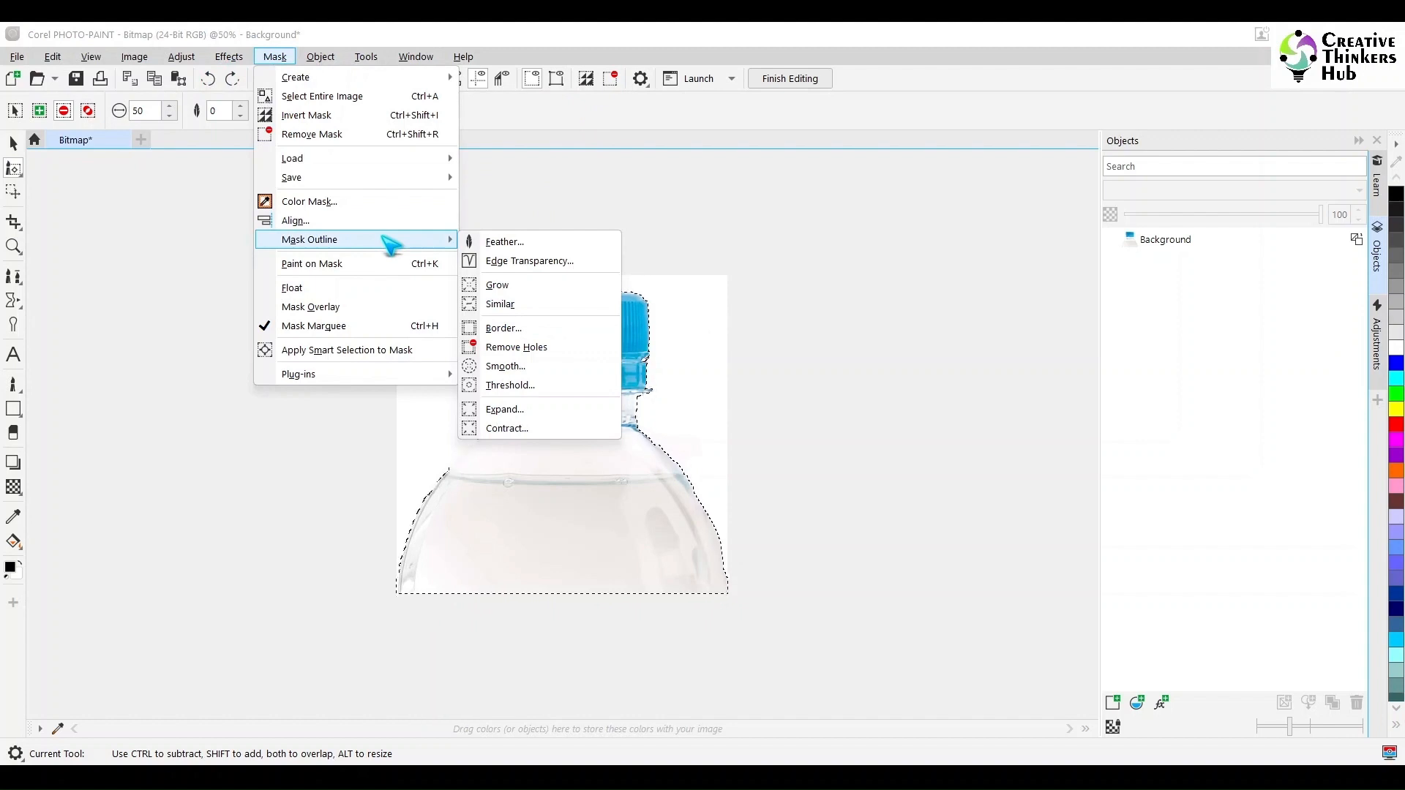
left_click(401, 114)
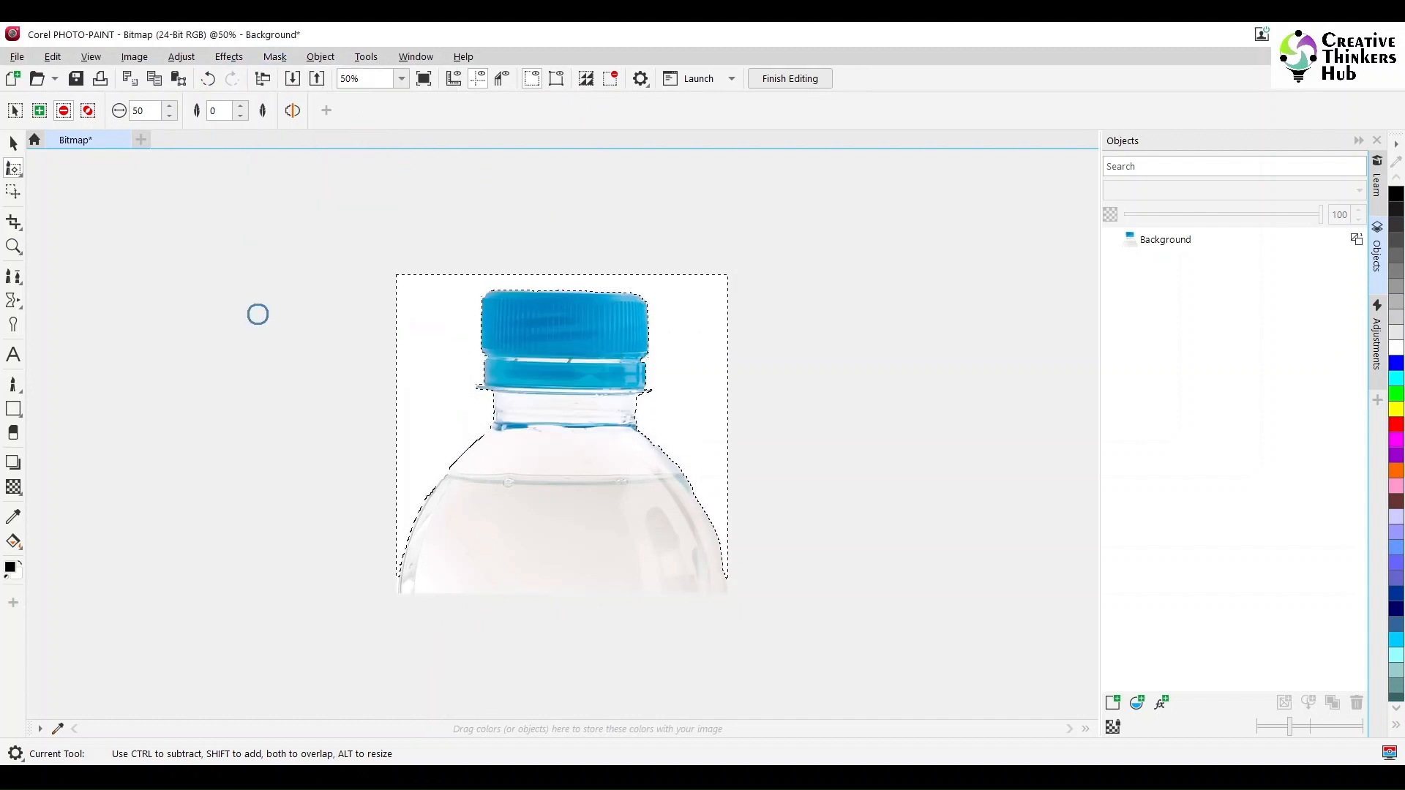
Step: Duplicate the background as a new object, and delete the original background and the masked white surroundings
right_click(1225, 246)
left_click(1285, 353)
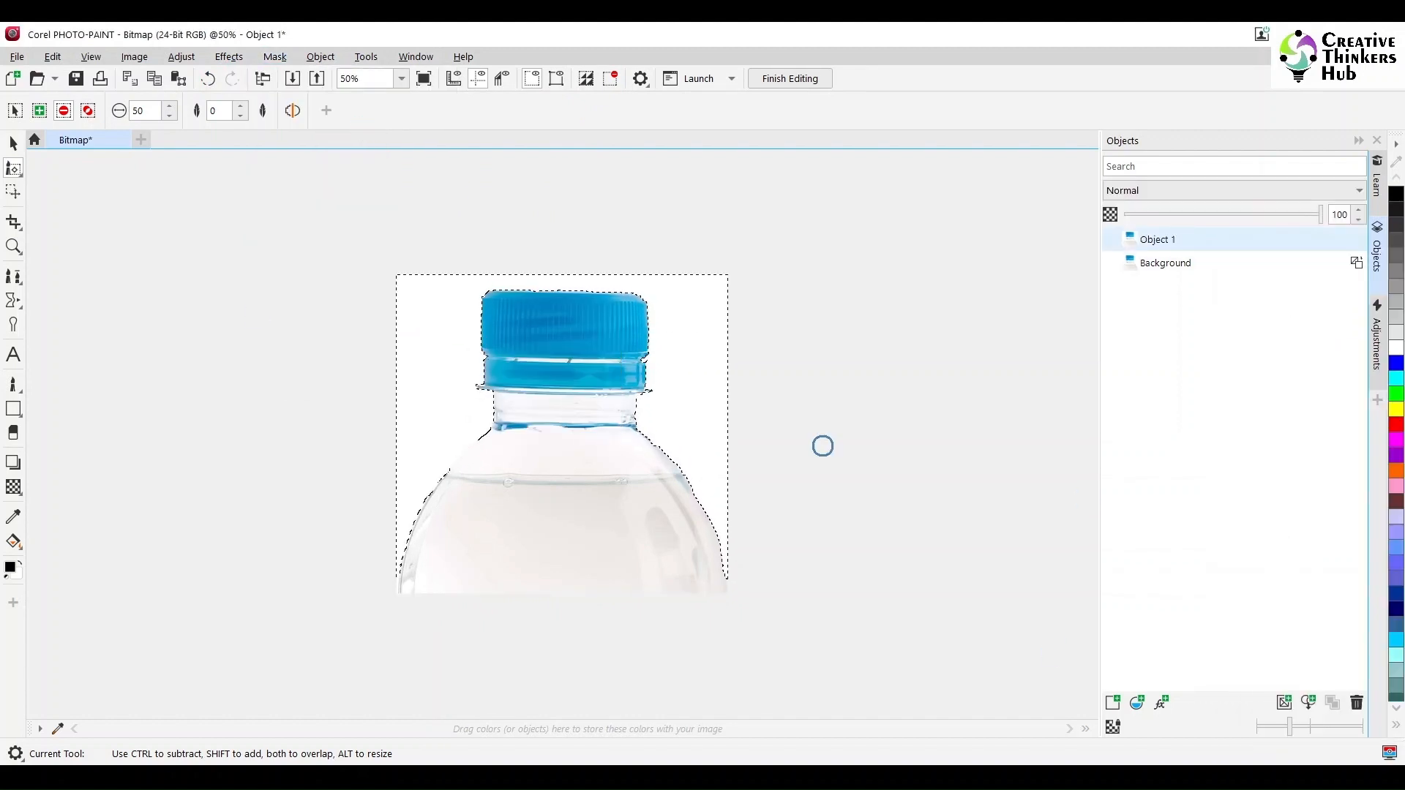
left_click(1329, 263)
left_click(1191, 275)
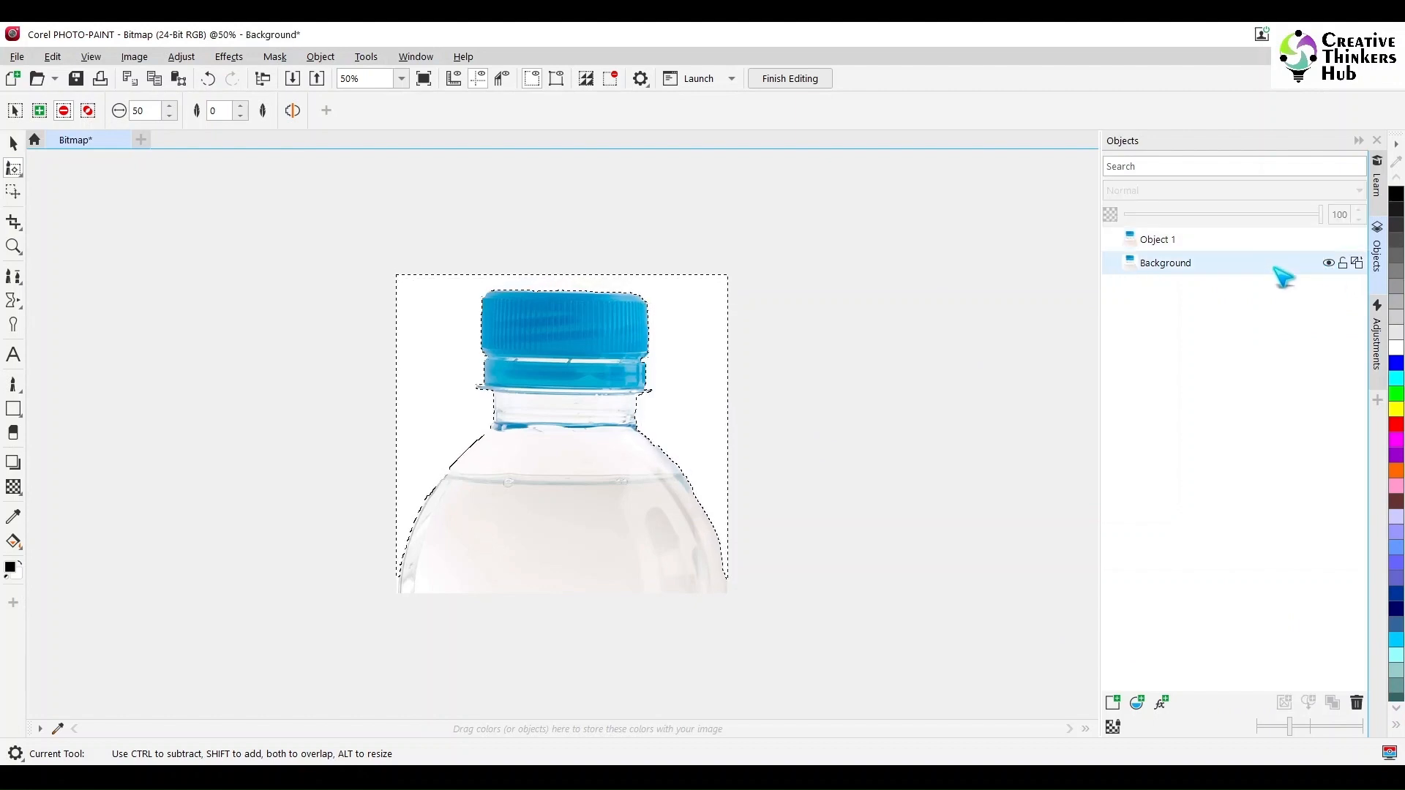
key("Delete")
Step: Finish editing the bottle top with its changes saved, and open the bottle base for editing in Corel PHOTO-PAINT
left_click(790, 78)
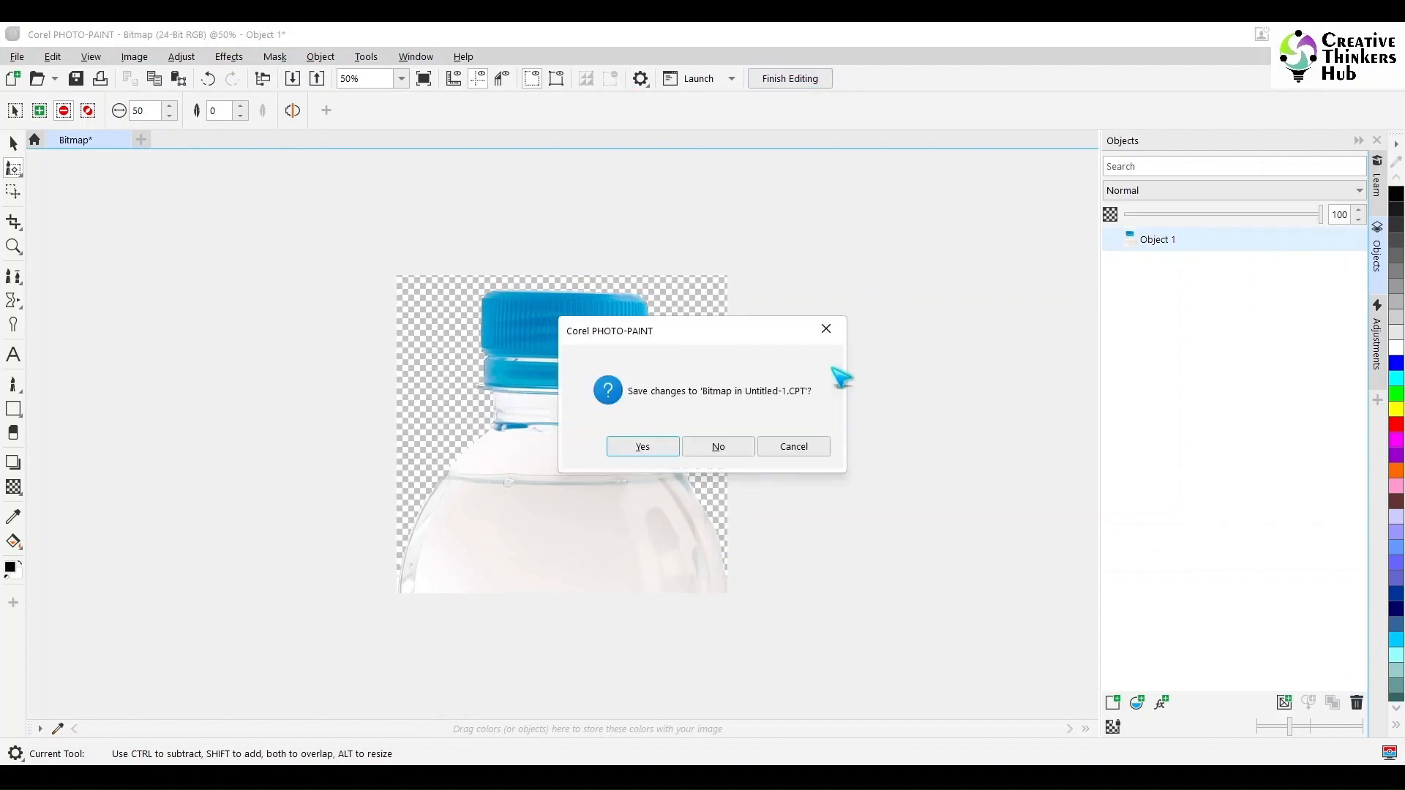
left_click(642, 446)
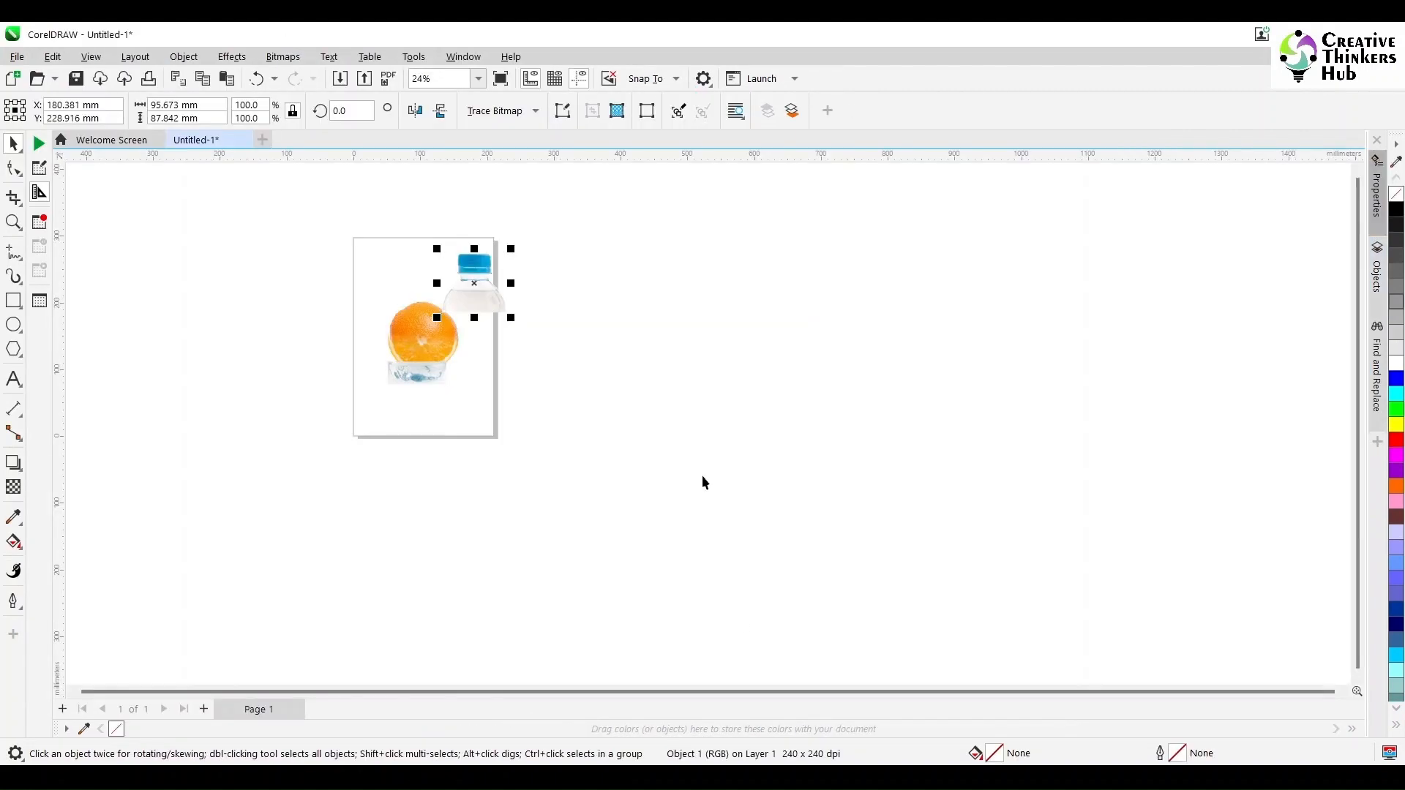
left_click(562, 110)
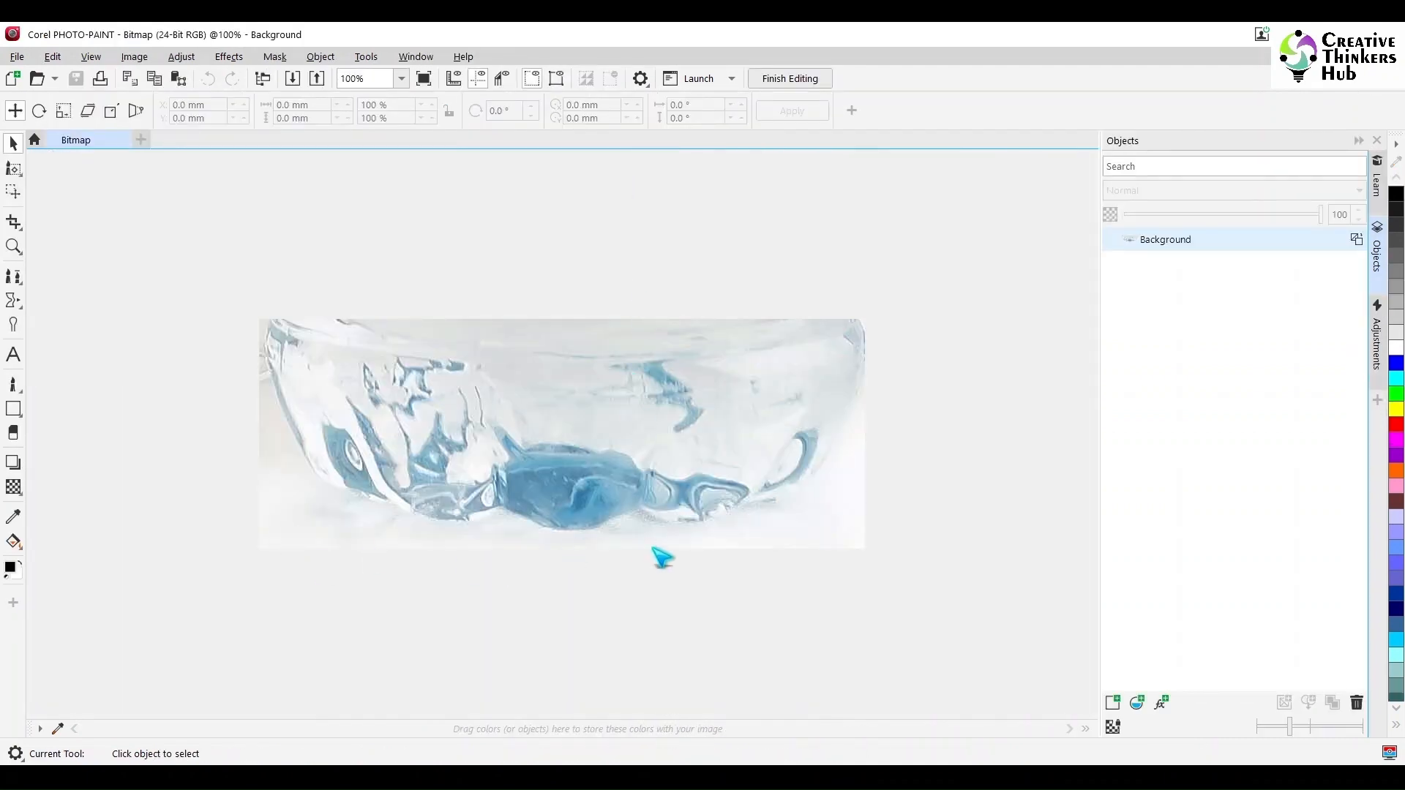
Step: Mask the bottle base with the size 50 mask brush, following both sides and the underside
left_click(14, 169)
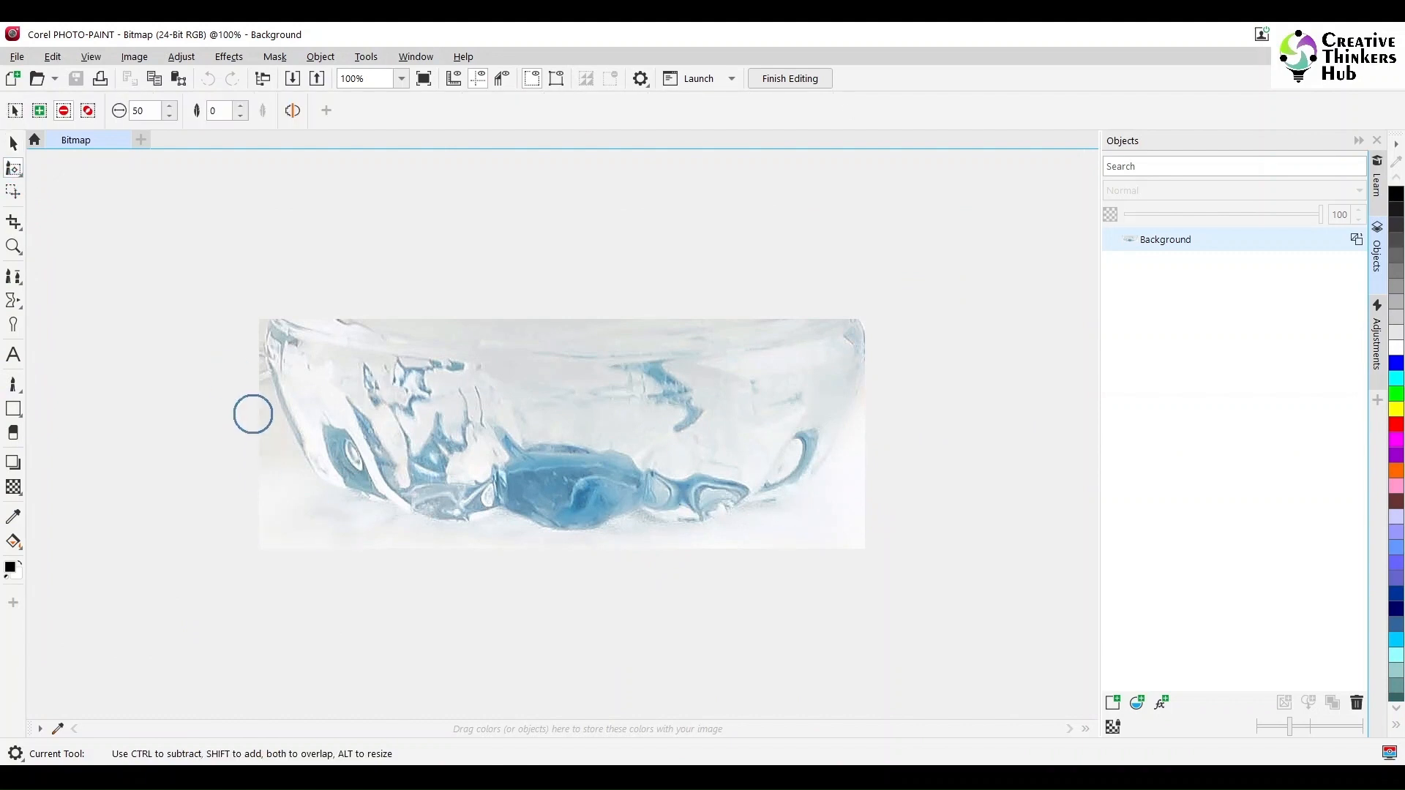
mouse_move(248, 375)
left_mouse_down()
mouse_move(276, 461)
mouse_move(366, 527)
mouse_move(590, 558)
left_mouse_up()
mouse_move(736, 549)
left_mouse_down()
mouse_move(824, 520)
mouse_move(903, 361)
left_mouse_up()
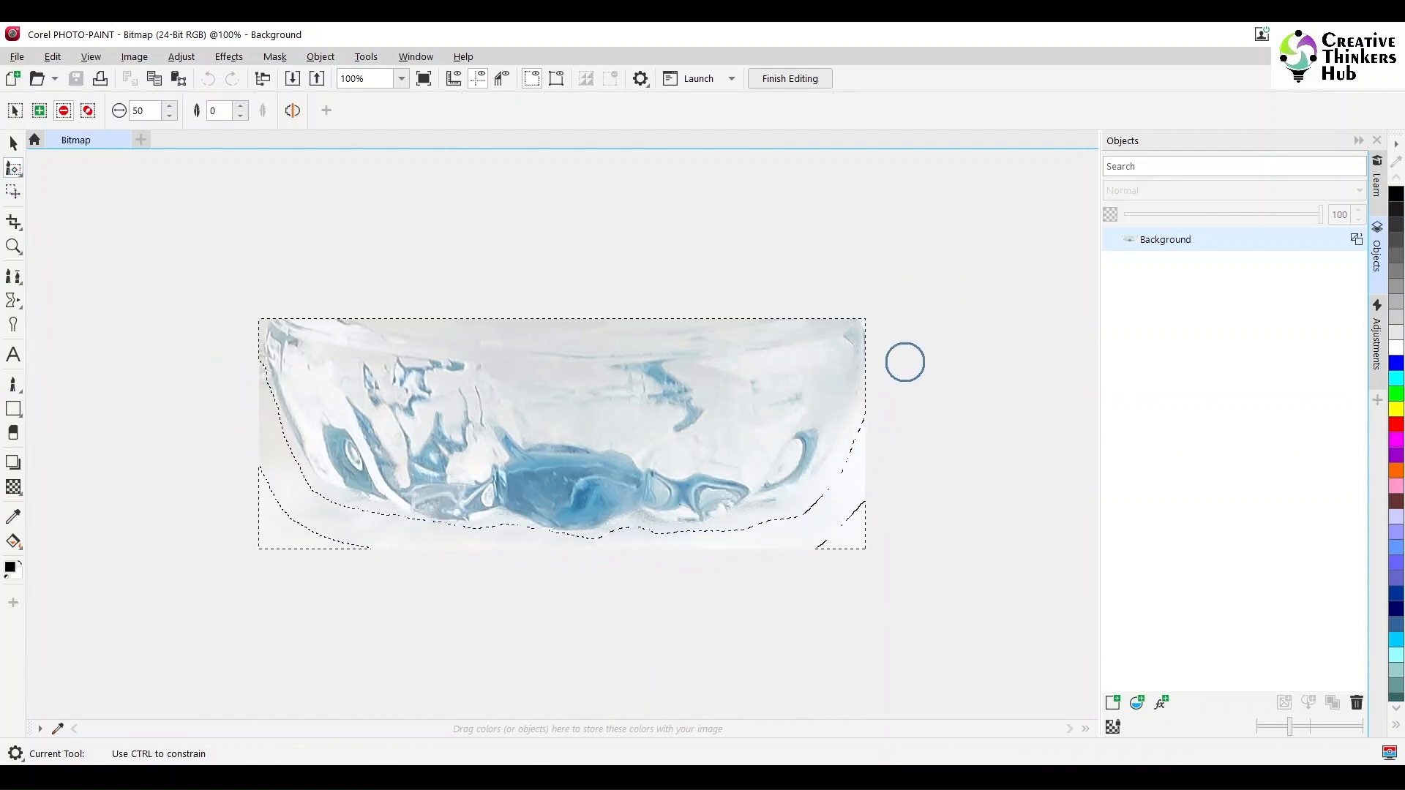
left_click_drag(878, 413, 905, 367)
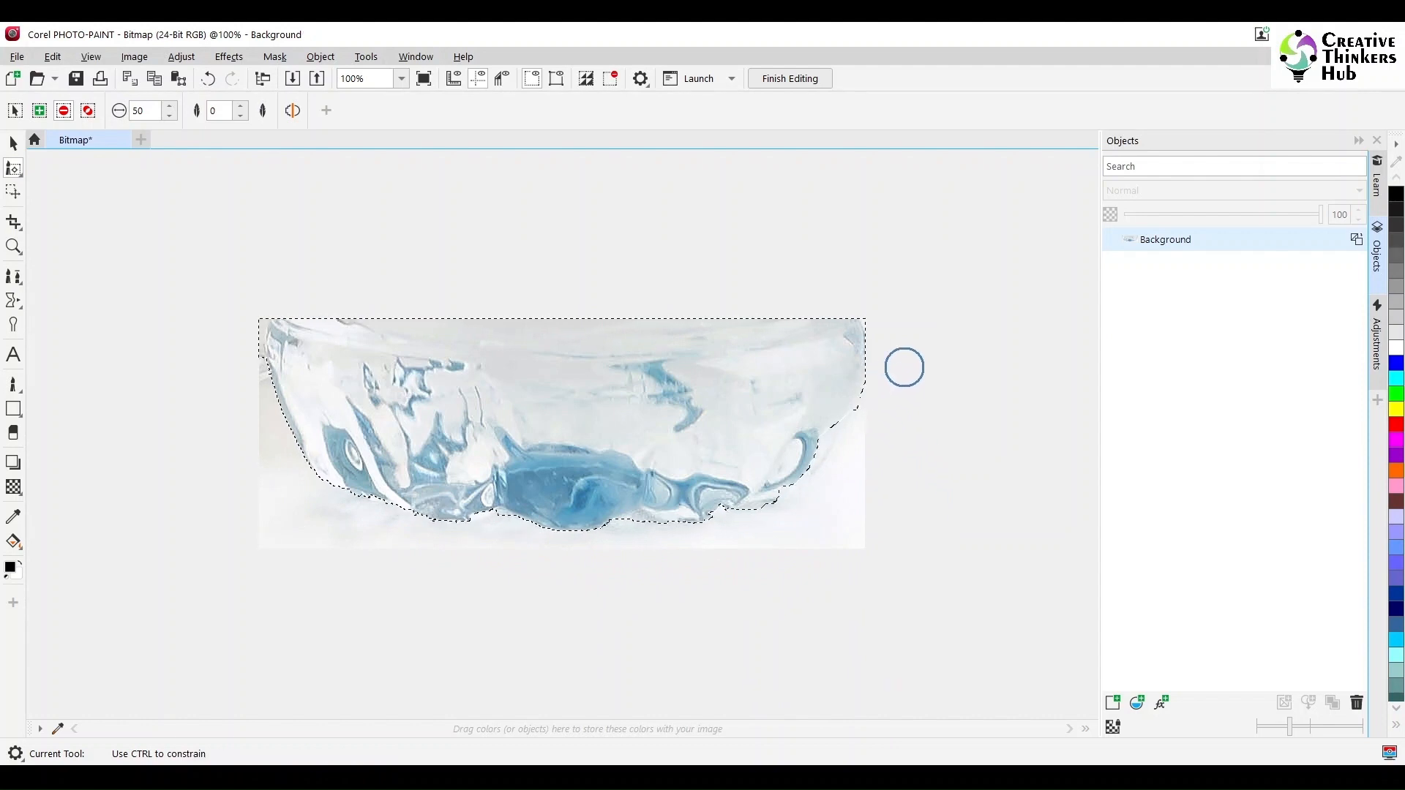
mouse_move(239, 345)
left_mouse_down()
mouse_move(249, 309)
mouse_move(243, 338)
left_mouse_up()
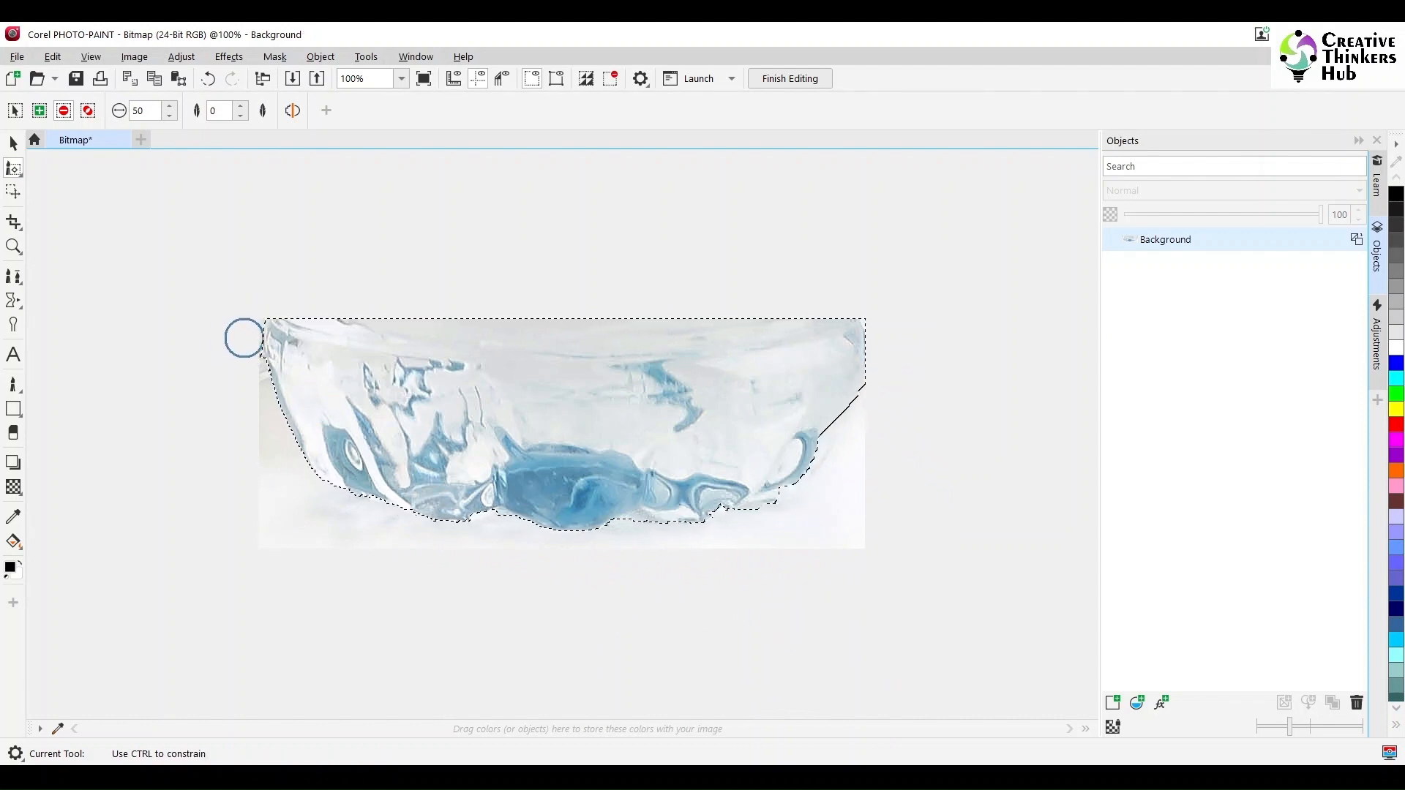
Step: Correct the mask along the base's lower-right underside, subtracting the excess and adding back the missing foot area
scroll(739, 625, "up", 3)
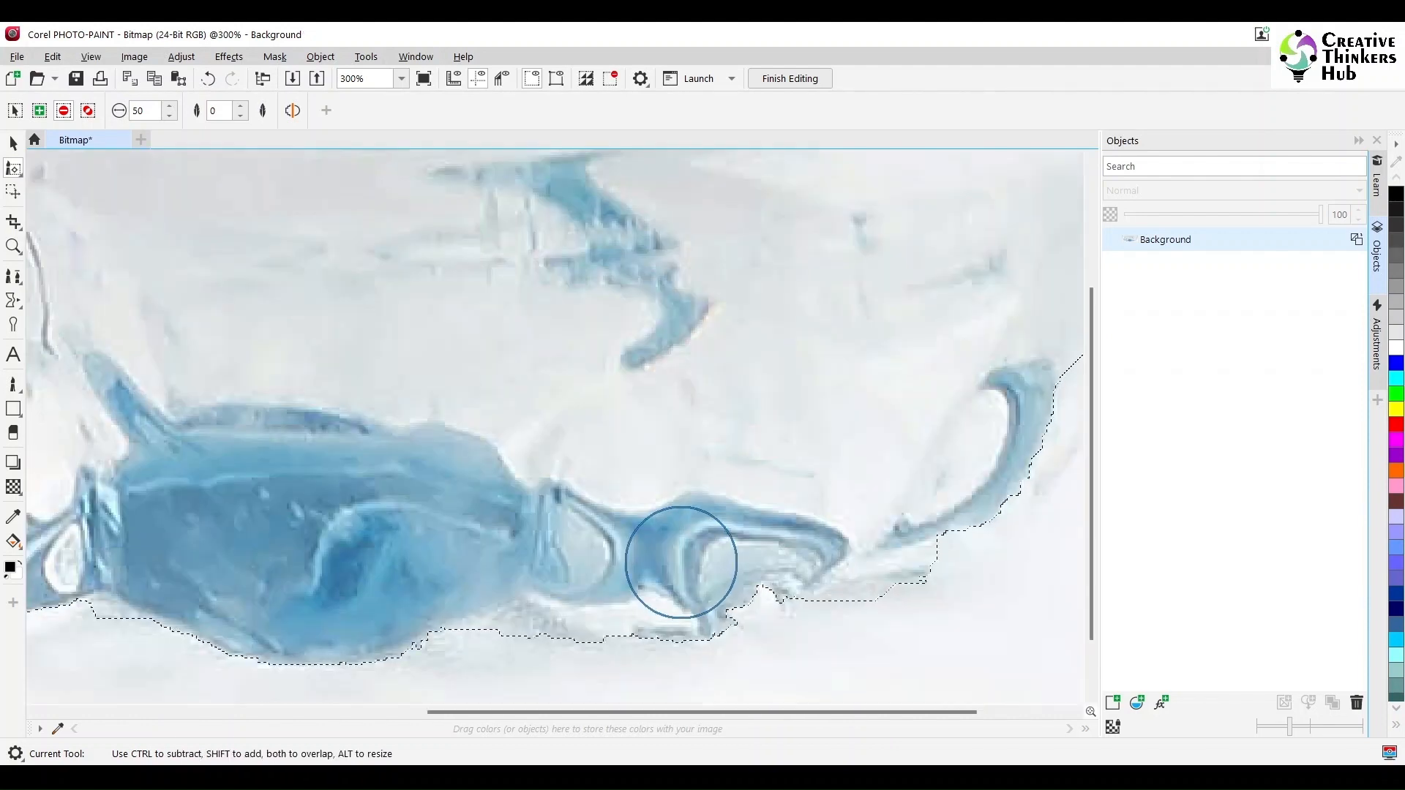
left_click(64, 111)
mouse_move(483, 679)
left_mouse_down()
mouse_move(728, 568)
mouse_move(745, 440)
left_mouse_up()
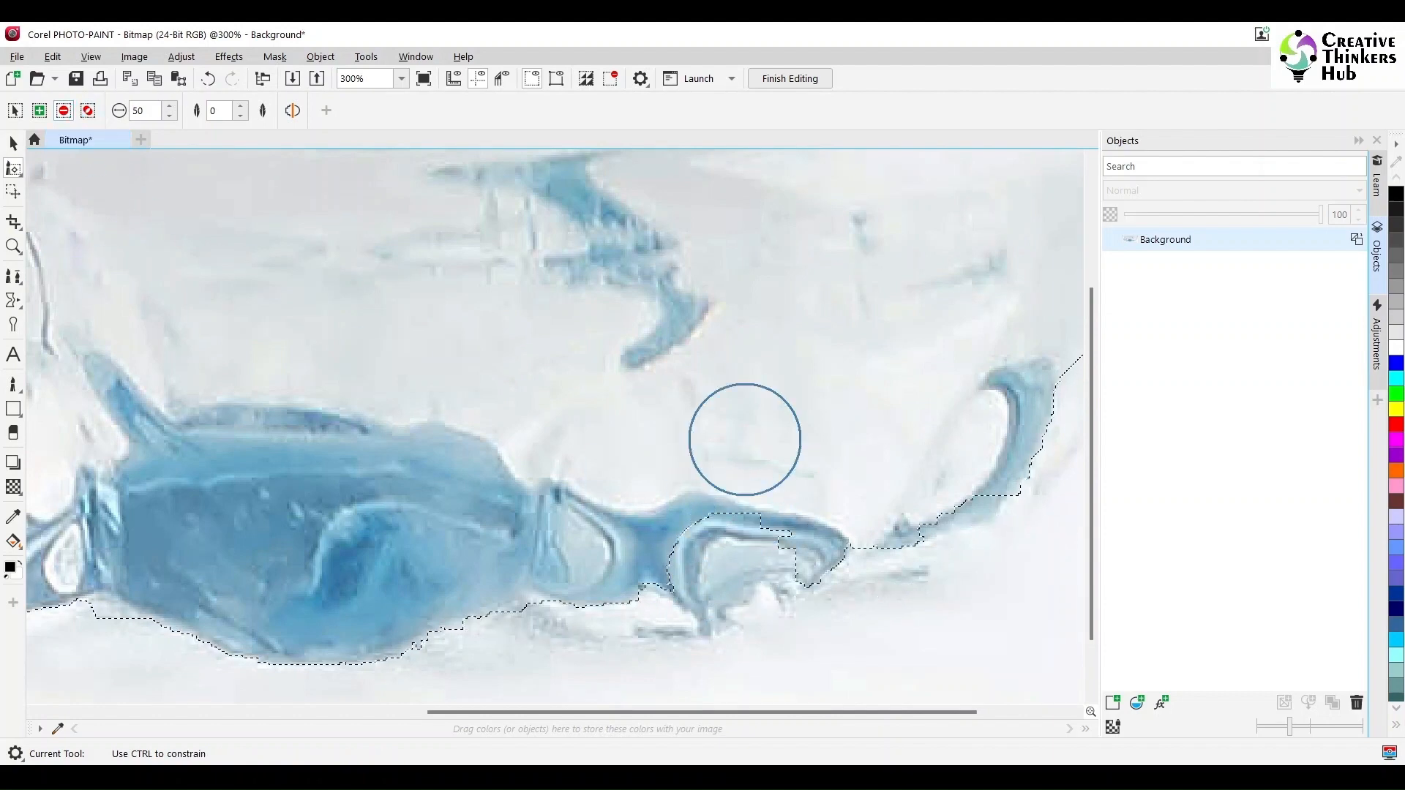
left_click(39, 111)
left_click_drag(400, 594, 466, 598)
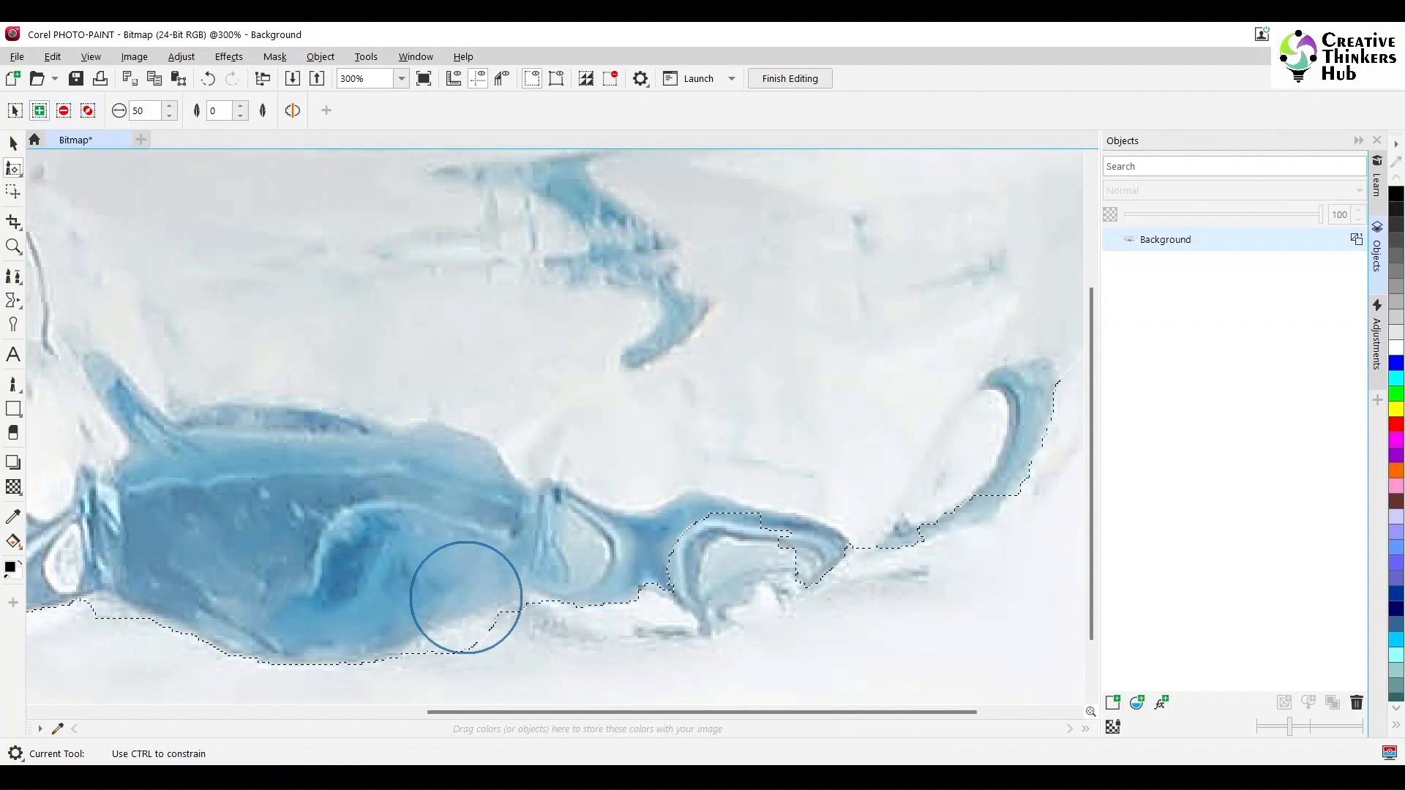
left_click_drag(716, 573, 796, 540)
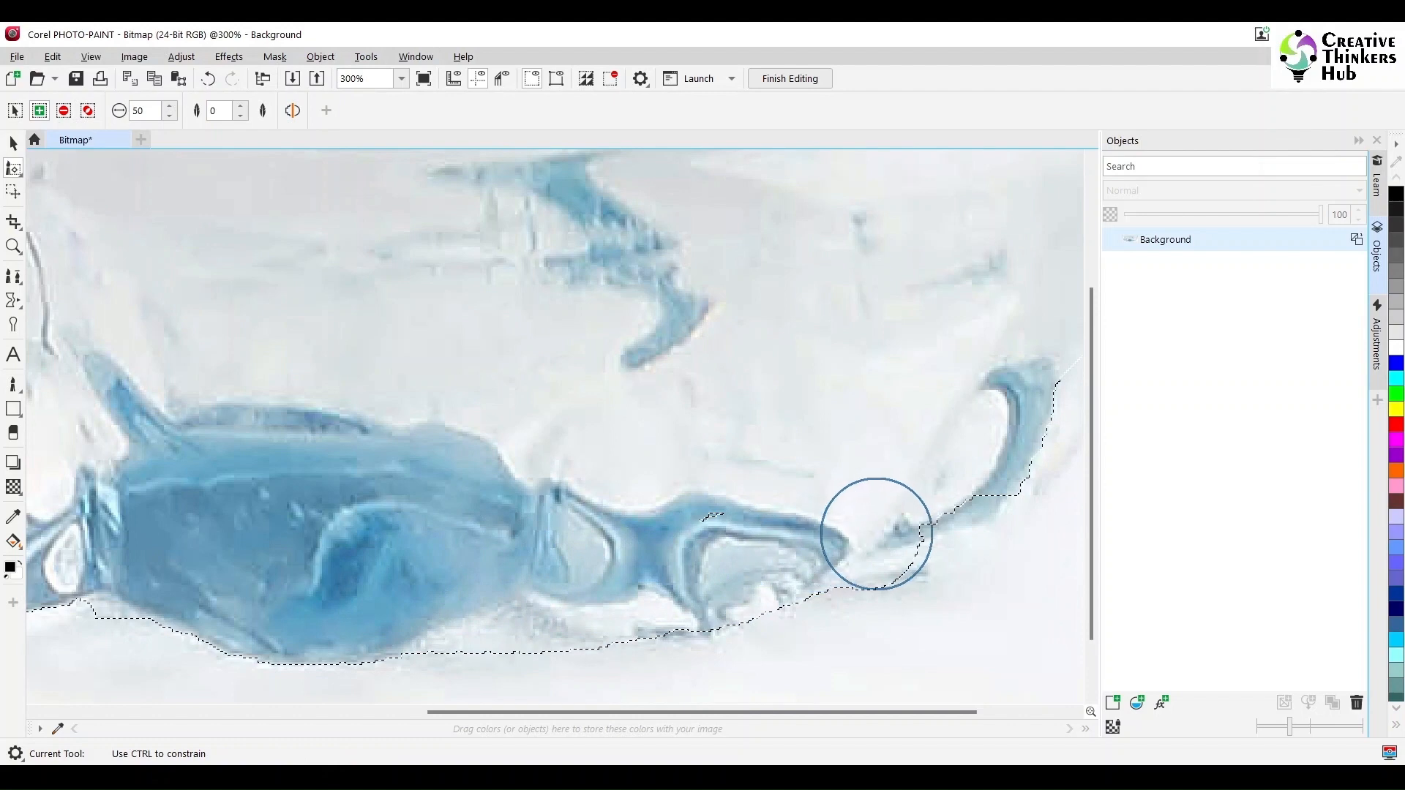
left_click_drag(888, 537, 888, 536)
scroll(851, 455, "down", 3)
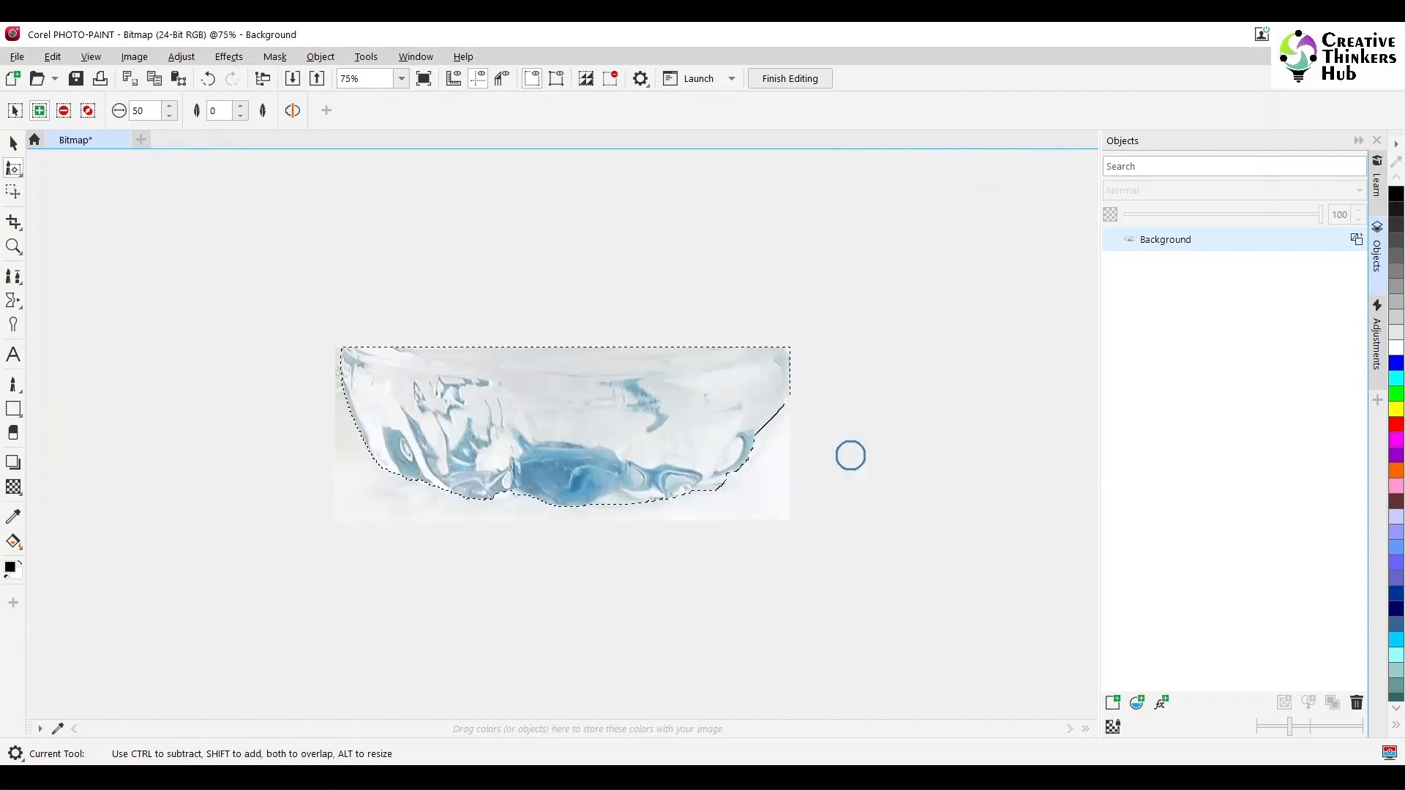
Step: Smooth the mask along the curved right side of the bottle base and invert it to cover the surroundings
scroll(784, 473, "up", 1)
scroll(803, 333, "up", 2)
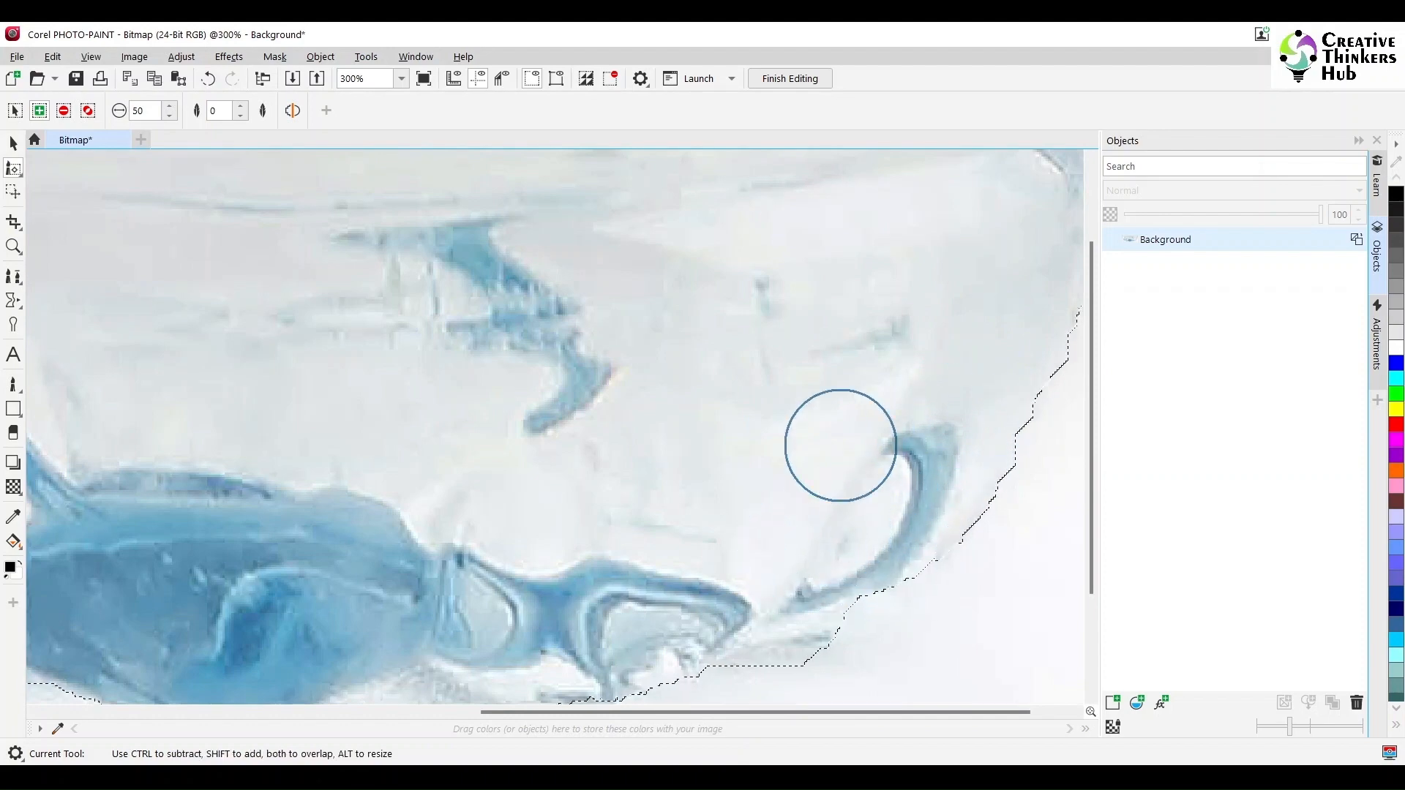
scroll(841, 442, "down", 3)
scroll(715, 511, "up", 1)
left_click_drag(990, 712, 1044, 712)
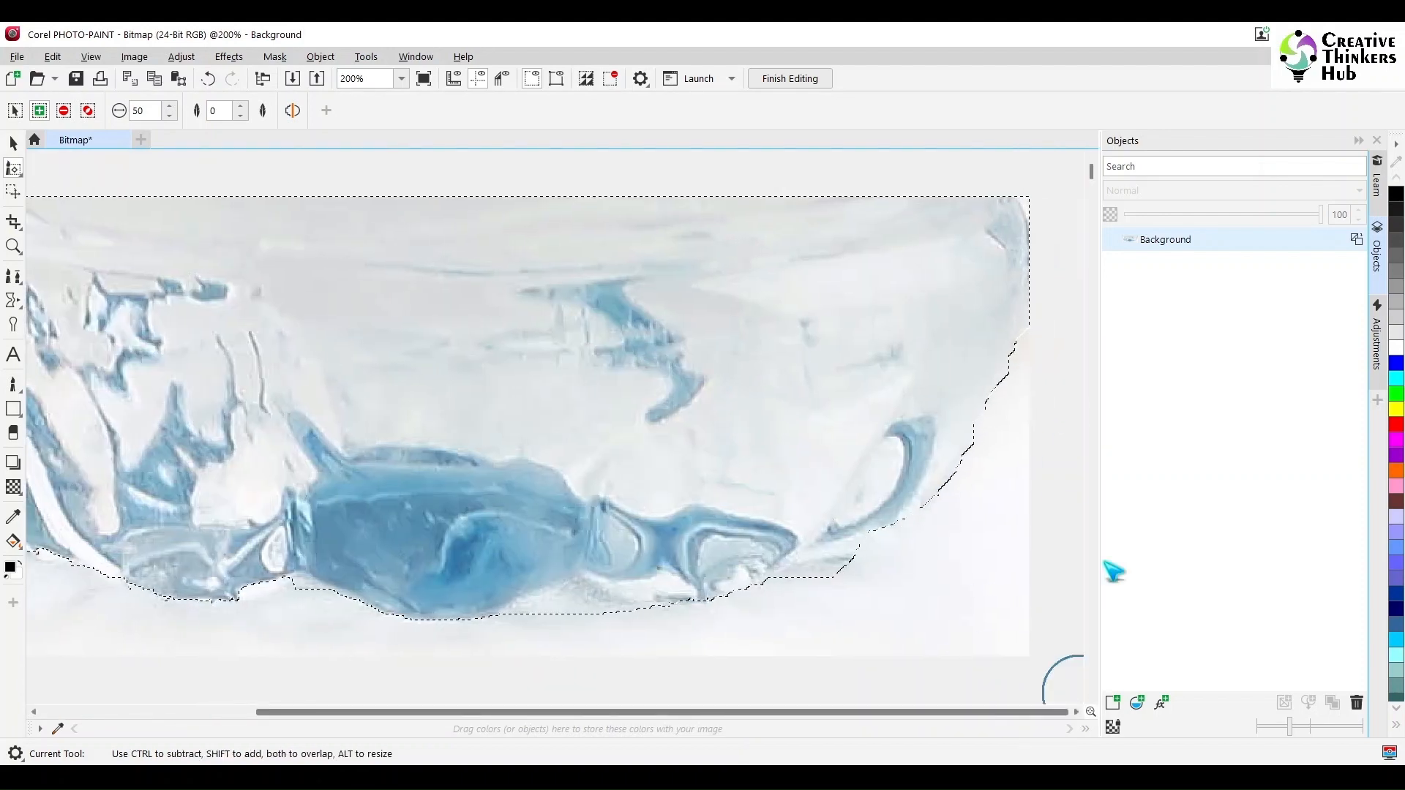
scroll(925, 505, "up", 1)
left_click_drag(948, 712, 977, 715)
left_click_drag(1044, 326, 1034, 333)
key("ctrl+z")
left_click_drag(950, 254, 969, 235)
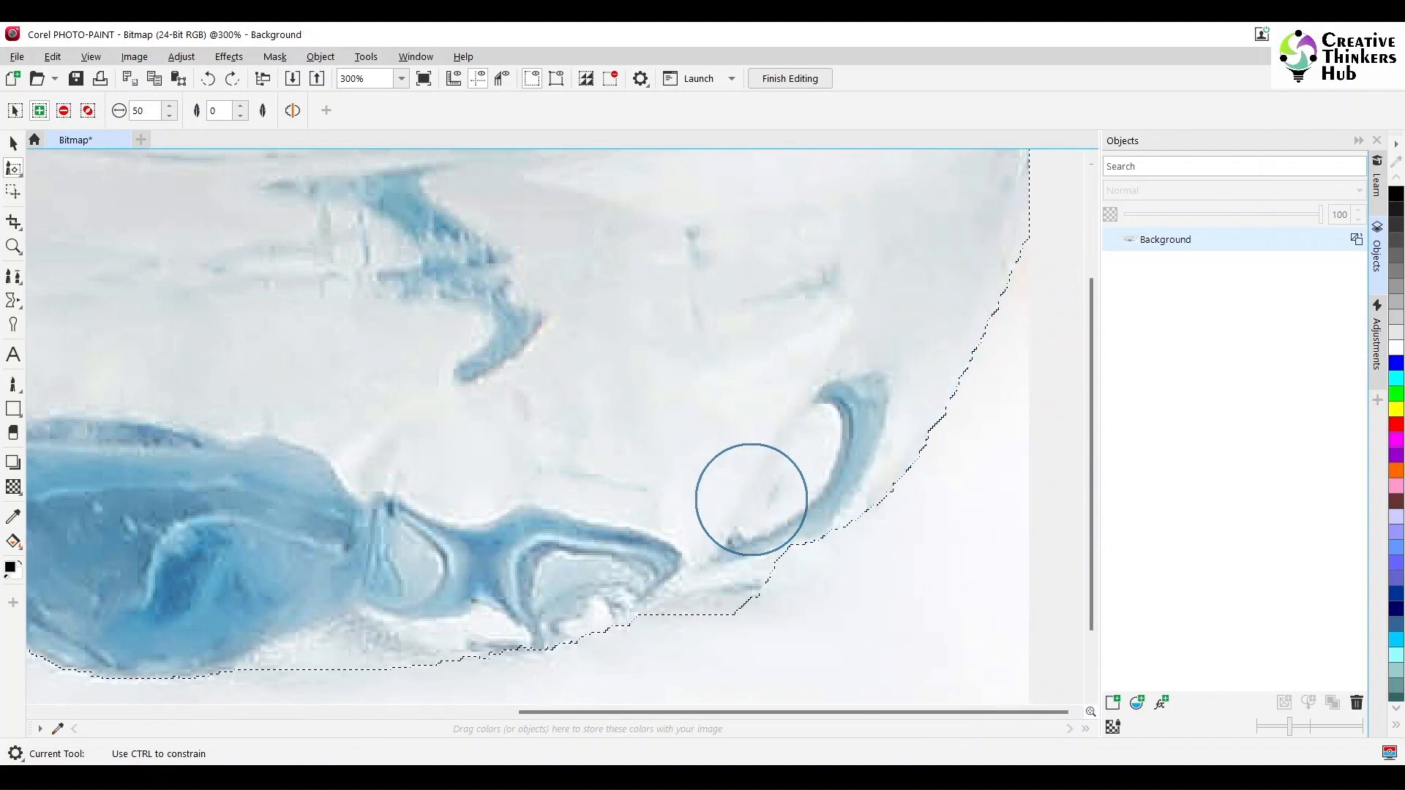
left_click_drag(752, 500, 784, 402)
scroll(784, 401, "down", 2)
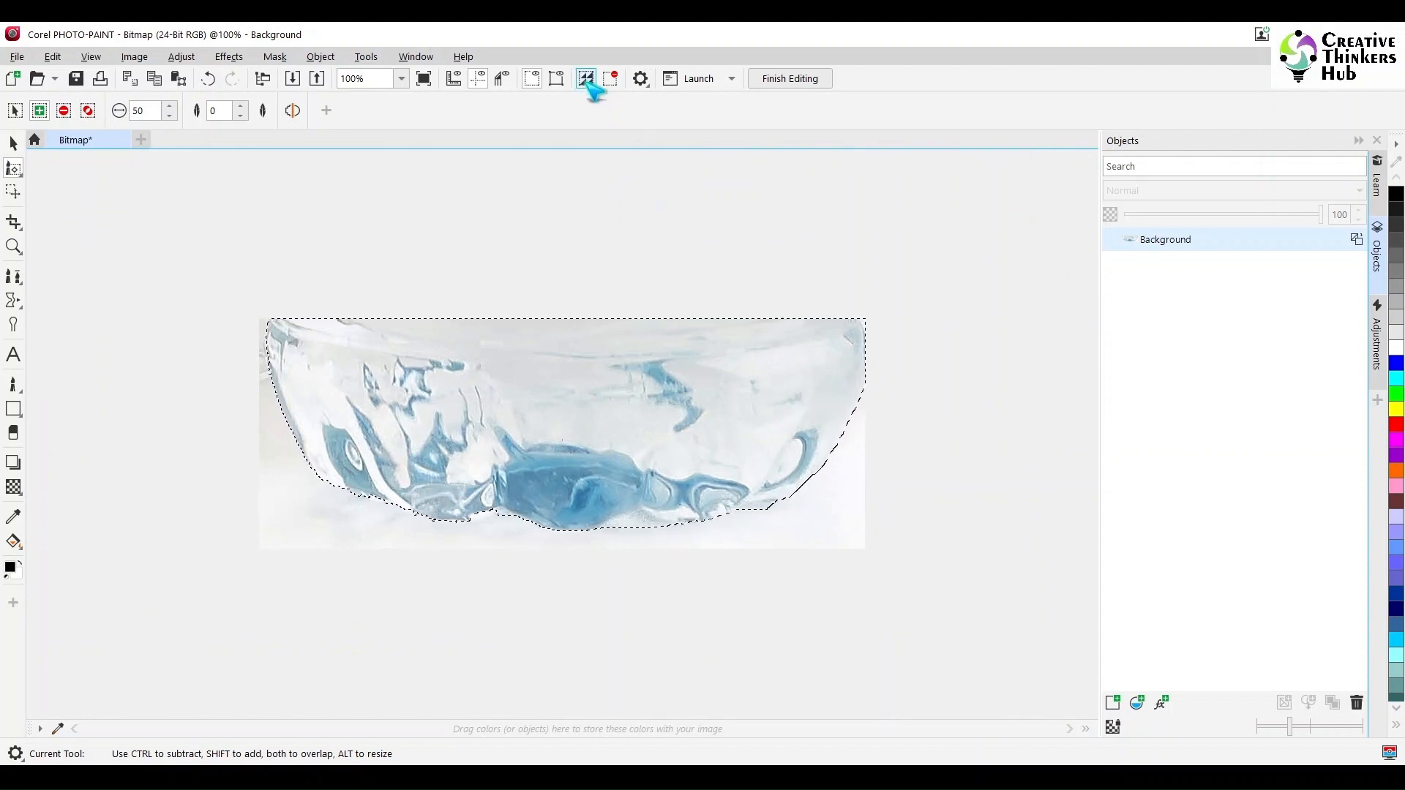
left_click(586, 78)
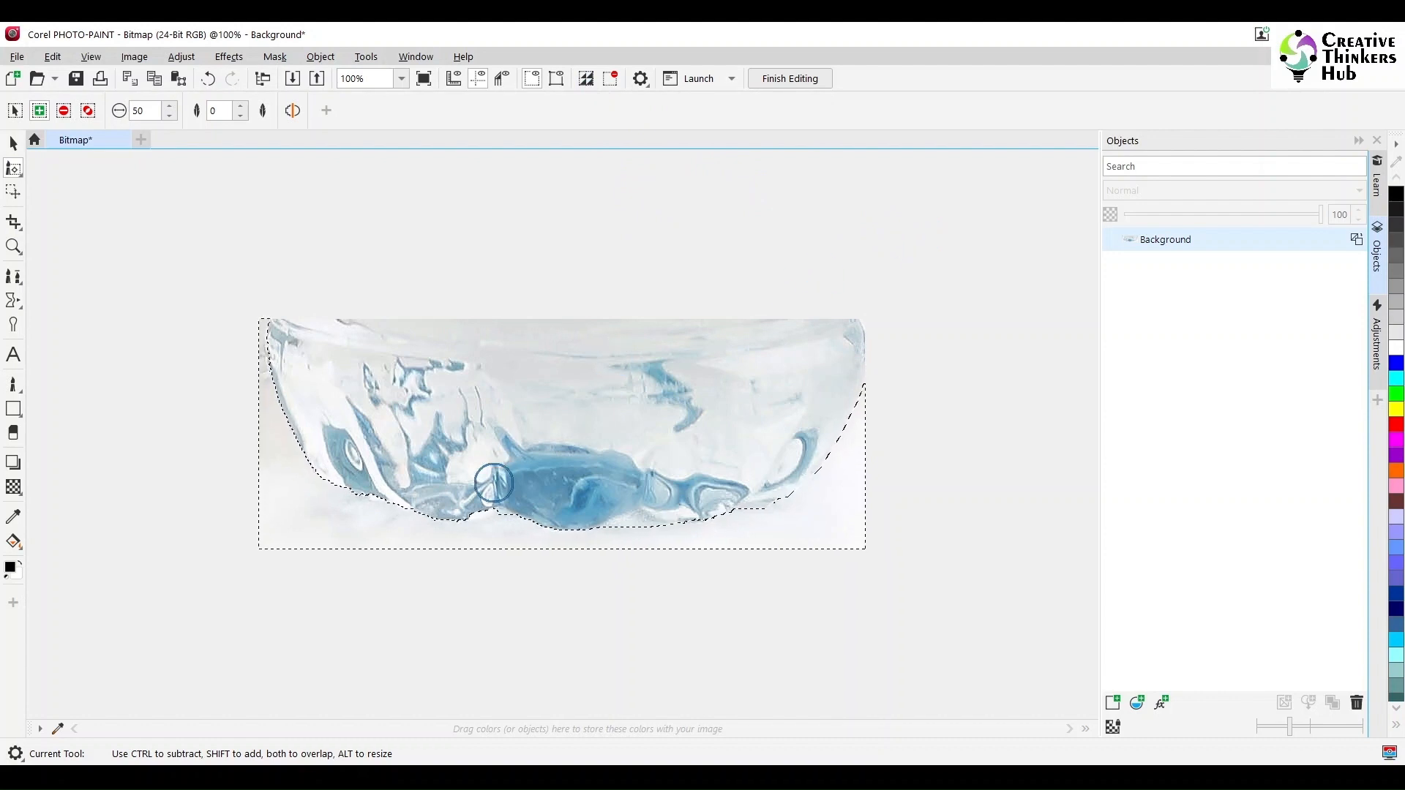
scroll(494, 483, "up", 1)
left_click_drag(449, 549, 549, 539)
left_click(779, 635)
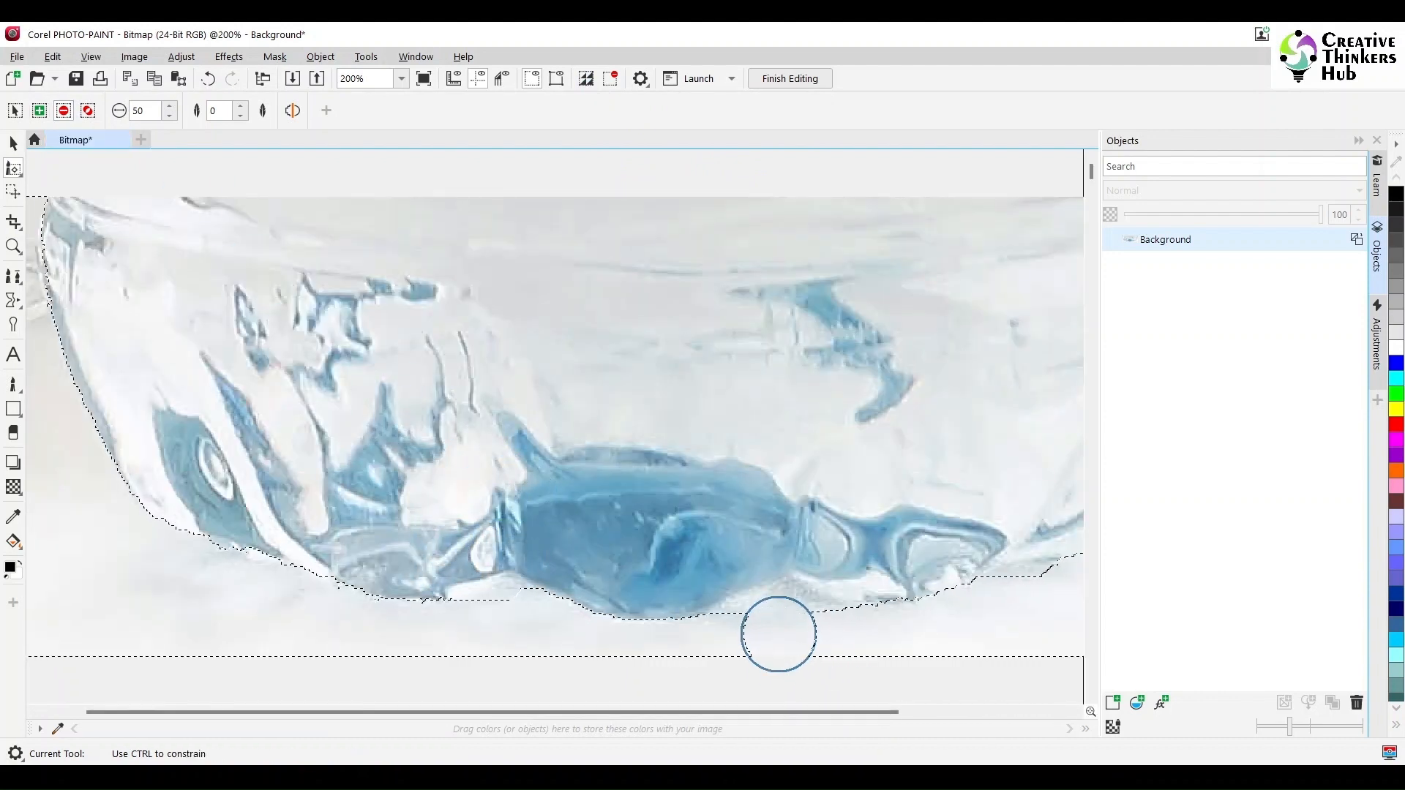
left_click_drag(779, 634, 835, 631)
key("ctrl+z")
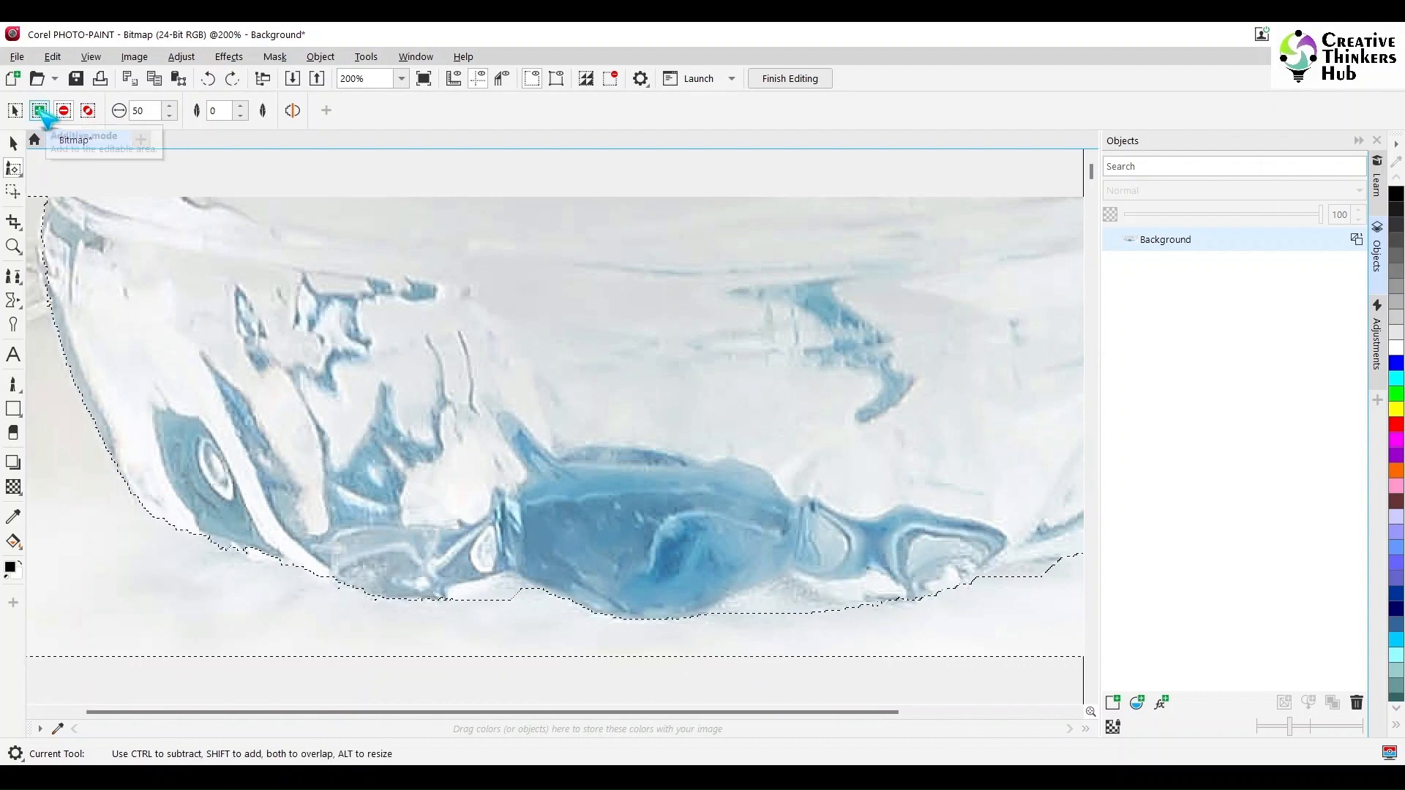
Step: Extend the inverted mask into the hollows beside the central blue foot, and subtract the excess over the foot on its right
left_click(40, 111)
mouse_move(768, 657)
left_mouse_down()
mouse_move(802, 649)
mouse_move(788, 626)
mouse_move(828, 649)
left_mouse_up()
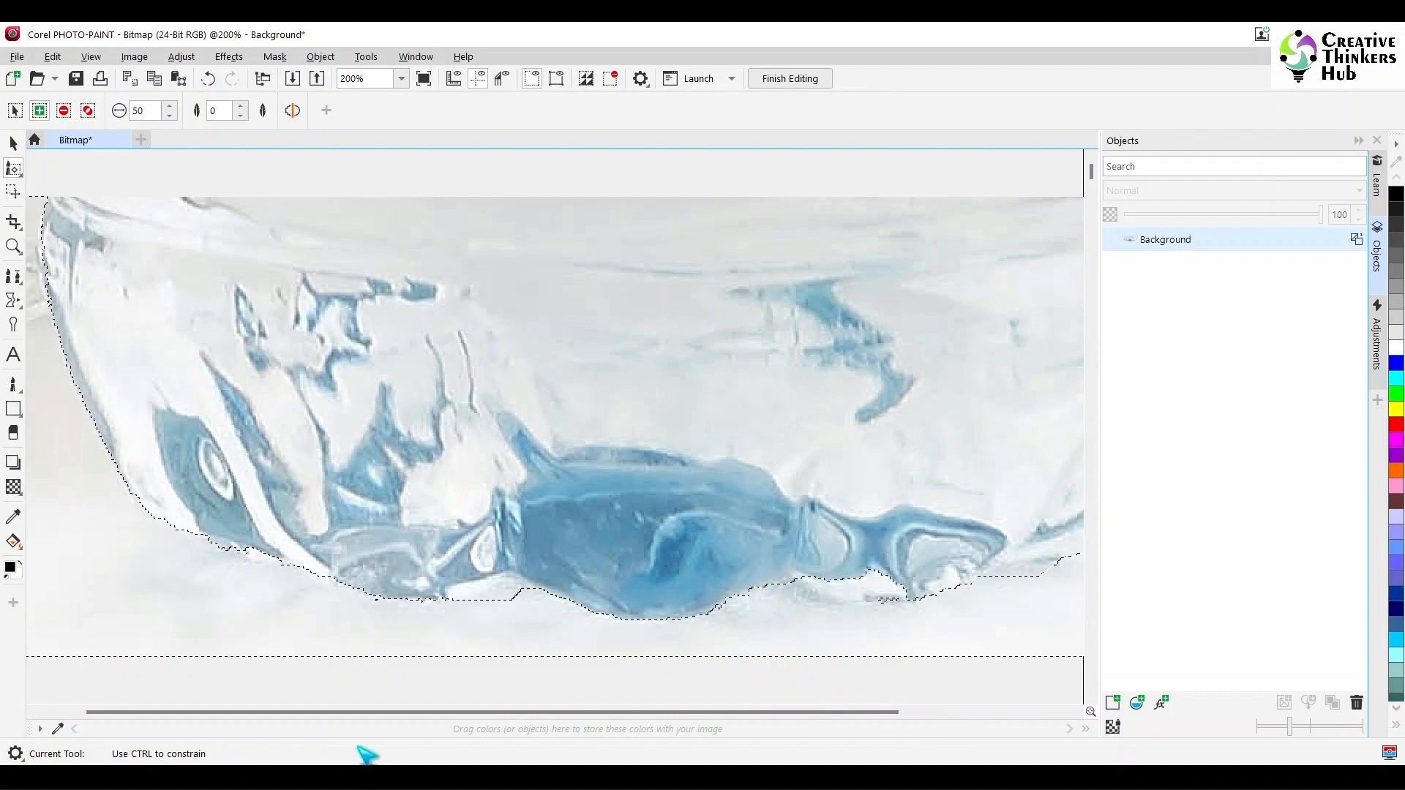
left_click_drag(505, 620, 472, 640)
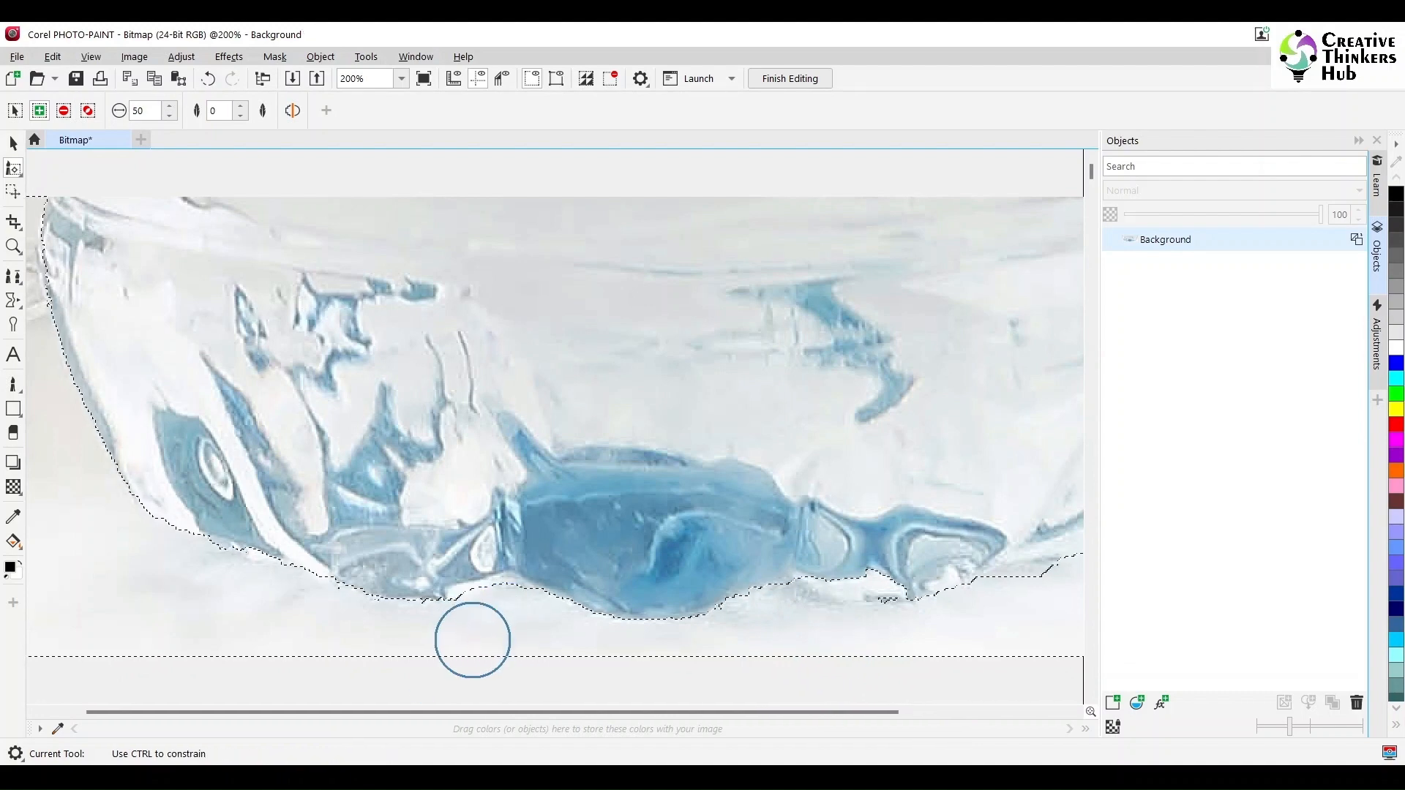
left_click(64, 111)
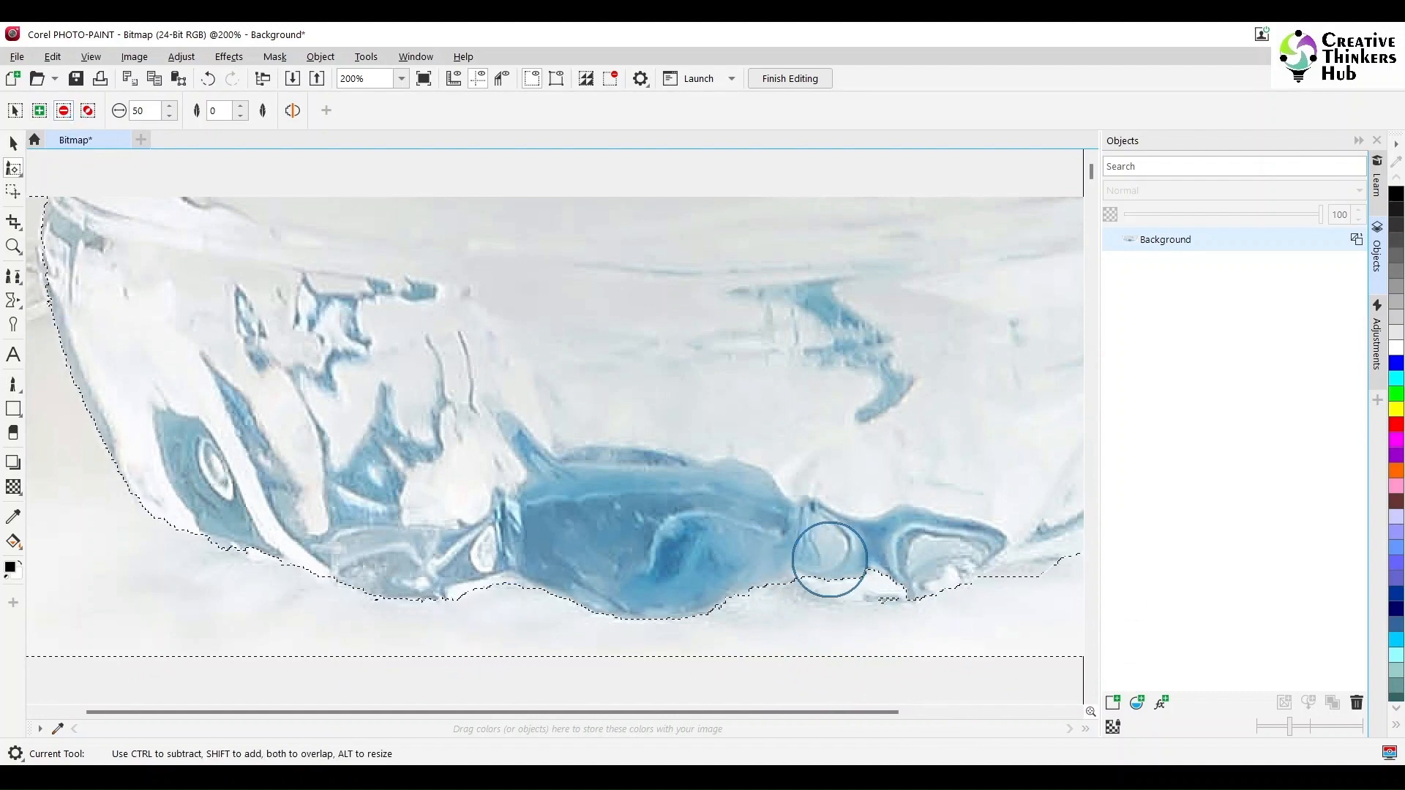
mouse_move(840, 567)
left_mouse_down()
mouse_move(810, 574)
mouse_move(808, 553)
mouse_move(878, 546)
mouse_move(776, 556)
left_mouse_up()
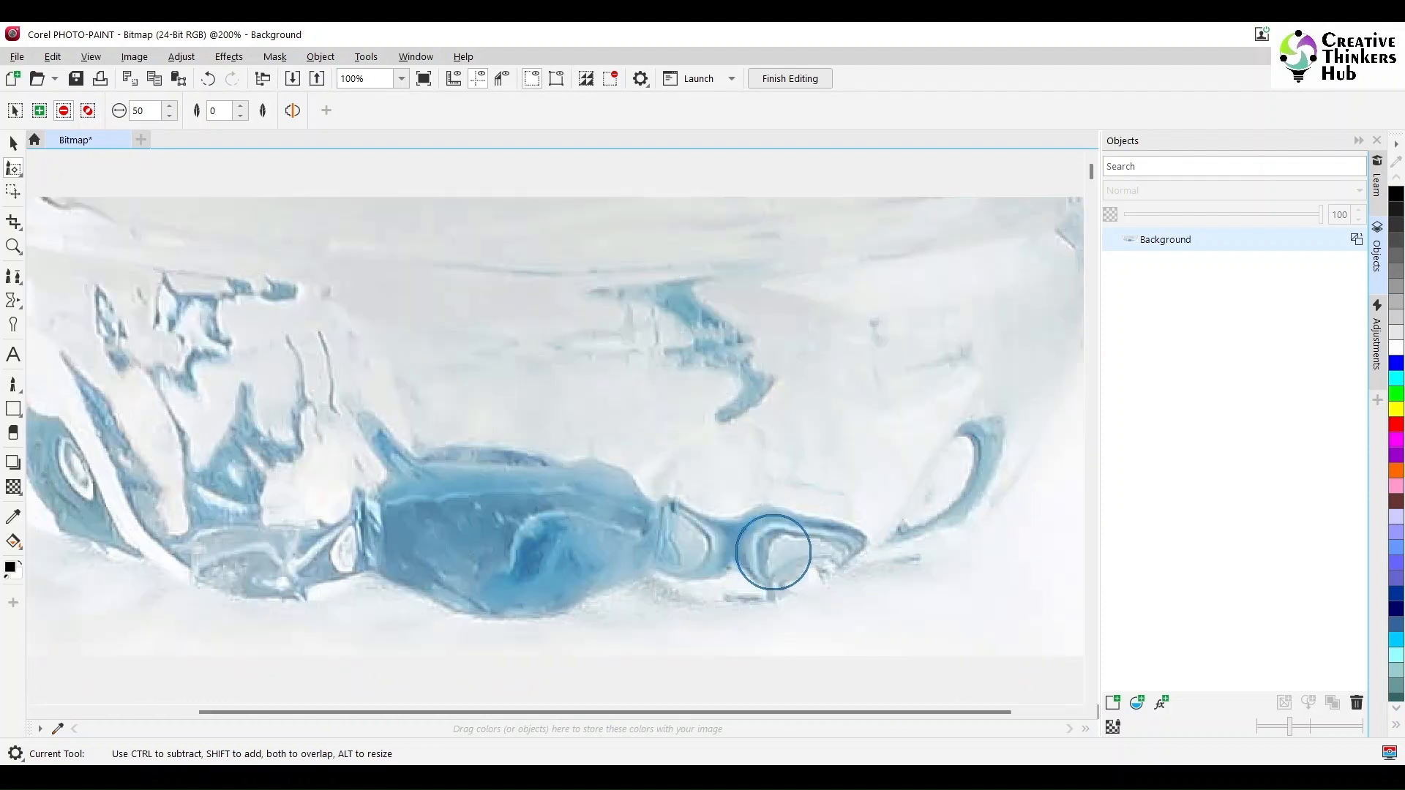
left_click_drag(882, 611, 904, 538)
left_click(41, 111)
left_click_drag(888, 615, 887, 612)
key("ctrl+z")
key("ctrl+z")
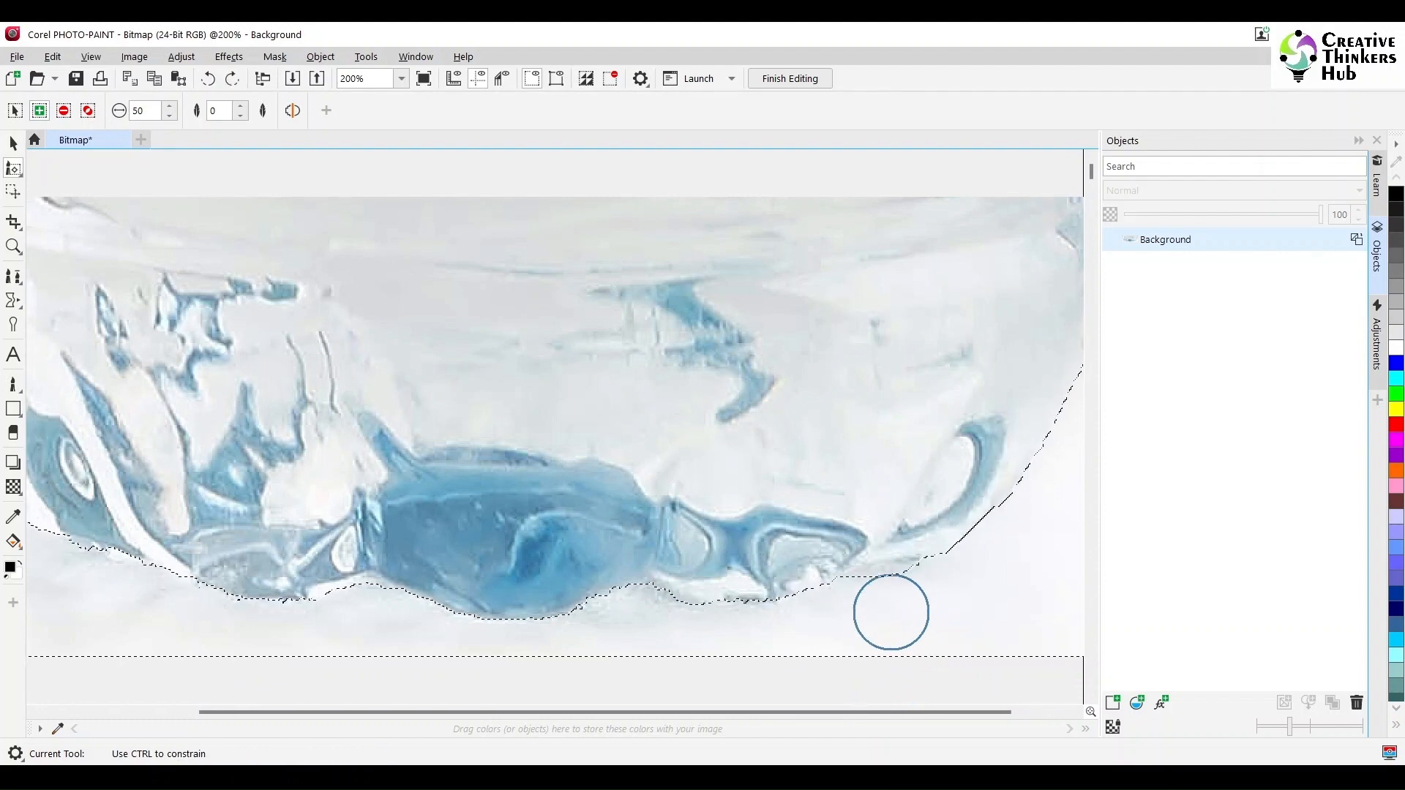
Step: Cut the bottle base out as a separate object, deleting the background and masked surroundings, and return to the CorelDRAW document
scroll(674, 684, "down", 3)
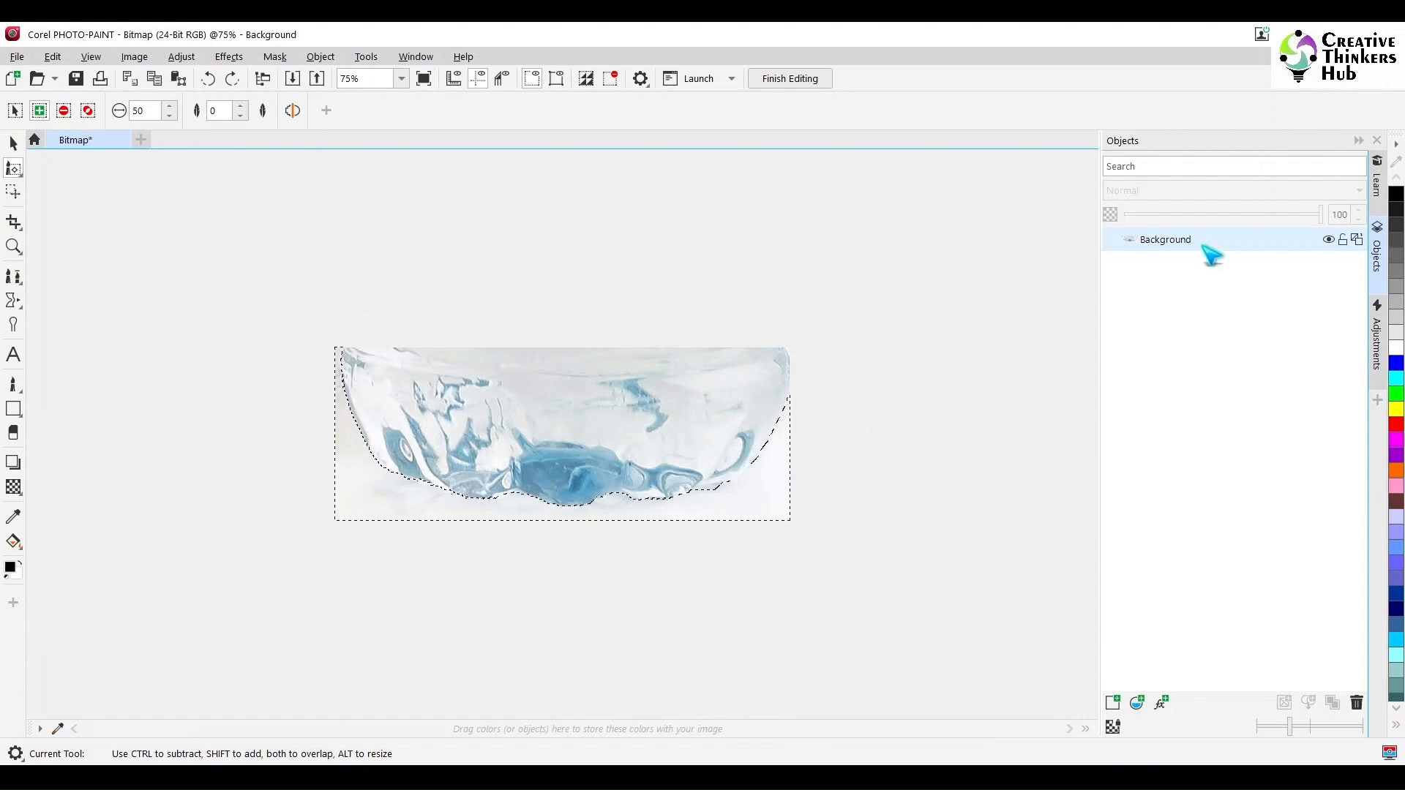
right_click(1208, 243)
left_click(1266, 263)
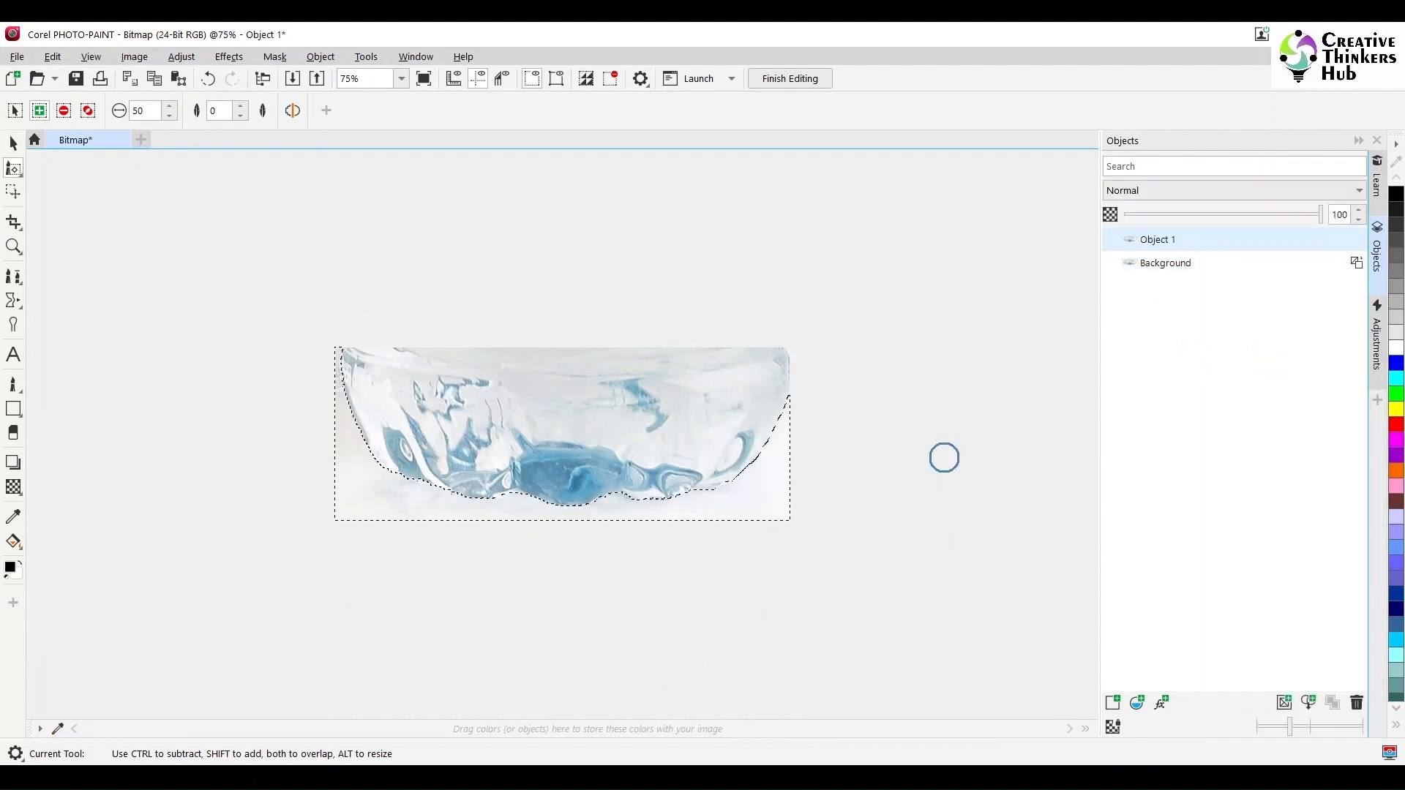
left_click(1310, 264)
left_click(1357, 703)
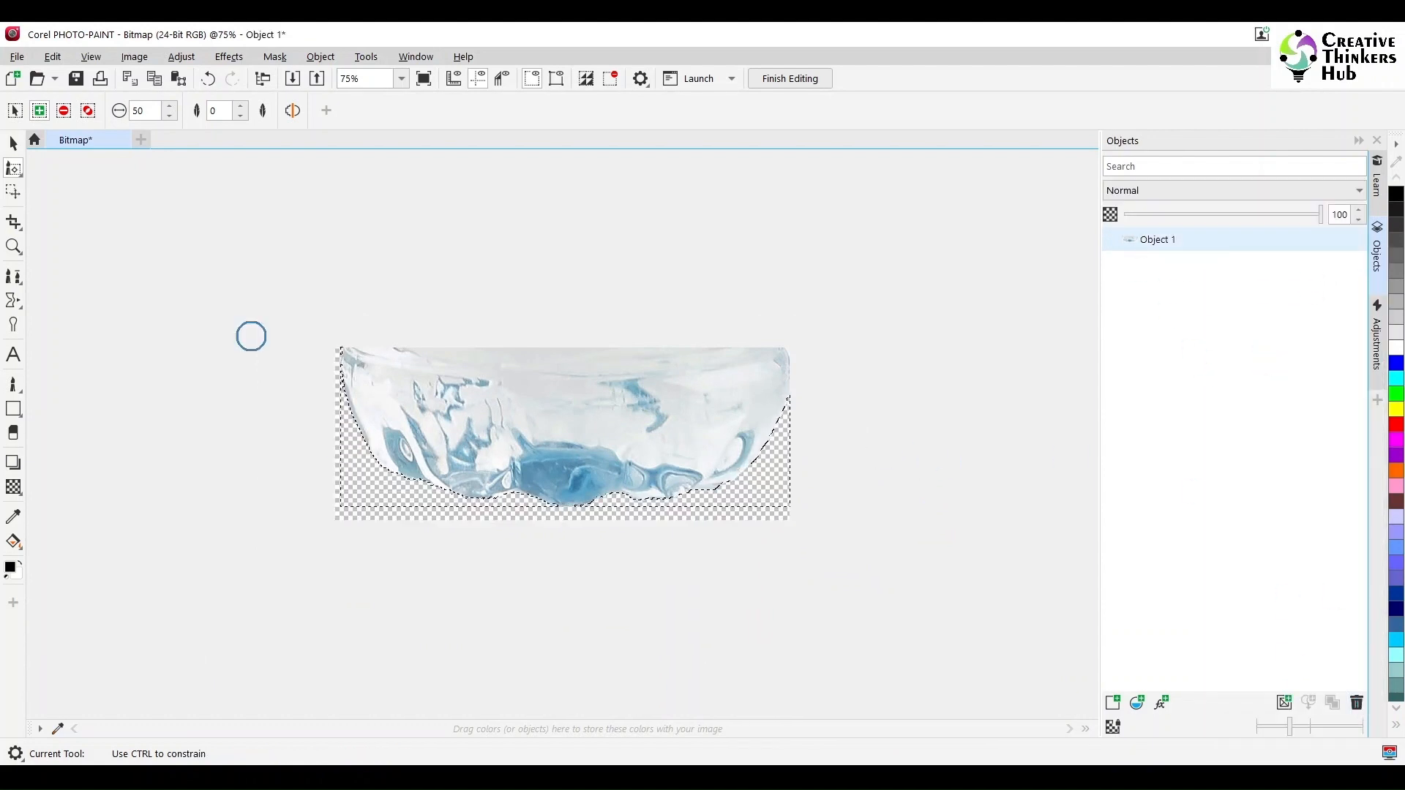
left_click(612, 79)
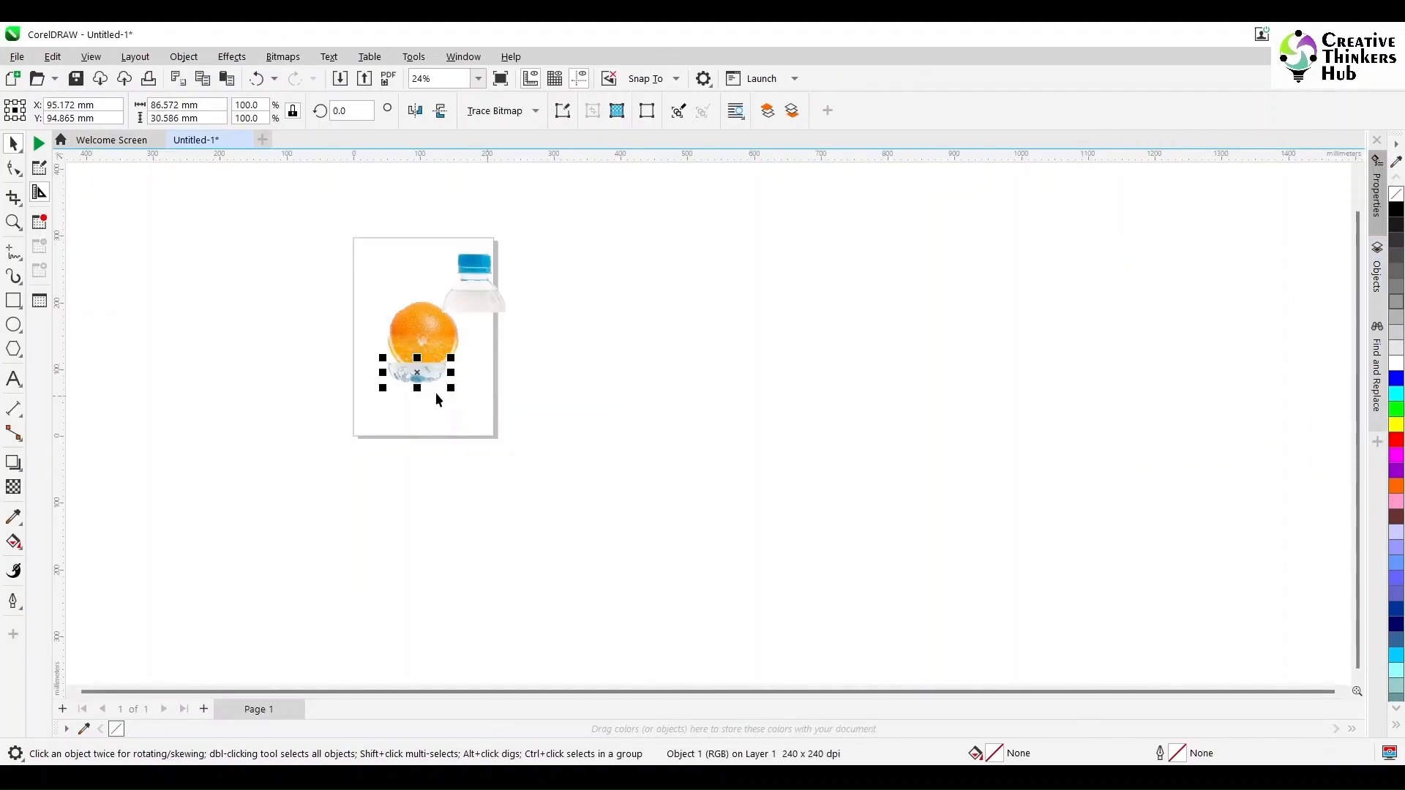
Step: Place the bottle base directly below the sliced orange and widen it to about 88.7 mm
scroll(431, 390, "up", 2)
left_click_drag(429, 391, 431, 285)
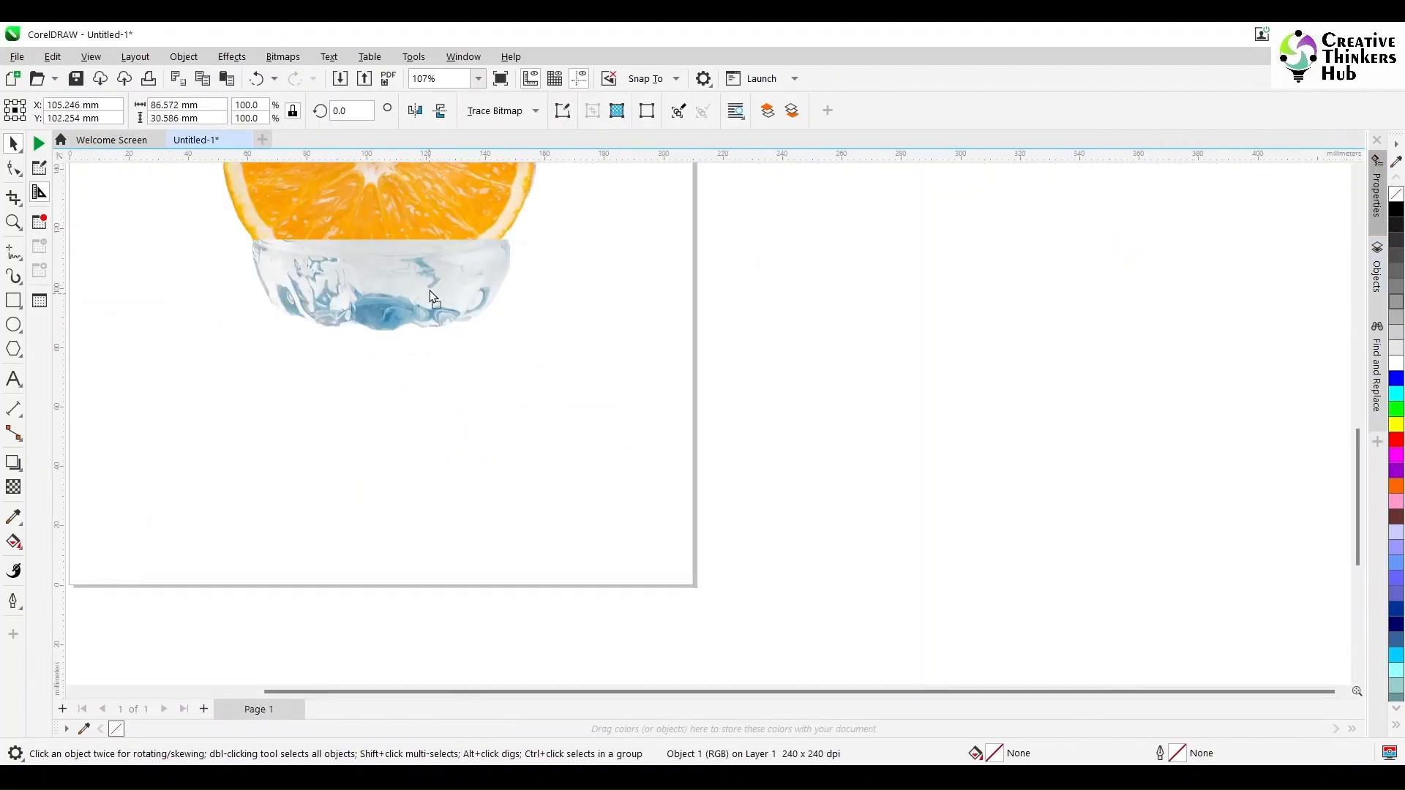
scroll(432, 285, "up", 1)
left_click_drag(190, 275, 179, 276)
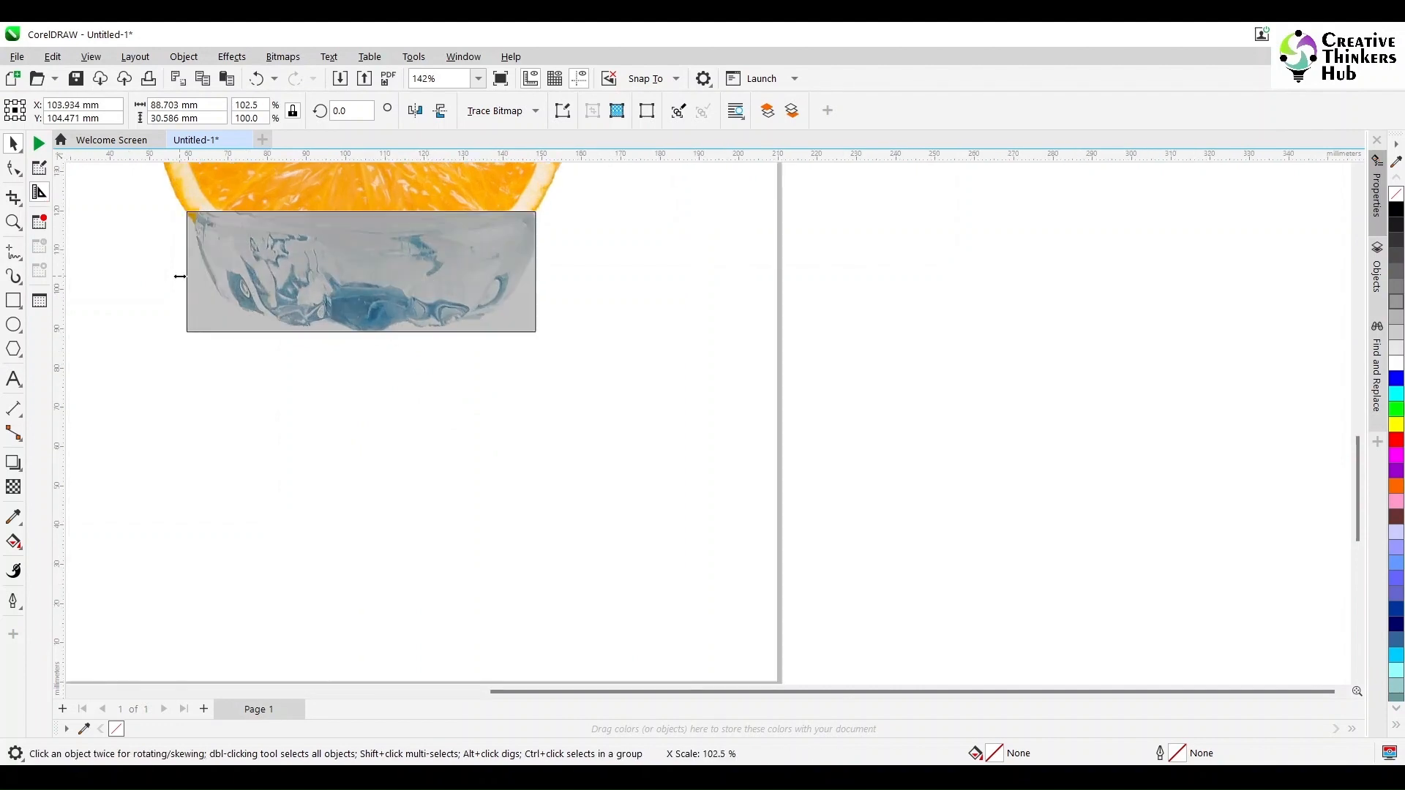
scroll(339, 270, "down", 1)
Step: Move the bottle top onto the orange so it sits above the bottle base
key("super+p")
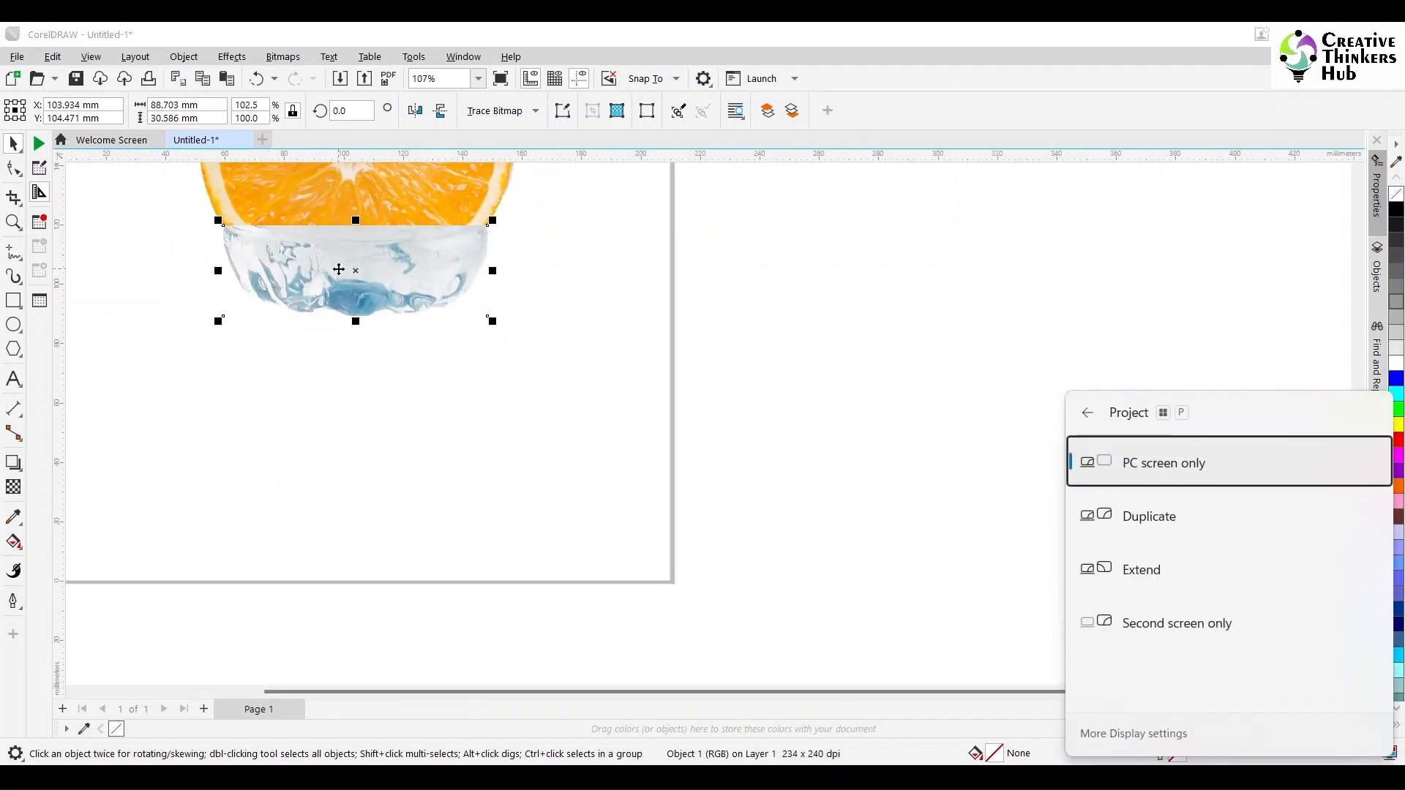
left_click(964, 367)
key("F5")
key("F4")
left_click(14, 138)
left_click_drag(881, 392, 674, 459)
Step: Fade the lower part of the bottle top into the orange with a fountain transparency, and centre-align the parts vertically above each other
left_click(14, 487)
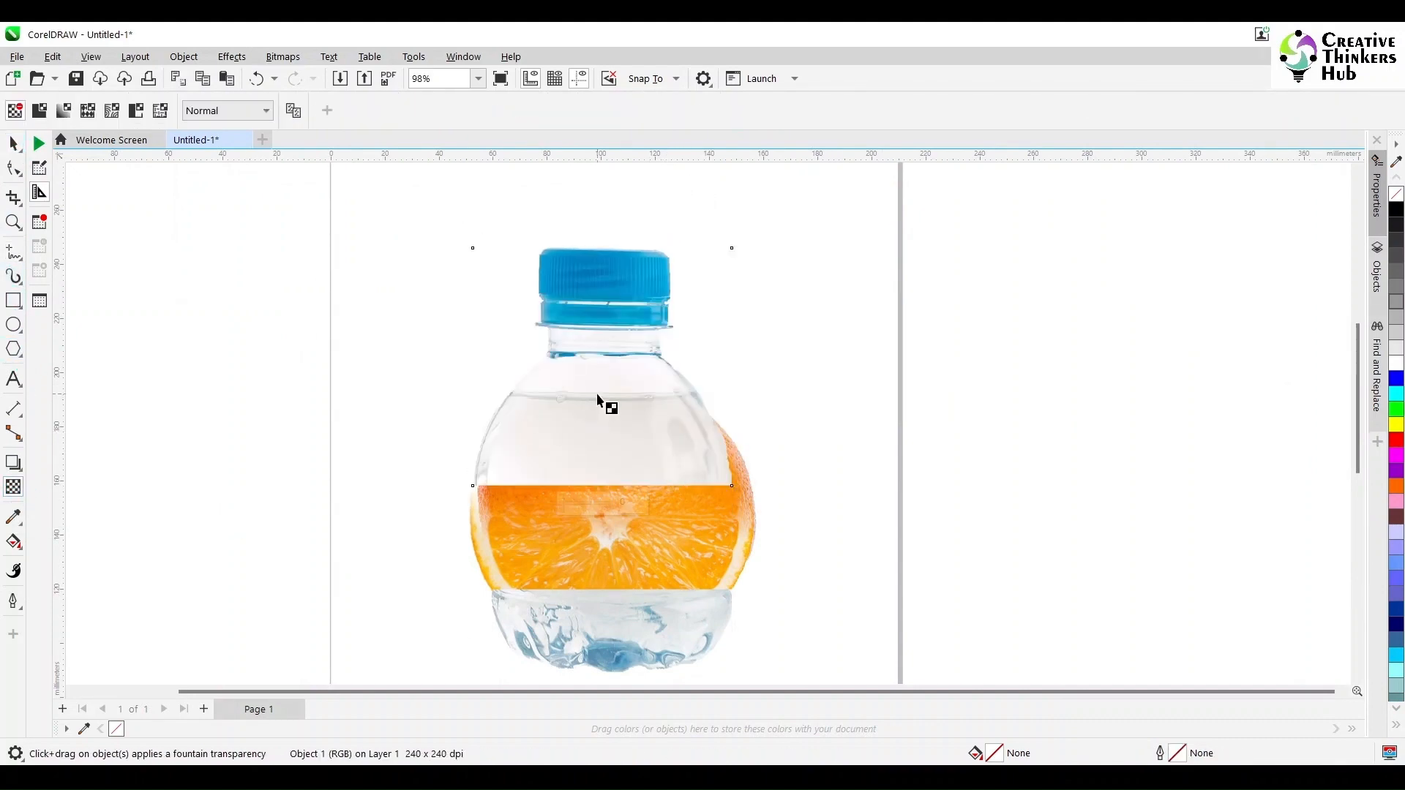
left_click_drag(605, 402, 667, 385)
left_click(694, 494, "shift")
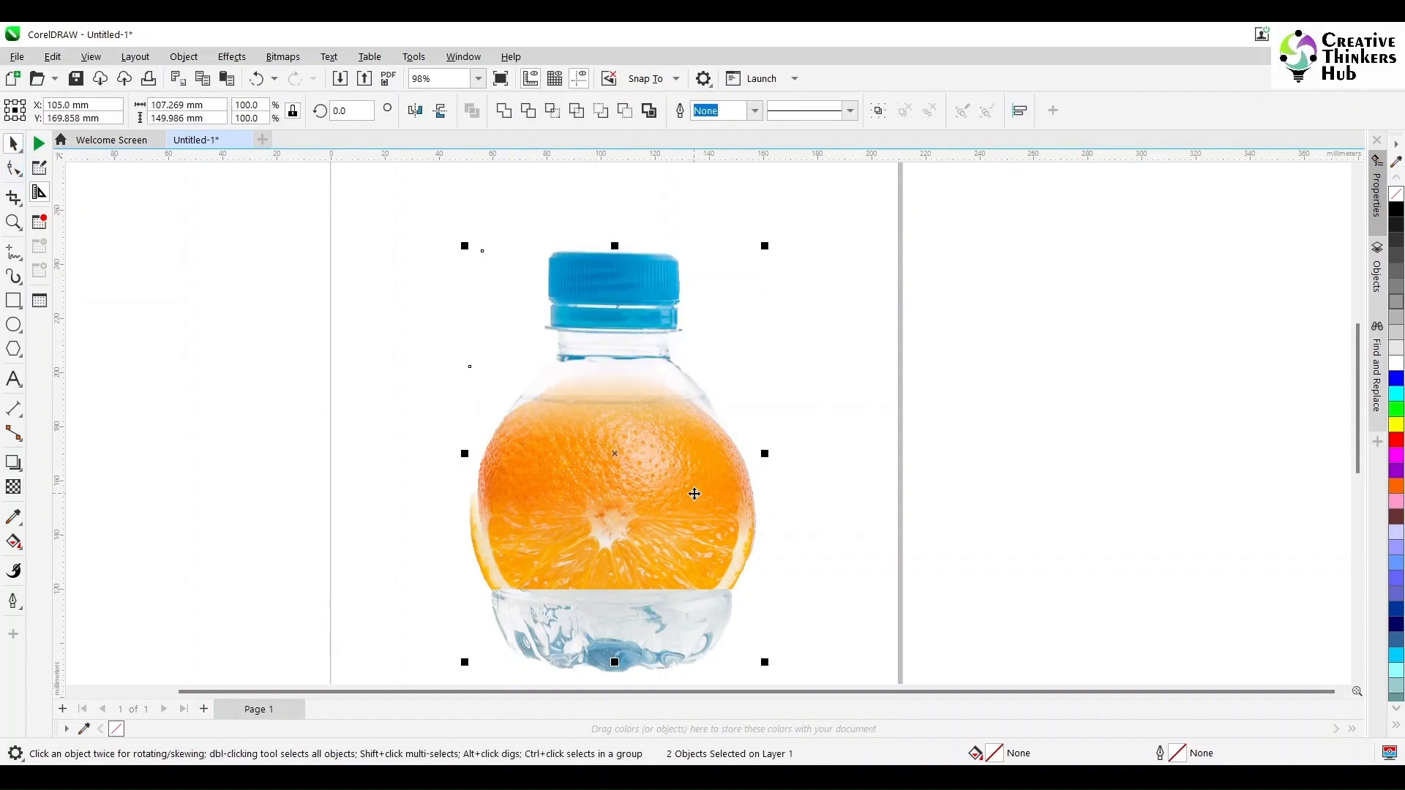
key("c")
left_click(803, 438)
Step: Redo the bottle top's fountain transparency with a short downward fade of about -88.9° from below the neck into the orange's top
scroll(622, 397, "up", 4)
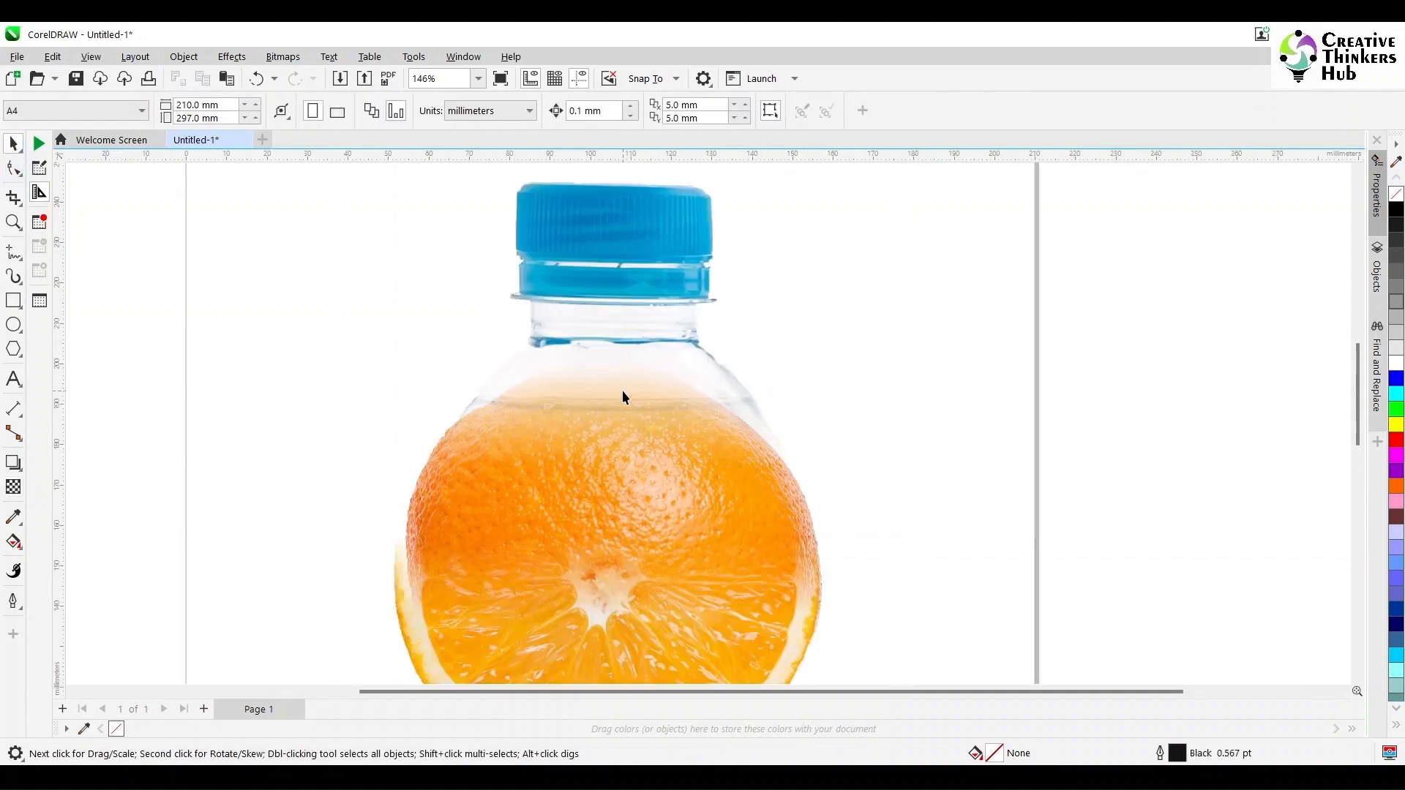
left_click(616, 374)
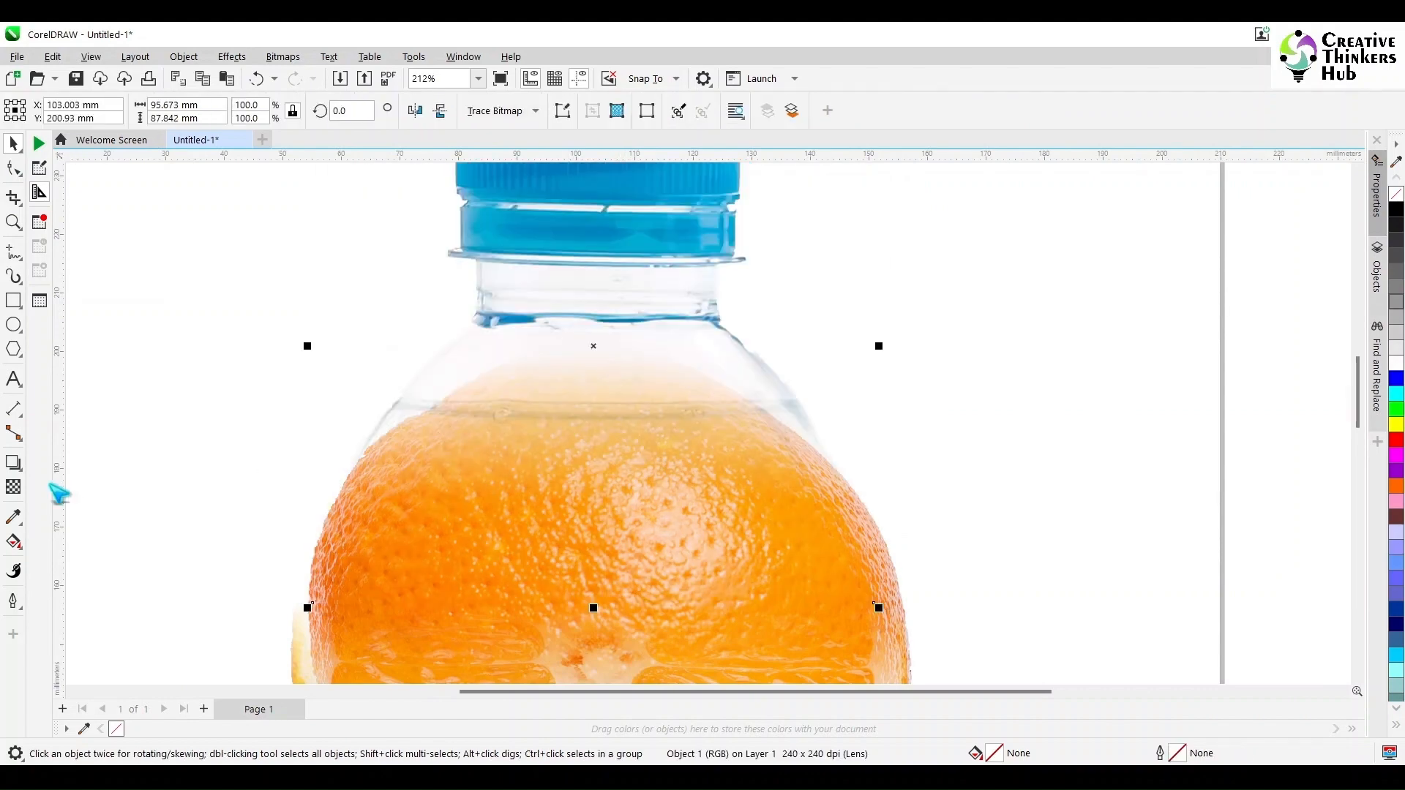
left_click(13, 487)
left_click_drag(583, 352, 584, 439)
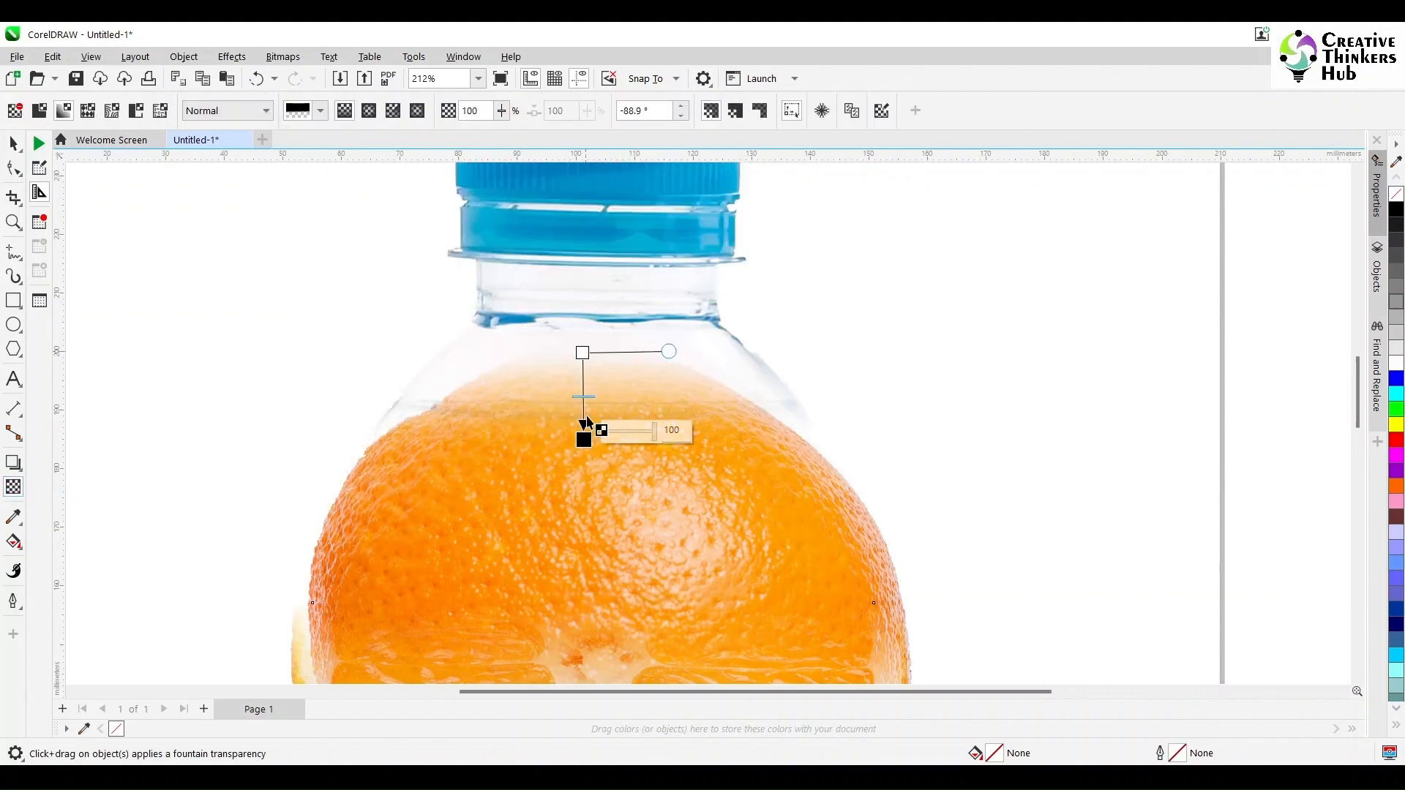
key("space")
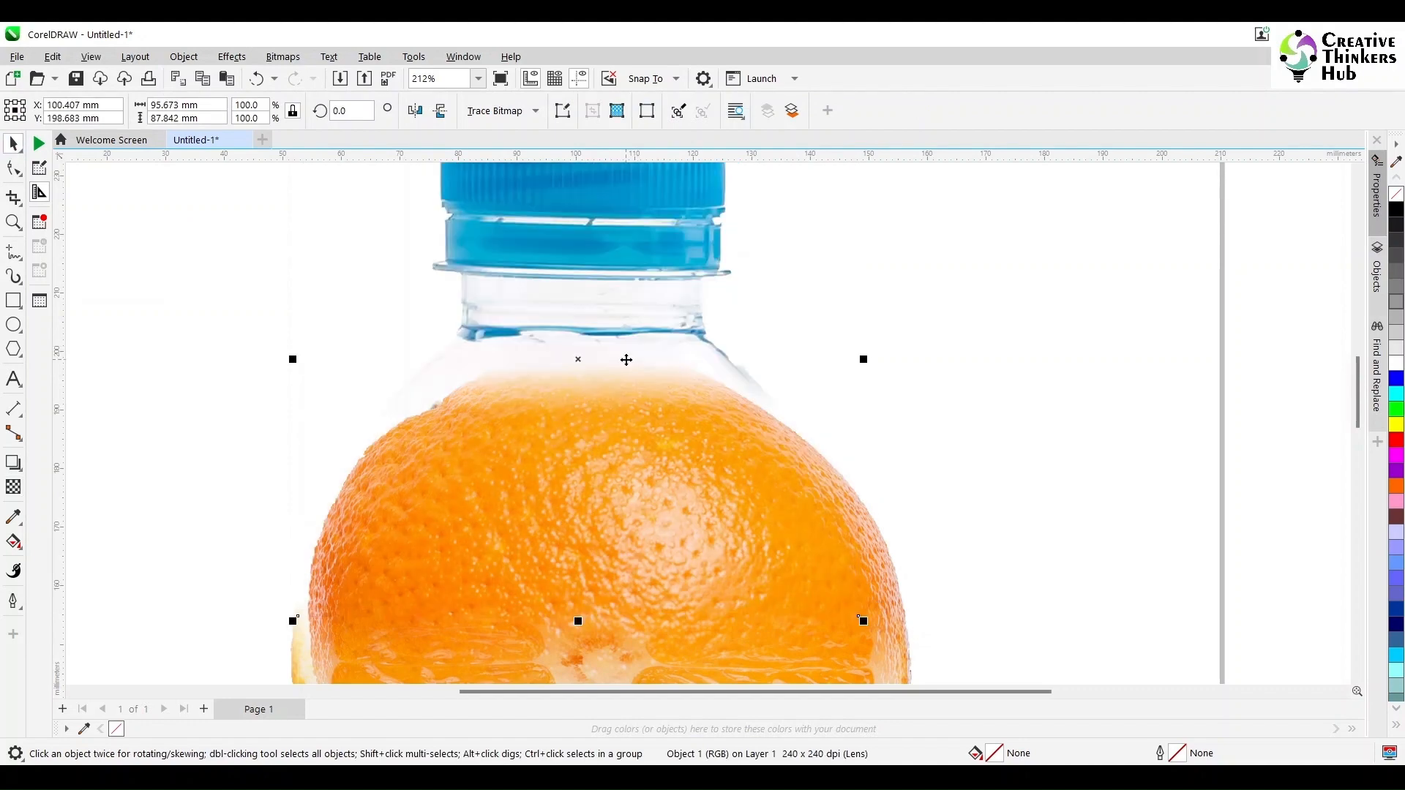
Step: Reposition the faded bottle top over the whole orange, centred at about X 101.4 mm, Y 196.6 mm
left_click_drag(626, 360, 571, 465)
left_click(13, 487)
left_click(13, 144)
mouse_move(598, 415)
left_mouse_down()
mouse_move(603, 393)
mouse_move(600, 408)
left_mouse_up()
scroll(902, 459, "down", 2)
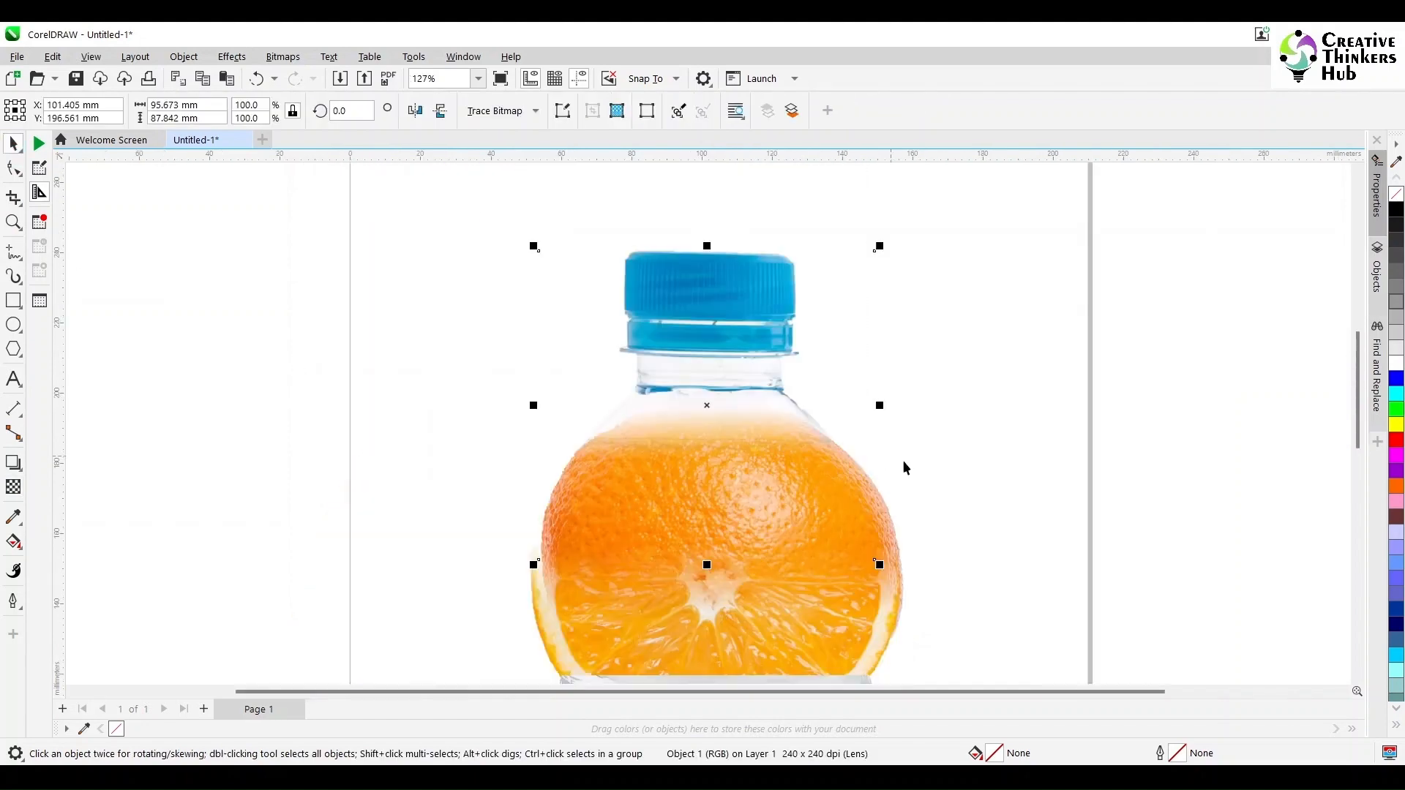
Step: Compare the bottle base and top against the orange, and nudge the bottle top slightly upward
scroll(976, 487, "down", 2)
left_click(1132, 512)
left_click_drag(1359, 463, 1359, 500)
scroll(883, 528, "up", 2)
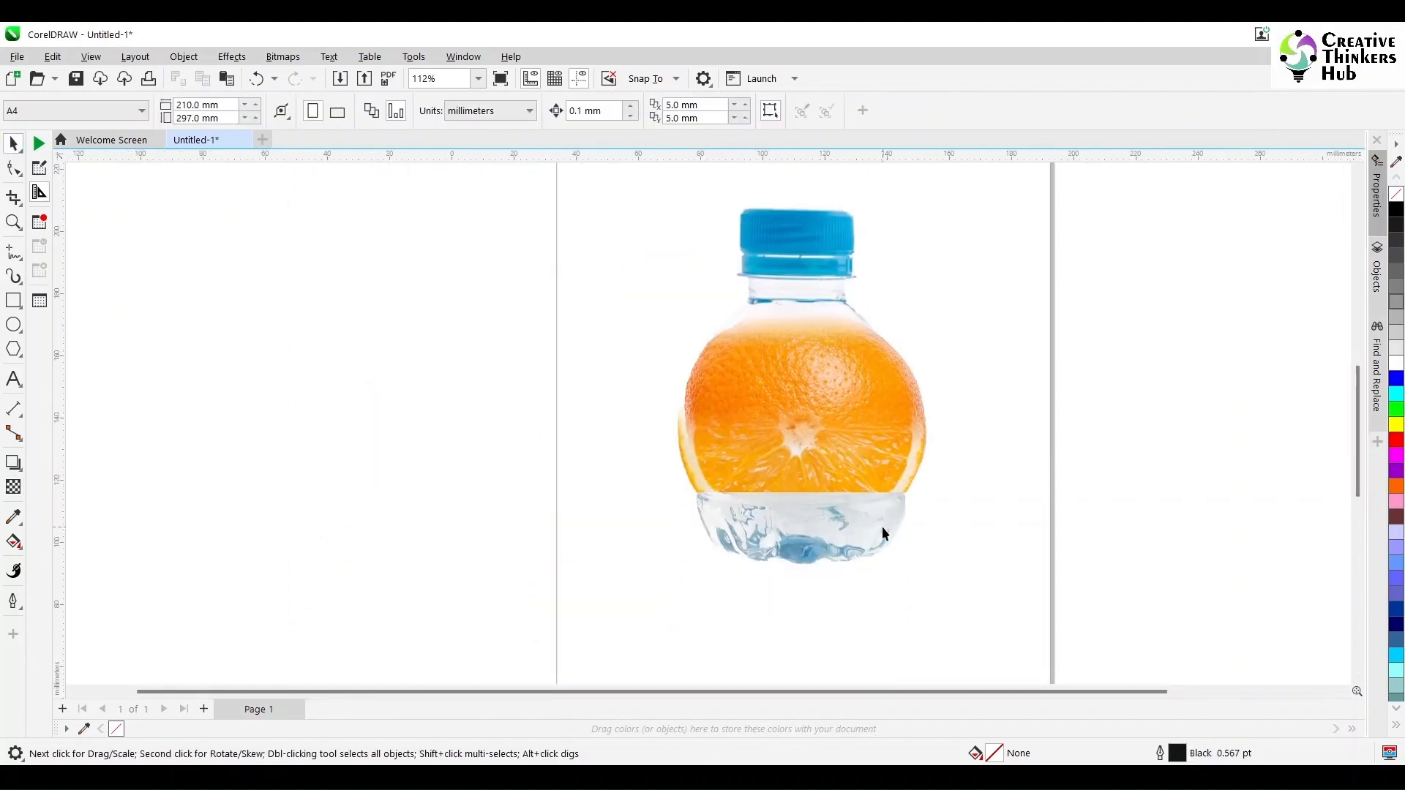
scroll(883, 533, "up", 1)
left_click(881, 539)
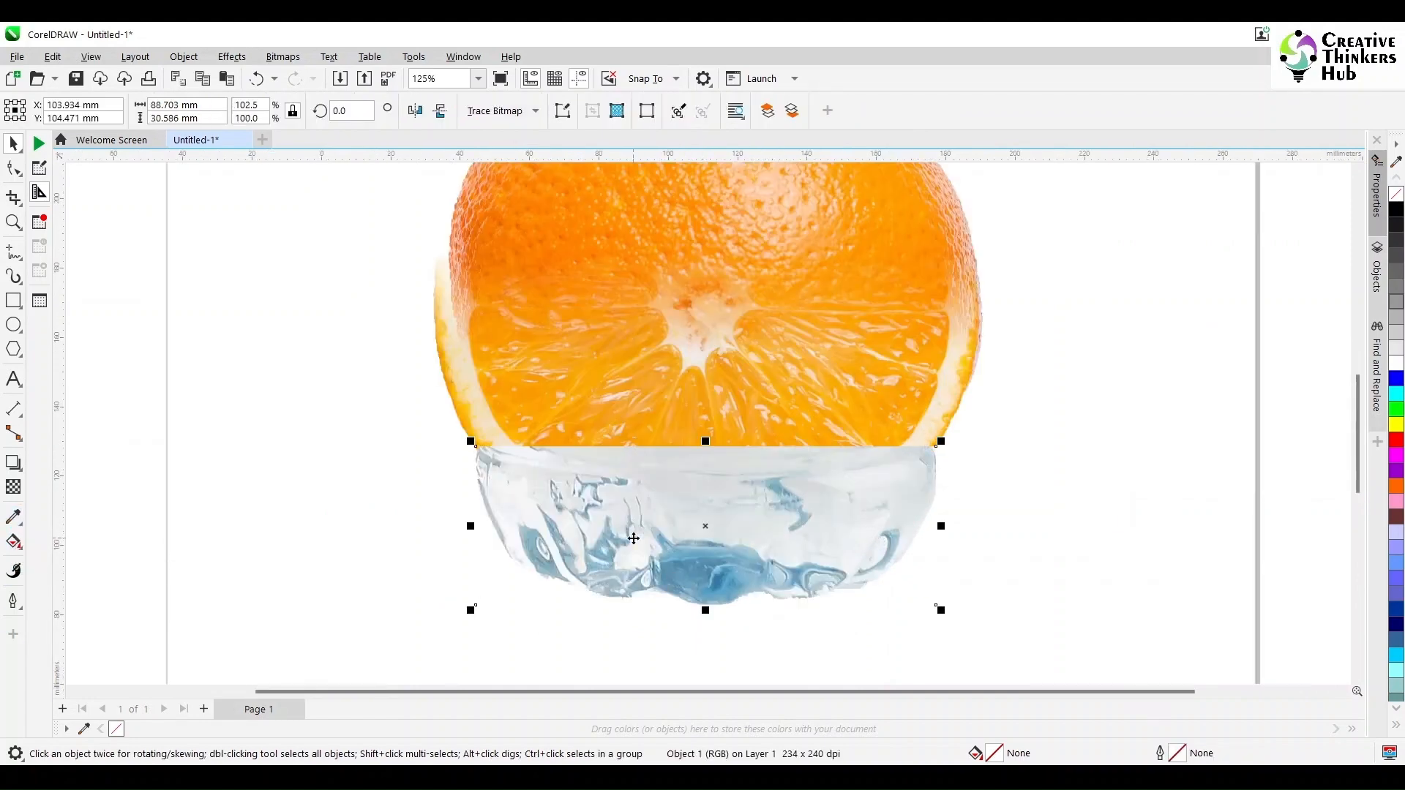
scroll(634, 539, "down", 2)
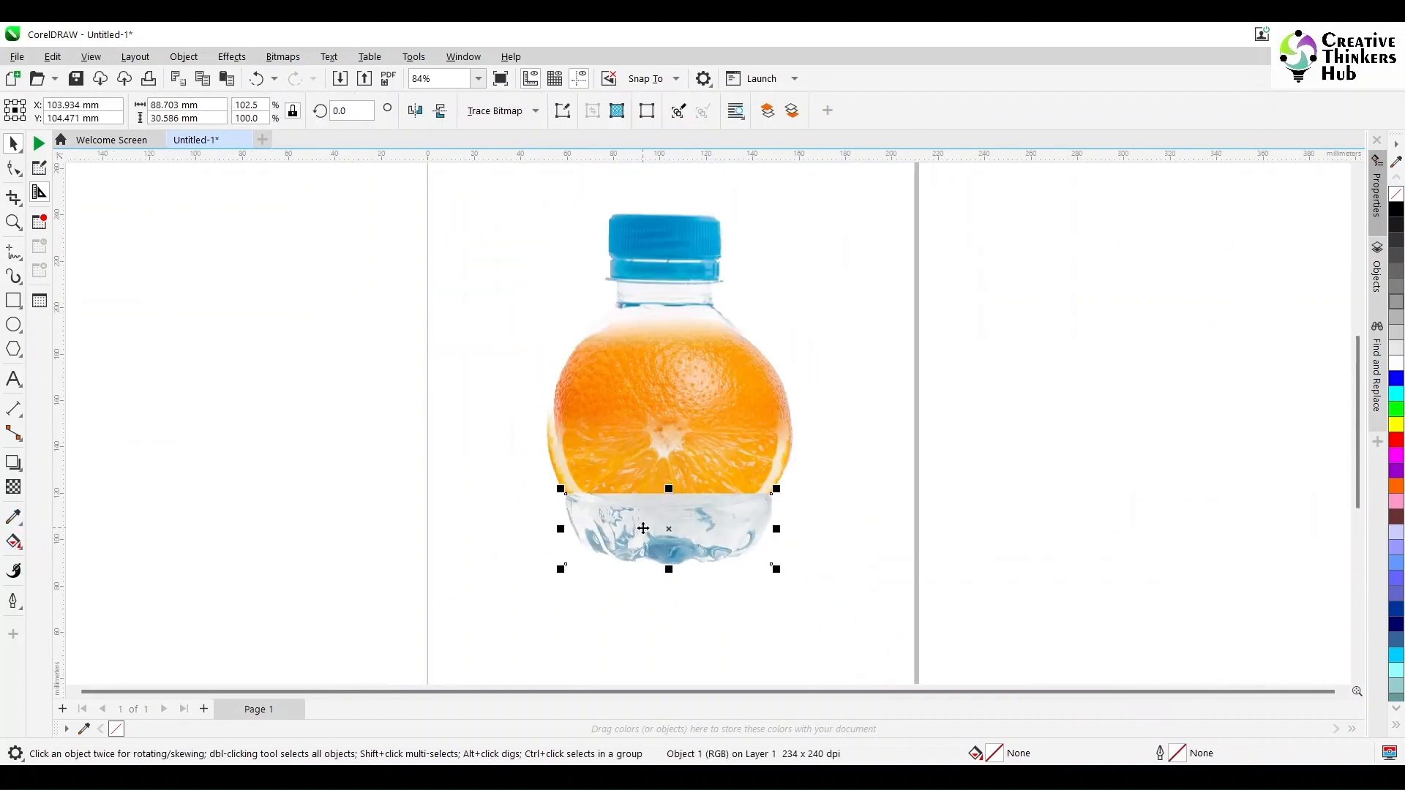
left_click(656, 327)
key("Up")
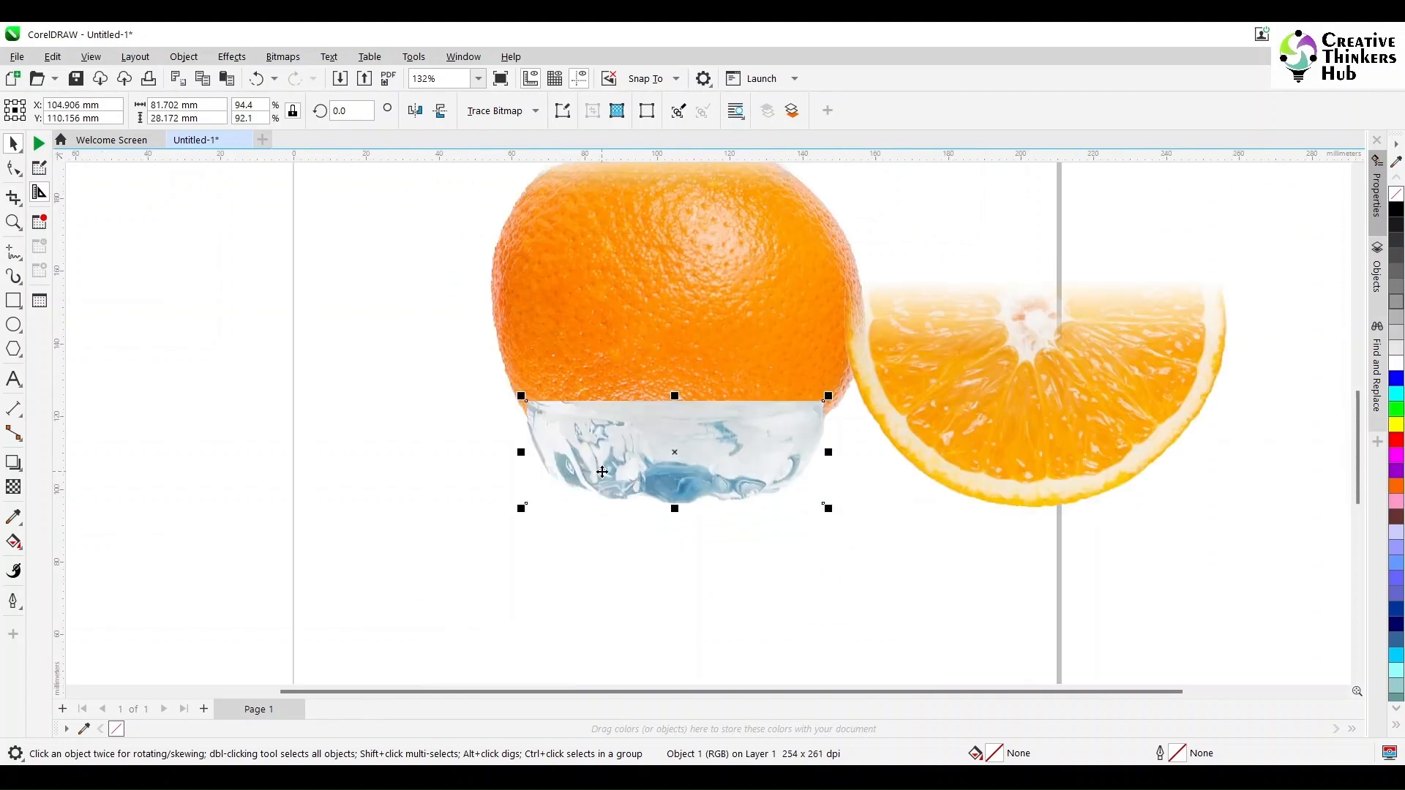
Step: Move the bottle base to about Y 108.95 mm under the whole orange and fade its upper edge with a vertical fountain transparency
left_click_drag(602, 472, 674, 485)
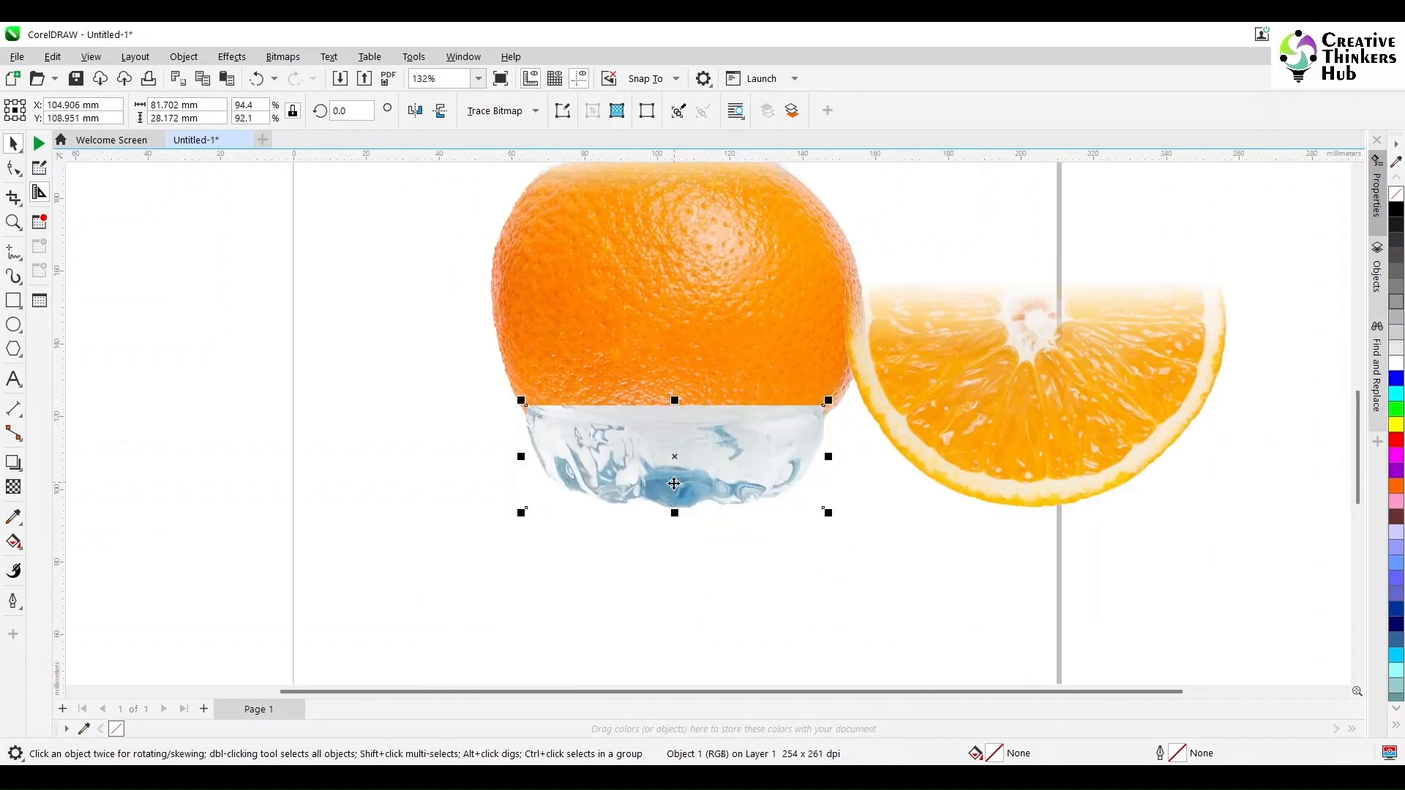
left_click(13, 486)
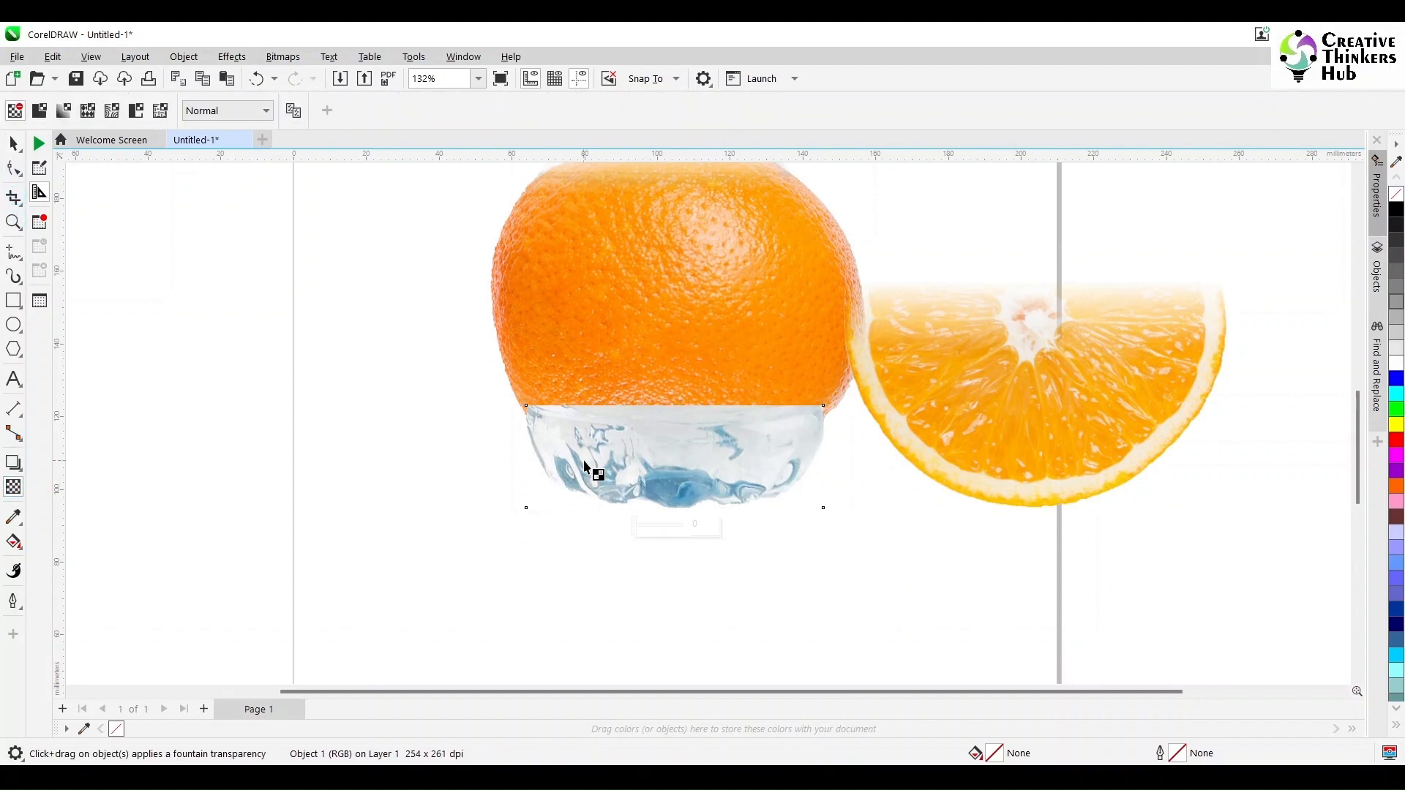
left_click_drag(670, 422, 670, 418)
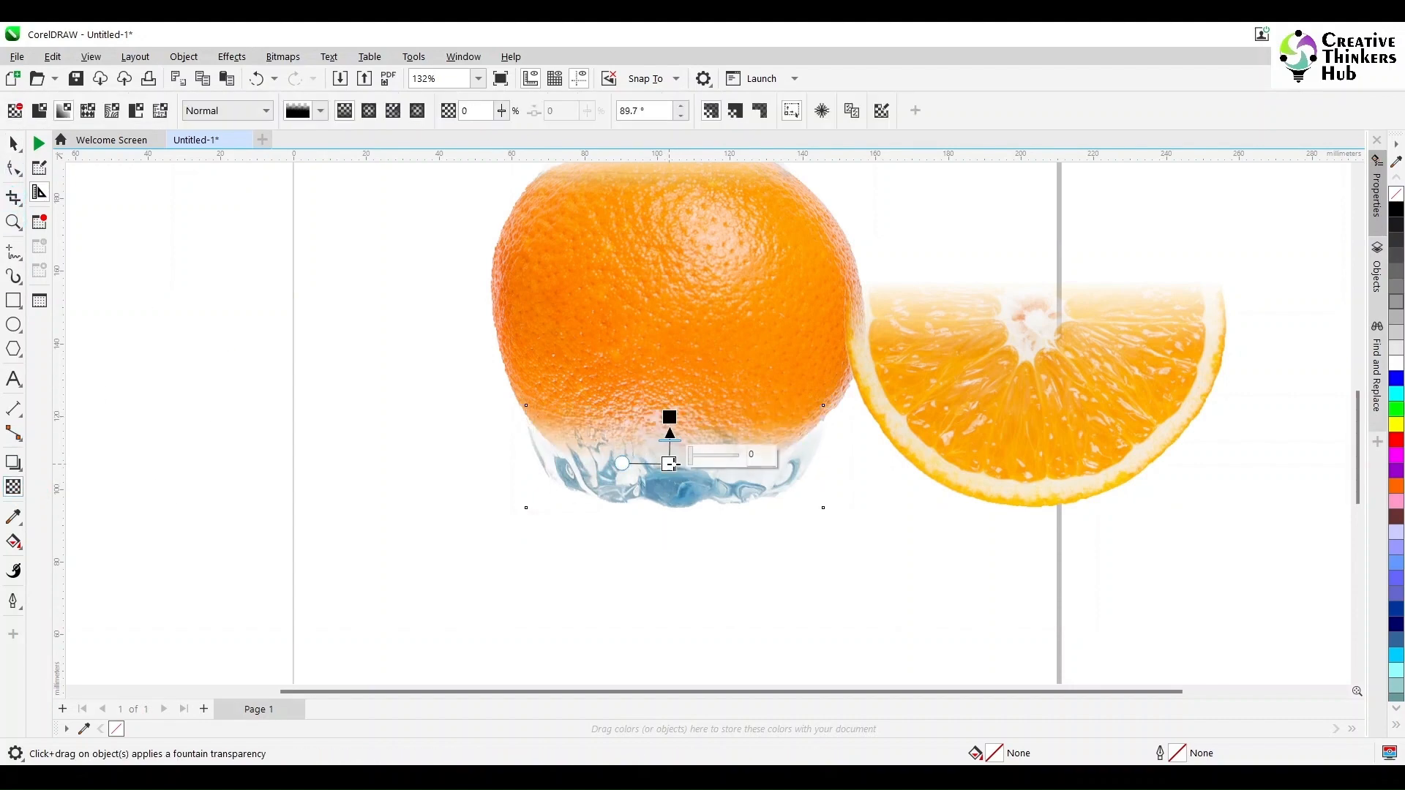
scroll(668, 448, "up", 3)
key("space")
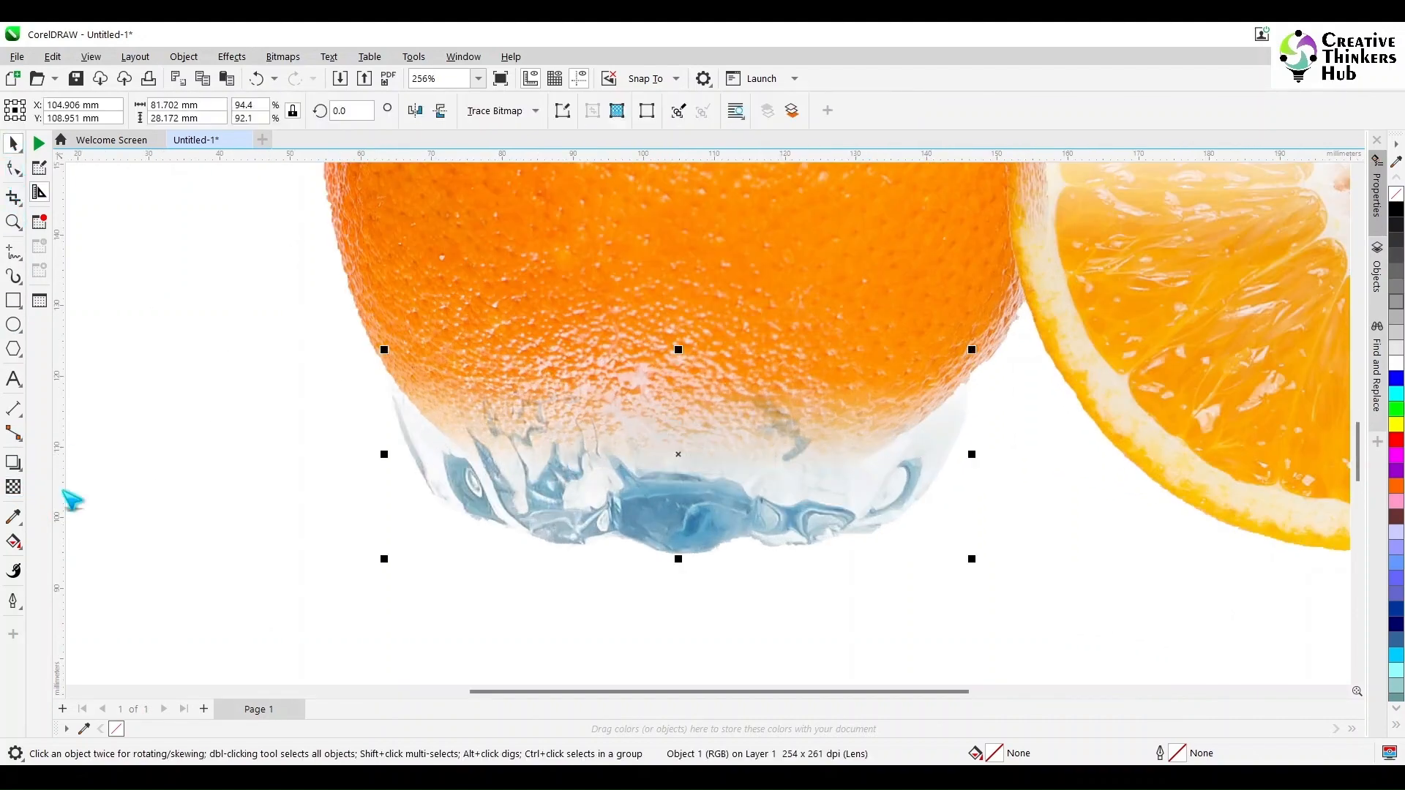
left_click(13, 486)
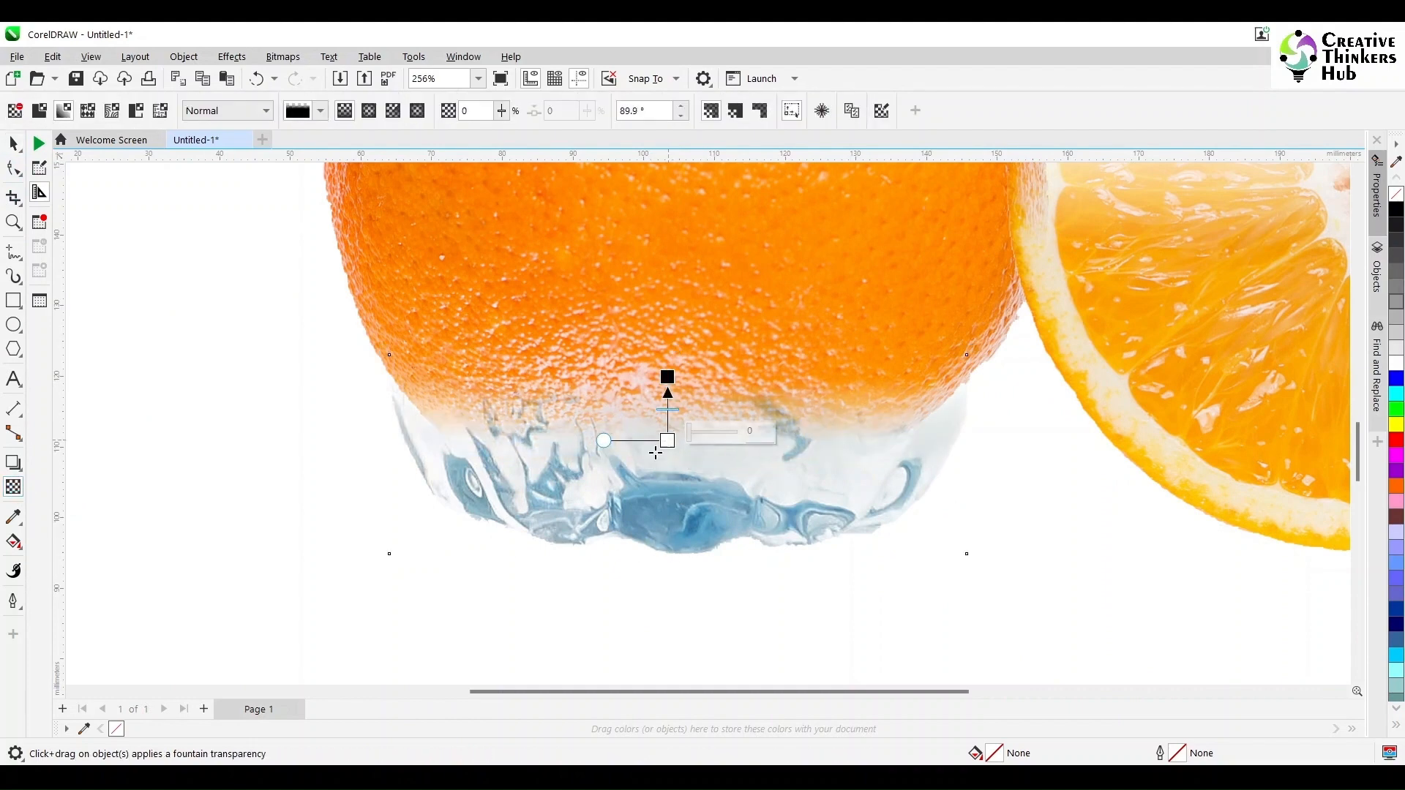
key("space")
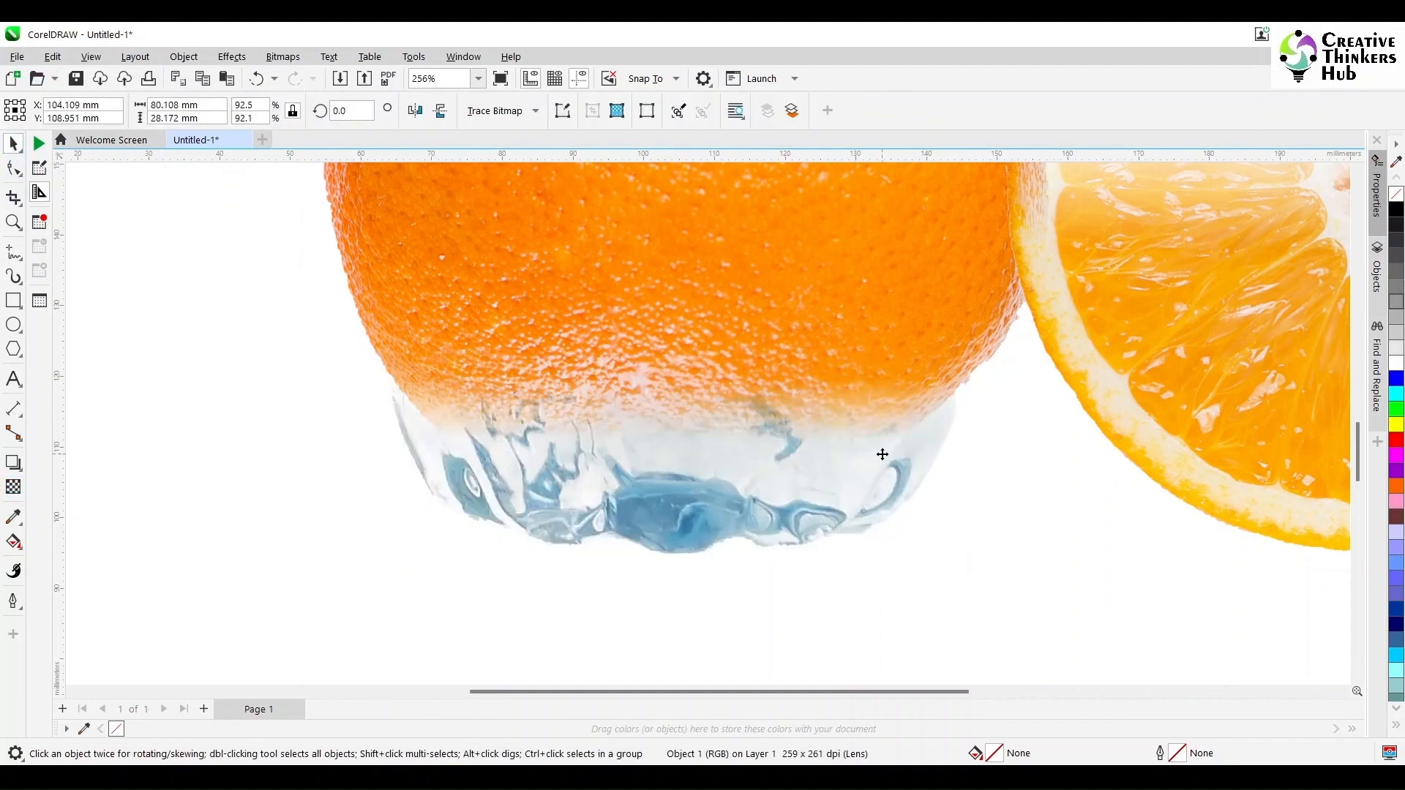
Step: Raise the bottle base, centre it at X 105 mm under the orange, and resize it to about 83.8 by 28.4 mm
left_click_drag(882, 454, 887, 439)
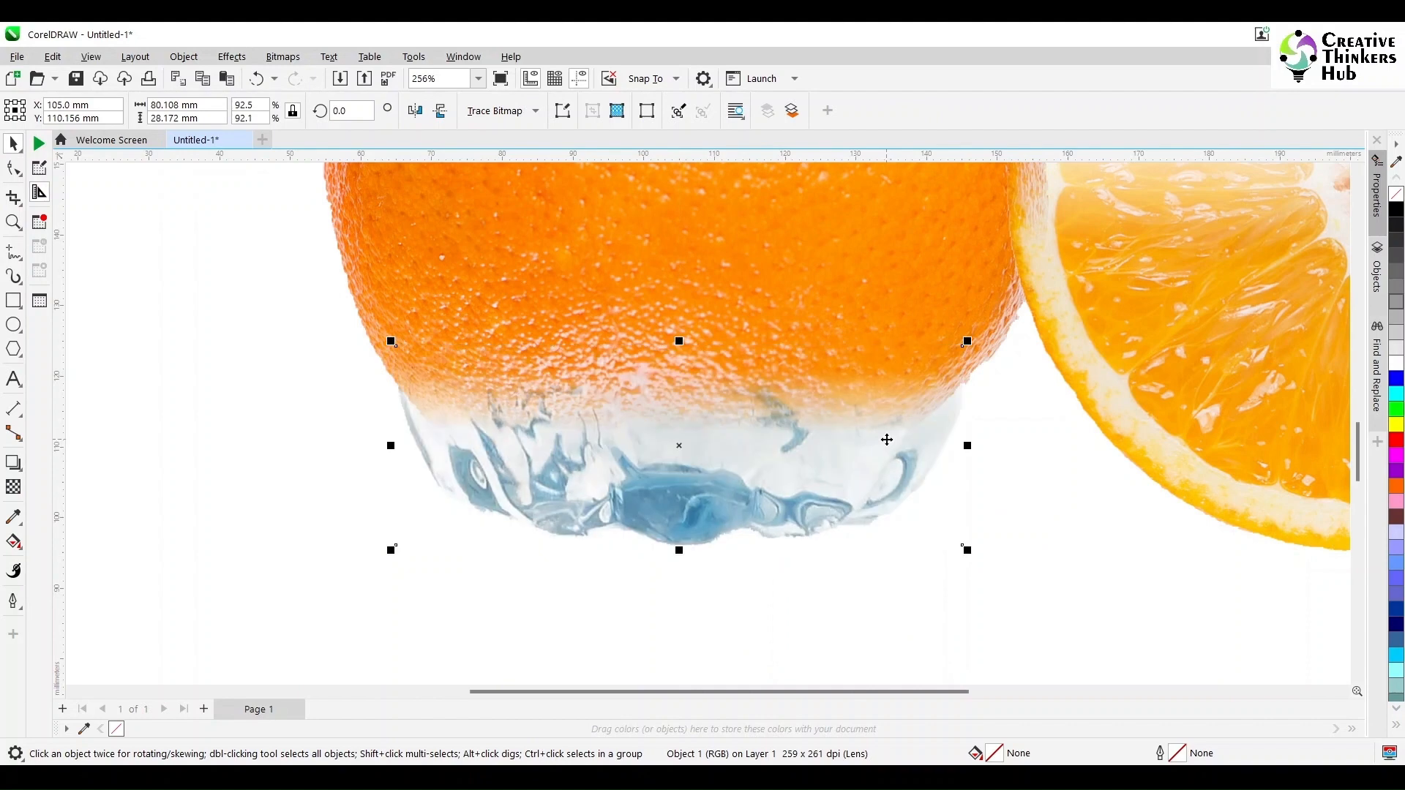
left_click_drag(392, 447, 370, 447)
mouse_move(701, 418)
left_mouse_down()
mouse_move(695, 403)
mouse_move(695, 422)
left_mouse_up()
left_click_drag(967, 341, 993, 330)
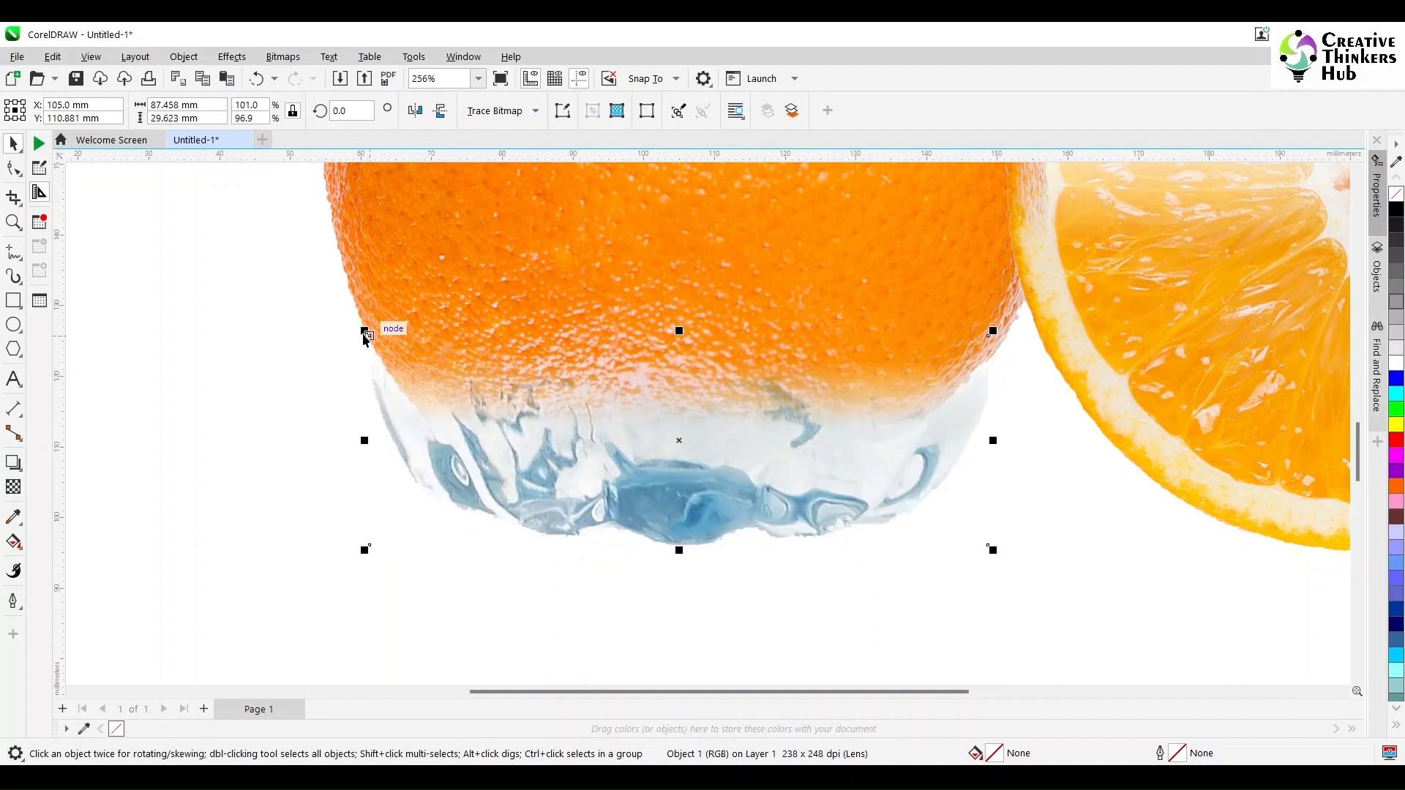
left_click_drag(366, 334, 370, 335)
left_click_drag(990, 362, 869, 428)
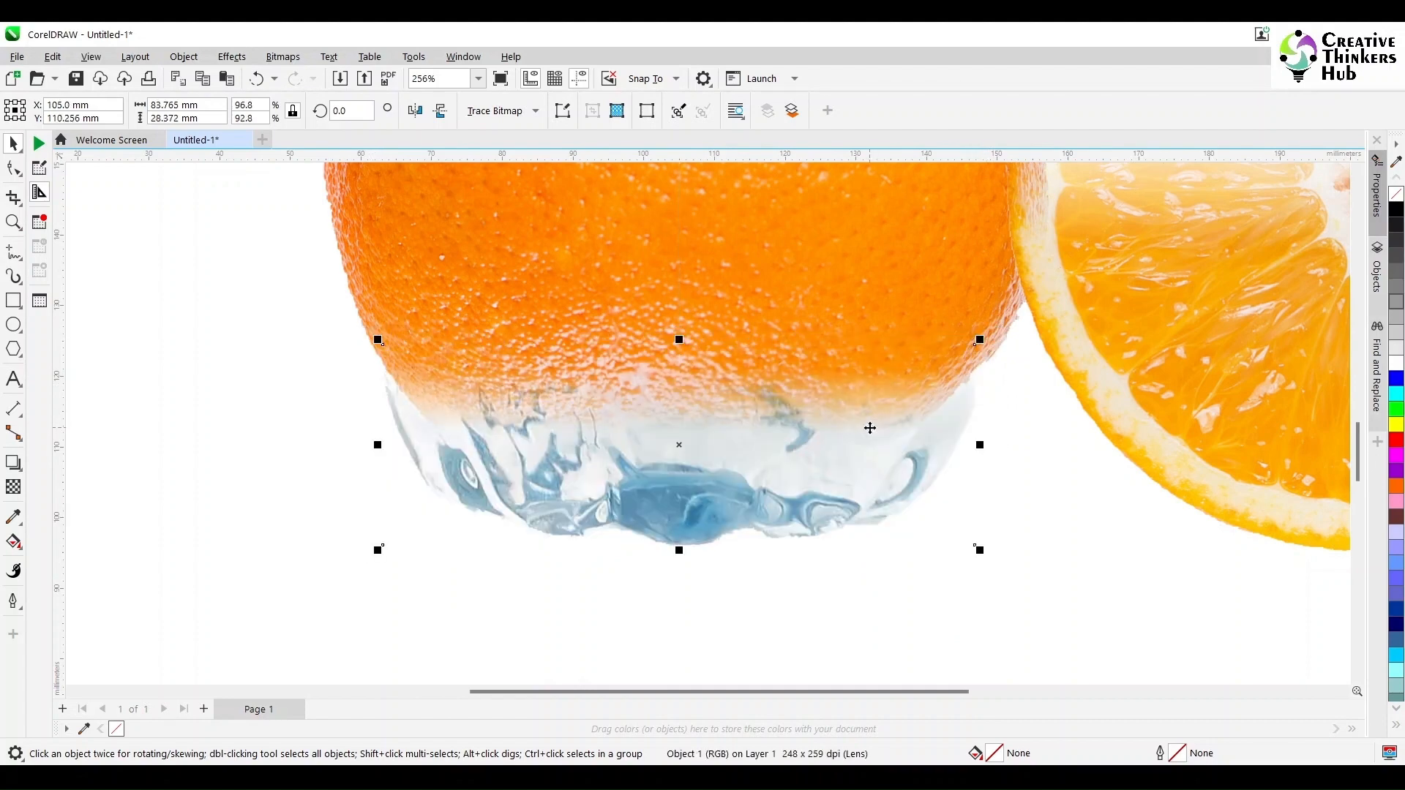
Step: Convert the faded bottle base to a 300 dpi bitmap
scroll(871, 425, "down", 4)
left_click(282, 56)
left_click(314, 73)
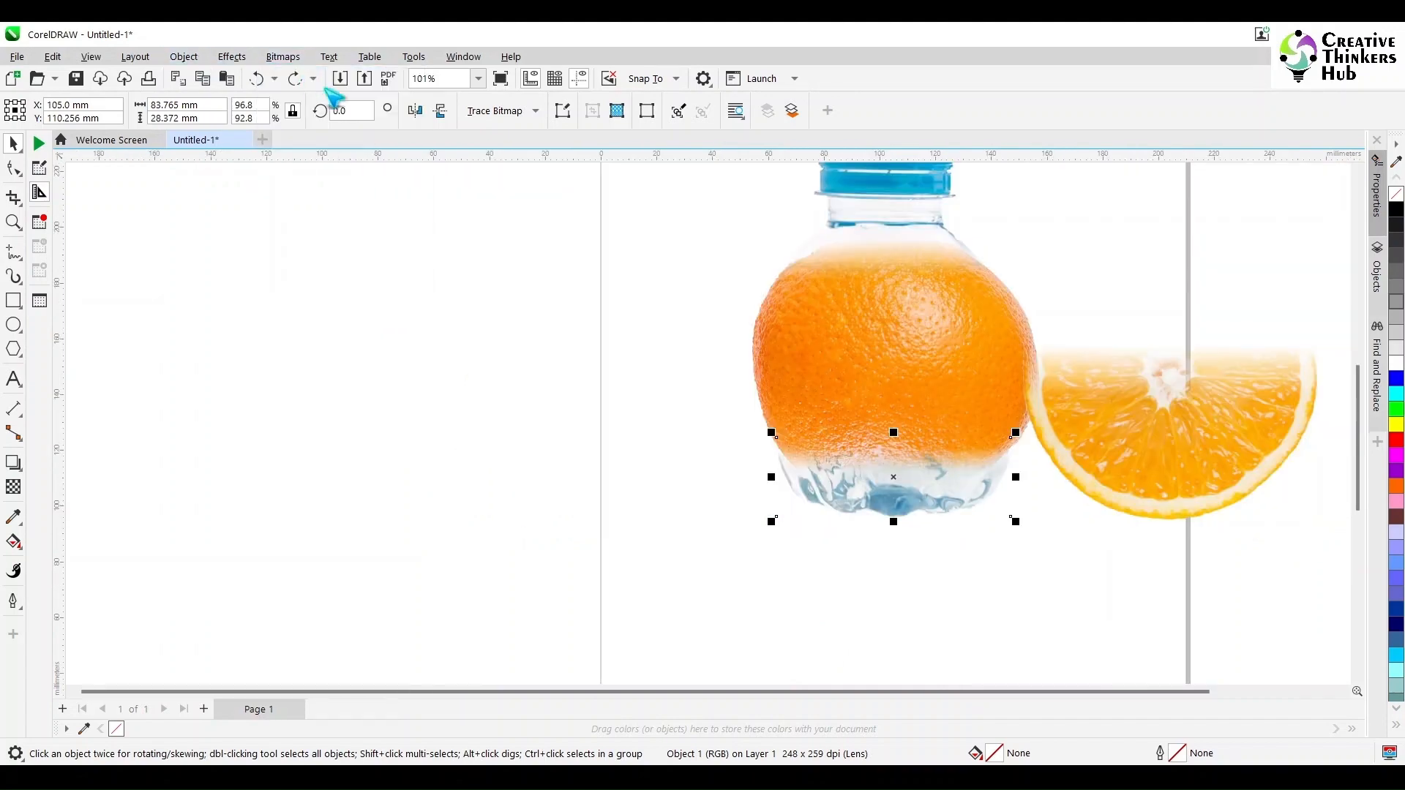
left_click(736, 358)
left_click(695, 425)
left_click(722, 497)
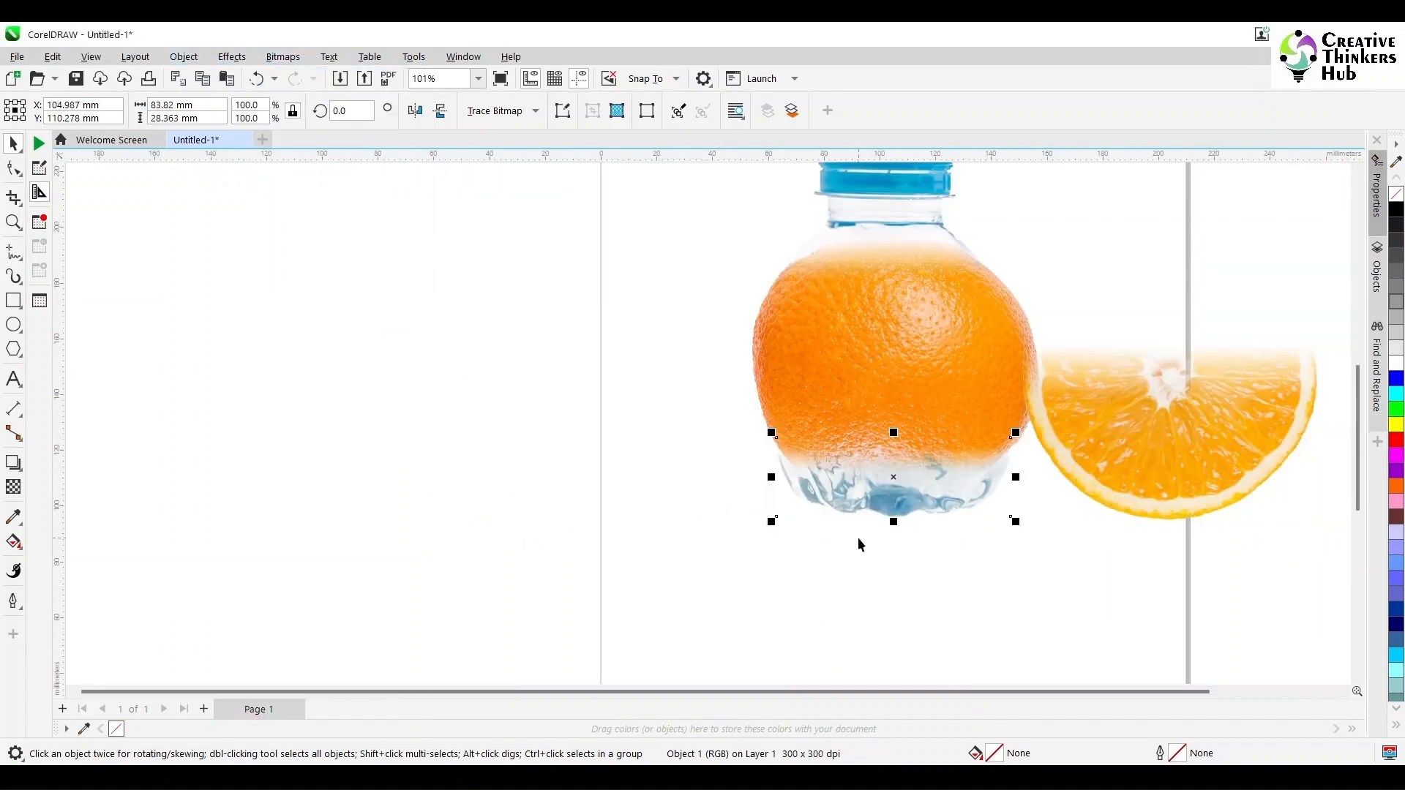
Step: Try recolouring the bottle base with a Hue/Saturation/Lightness adjustment, setting the hue to 150
scroll(936, 463, "up", 2)
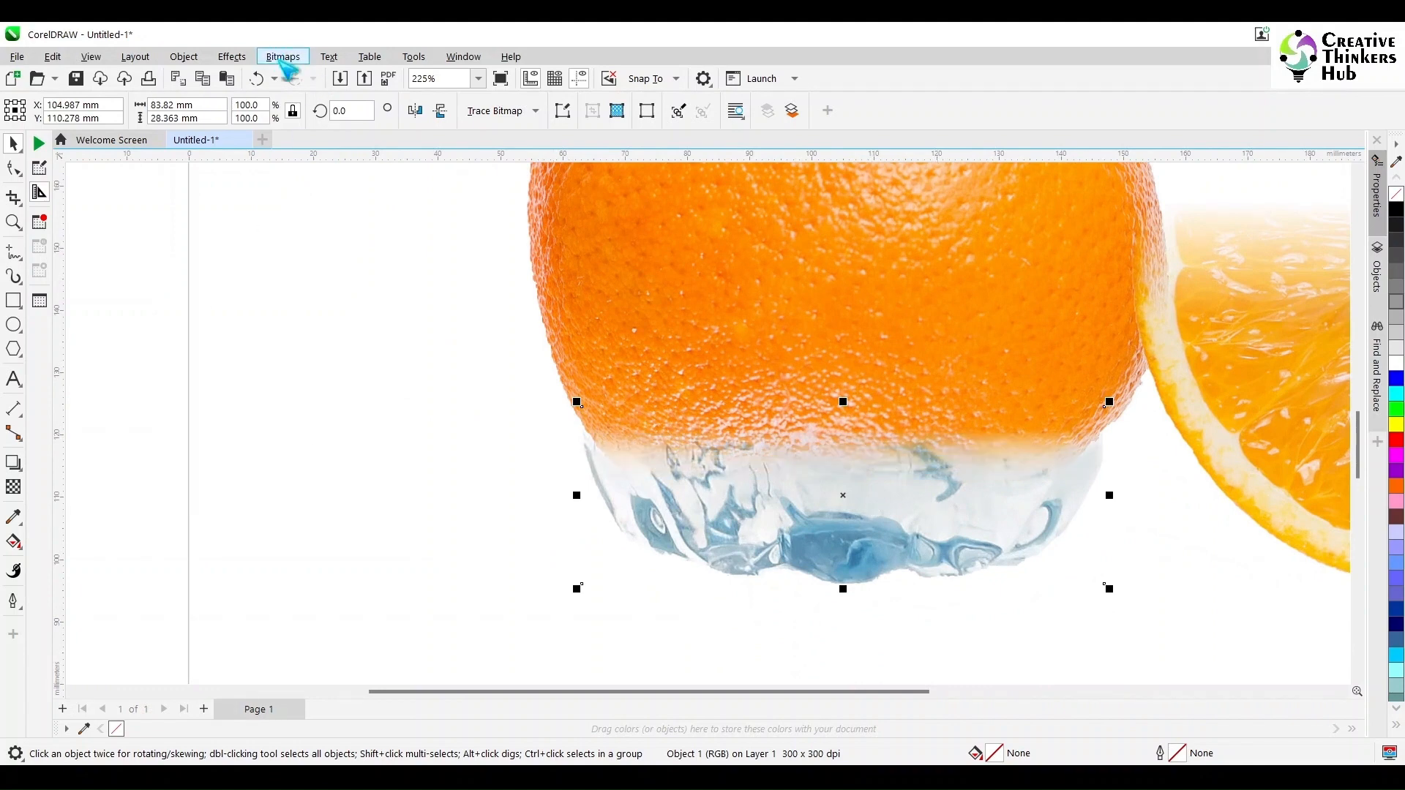
left_click(286, 57)
mouse_move(232, 57)
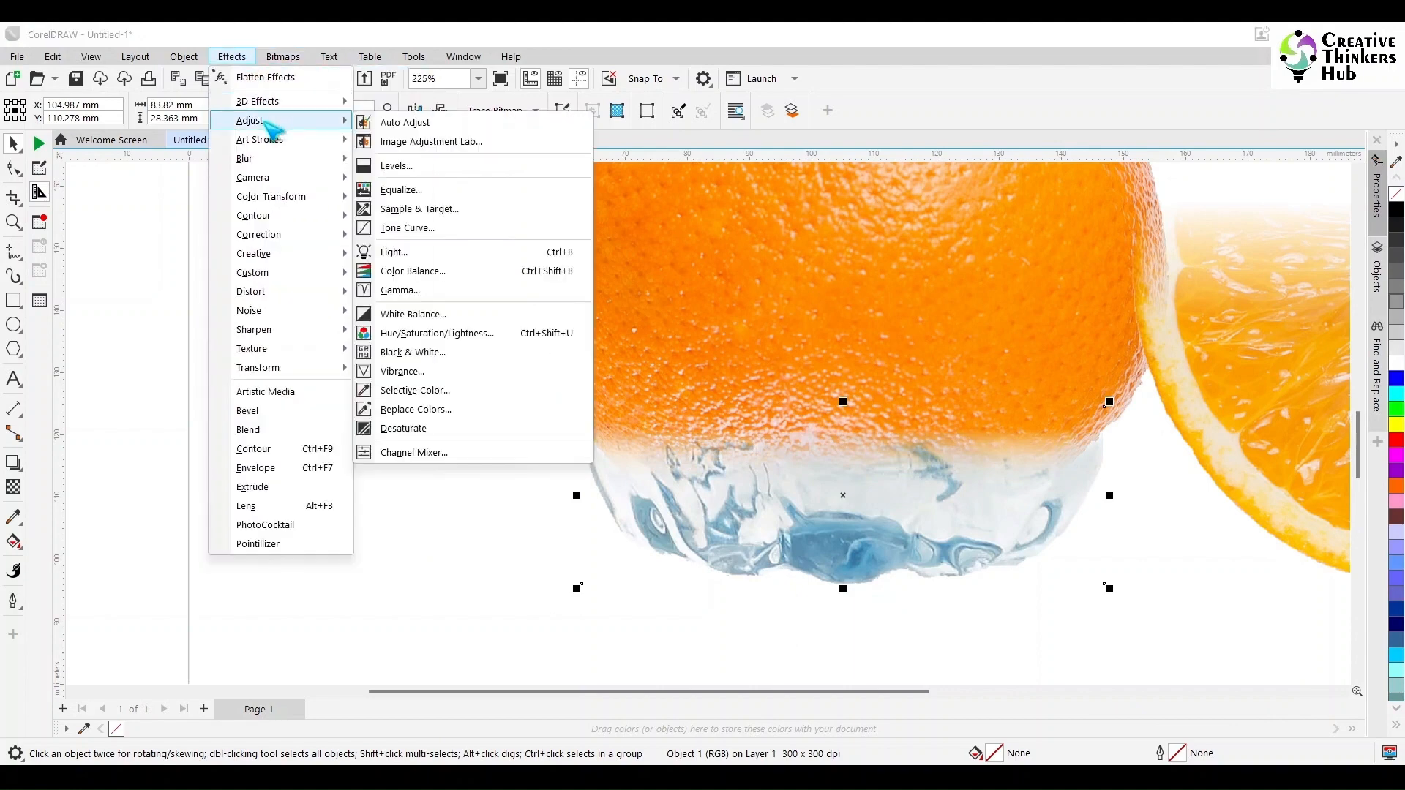
left_click(462, 335)
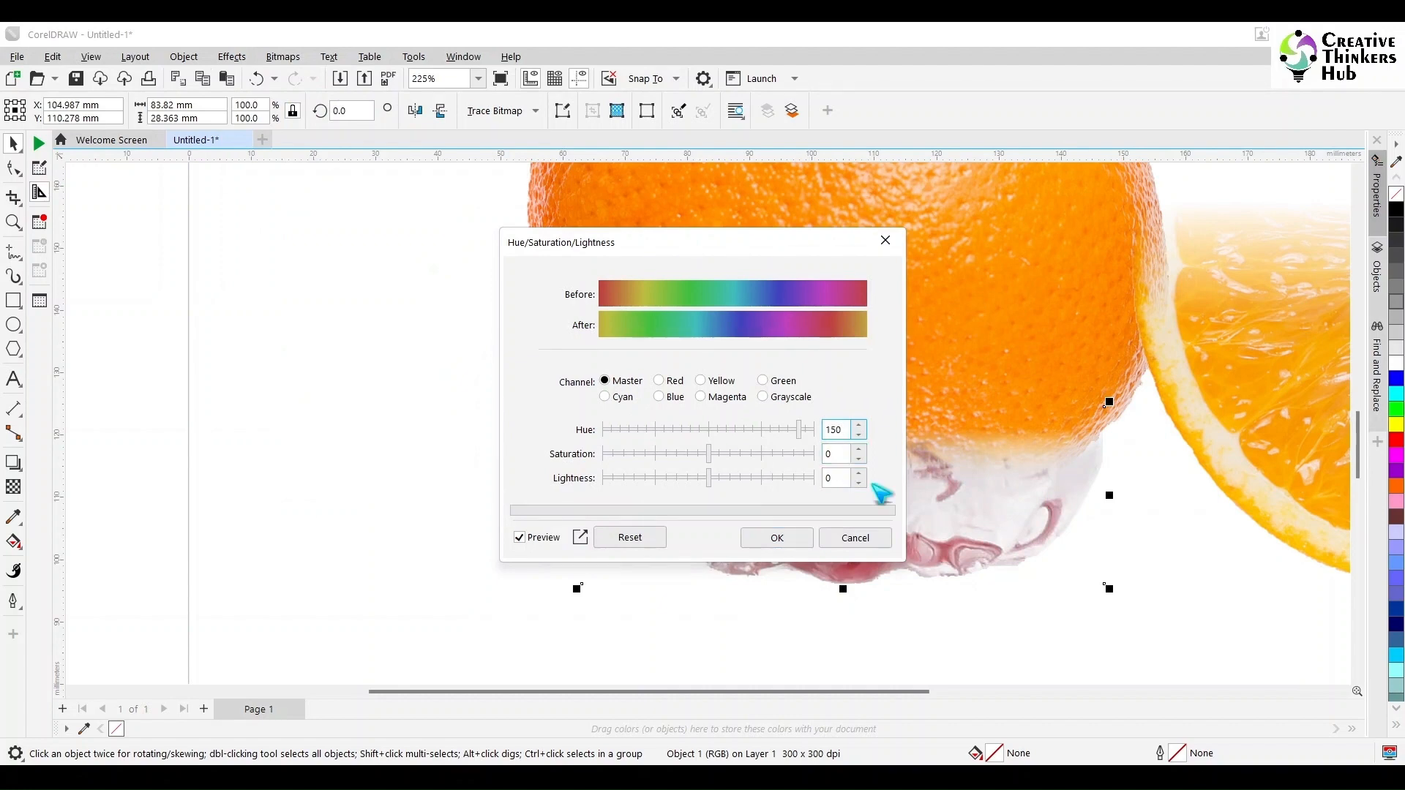
left_click(776, 537)
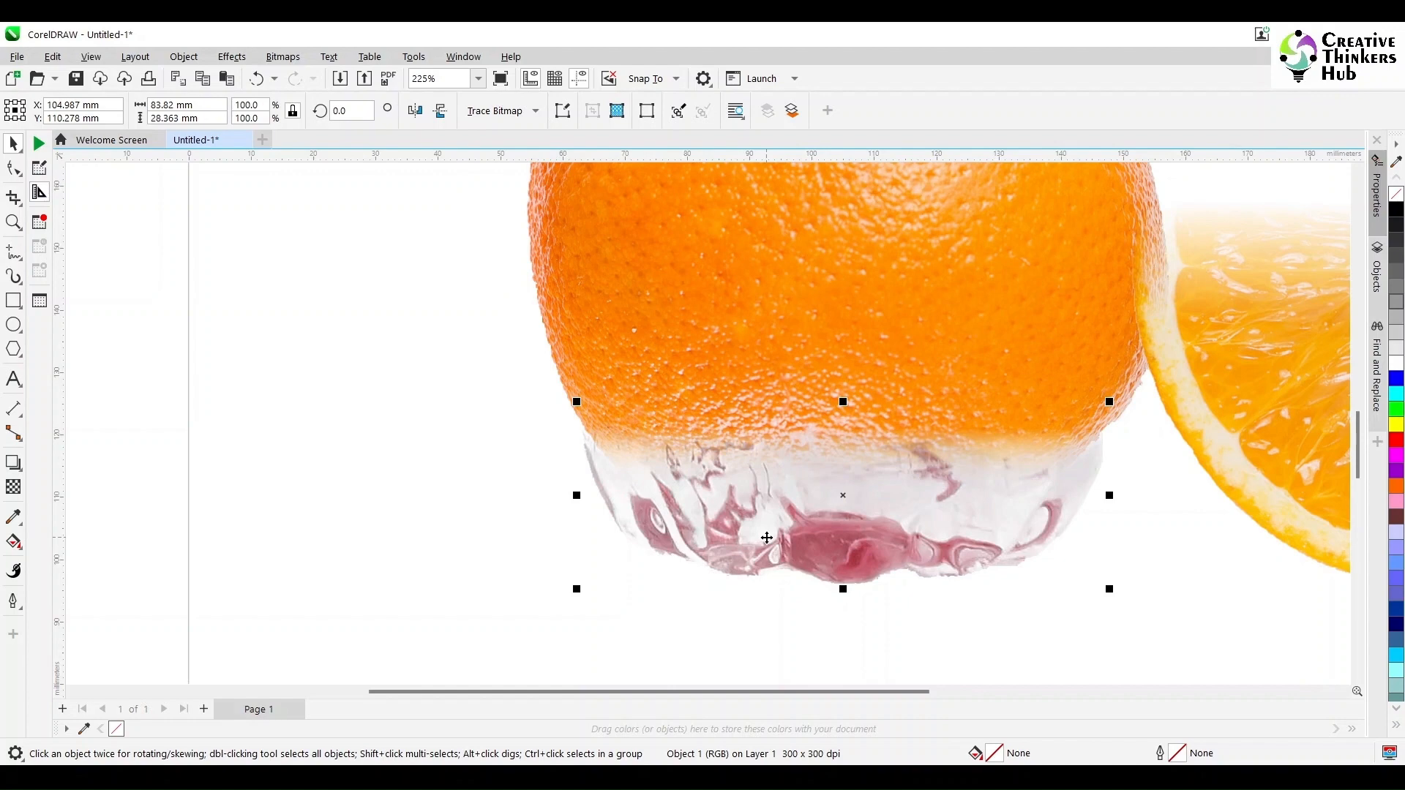
Step: Open the bottle base bitmap in Corel PHOTO-PAINT and mask the area outside its sides and underside with the size 50 mask brush
left_click(516, 606)
left_click(858, 498)
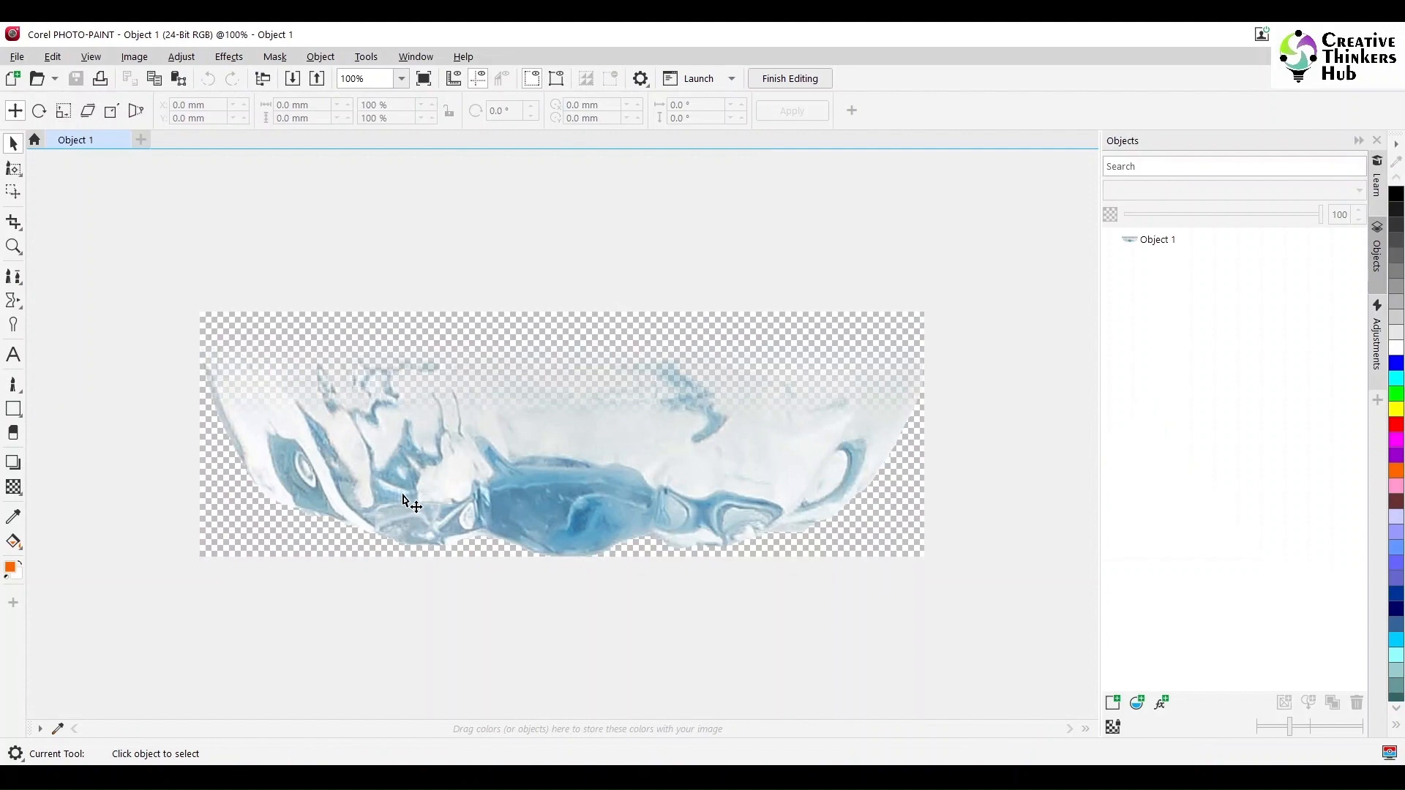
left_click(15, 172)
left_click(227, 522)
left_click(864, 549)
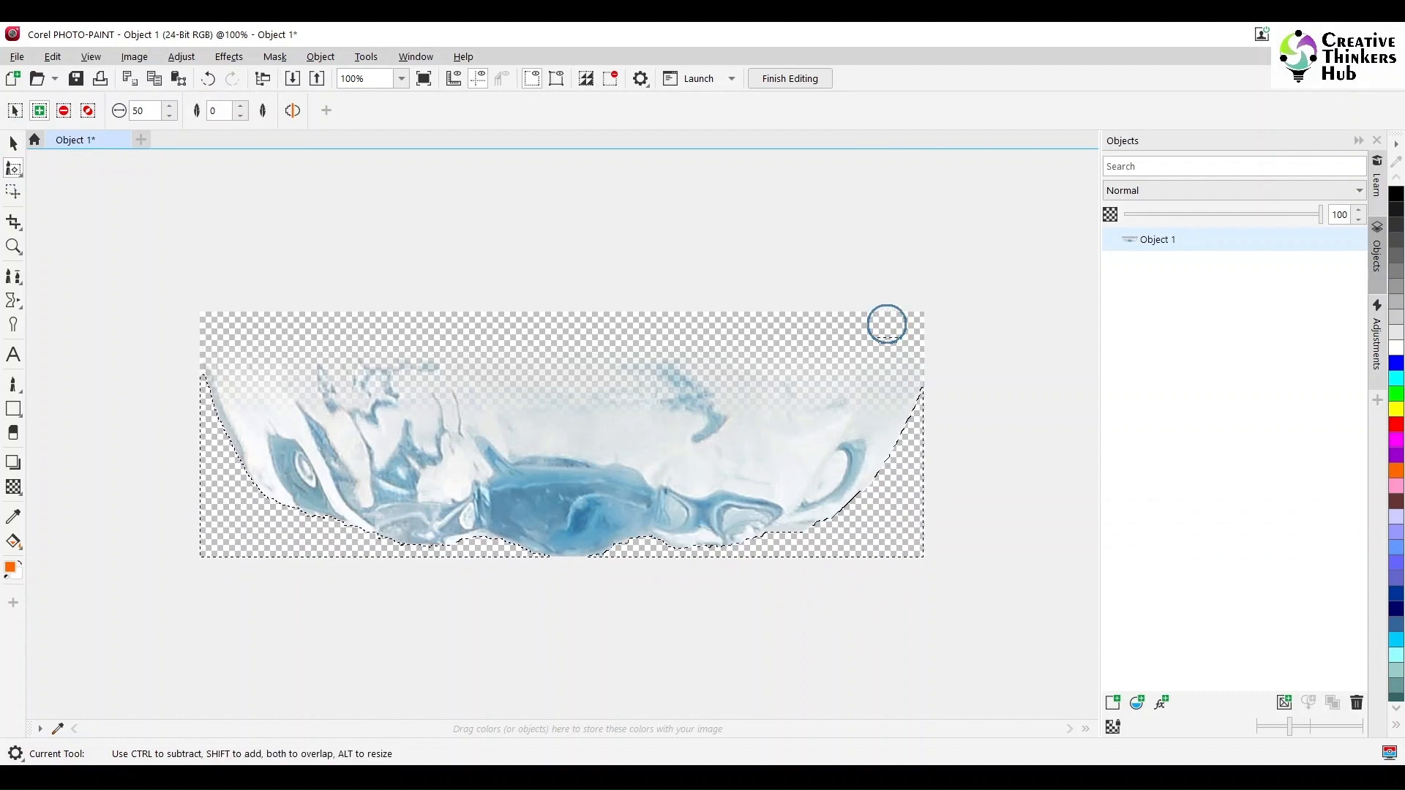
Step: Mask the empty strip along the top of the bottle base image and invert the mask to isolate the base
left_click(802, 335)
left_click_drag(242, 335, 913, 331)
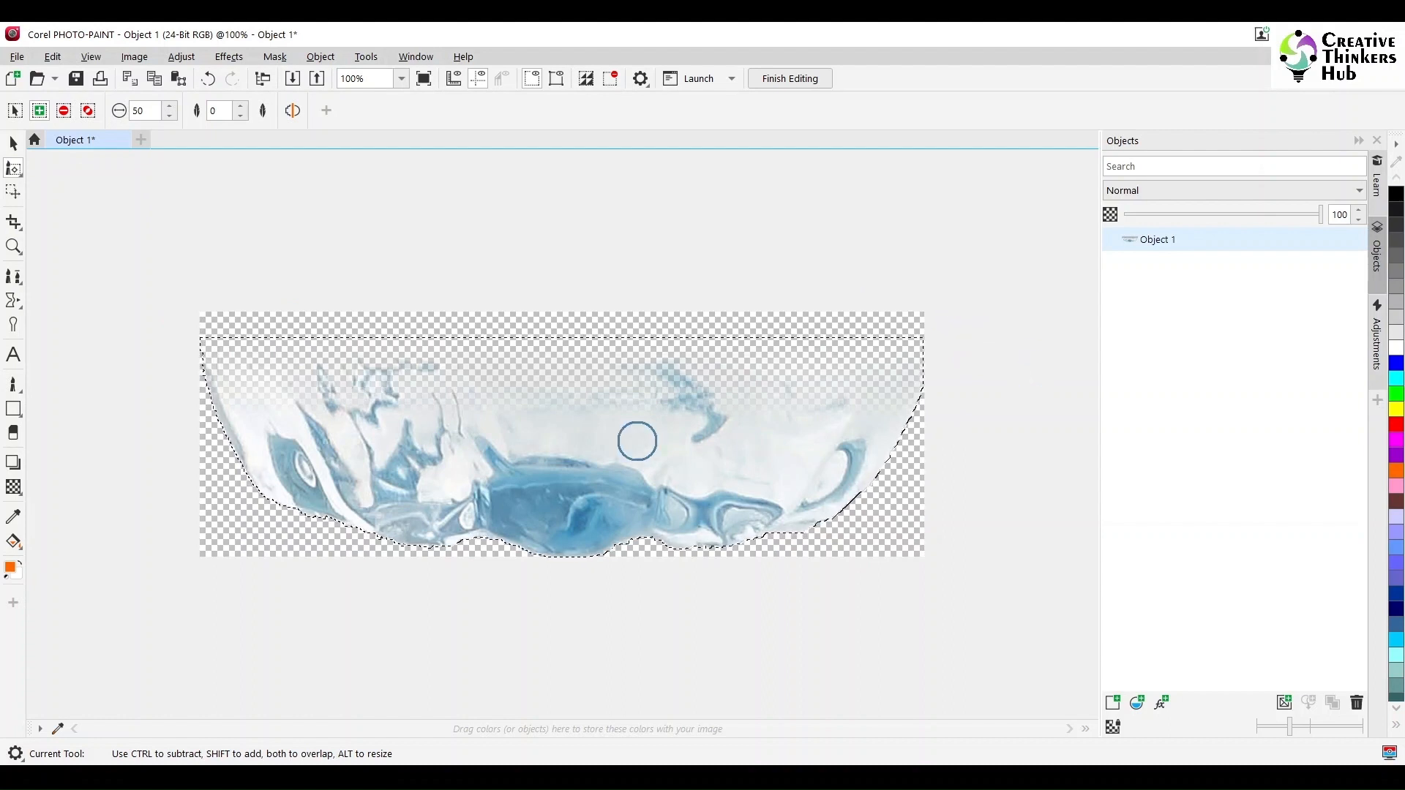
Step: Paint the masked bottle base solid orange #FF6600 with the size 100 Custom Art Brush and save it back to CorelDRAW
double_click(14, 572)
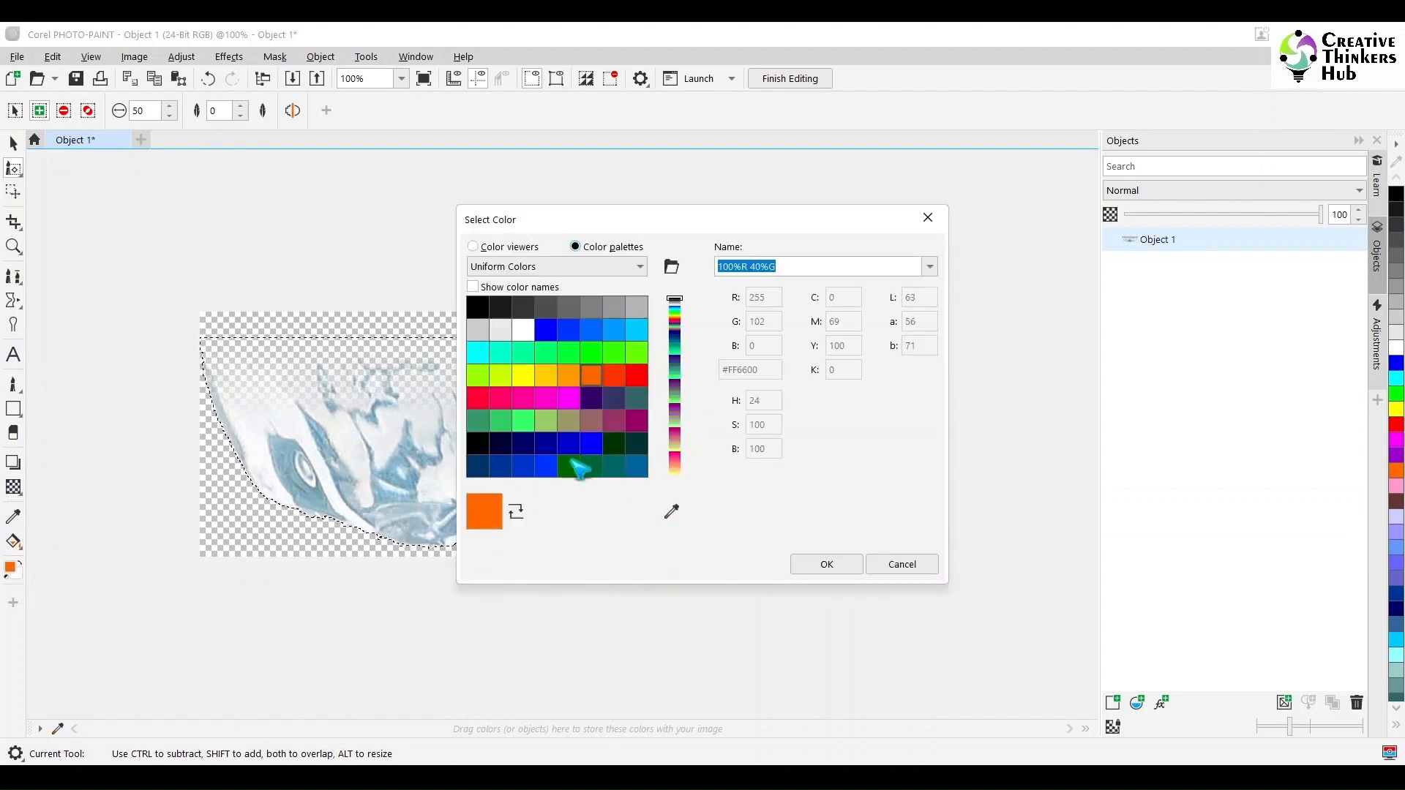
left_click(826, 565)
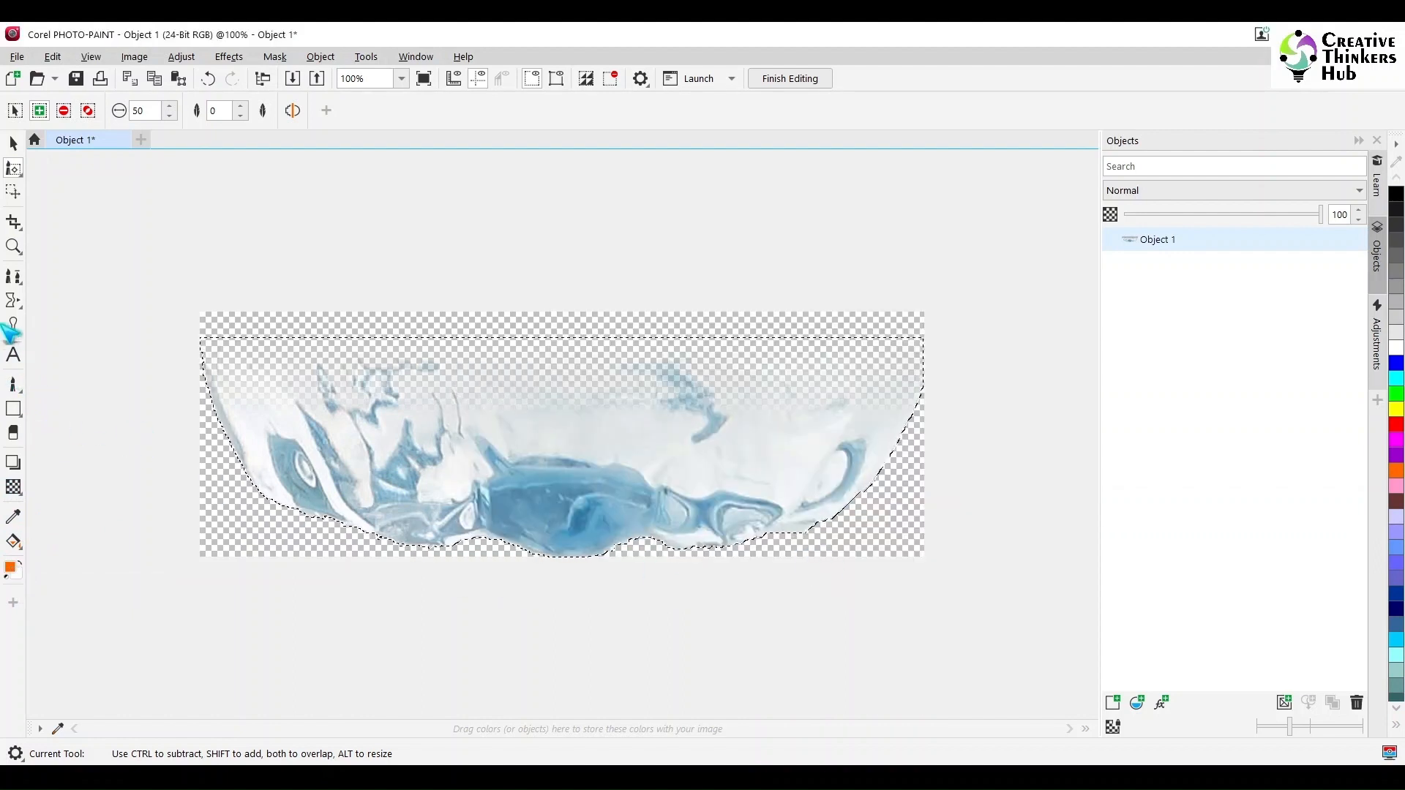
left_click(13, 383)
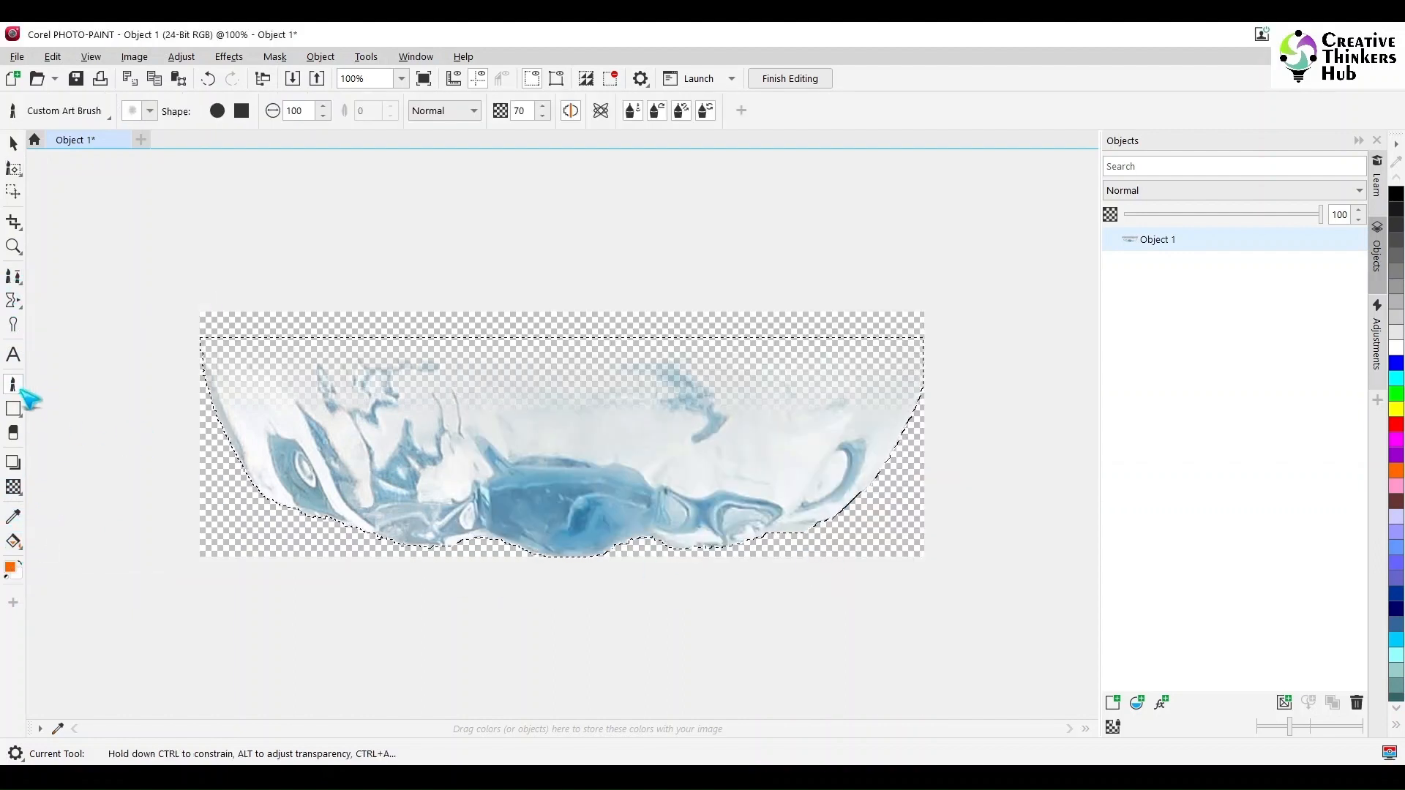
left_click(149, 110)
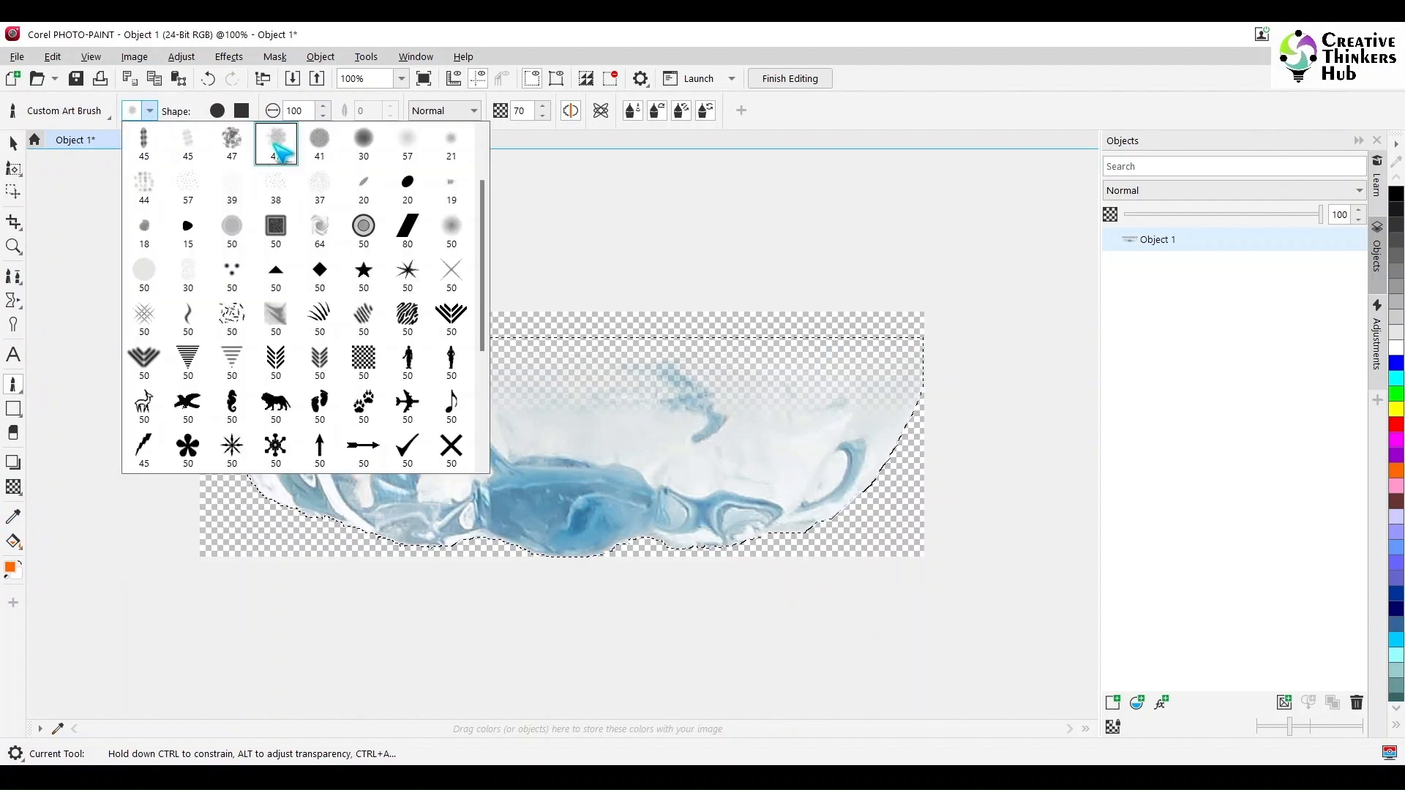
left_click(151, 115)
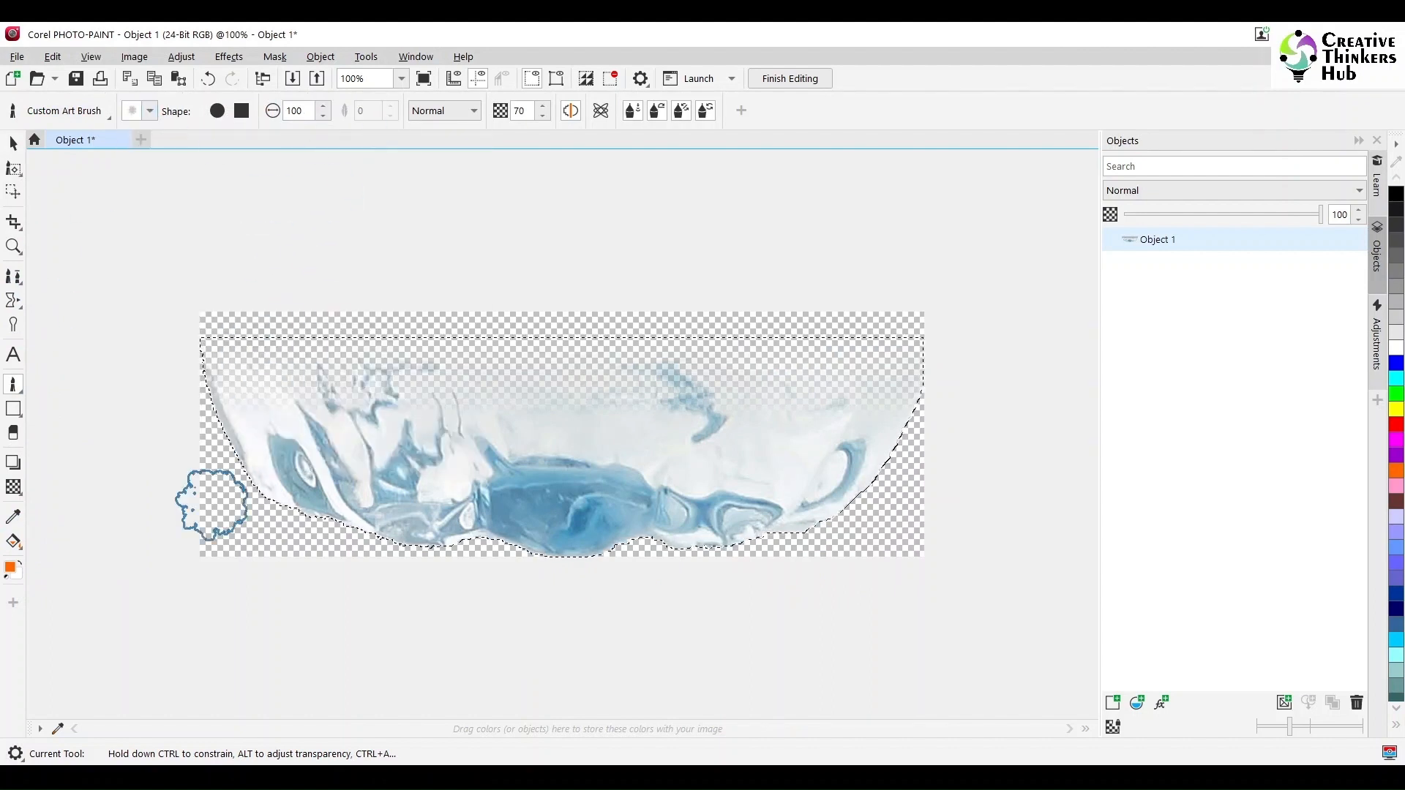
mouse_move(224, 359)
left_mouse_down()
mouse_move(301, 481)
mouse_move(240, 349)
mouse_move(285, 494)
mouse_move(219, 334)
mouse_move(381, 361)
mouse_move(222, 397)
mouse_move(214, 453)
mouse_move(308, 448)
mouse_move(383, 421)
mouse_move(275, 451)
mouse_move(645, 489)
mouse_move(720, 516)
mouse_move(566, 544)
mouse_move(453, 500)
mouse_move(318, 515)
mouse_move(154, 476)
mouse_move(508, 411)
mouse_move(129, 419)
mouse_move(256, 320)
mouse_move(144, 396)
mouse_move(127, 425)
mouse_move(377, 417)
mouse_move(552, 330)
mouse_move(590, 396)
mouse_move(927, 359)
mouse_move(611, 423)
mouse_move(622, 449)
mouse_move(756, 479)
mouse_move(689, 485)
mouse_move(667, 322)
mouse_move(699, 357)
mouse_move(313, 482)
mouse_move(430, 486)
mouse_move(825, 340)
mouse_move(826, 395)
left_mouse_up()
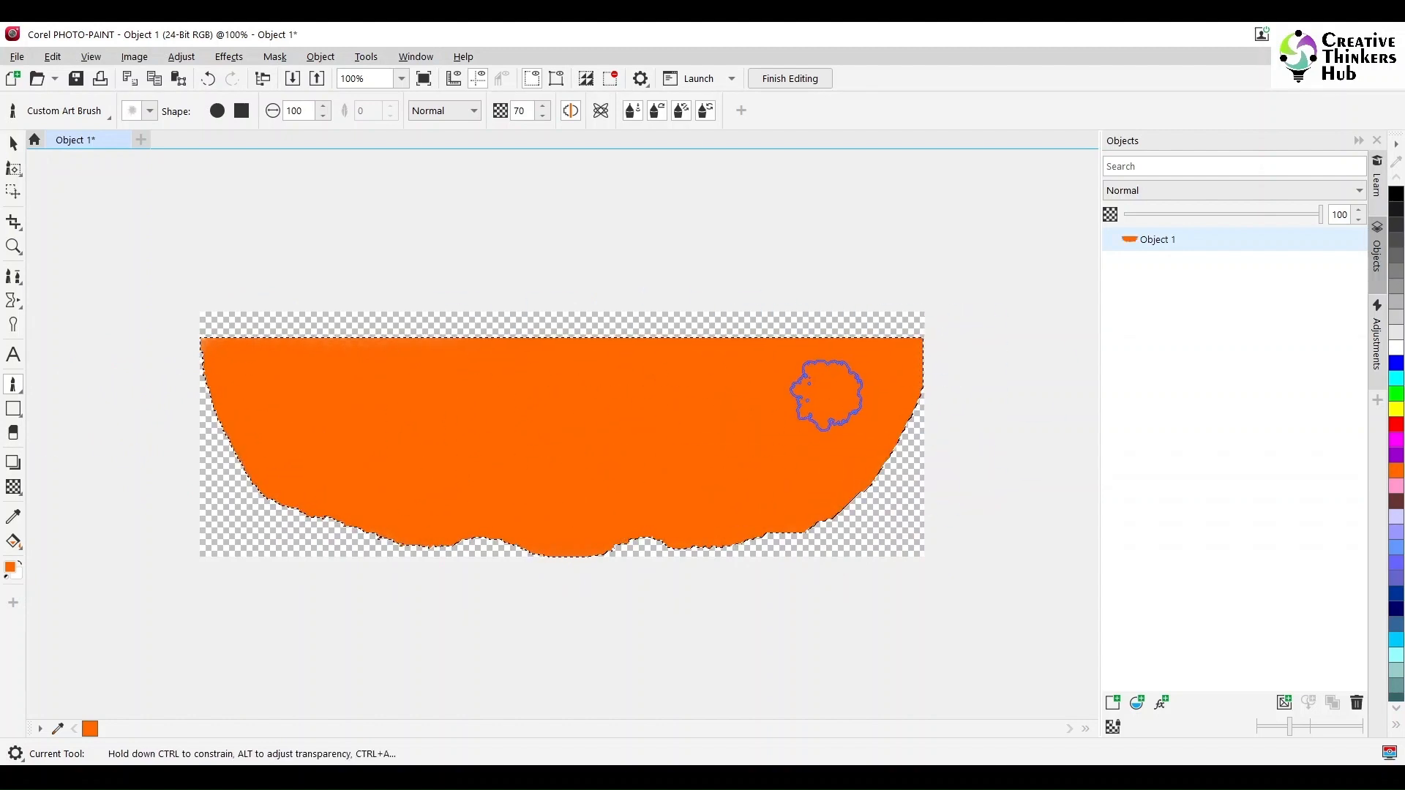
left_click(792, 81)
left_click(660, 448)
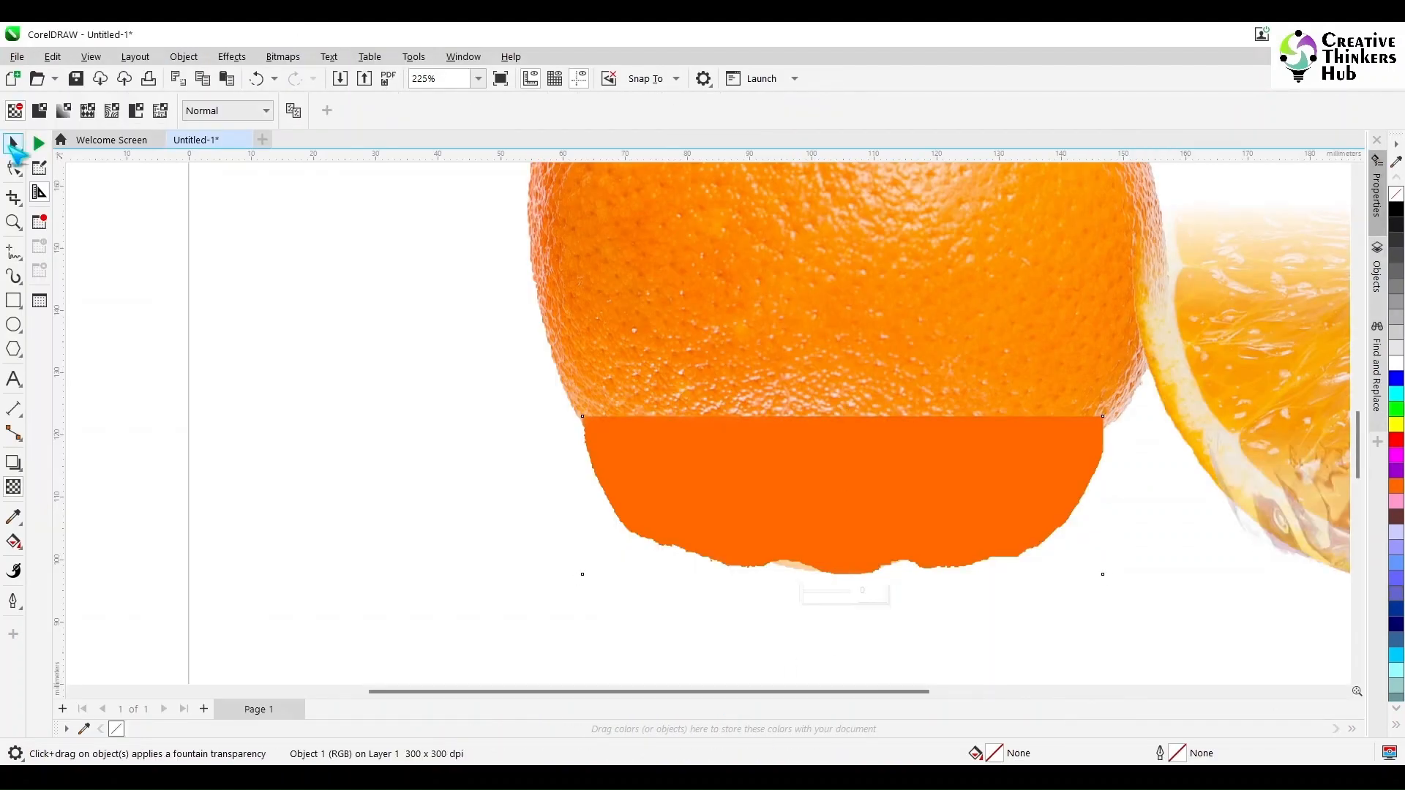
Step: Try moving the clear bottle base copy 100 mm left to align it with the orange-painted base beneath the orange
left_click(15, 146)
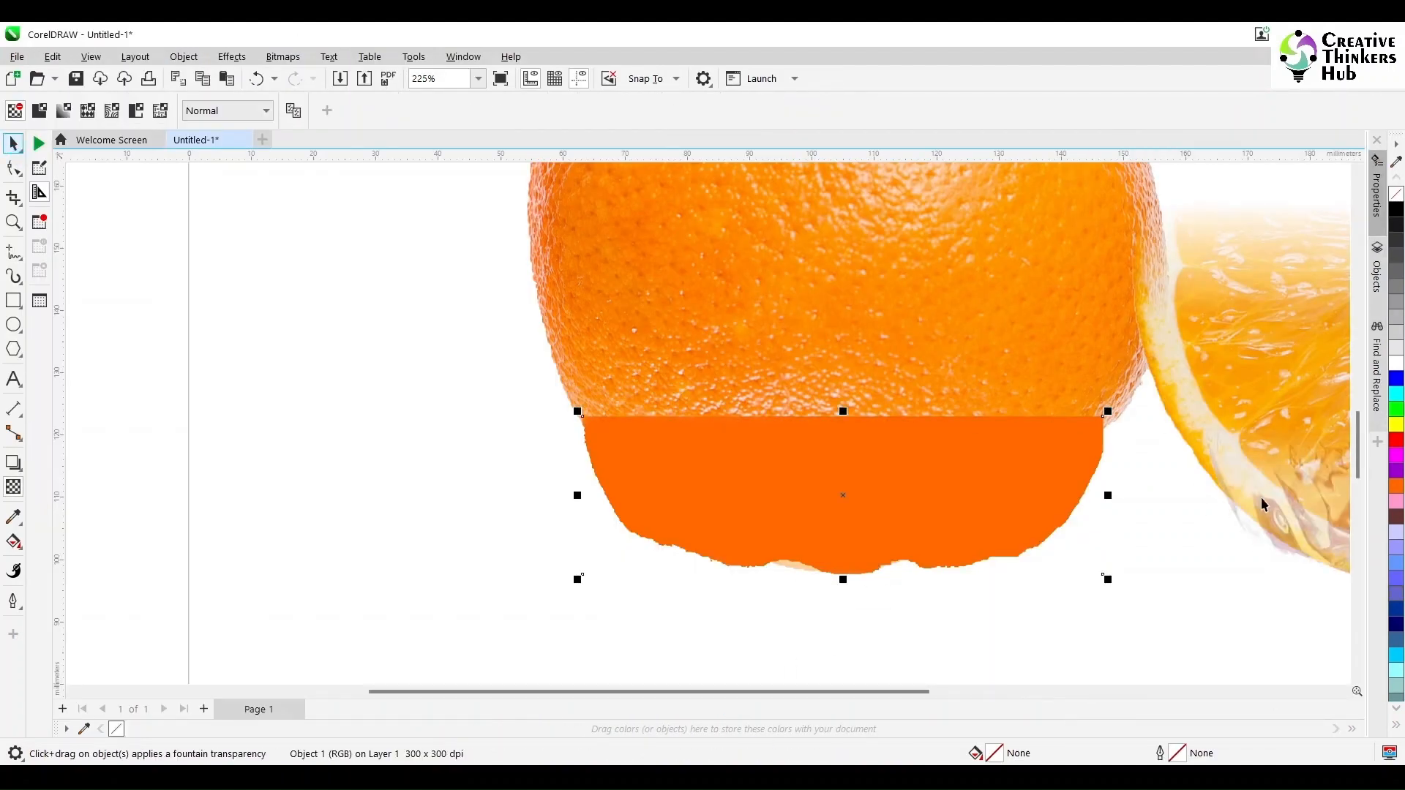
left_click(1264, 500)
key("Left")
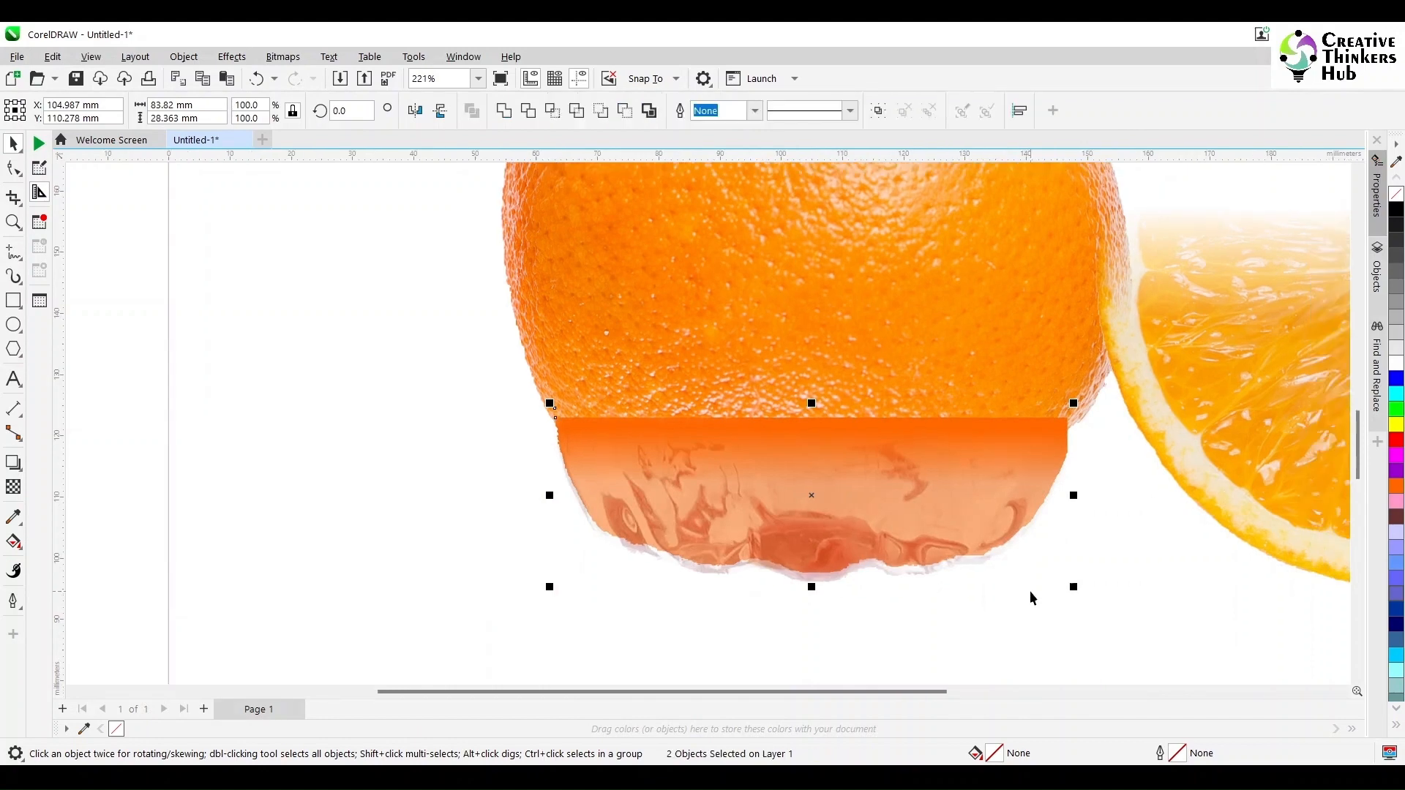
scroll(1029, 593, "up", 1)
left_click(517, 575)
key("ctrl+z")
left_click(680, 524)
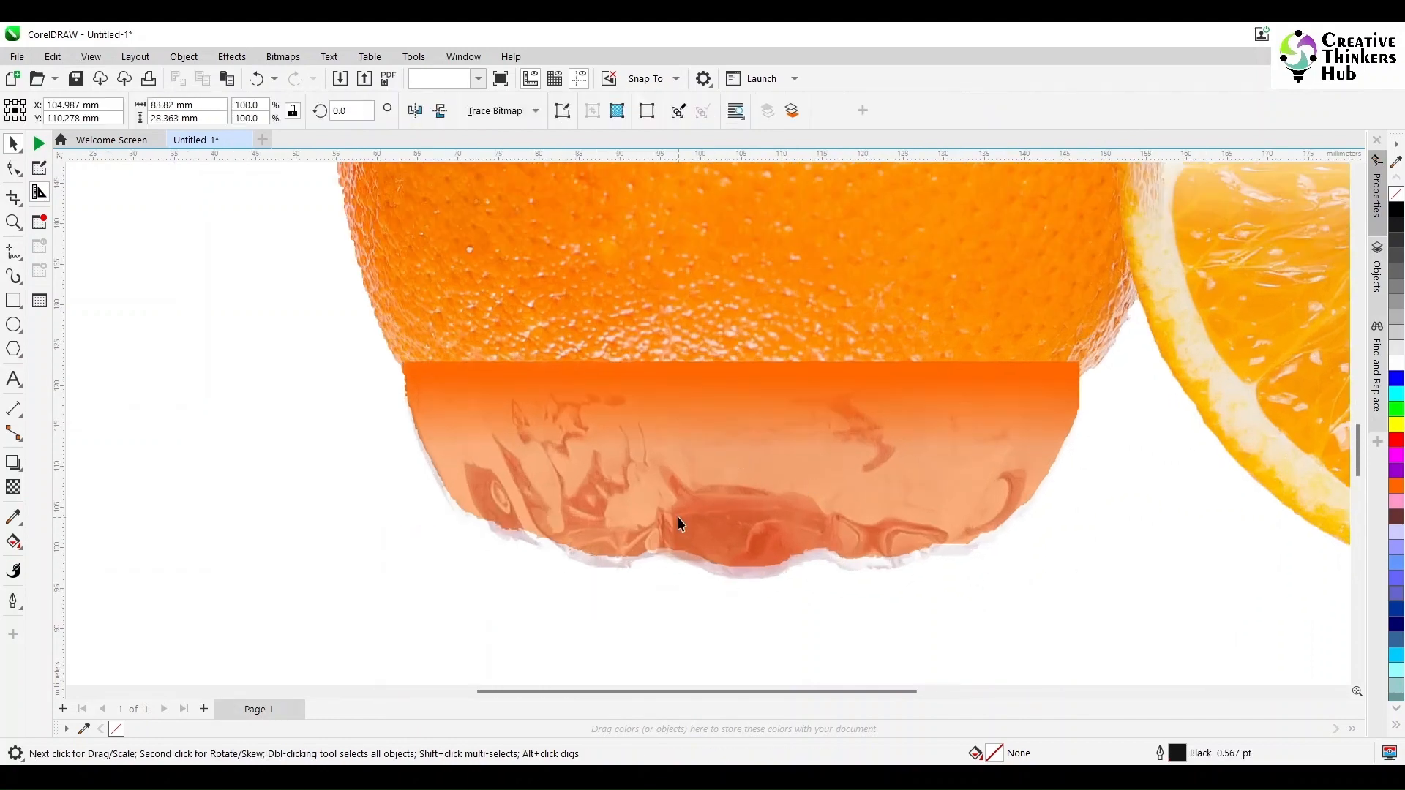
Step: Try replacing the painted base's uniform transparency with a fountain transparency that fades its lower part into the clear base
left_click(14, 487)
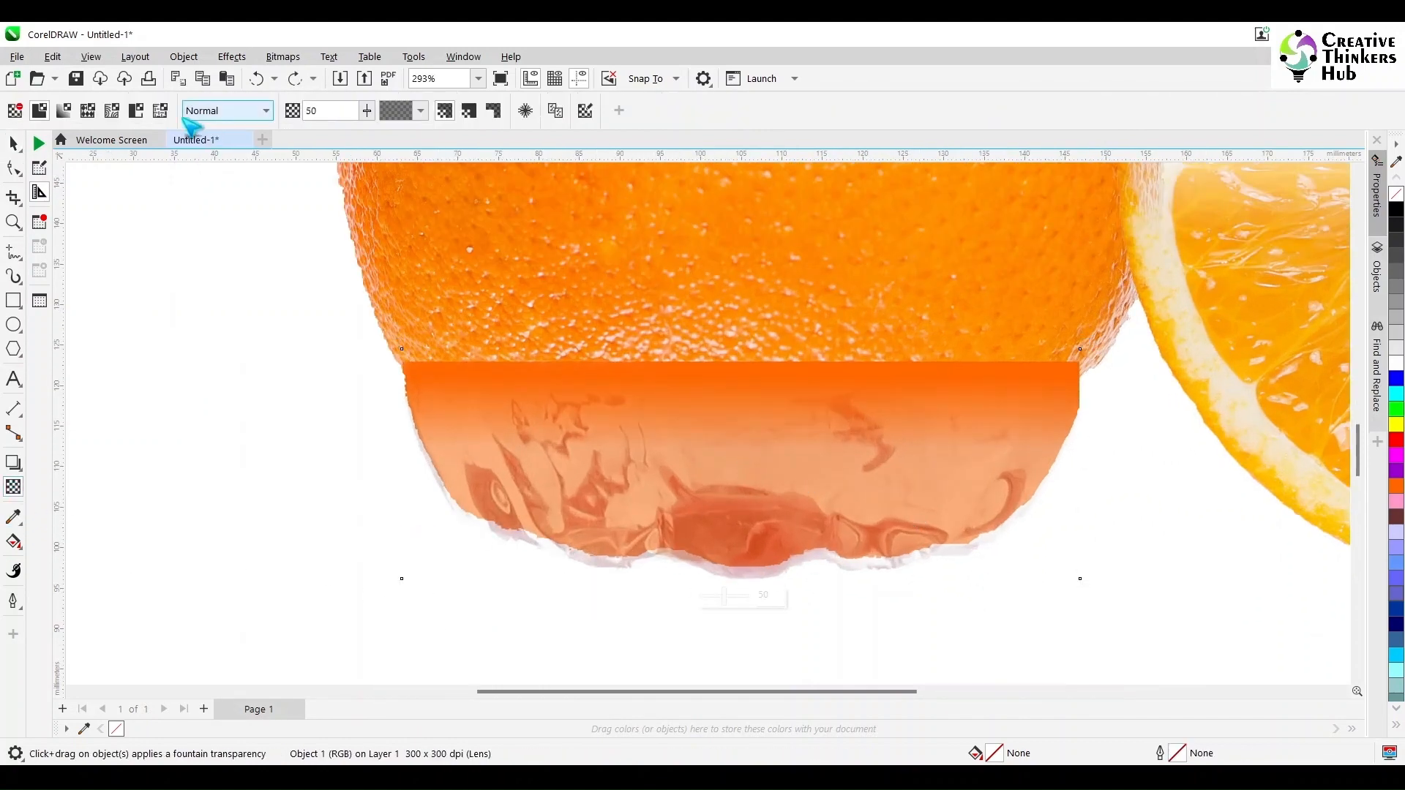
left_click(15, 110)
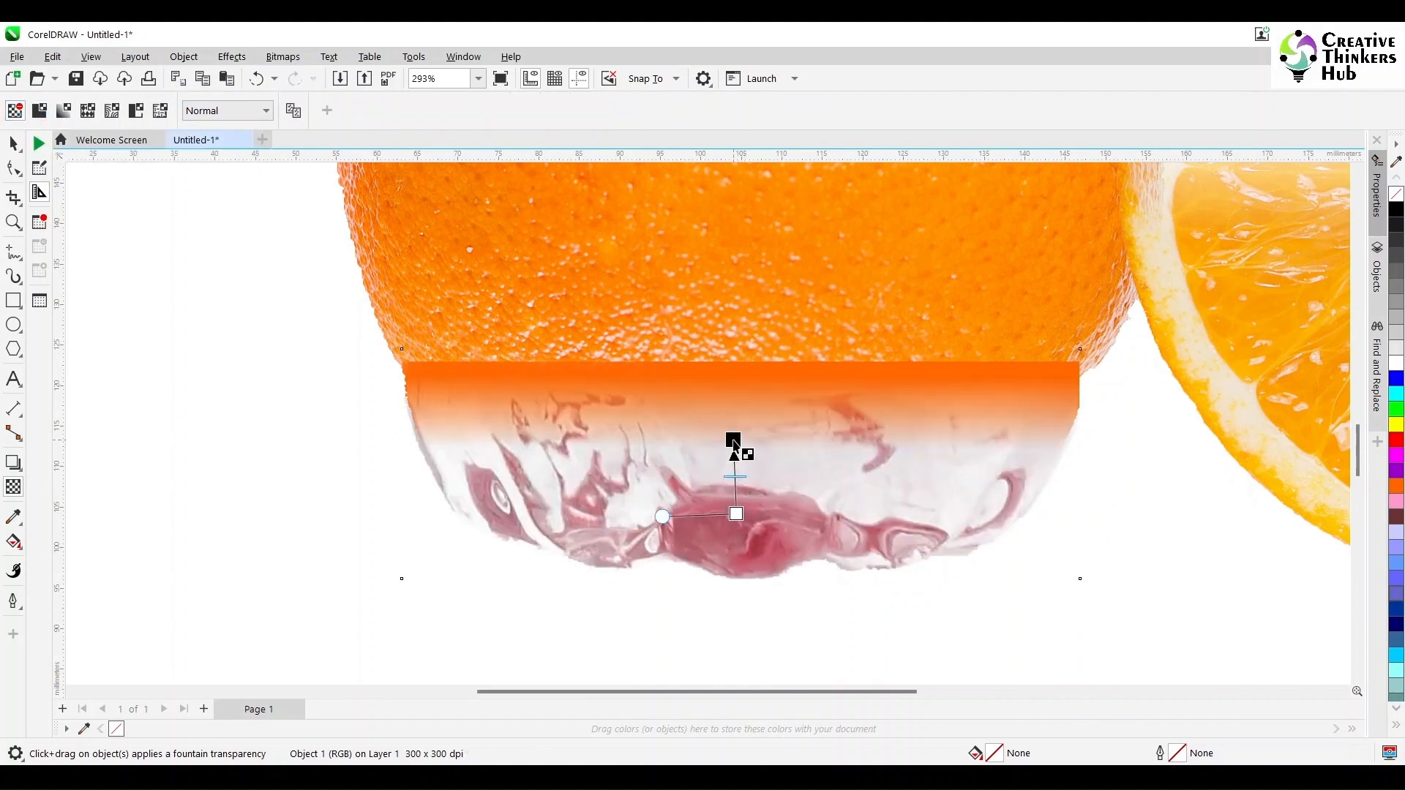
mouse_move(734, 442)
left_mouse_down()
mouse_move(730, 559)
mouse_move(731, 456)
left_mouse_up()
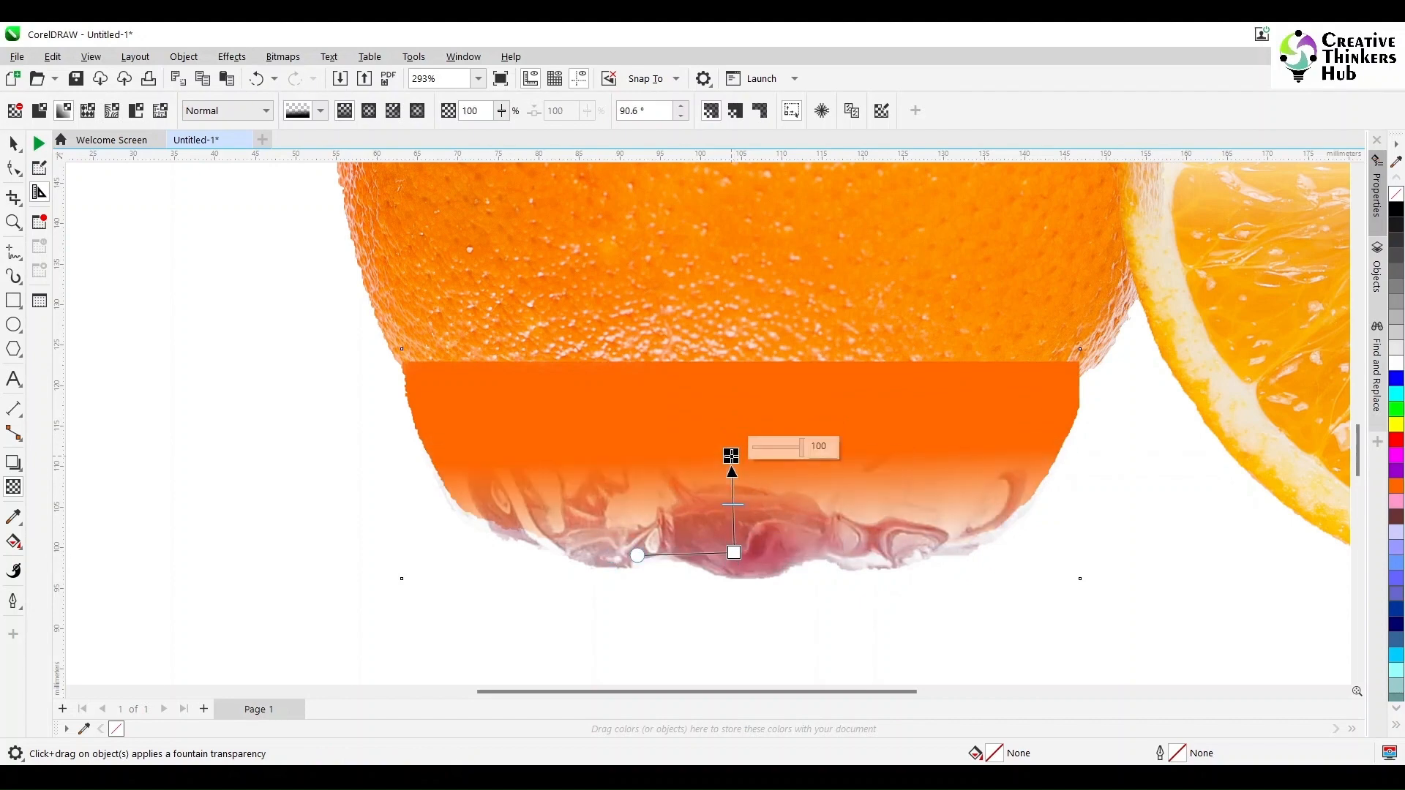
left_click(13, 142)
Step: Open the orange-painted base in Corel PHOTO-PAINT and set the Eraser to the soft size 57 nib
left_click(283, 57)
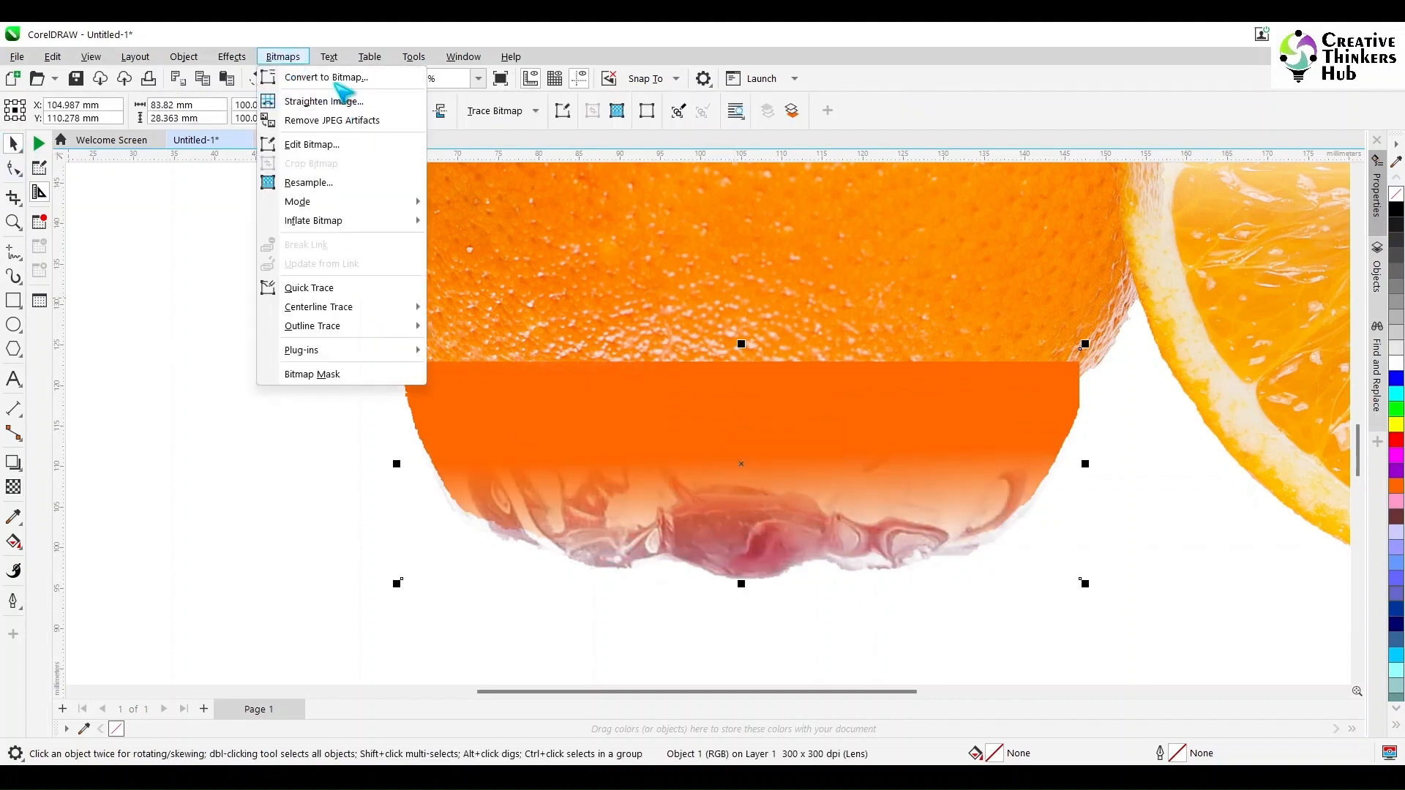
left_click(318, 75)
left_click(722, 493)
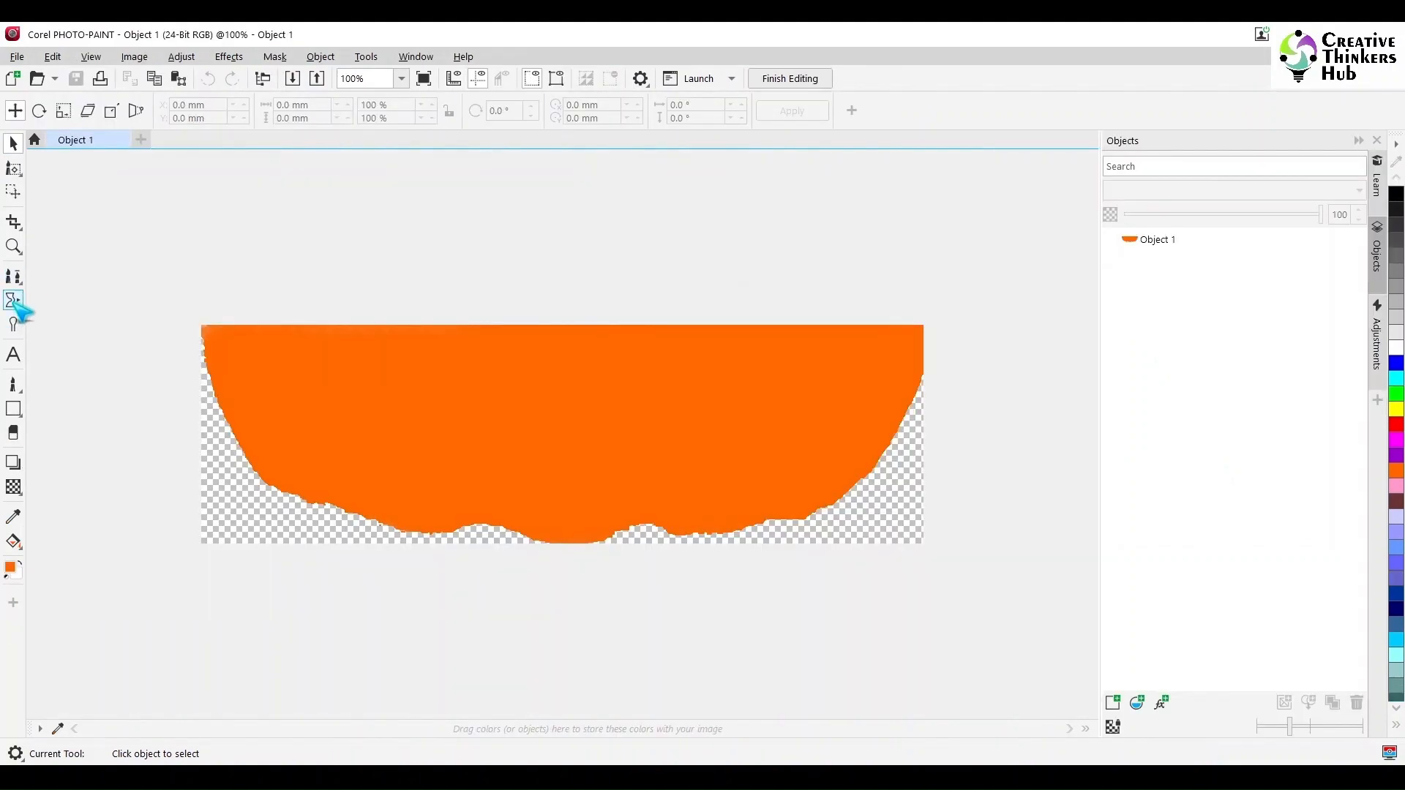
left_click(13, 433)
left_click(31, 110)
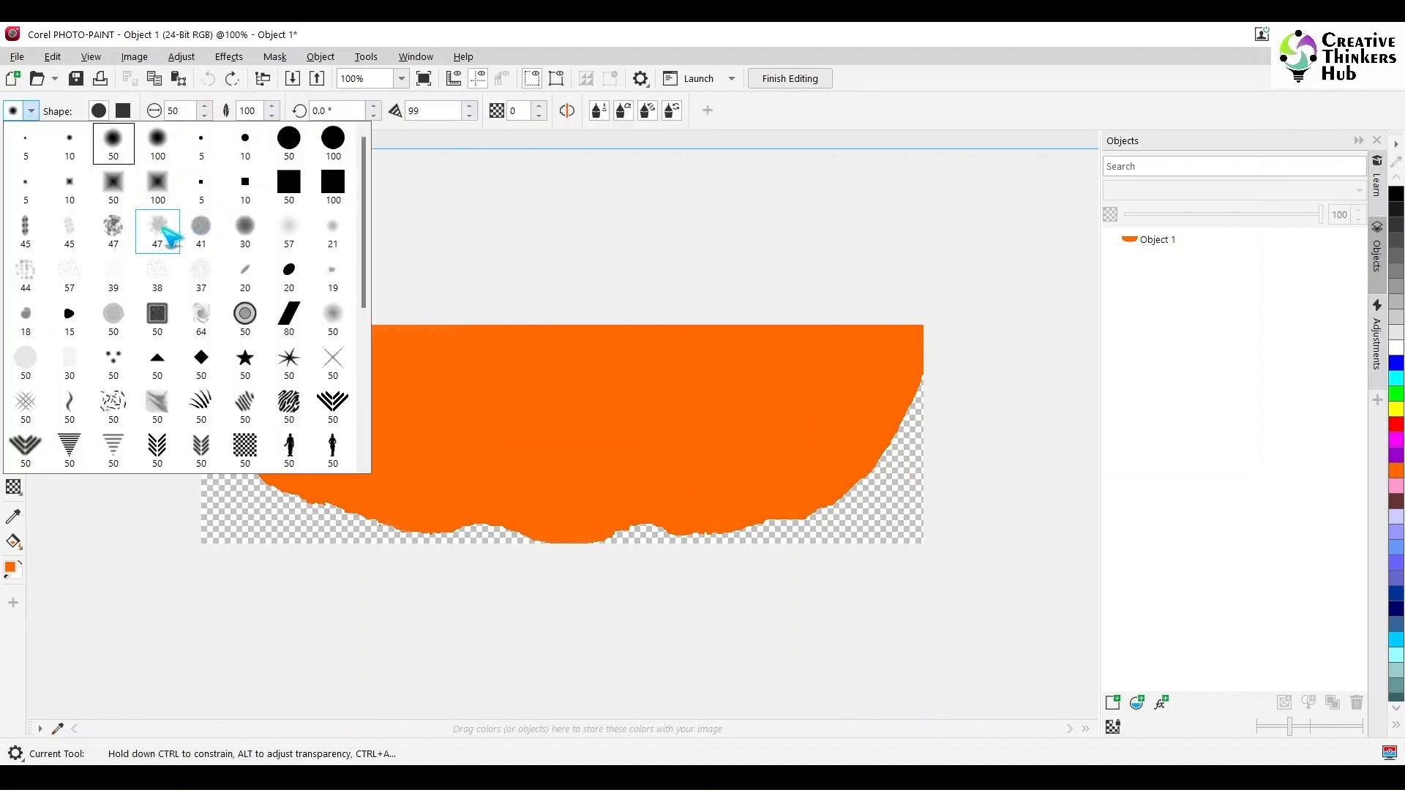
left_click(201, 225)
left_click(31, 110)
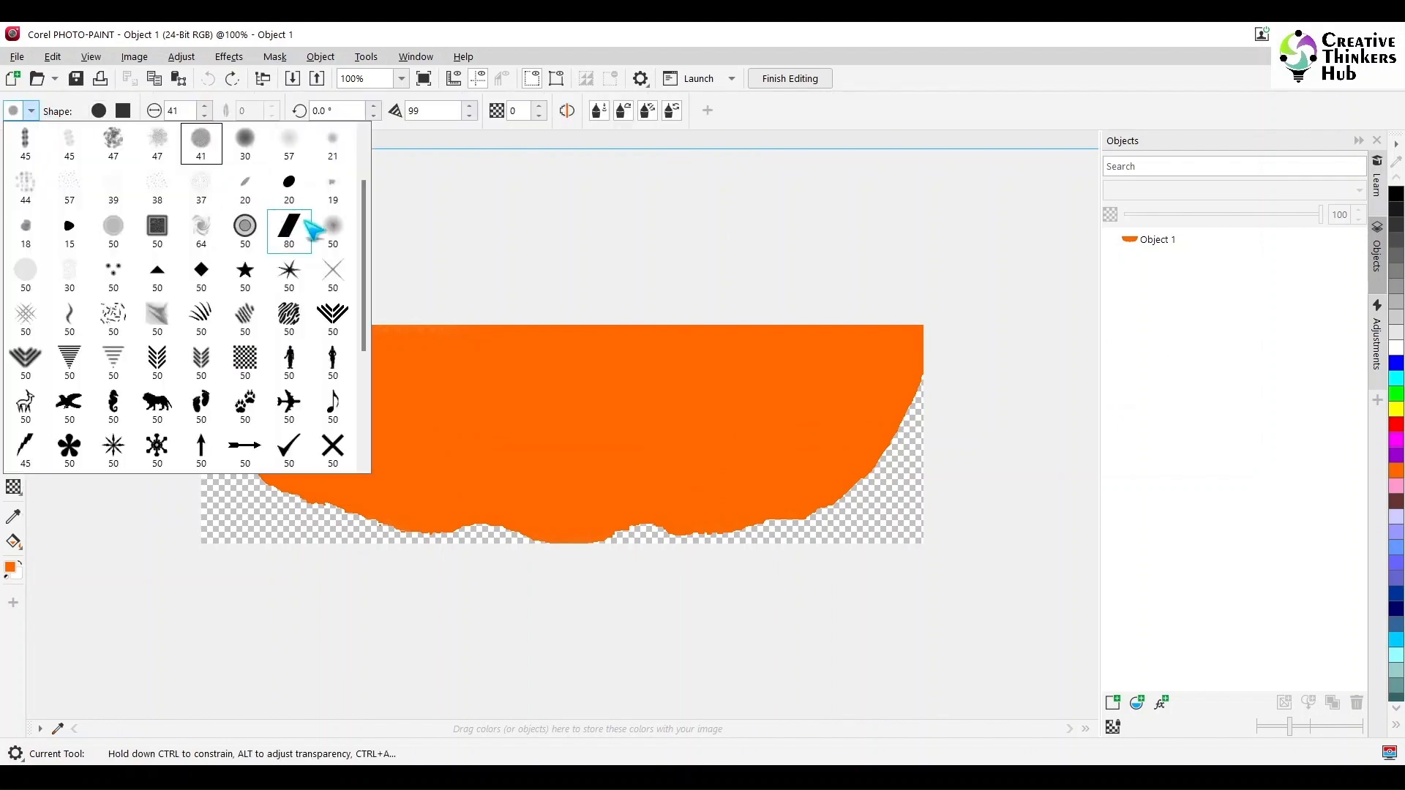
left_click(289, 139)
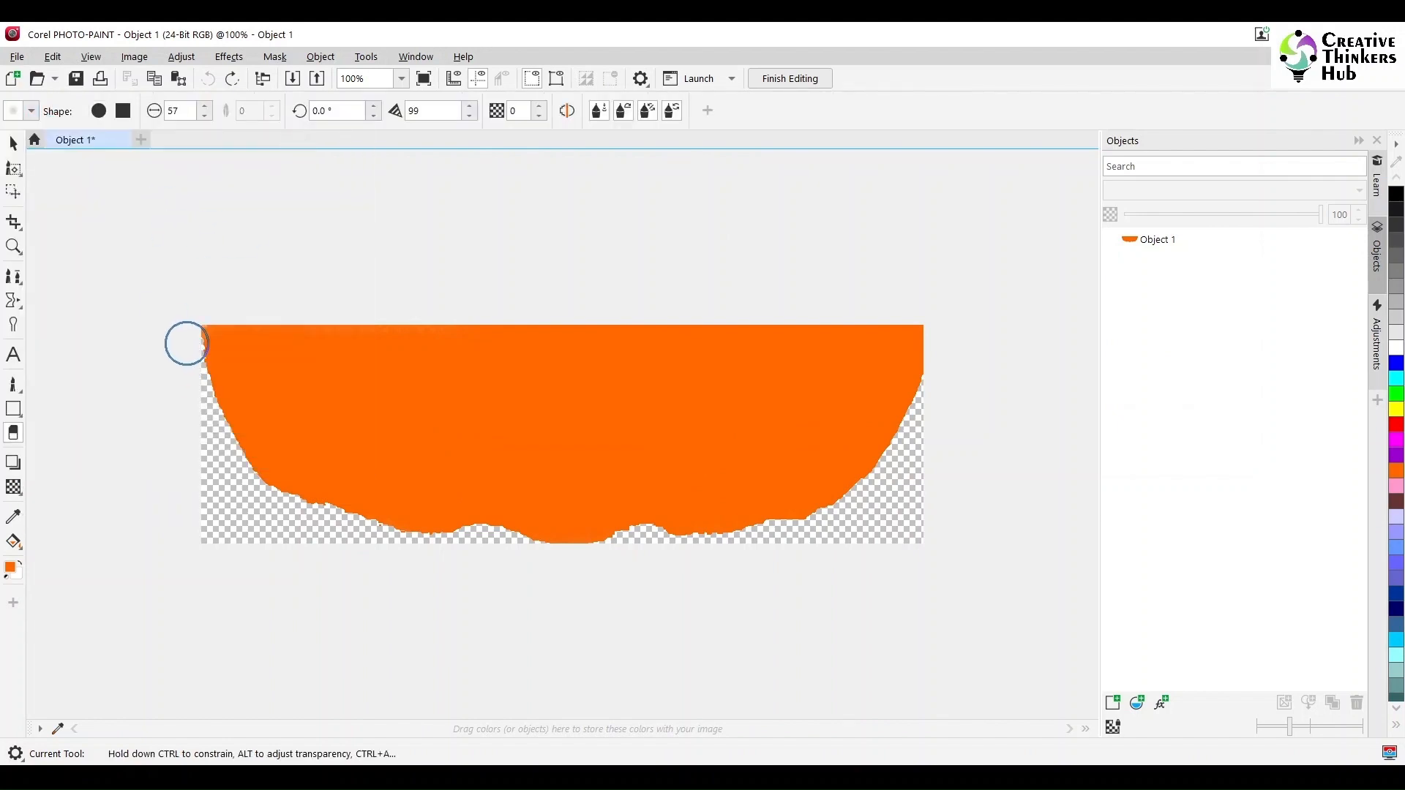
Step: Soften the sides and underside of the painted base by erasing along its edges, and return it to CorelDRAW
mouse_move(186, 343)
left_mouse_down()
mouse_move(239, 470)
mouse_move(192, 376)
left_mouse_up()
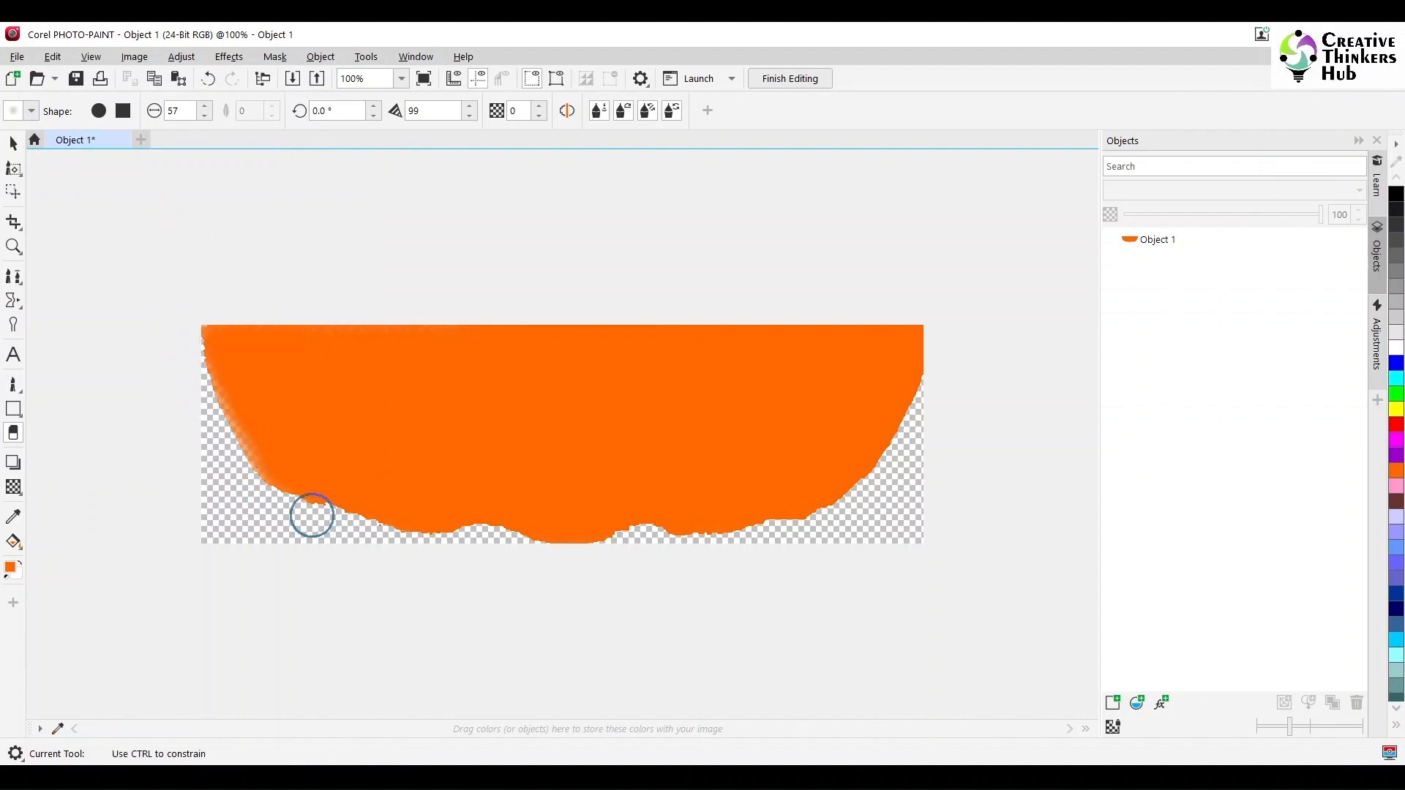
mouse_move(323, 514)
left_mouse_down()
mouse_move(384, 538)
mouse_move(282, 515)
mouse_move(516, 540)
mouse_move(473, 540)
mouse_move(601, 565)
mouse_move(606, 544)
mouse_move(560, 545)
mouse_move(720, 554)
mouse_move(728, 532)
mouse_move(712, 539)
mouse_move(875, 475)
mouse_move(844, 487)
mouse_move(925, 405)
mouse_move(933, 344)
mouse_move(902, 402)
mouse_move(775, 520)
mouse_move(928, 392)
mouse_move(847, 502)
left_mouse_up()
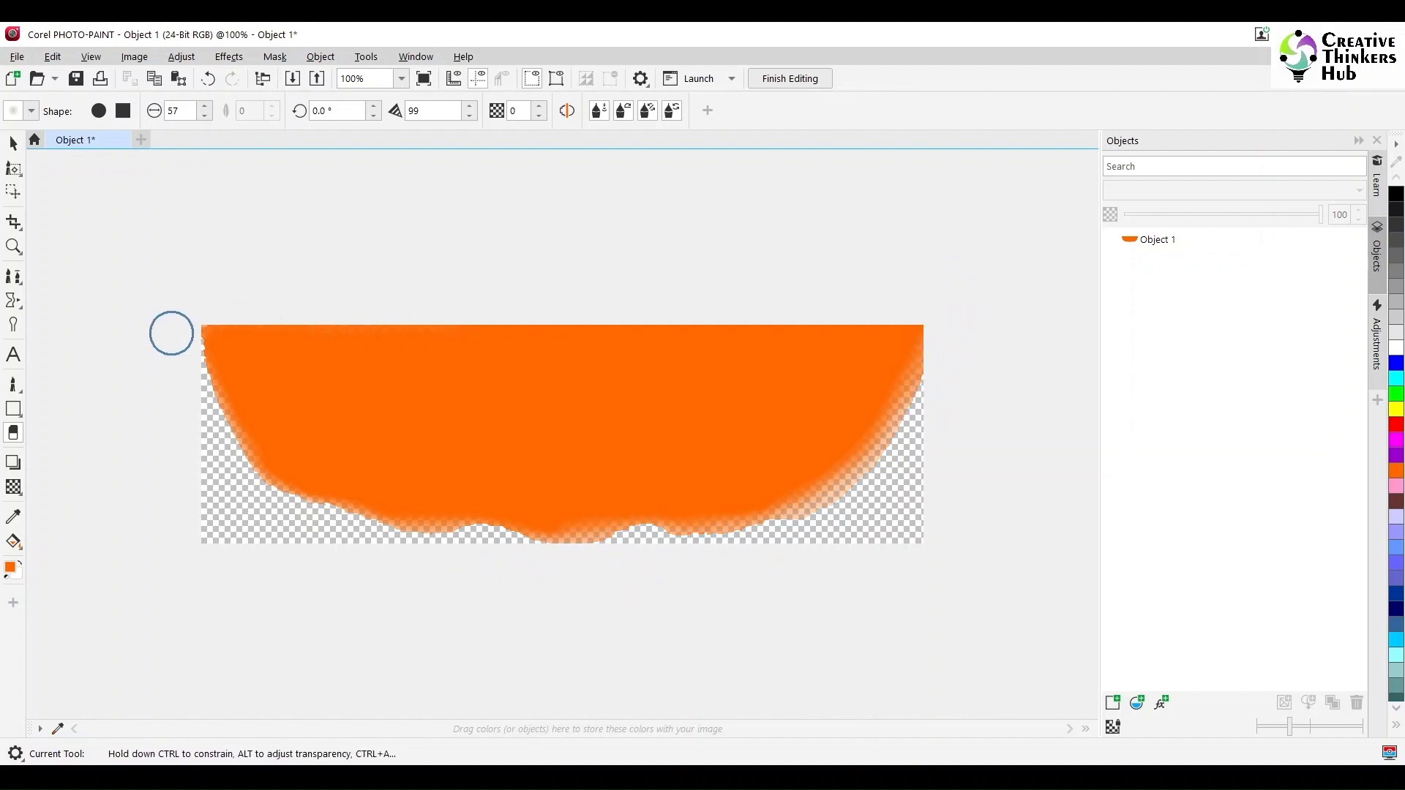
mouse_move(169, 332)
left_mouse_down()
mouse_move(226, 493)
mouse_move(226, 446)
mouse_move(317, 510)
left_mouse_up()
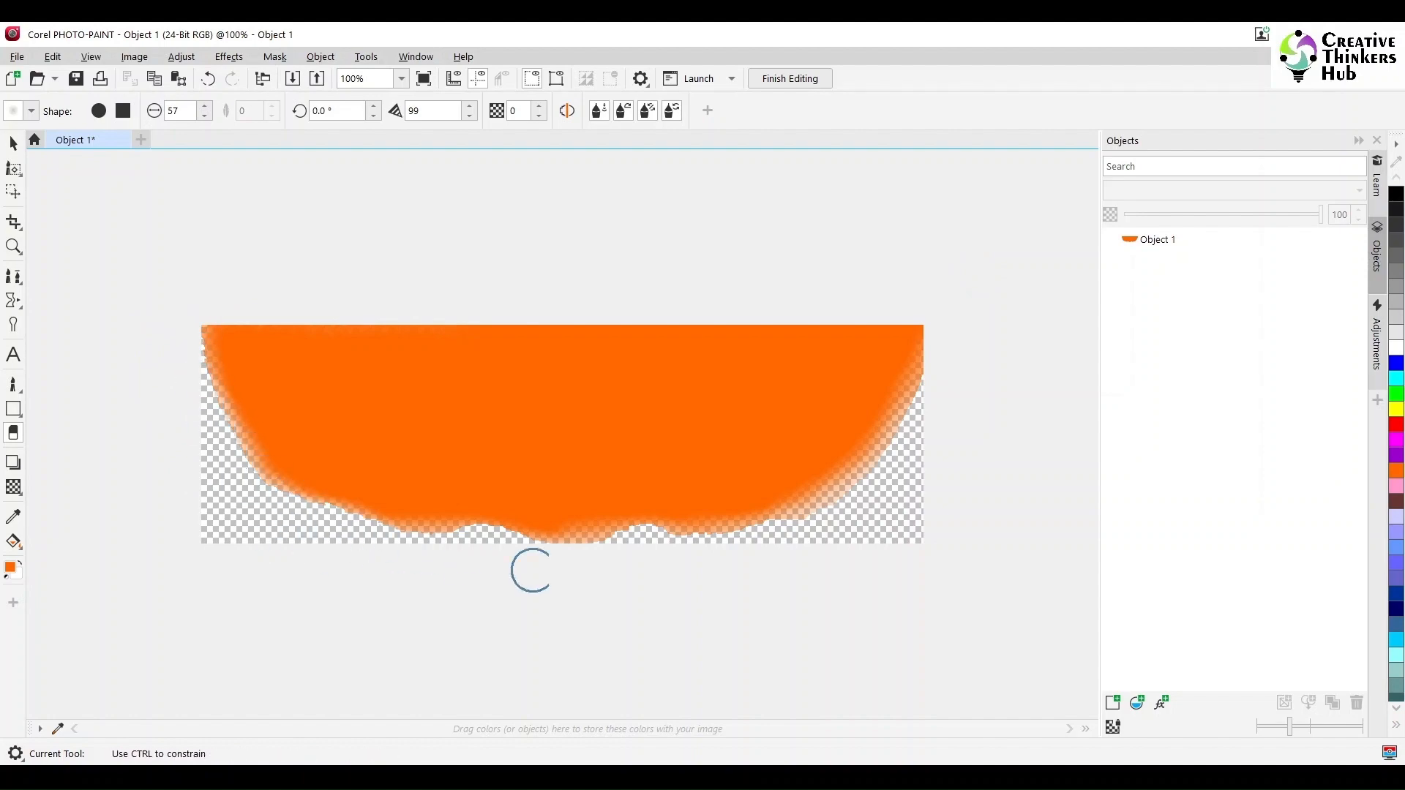
left_click(786, 82)
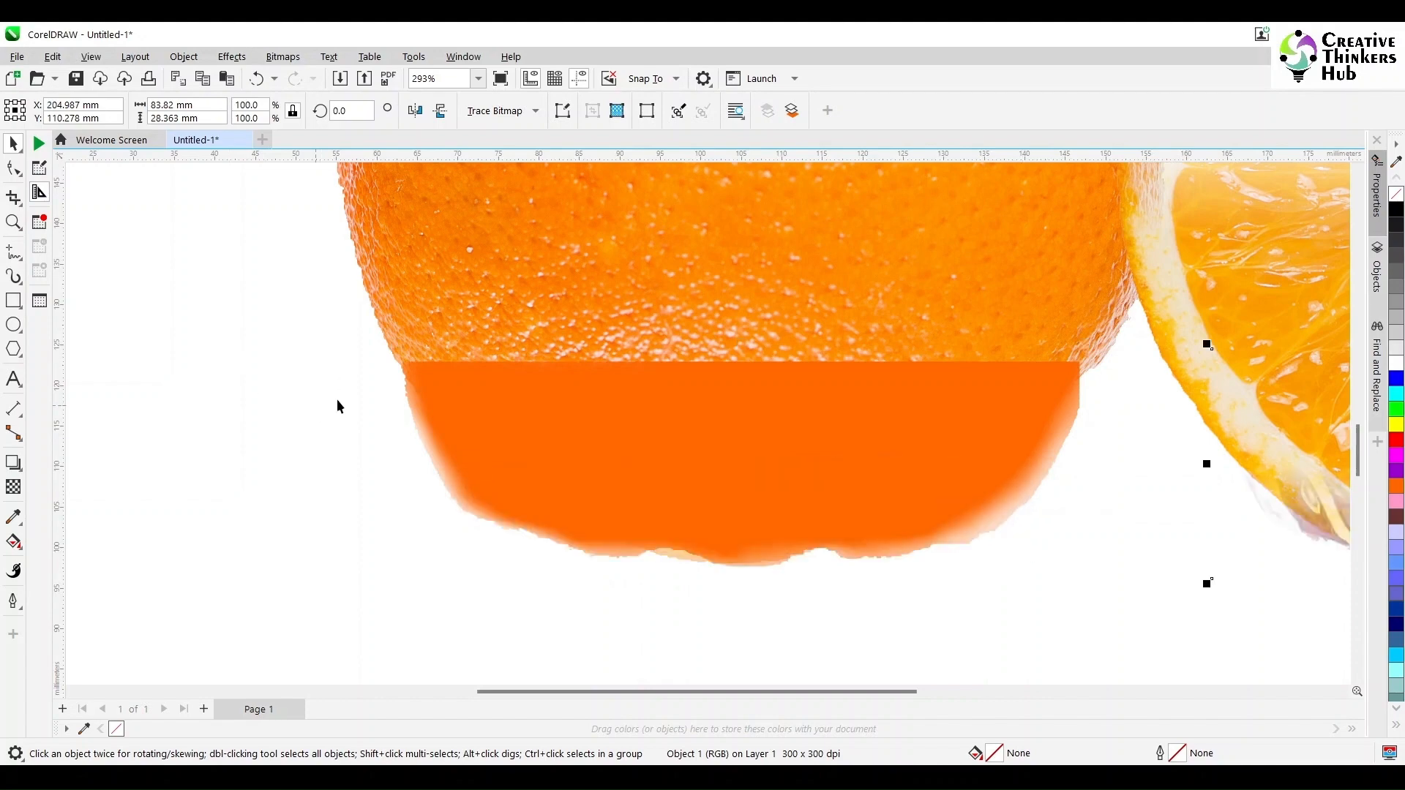
Step: Fade the top edge of the painted base into the orange with a vertical fountain transparency
left_click(13, 486)
left_click_drag(724, 367, 727, 432)
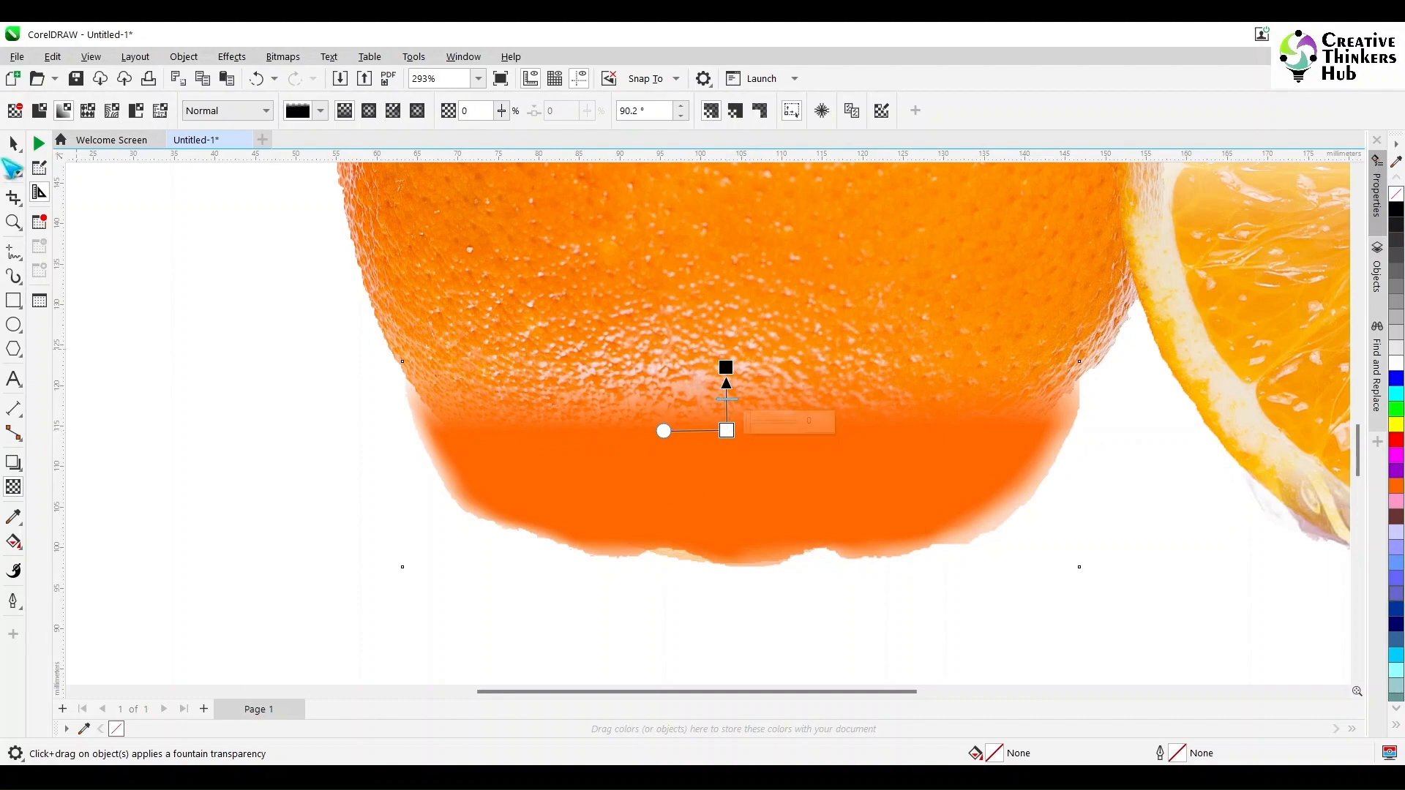
key("space")
left_click(1286, 477)
scroll(1109, 476, "down", 5)
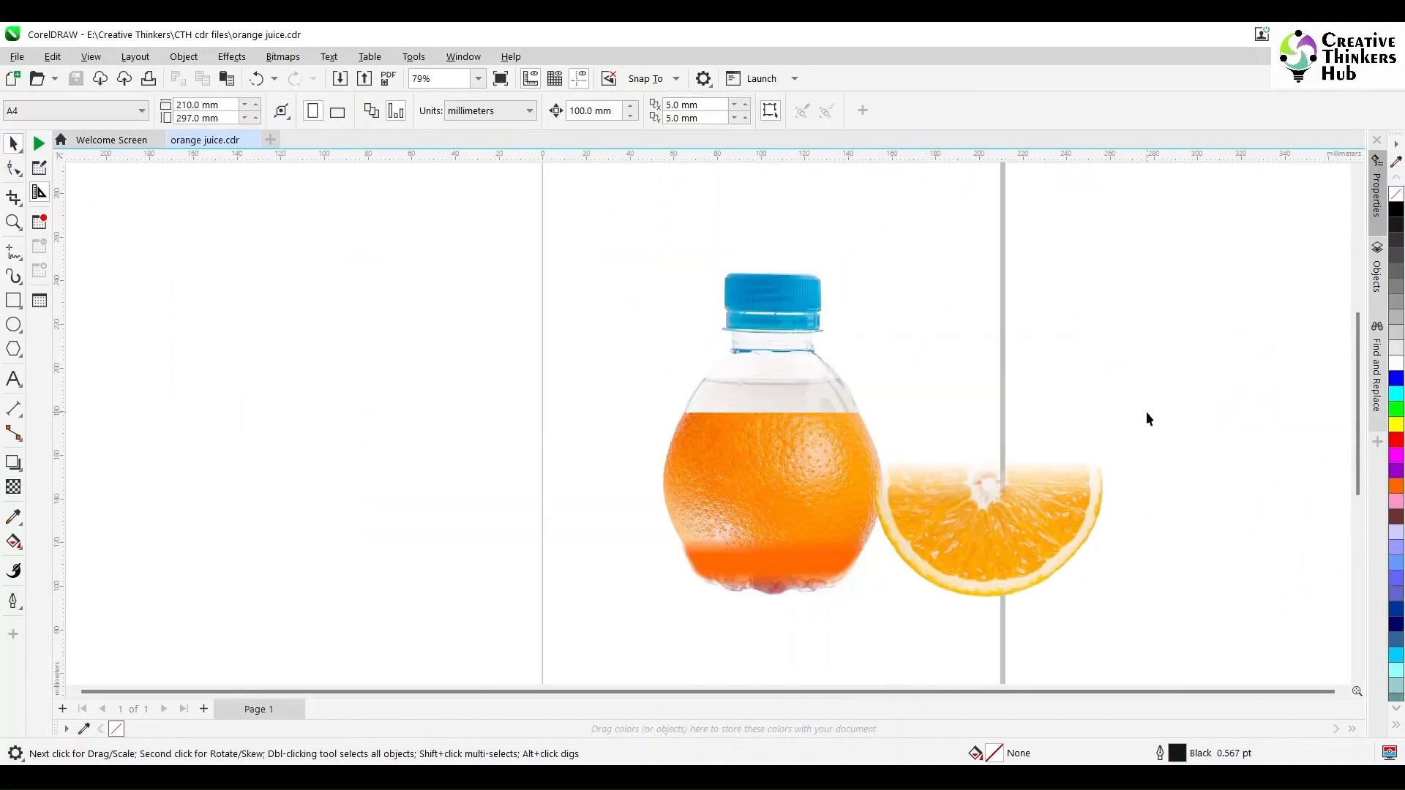
Step: Duplicate the bottle top in place and open the copy in Corel PHOTO-PAINT
scroll(797, 415, "up", 2)
left_click(792, 328)
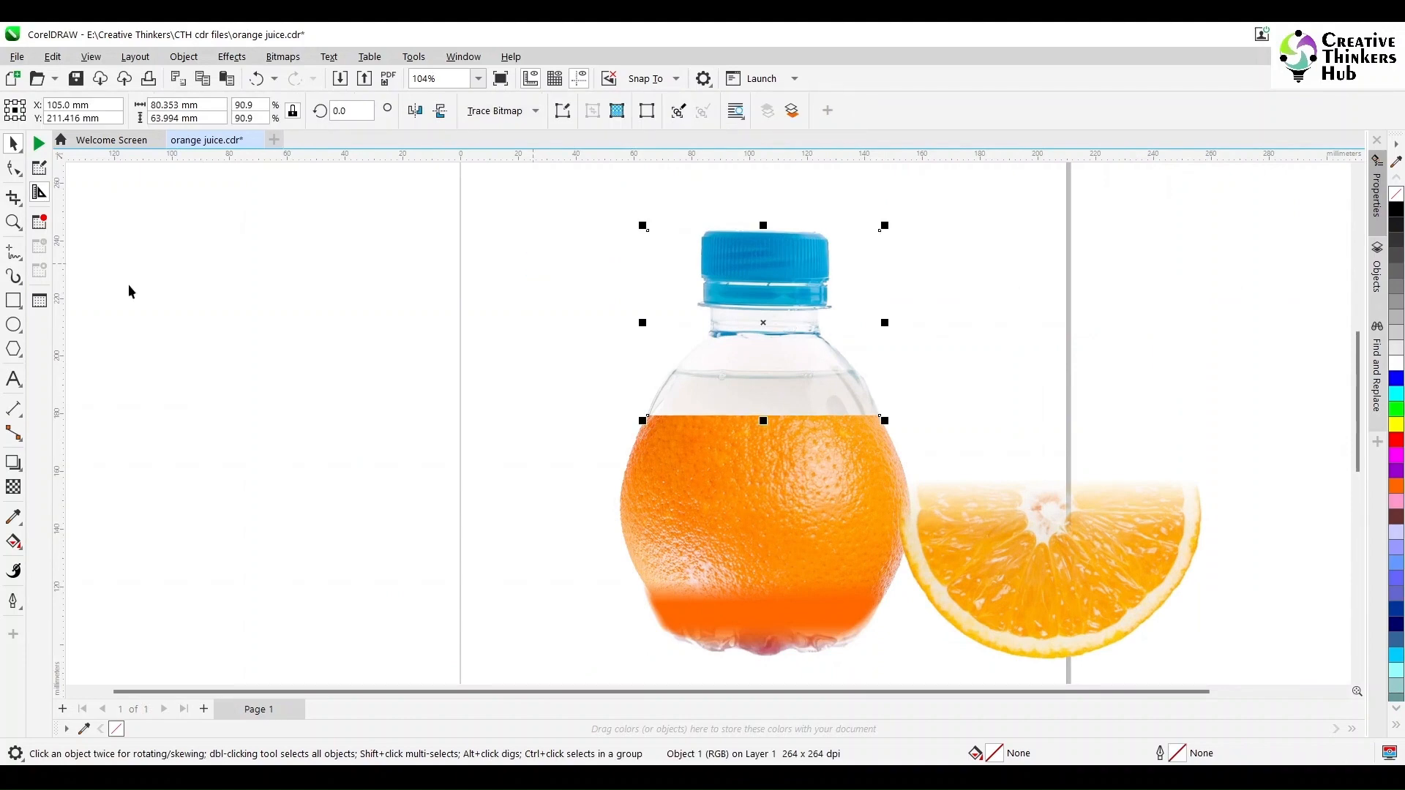
left_click(562, 110)
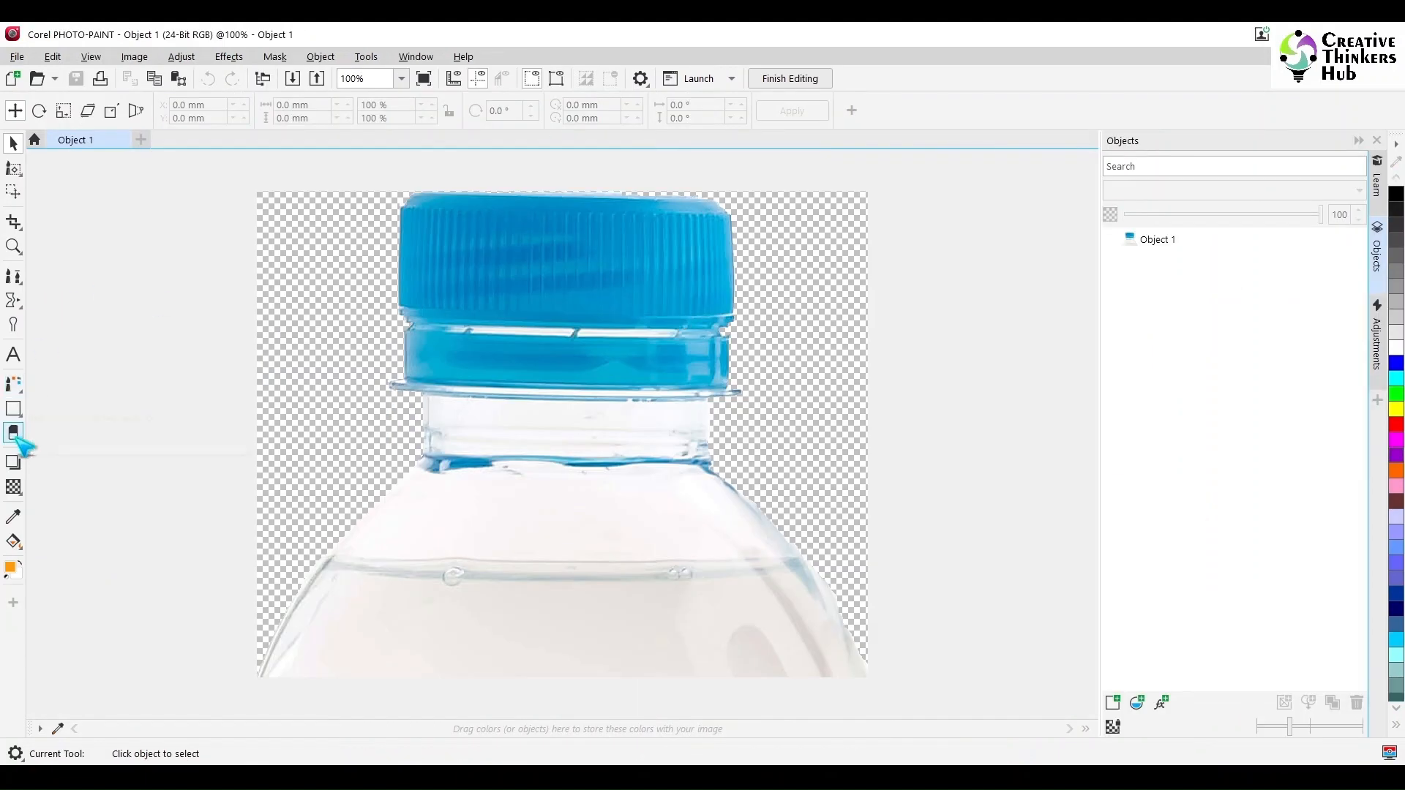
Step: Erase the blue cap from the bottle top copy with the soft Eraser at size 100
left_click(13, 433)
mouse_move(407, 201)
left_mouse_down()
mouse_move(770, 233)
mouse_move(389, 241)
left_mouse_up()
left_click_drag(185, 111, 132, 123)
type("100")
key("Return")
mouse_move(472, 211)
left_mouse_down()
mouse_move(773, 221)
mouse_move(336, 222)
mouse_move(365, 269)
mouse_move(558, 289)
mouse_move(737, 336)
mouse_move(795, 314)
mouse_move(333, 293)
mouse_move(442, 337)
mouse_move(415, 344)
mouse_move(729, 351)
mouse_move(435, 348)
mouse_move(505, 346)
left_mouse_up()
Step: Erase the leftover blue above the bottle's neck ring with a hard round size 100 eraser nib
scroll(503, 346, "up", 2)
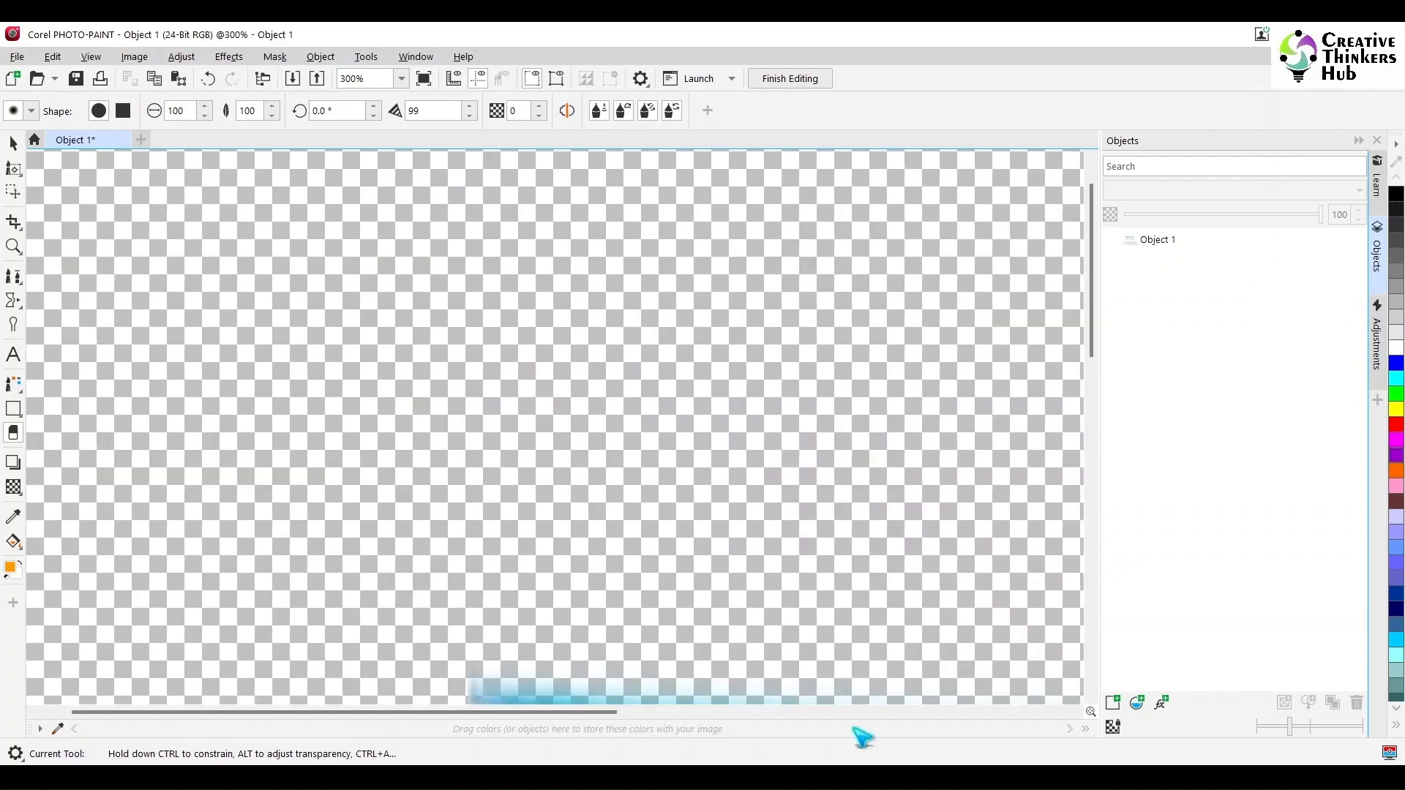
left_click_drag(1091, 247, 1094, 360)
left_click(31, 111)
left_click(189, 146)
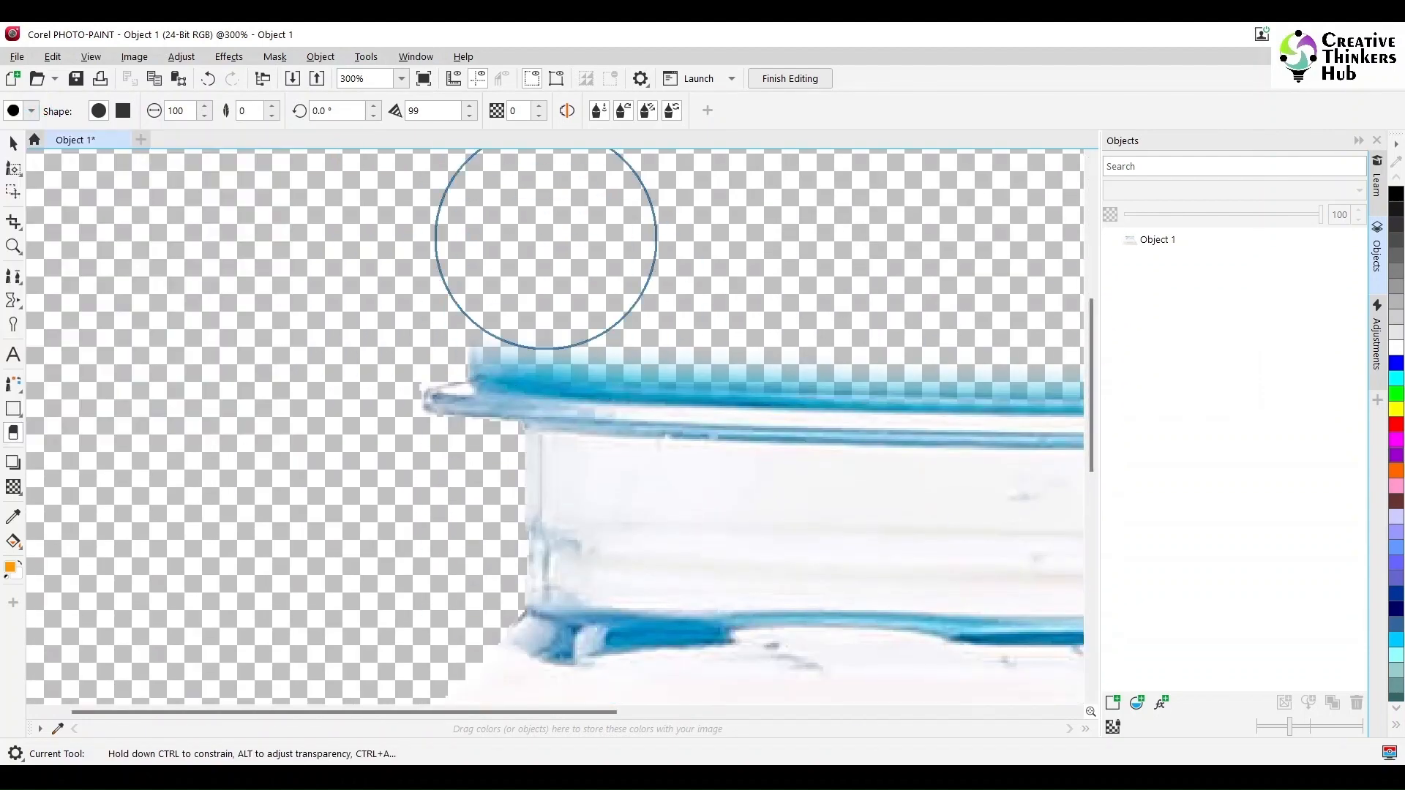
mouse_move(549, 156)
left_mouse_down()
mouse_move(527, 257)
mouse_move(627, 298)
mouse_move(775, 297)
mouse_move(483, 270)
mouse_move(953, 278)
mouse_move(886, 414)
left_mouse_up()
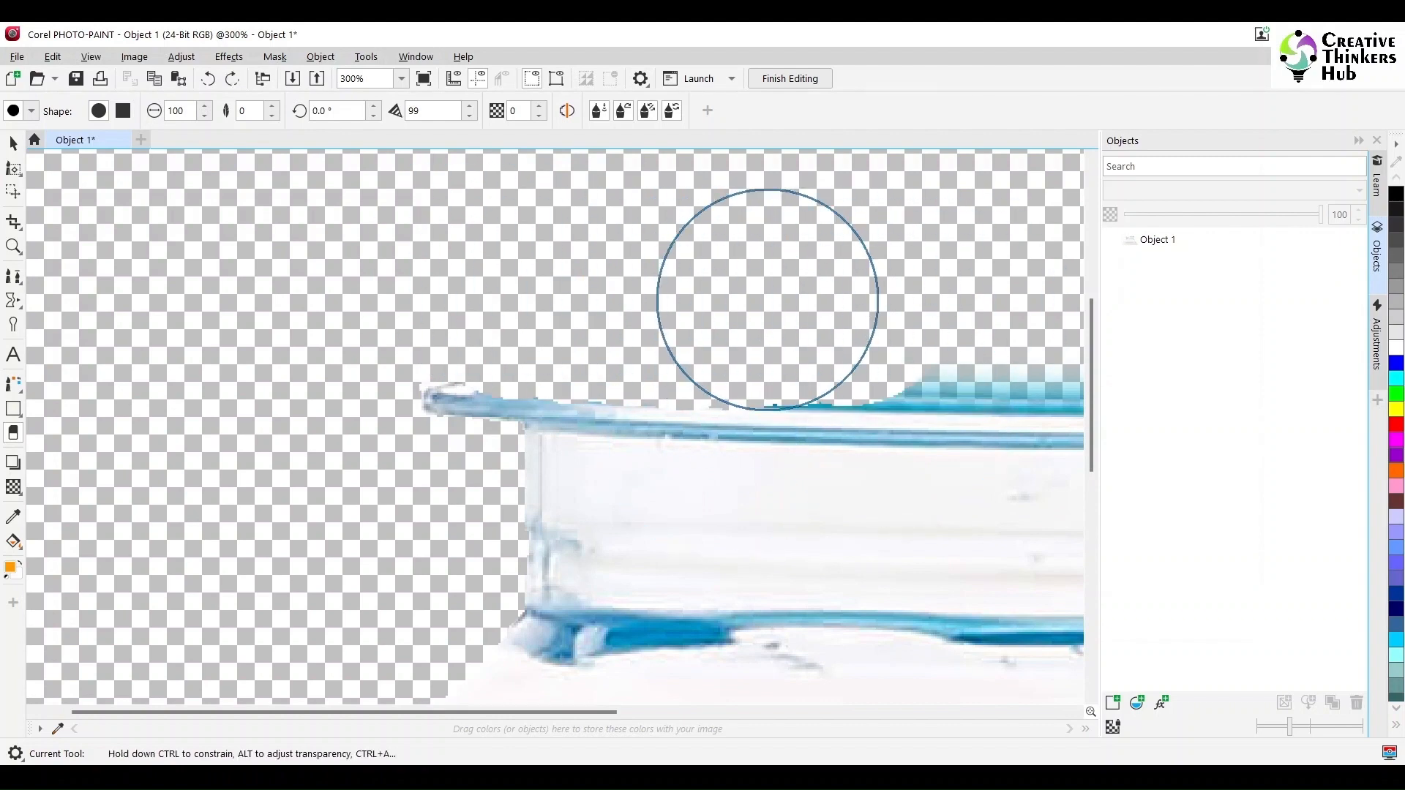
left_click_drag(518, 712, 895, 714)
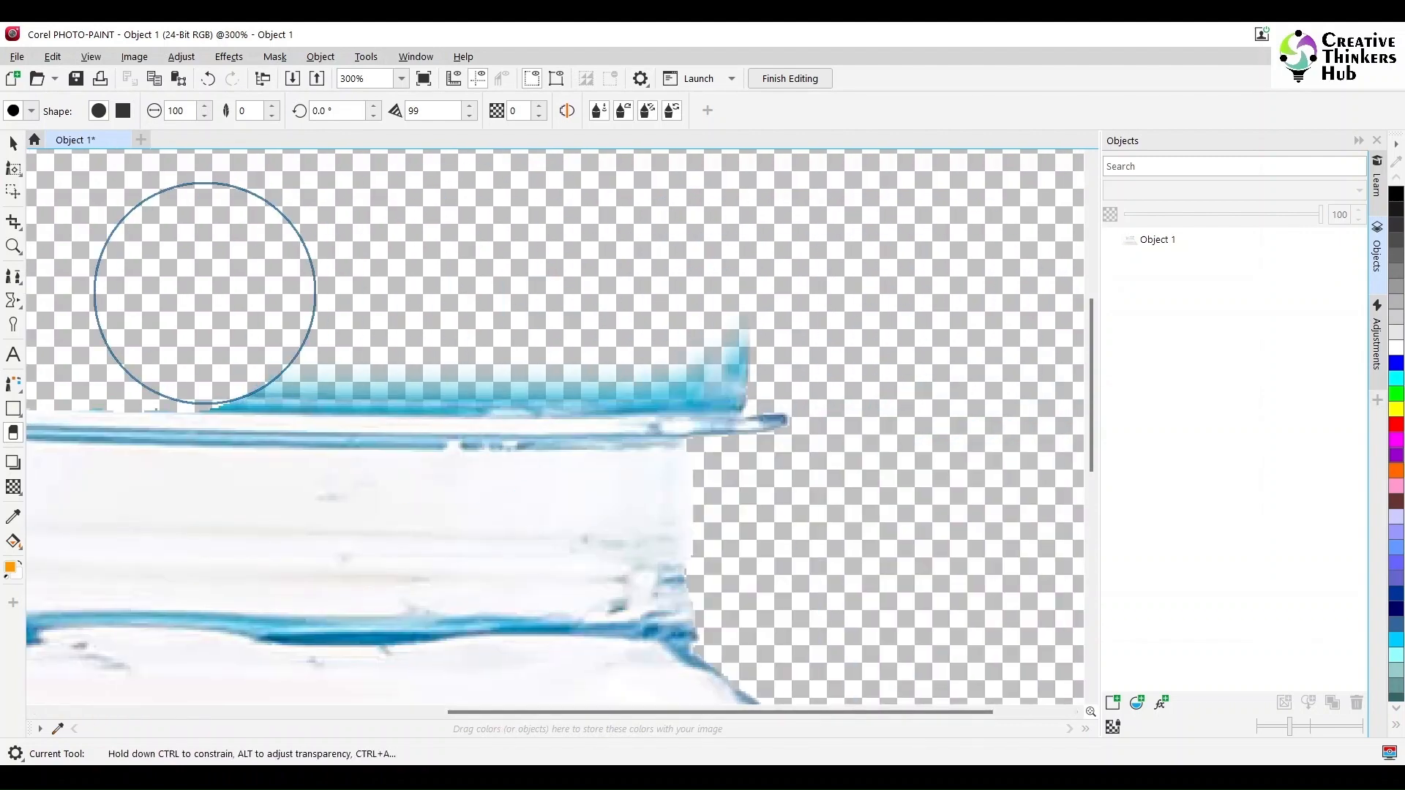
mouse_move(204, 294)
left_mouse_down()
mouse_move(776, 291)
mouse_move(204, 300)
mouse_move(847, 305)
left_mouse_up()
scroll(924, 530, "down", 2)
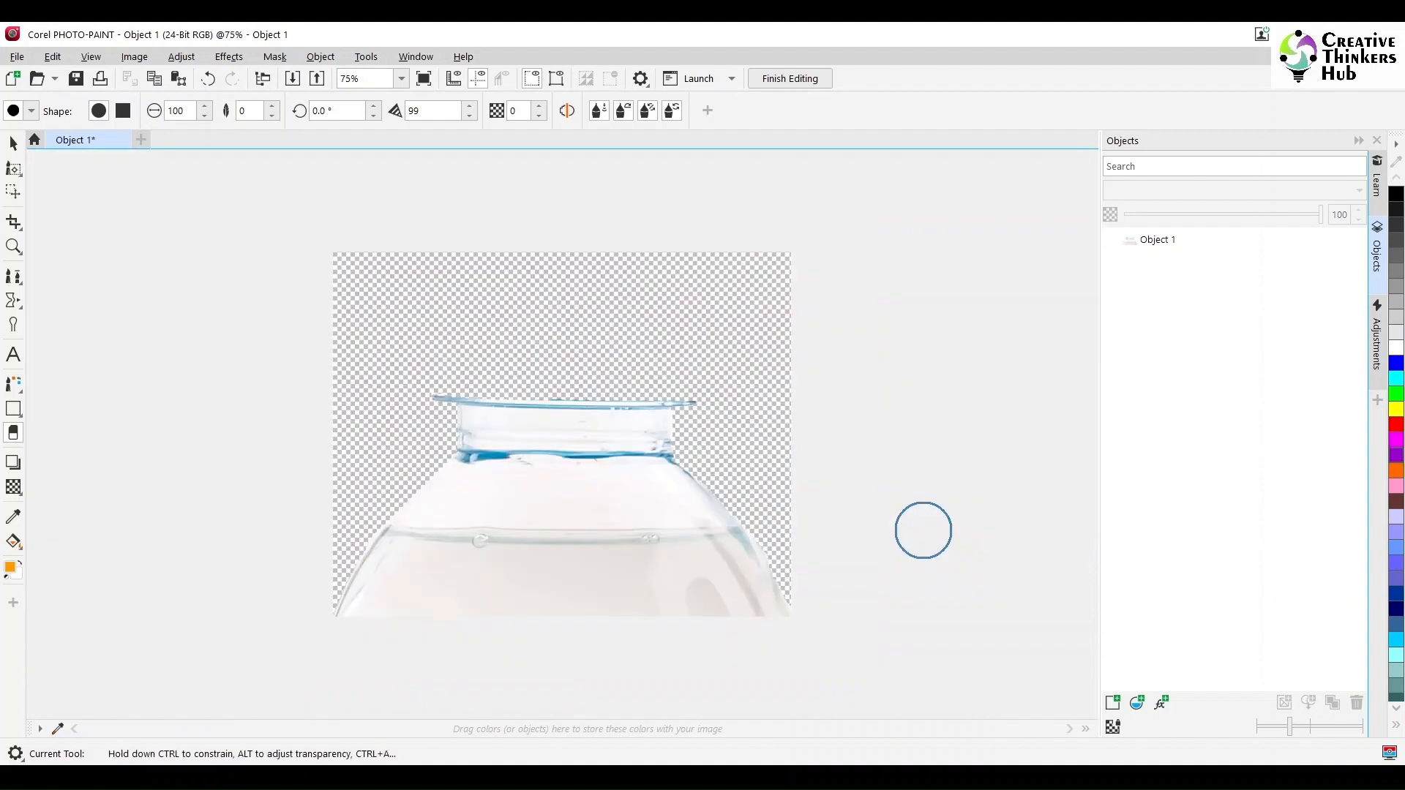
Step: Save the capless neck back to the CorelDRAW drawing and move it beside the bottle to about X 146.9, Y 202.1 mm
left_click(790, 78)
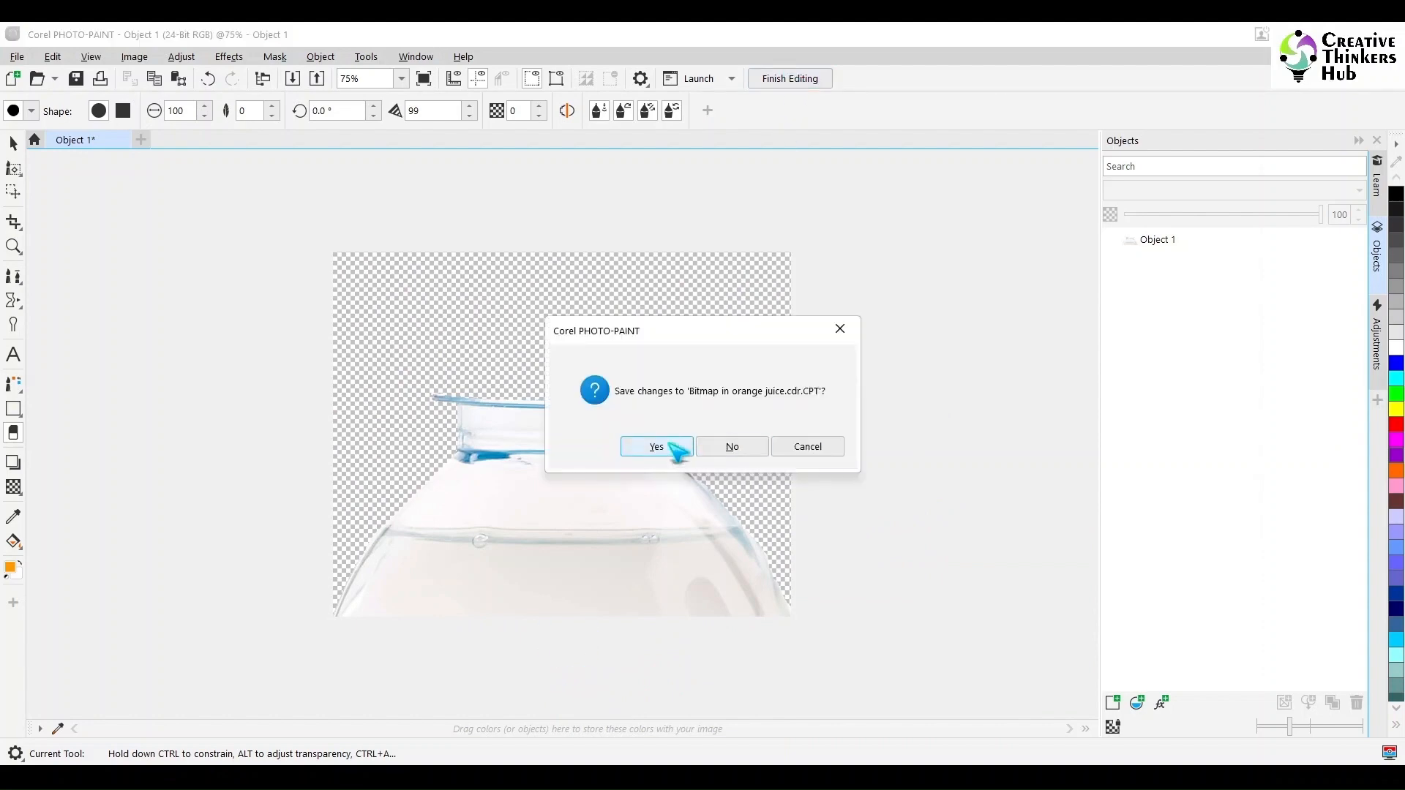
left_click(677, 361)
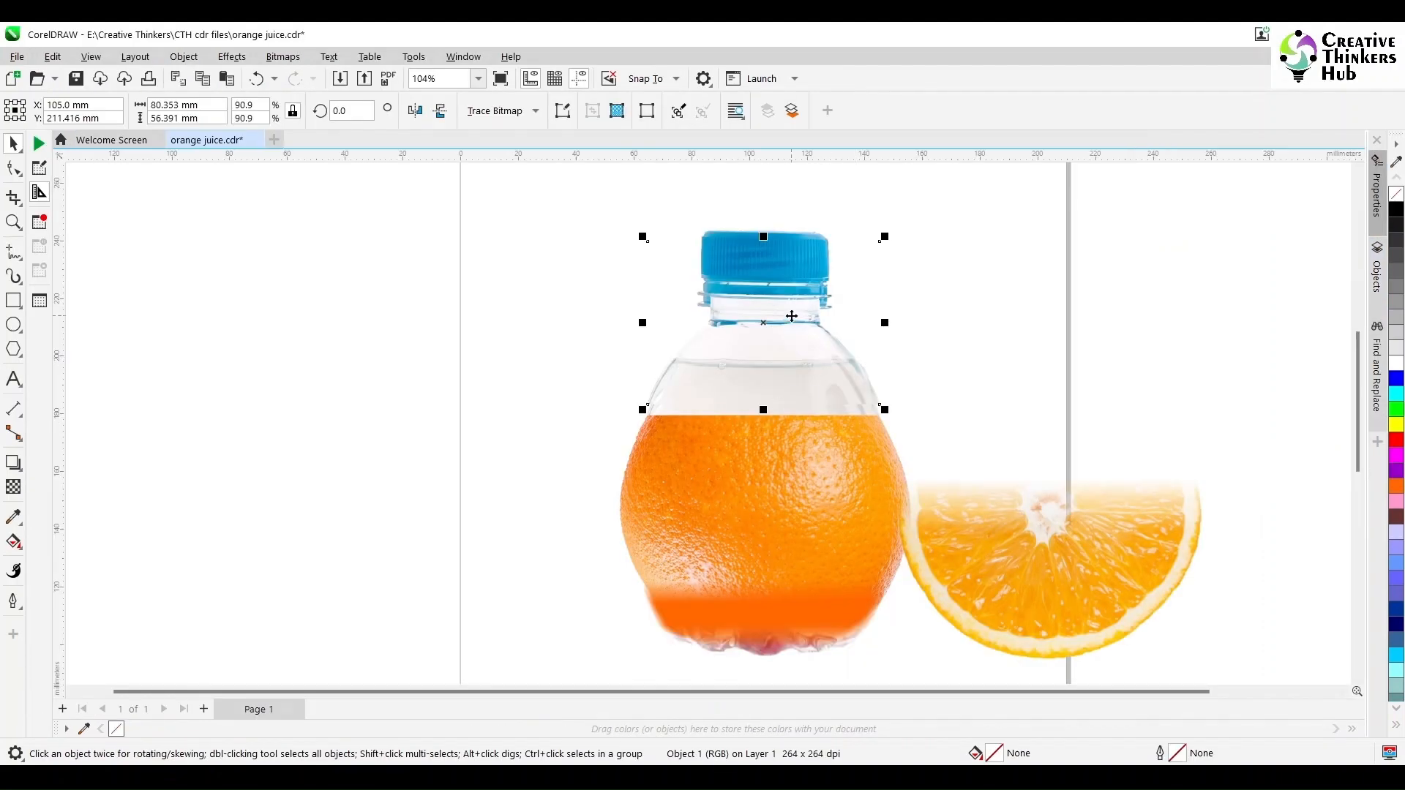
left_click_drag(783, 341, 902, 363)
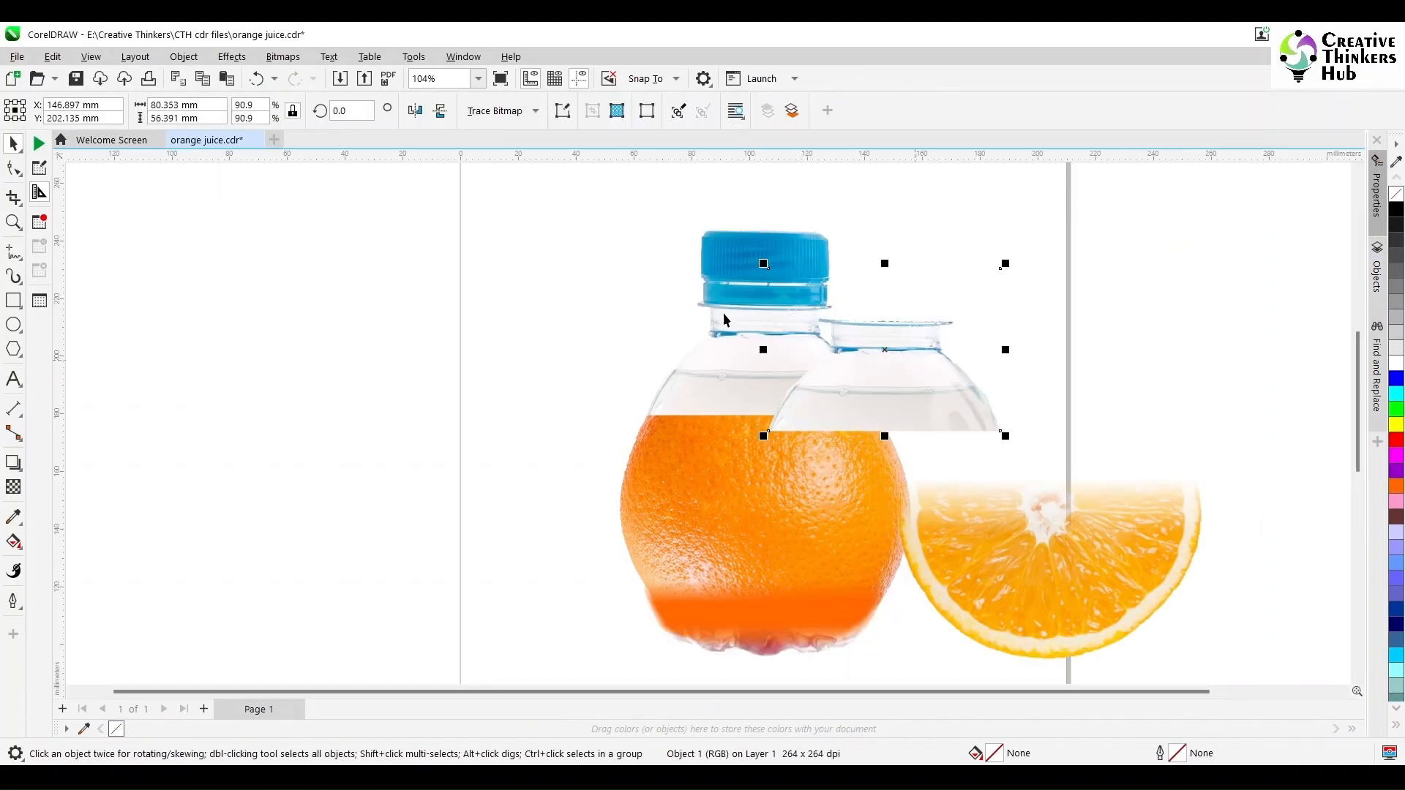
Step: Centre the capless neck horizontally on the bottle top and align their bottom edges
left_click(736, 272, "shift")
key("c")
key("b")
left_click(1101, 273)
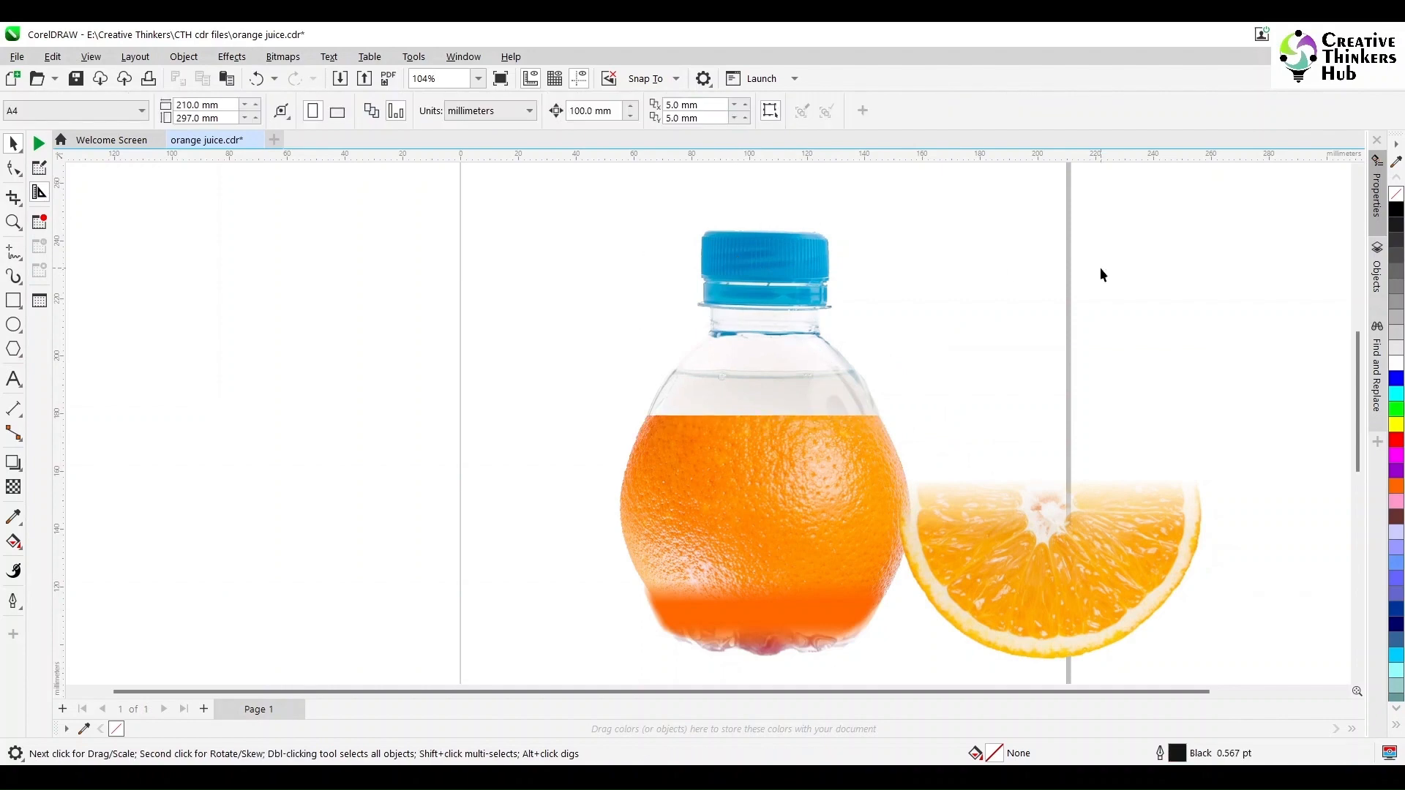
Step: Open the capless neck copy in Corel PHOTO-PAINT and erase the neck above the liquid line with the hard size 100 Eraser
left_click(756, 377)
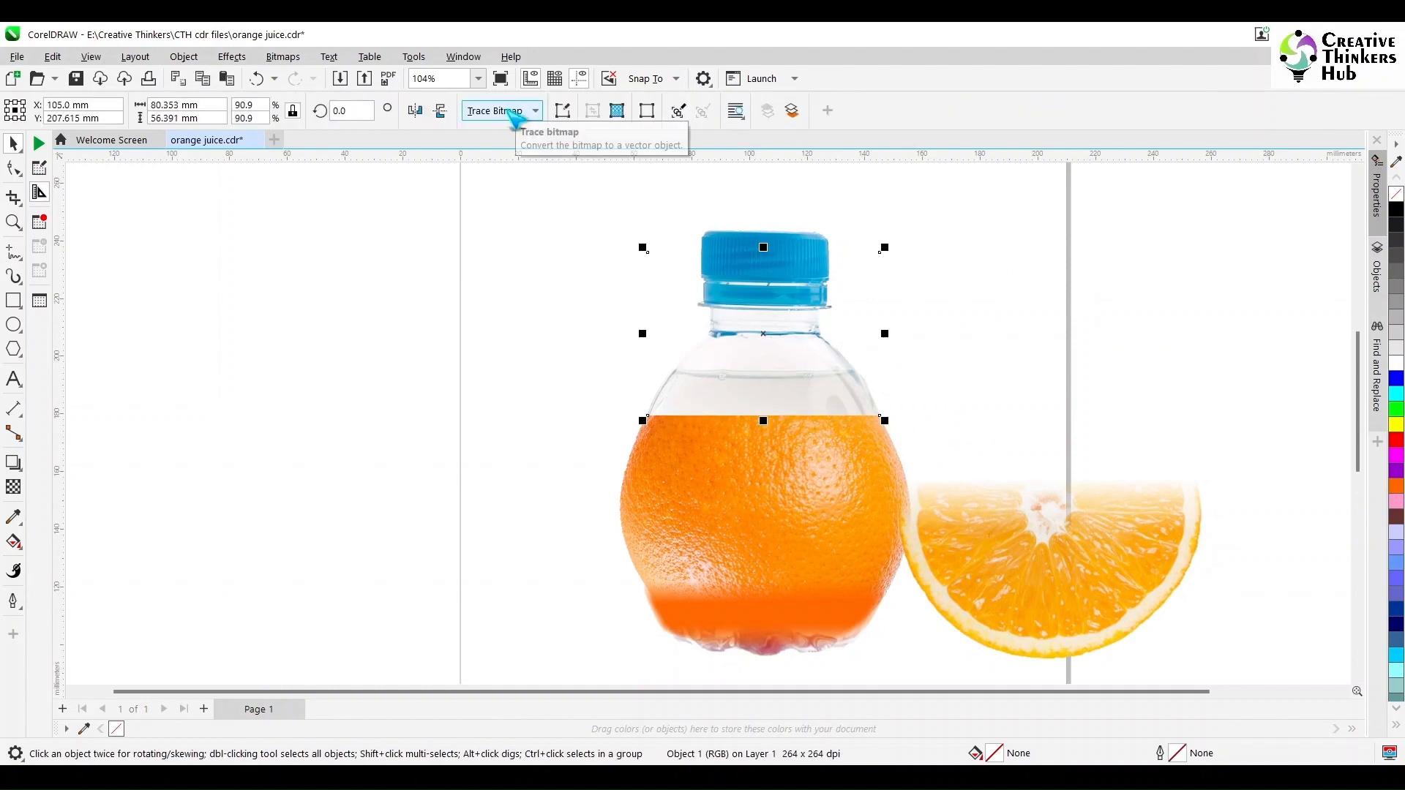
left_click(562, 112)
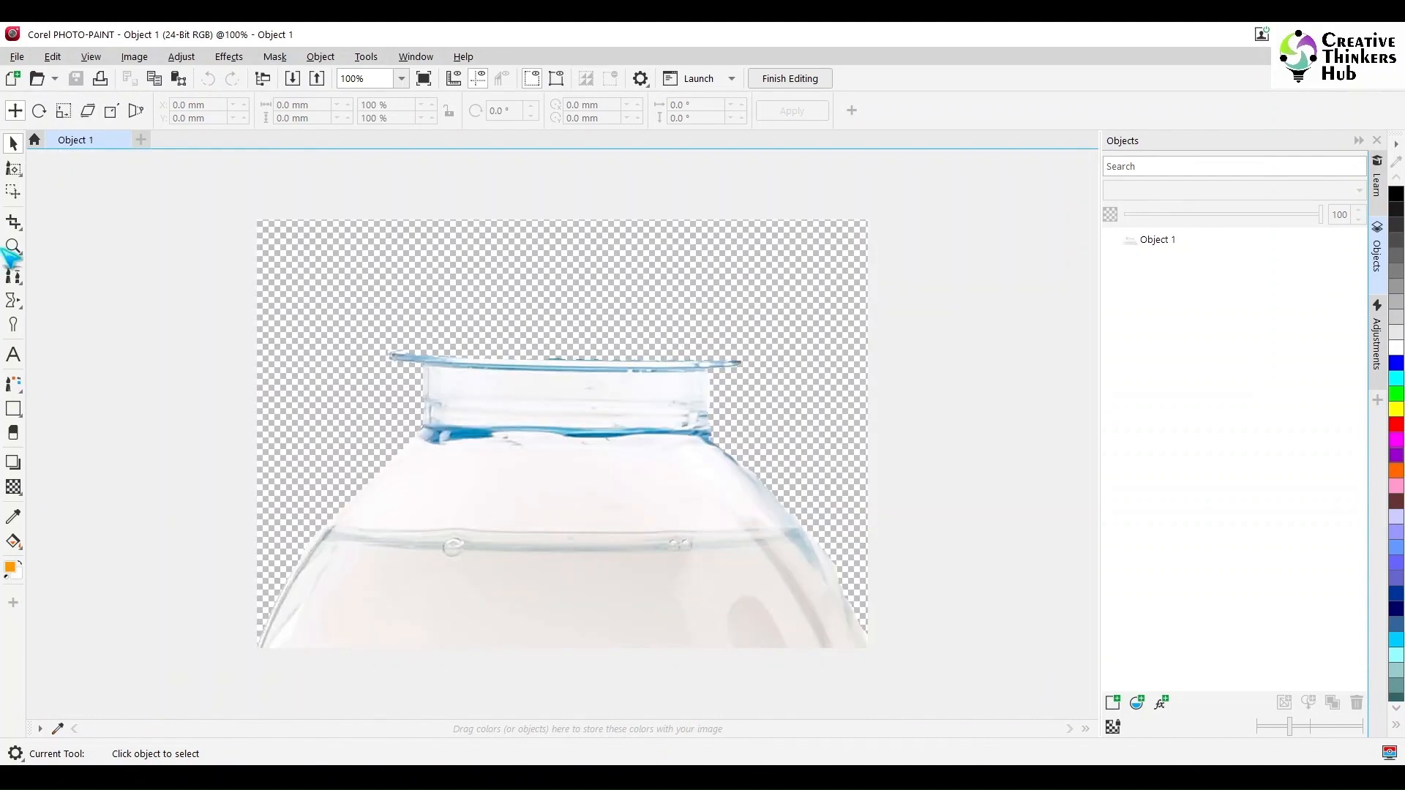
left_click(14, 431)
mouse_move(381, 352)
left_mouse_down()
mouse_move(578, 365)
mouse_move(529, 421)
mouse_move(351, 438)
mouse_move(487, 464)
mouse_move(353, 484)
mouse_move(833, 489)
left_mouse_up()
scroll(795, 522, "up", 4)
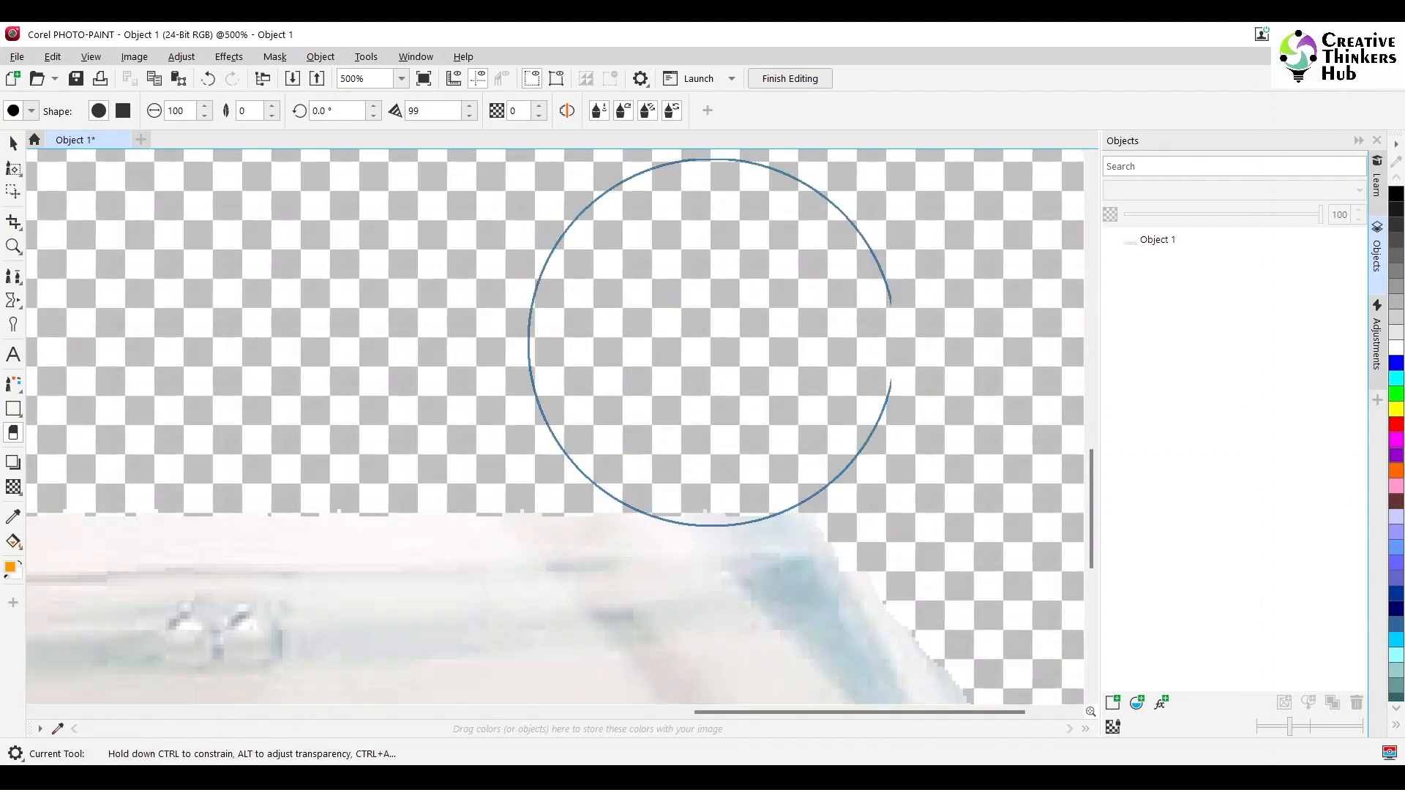
left_click_drag(813, 362, 770, 346)
Step: Soften the upper edge of the remaining shoulder along the liquid line with a soft round Eraser nib at size 50
left_click(33, 111)
left_click(182, 188)
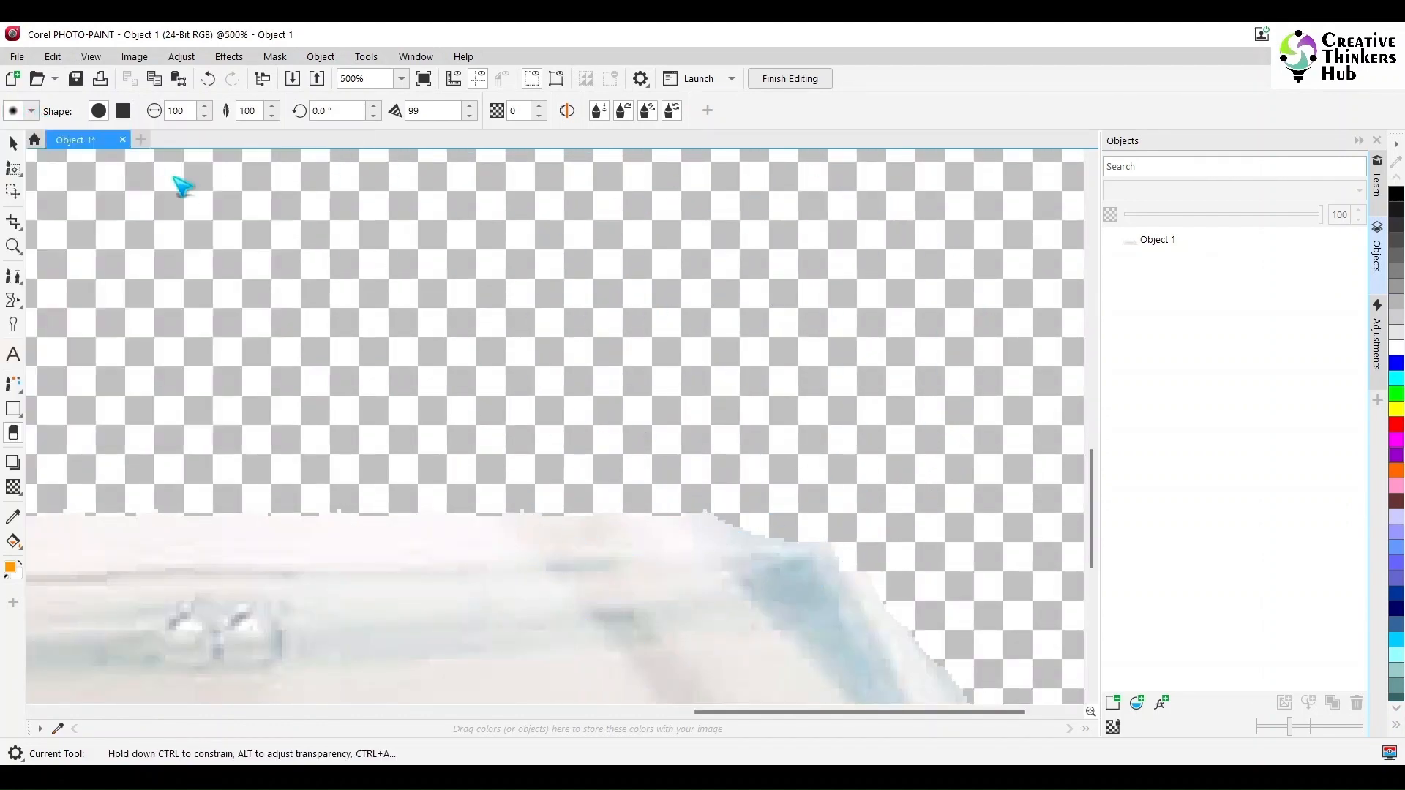
mouse_move(531, 456)
left_mouse_down()
mouse_move(810, 455)
mouse_move(378, 451)
mouse_move(221, 470)
left_mouse_up()
mouse_move(863, 712)
left_mouse_down()
mouse_move(665, 712)
mouse_move(852, 712)
left_mouse_up()
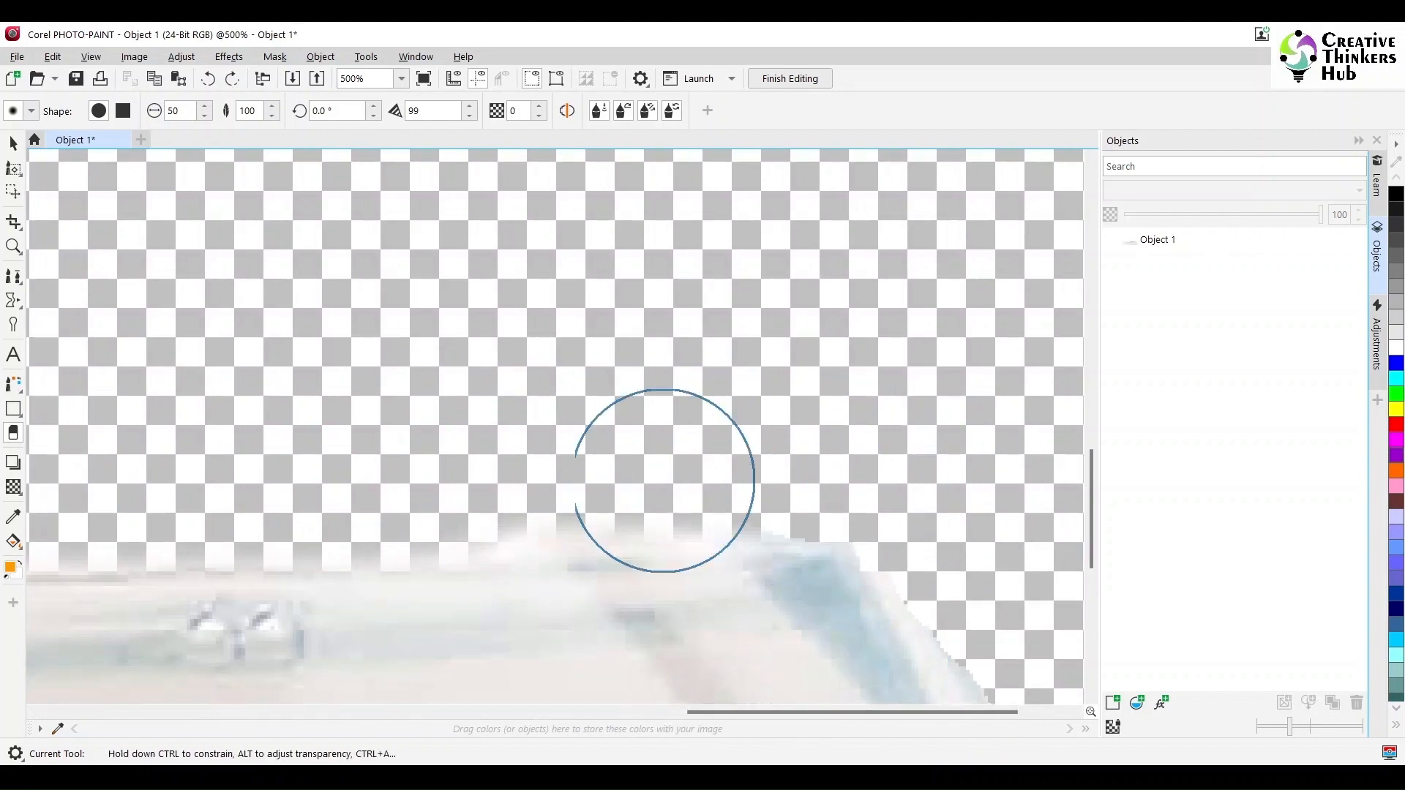
left_click_drag(885, 712, 518, 712)
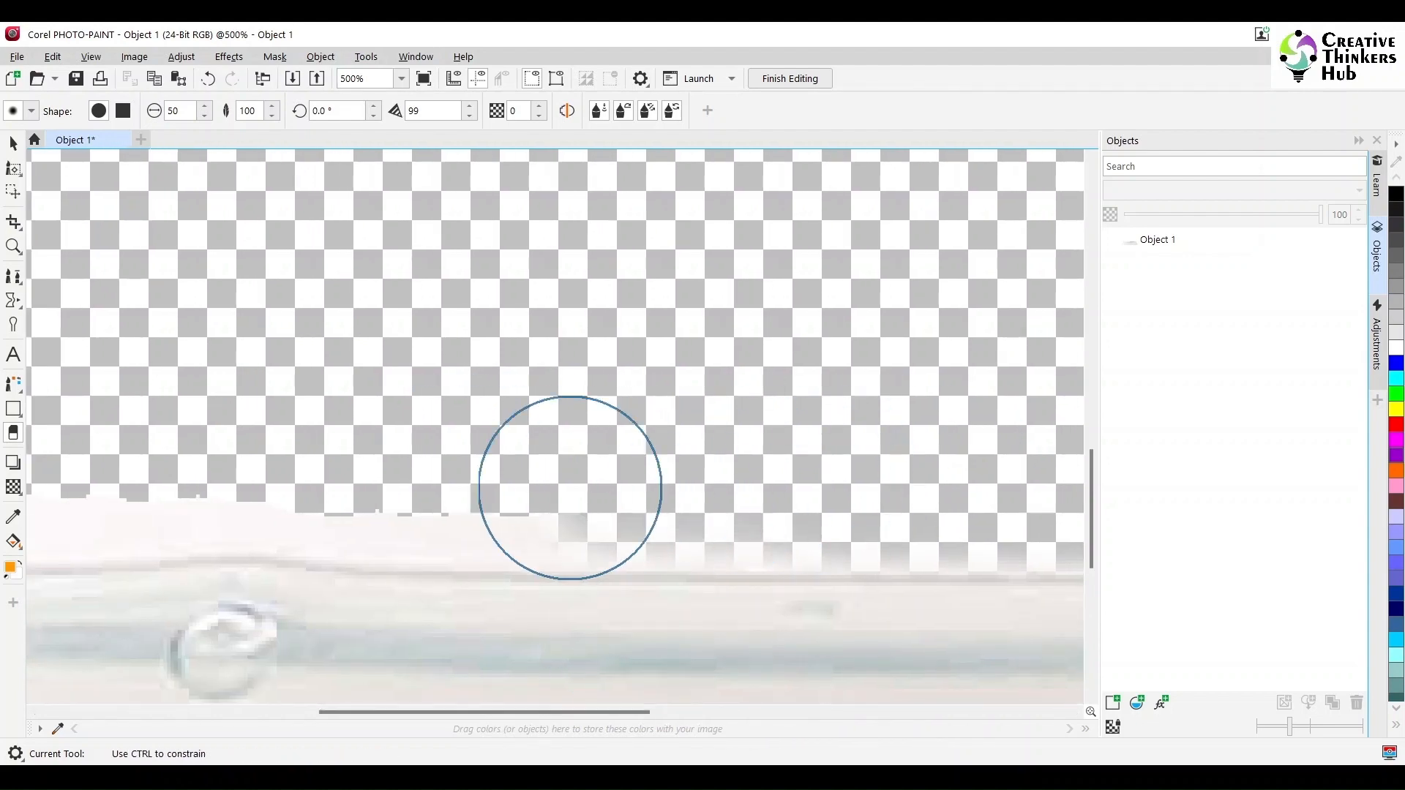
left_click_drag(629, 712, 386, 712)
scroll(910, 398, "down", 5)
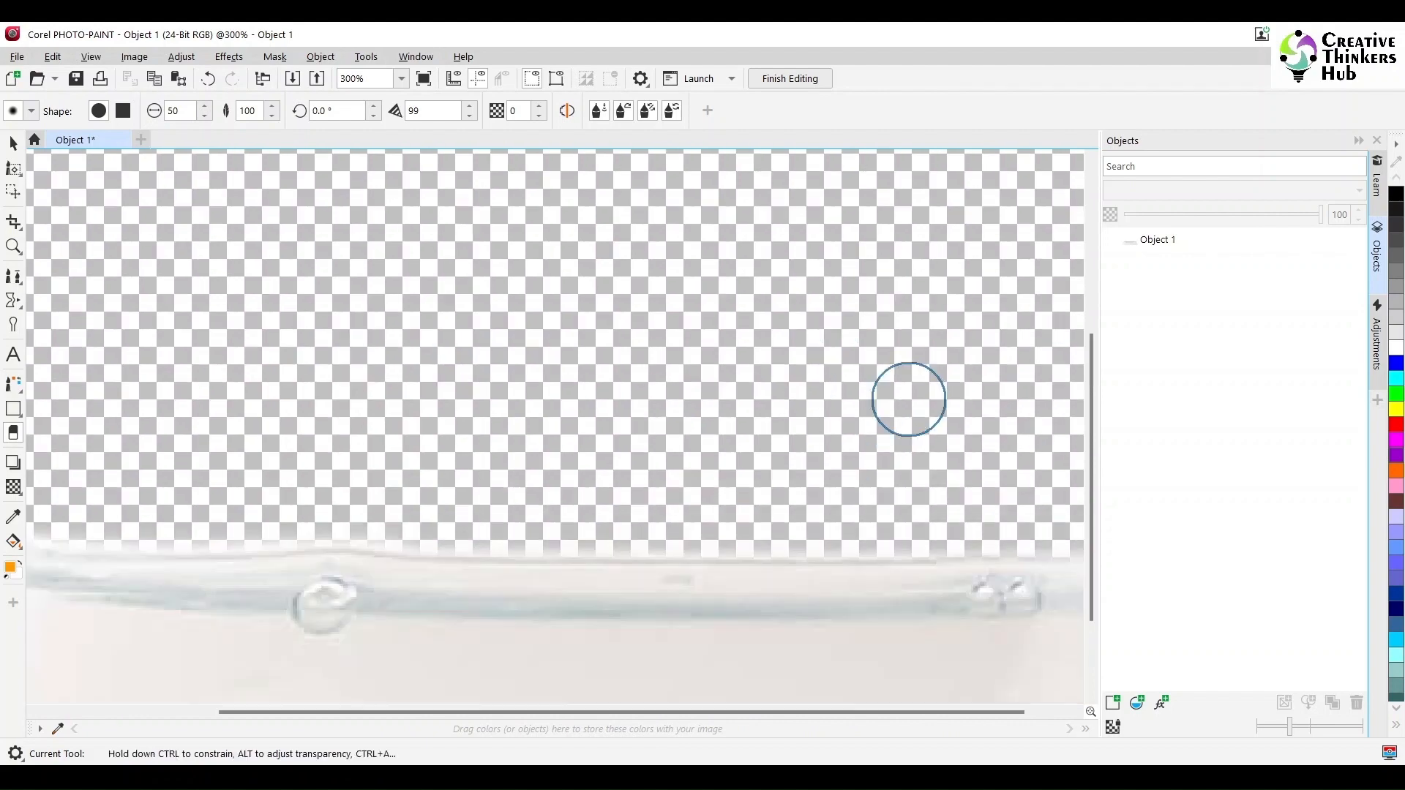
scroll(571, 603, "up", 2)
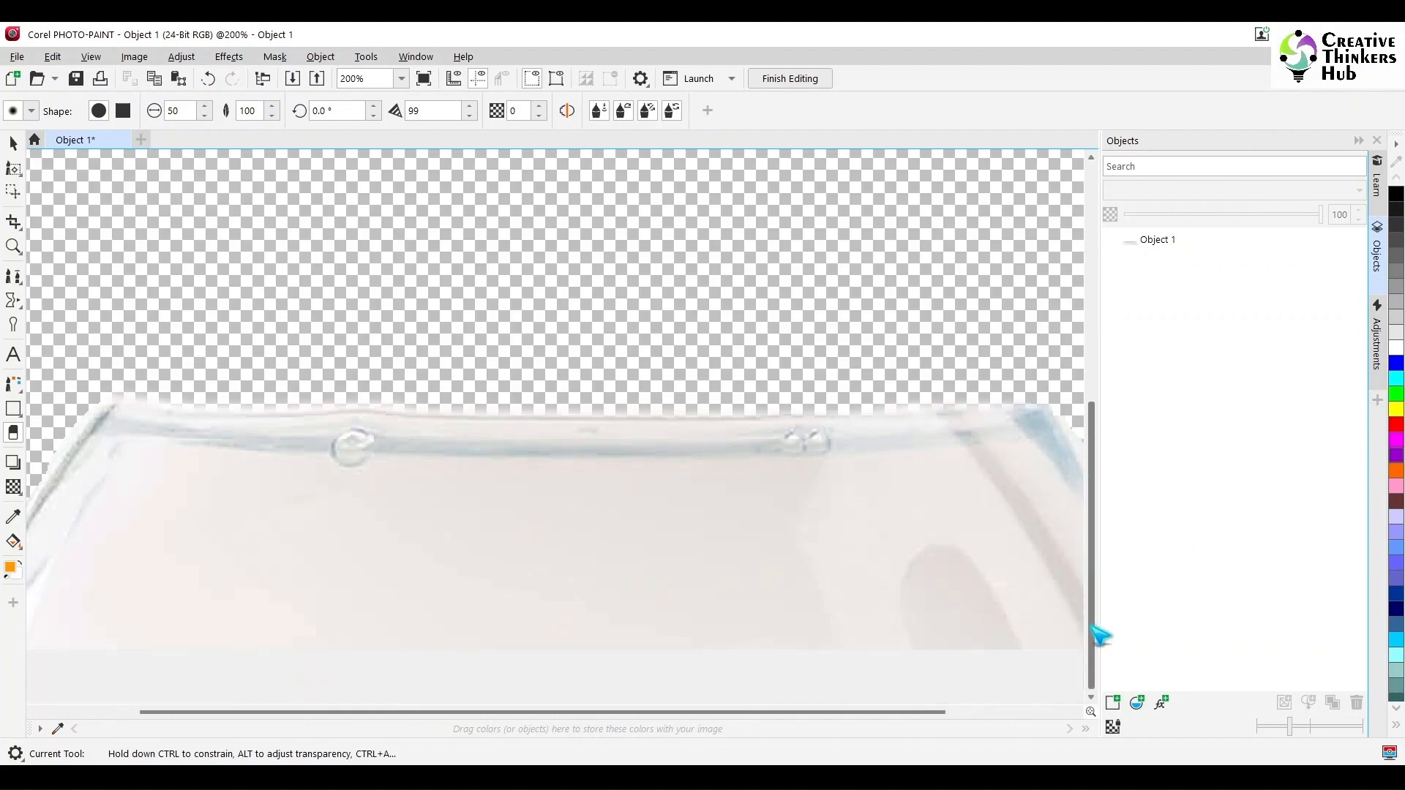
scroll(753, 589, "down", 3)
scroll(597, 562, "up", 1)
key("o")
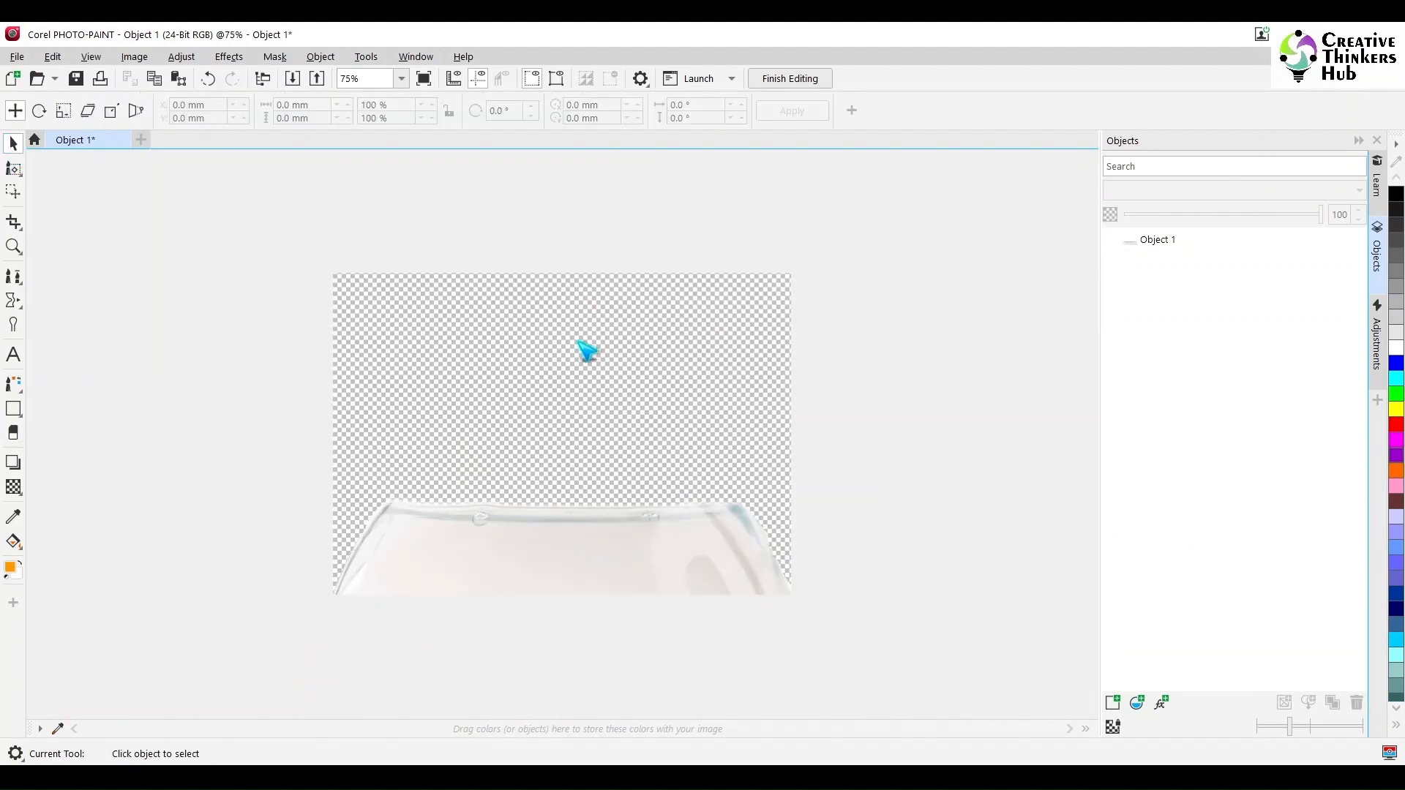
Step: Mask the remaining bottle shoulder with a size 50 selection brush
left_click(18, 173)
left_click(117, 339)
mouse_move(398, 355)
left_mouse_down()
mouse_move(674, 419)
mouse_move(576, 430)
left_mouse_up()
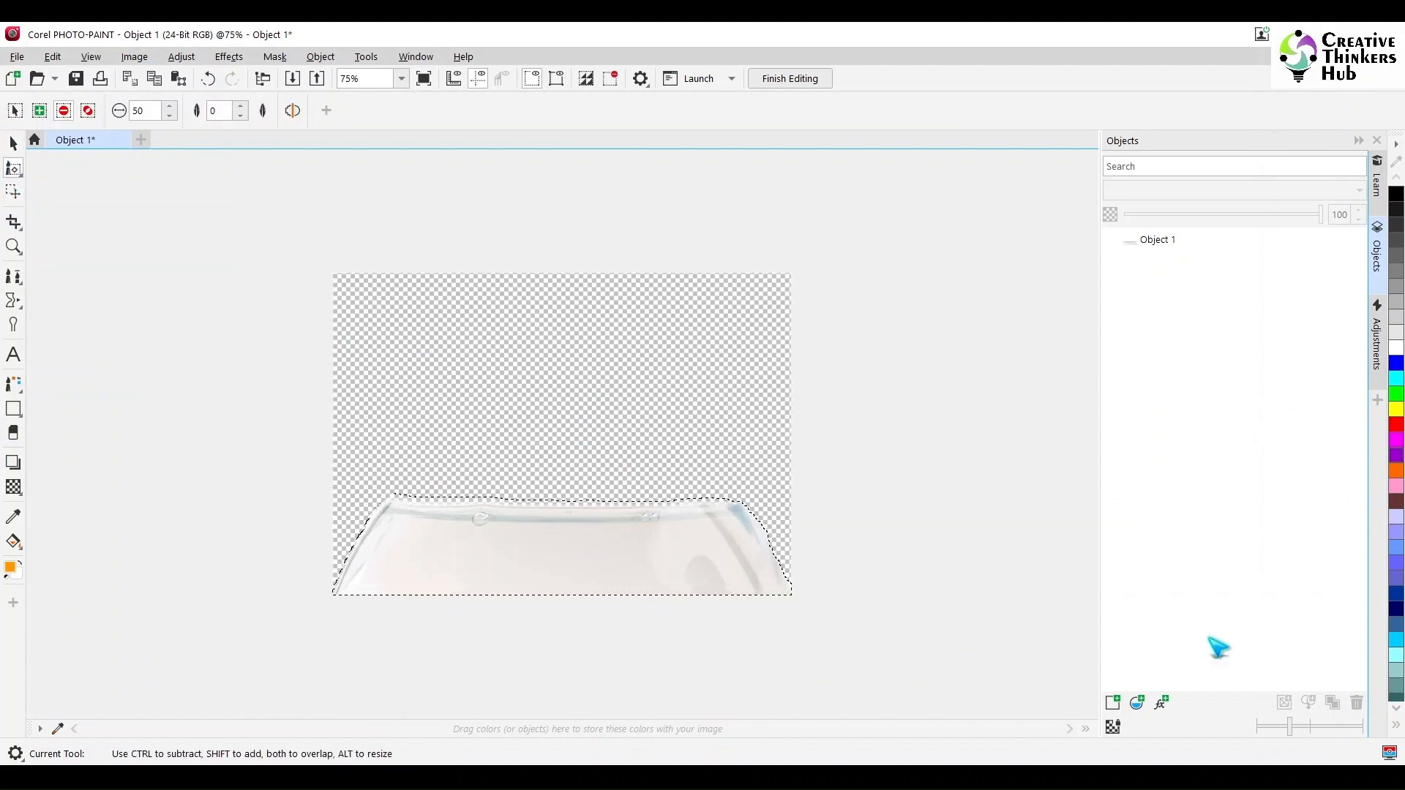
Step: Add a new object and paint the masked shoulder orange with the Custom Art Brush at size 100 and transparency 70
left_click(1114, 703)
left_click(16, 389)
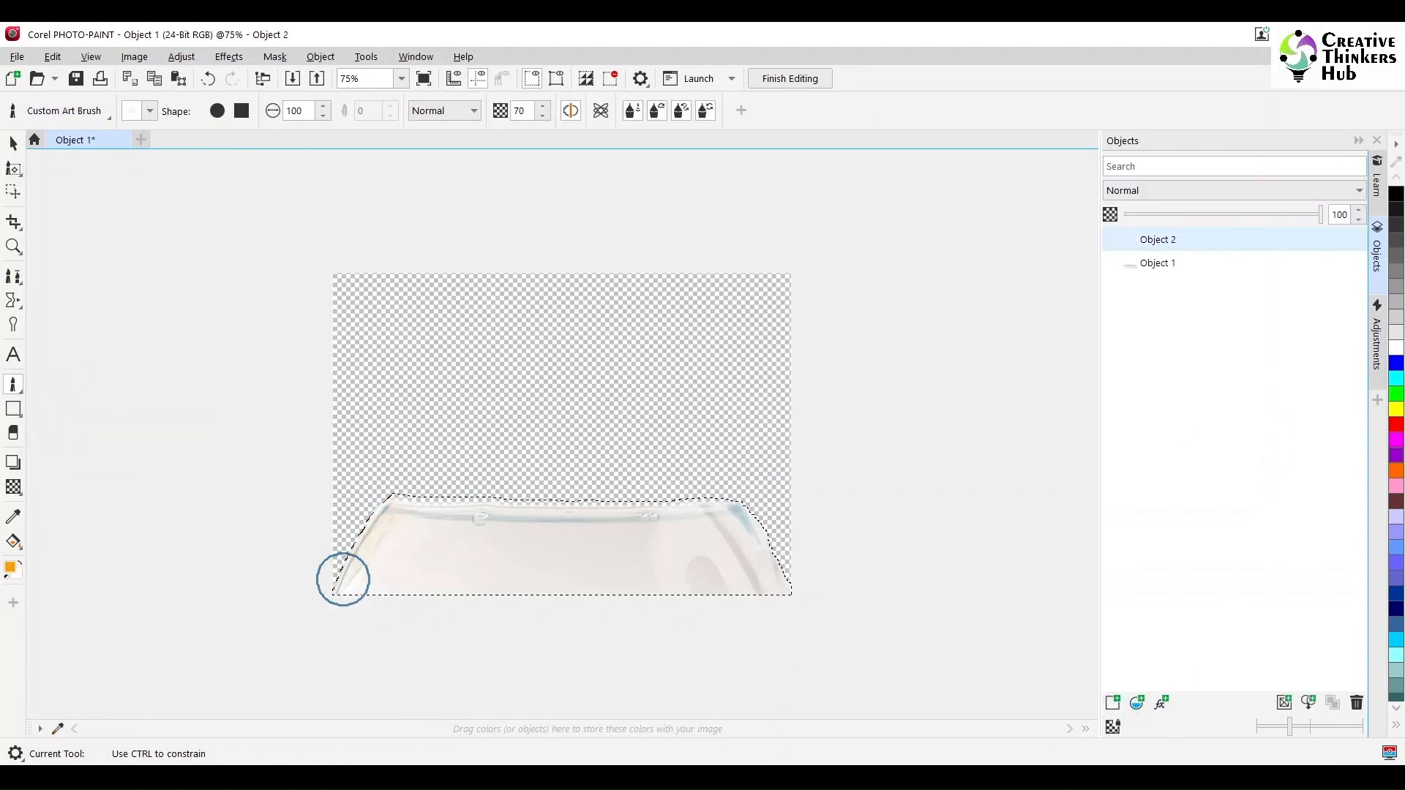
mouse_move(339, 577)
left_mouse_down()
mouse_move(426, 521)
mouse_move(508, 508)
mouse_move(434, 566)
mouse_move(546, 567)
mouse_move(588, 536)
mouse_move(550, 571)
mouse_move(775, 572)
mouse_move(589, 553)
mouse_move(718, 531)
mouse_move(735, 534)
mouse_move(619, 565)
mouse_move(365, 572)
mouse_move(764, 566)
mouse_move(768, 540)
mouse_move(340, 518)
mouse_move(421, 538)
mouse_move(358, 570)
mouse_move(561, 586)
mouse_move(783, 524)
mouse_move(522, 579)
mouse_move(549, 550)
mouse_move(760, 547)
mouse_move(379, 599)
mouse_move(413, 532)
left_mouse_up()
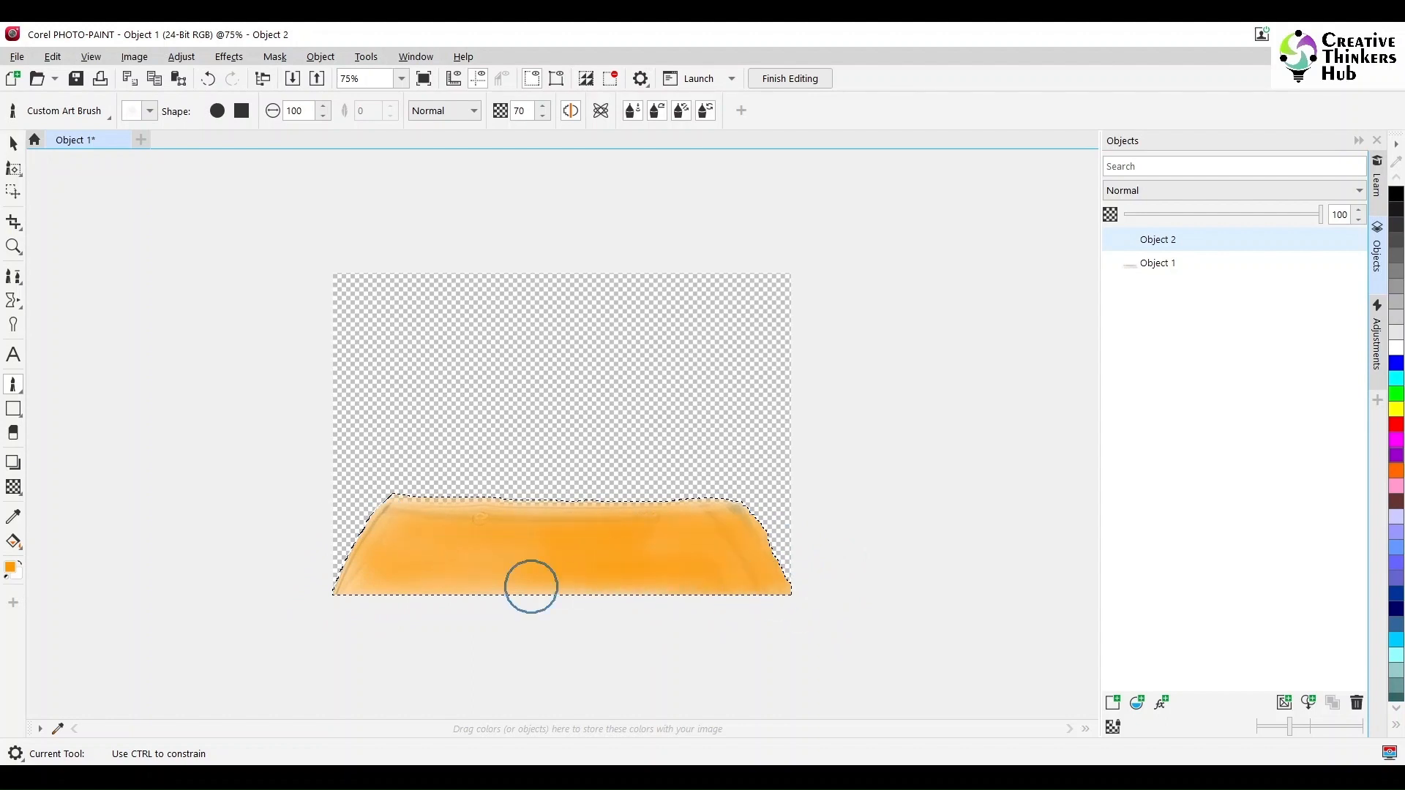
left_click_drag(532, 586, 610, 570)
mouse_move(720, 577)
left_mouse_down()
mouse_move(518, 508)
mouse_move(872, 574)
left_mouse_up()
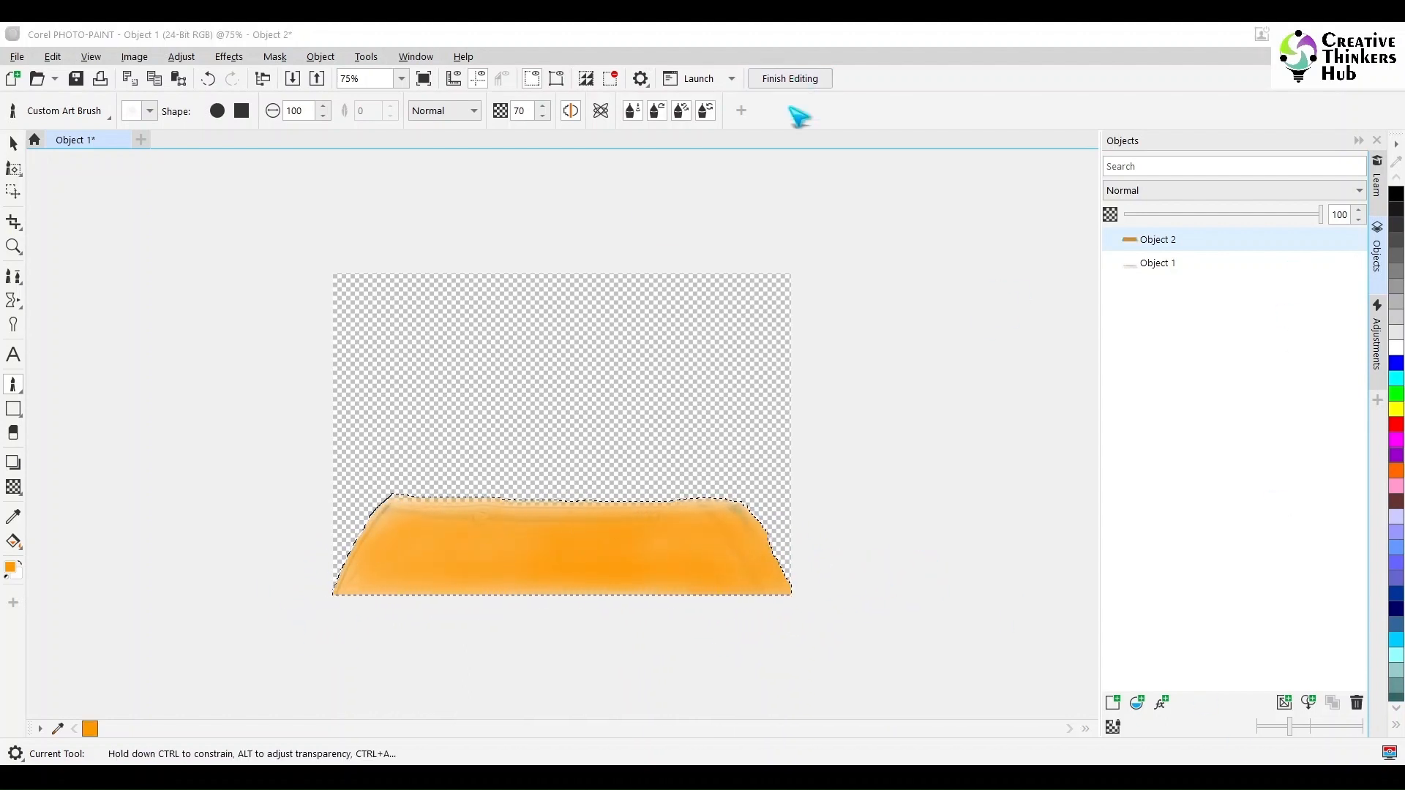
Step: Save the painted shoulder back to the CorelDRAW drawing and move it beside the page to about X -21.1 mm
left_click(789, 78)
scroll(702, 596, "up", 1)
left_click_drag(756, 393, 276, 417)
left_click(485, 310)
left_click(348, 407)
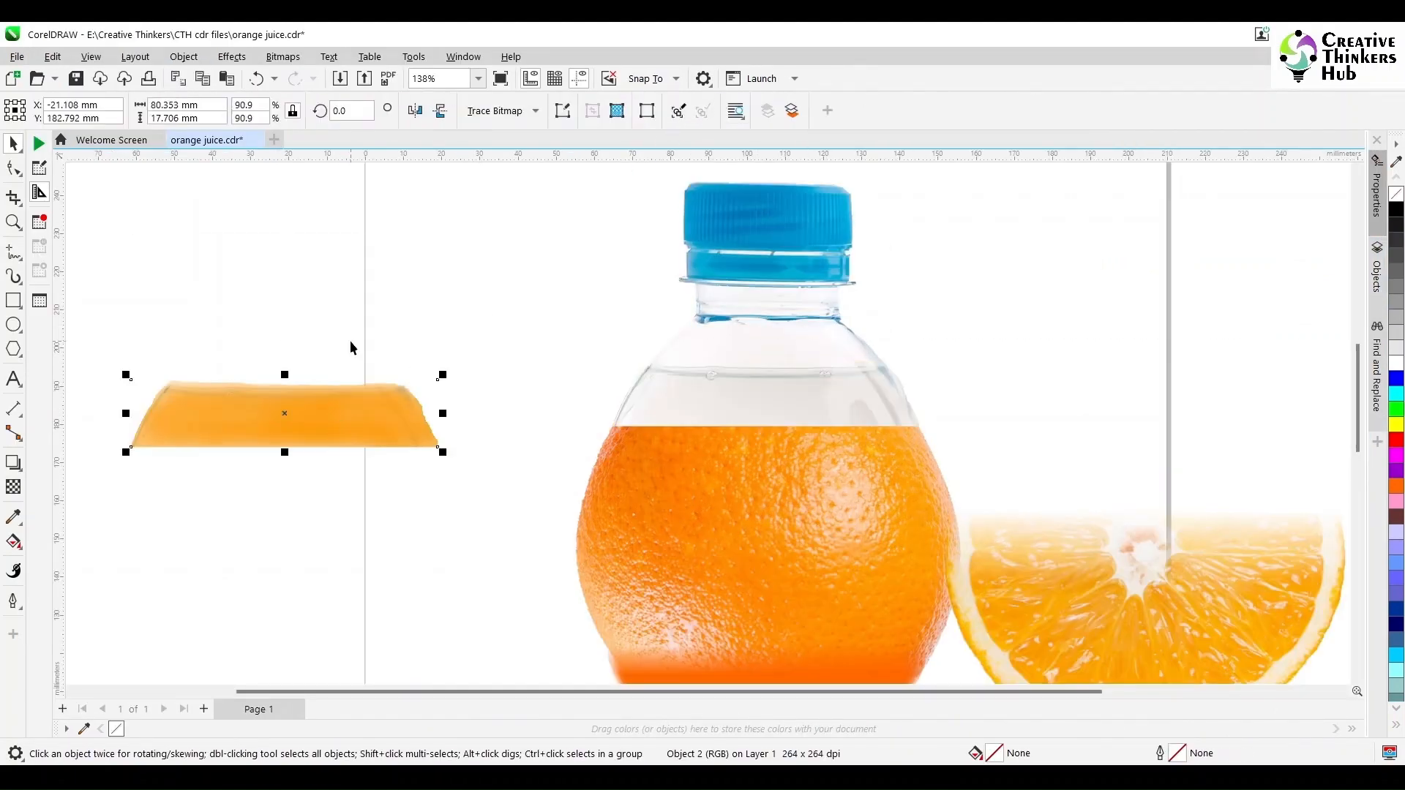
Step: Crop the empty area above the orange shoulder, keeping a region about 80.4 by 19.8 mm
left_click(14, 197)
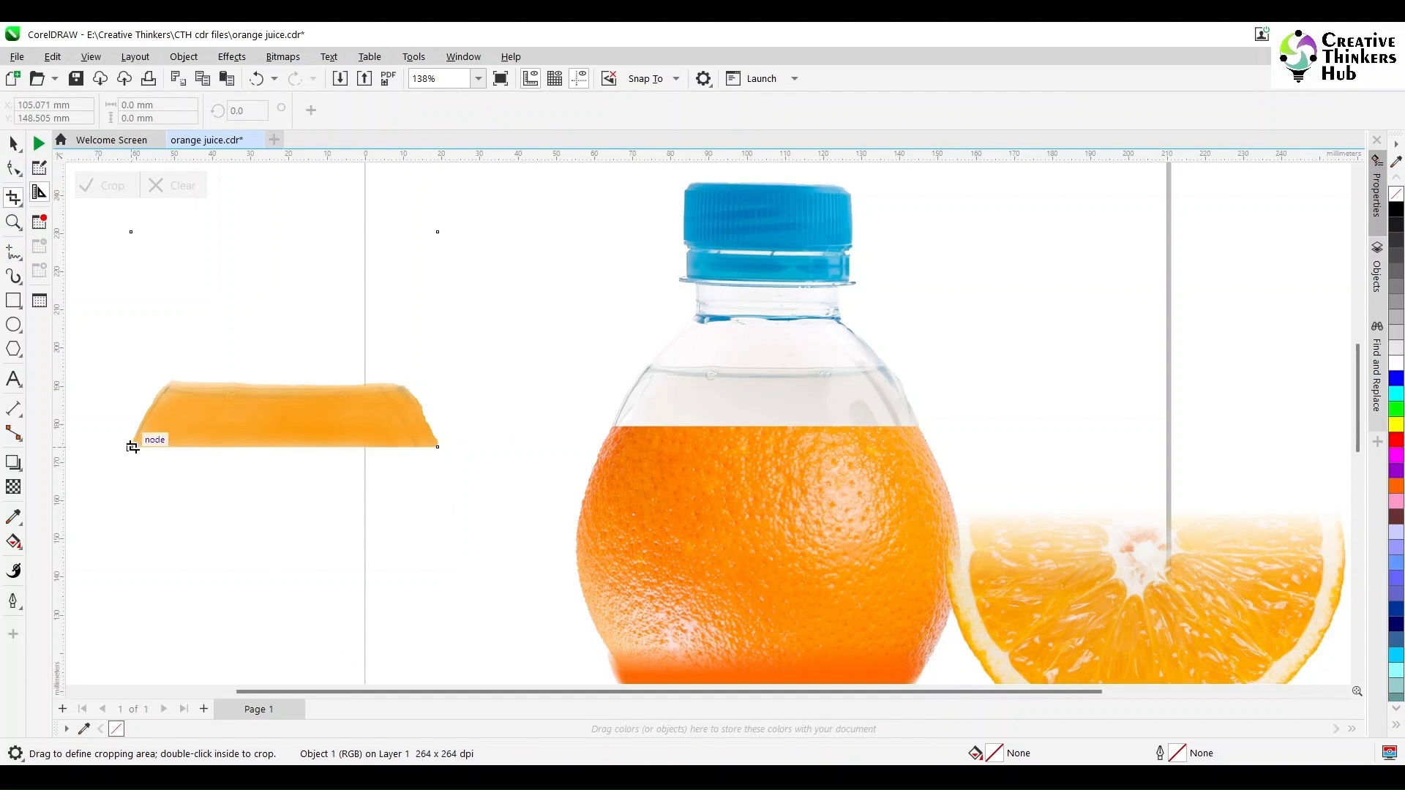
left_click_drag(132, 447, 437, 369)
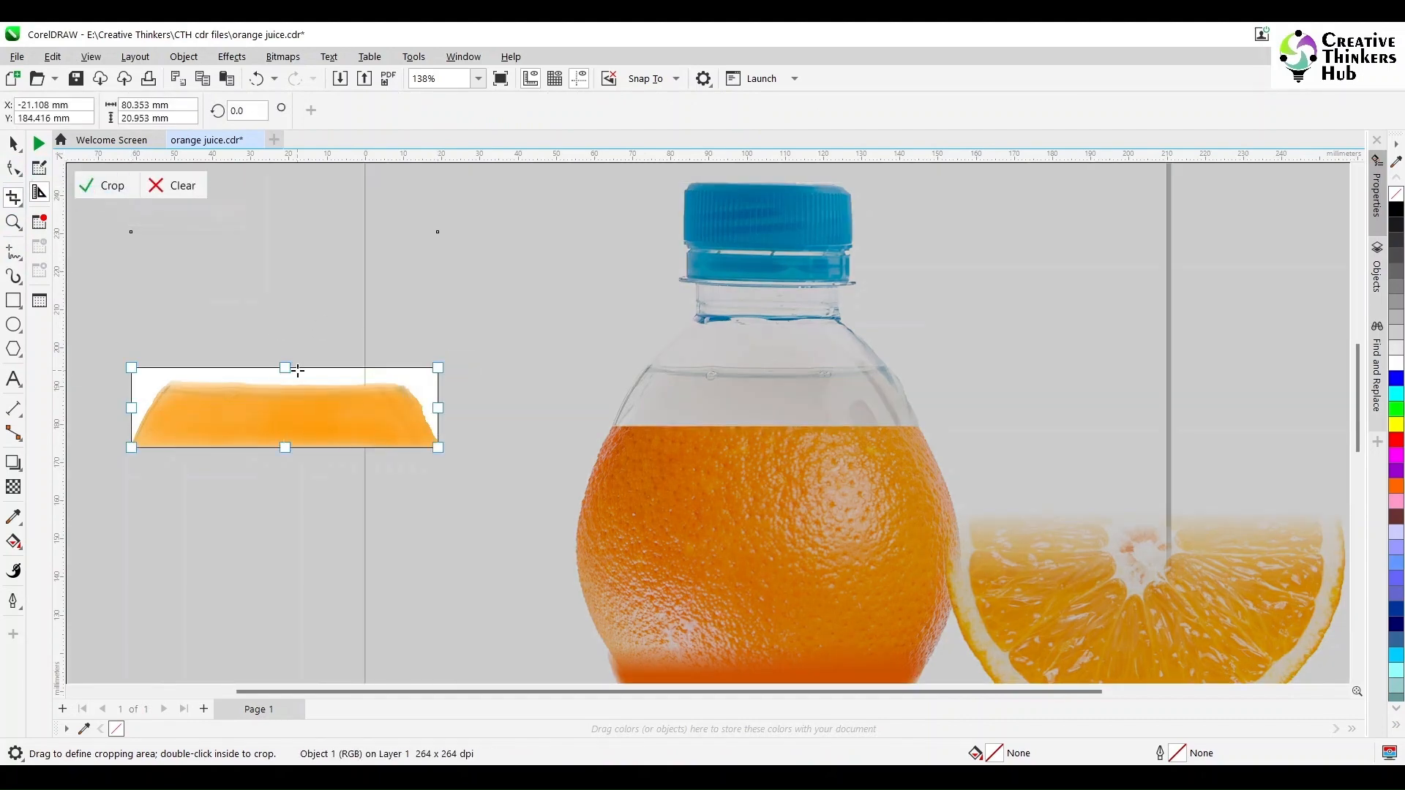
left_click(102, 185)
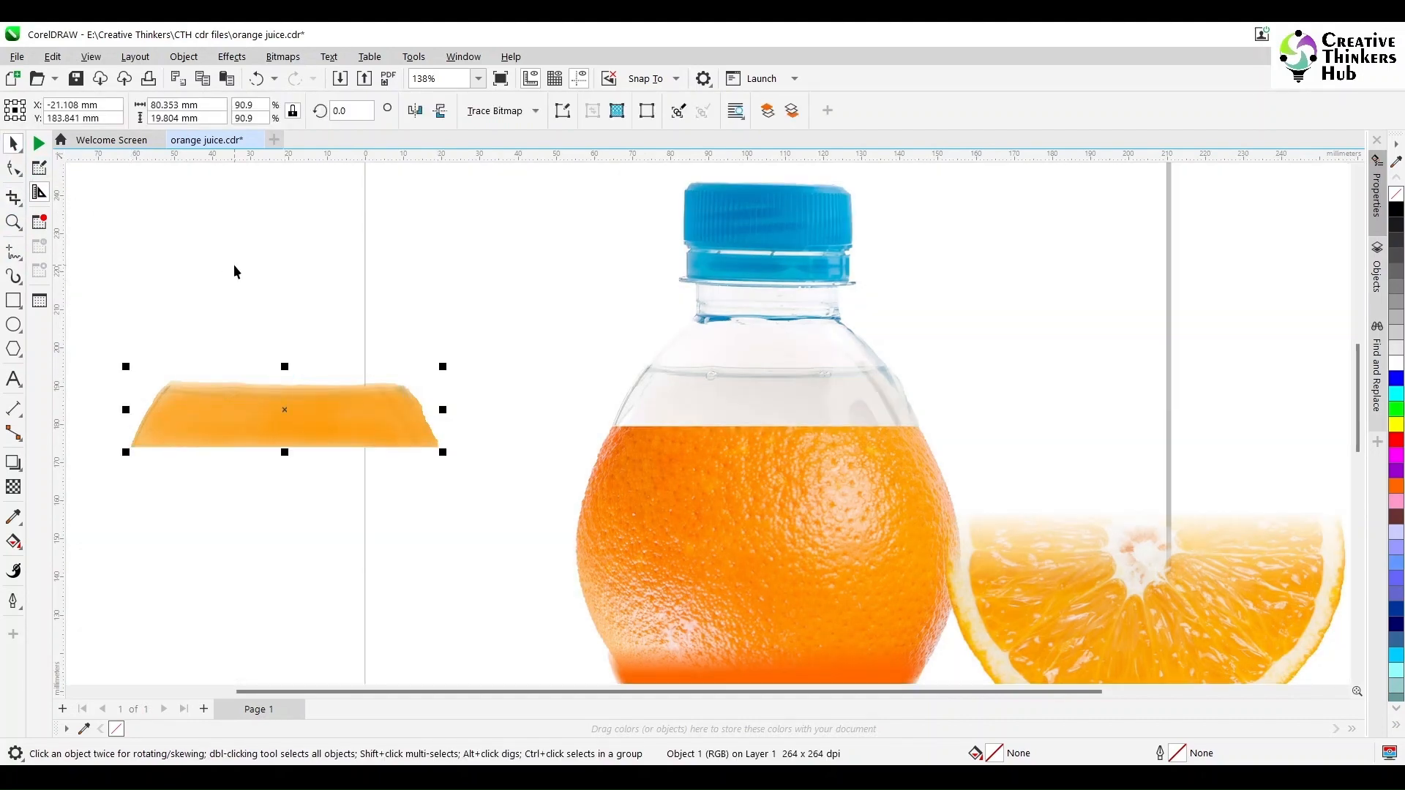
Step: Apply a downward fountain transparency to the original bottle top so its lower part fades into the orange
left_click_drag(743, 370, 612, 370)
key("ctrl+z")
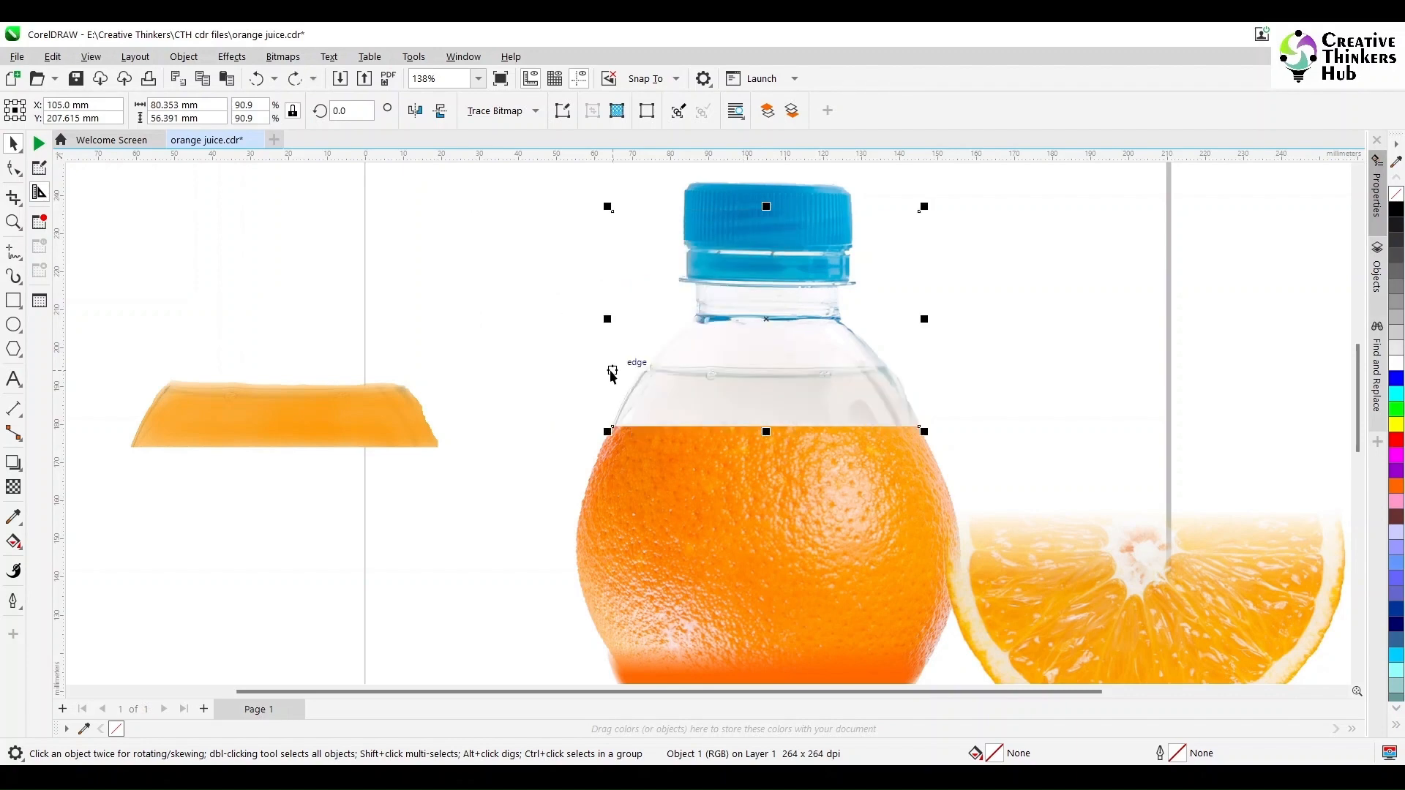
left_click(13, 486)
left_click_drag(768, 341, 769, 399)
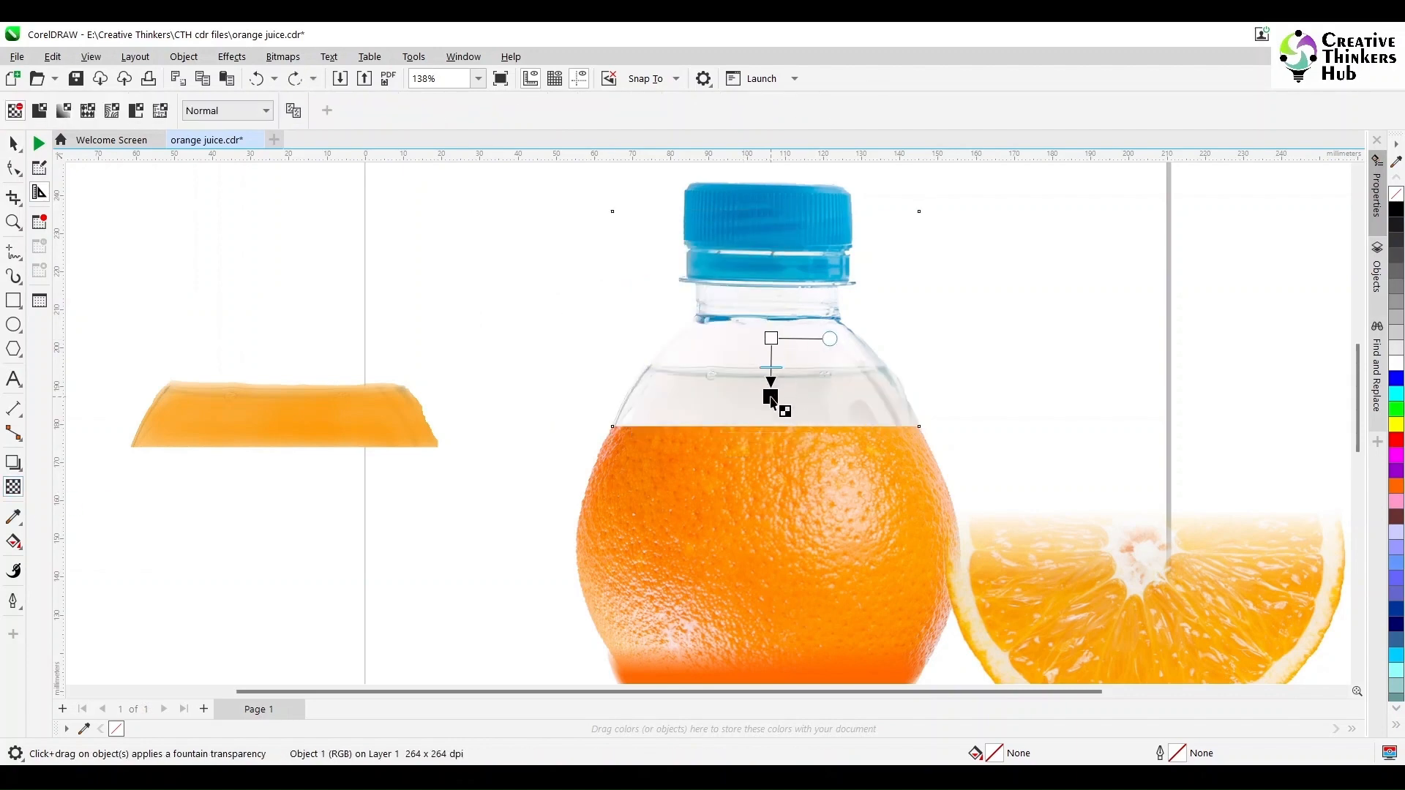
key("space")
Step: Fade the lower edge of the orange-painted shoulder layer with a downward fountain transparency
left_click(260, 368)
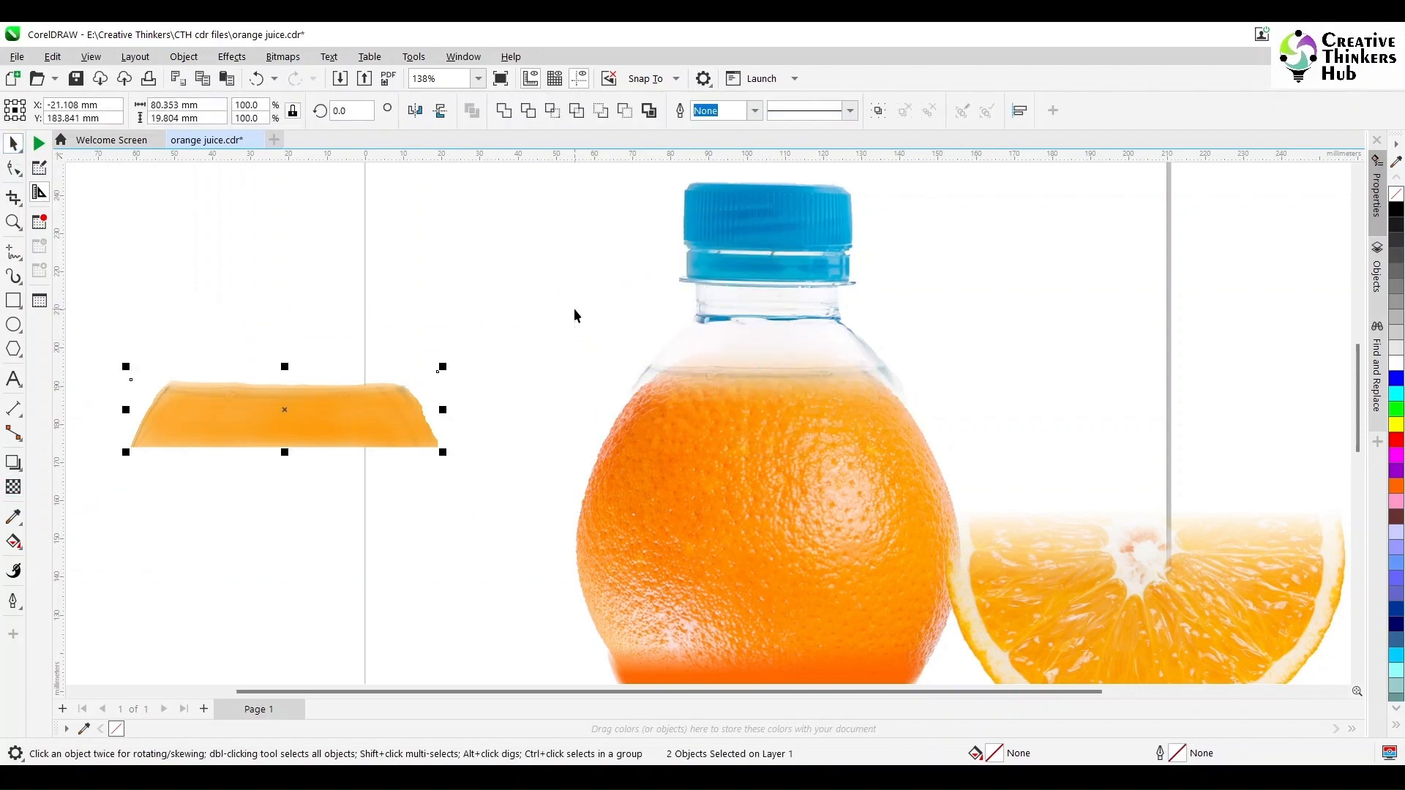
key("space")
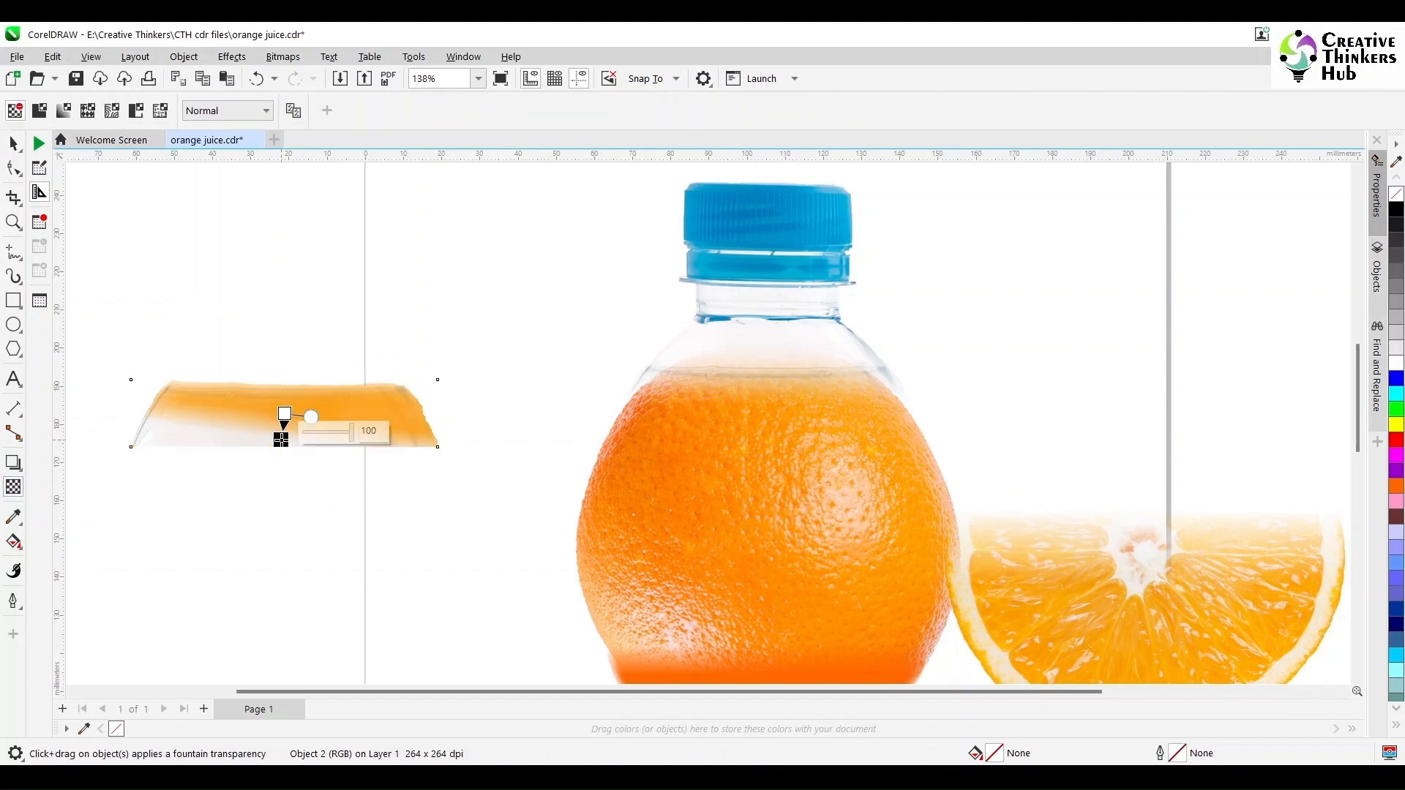
scroll(282, 444, "up", 2)
left_click_drag(279, 456, 281, 458)
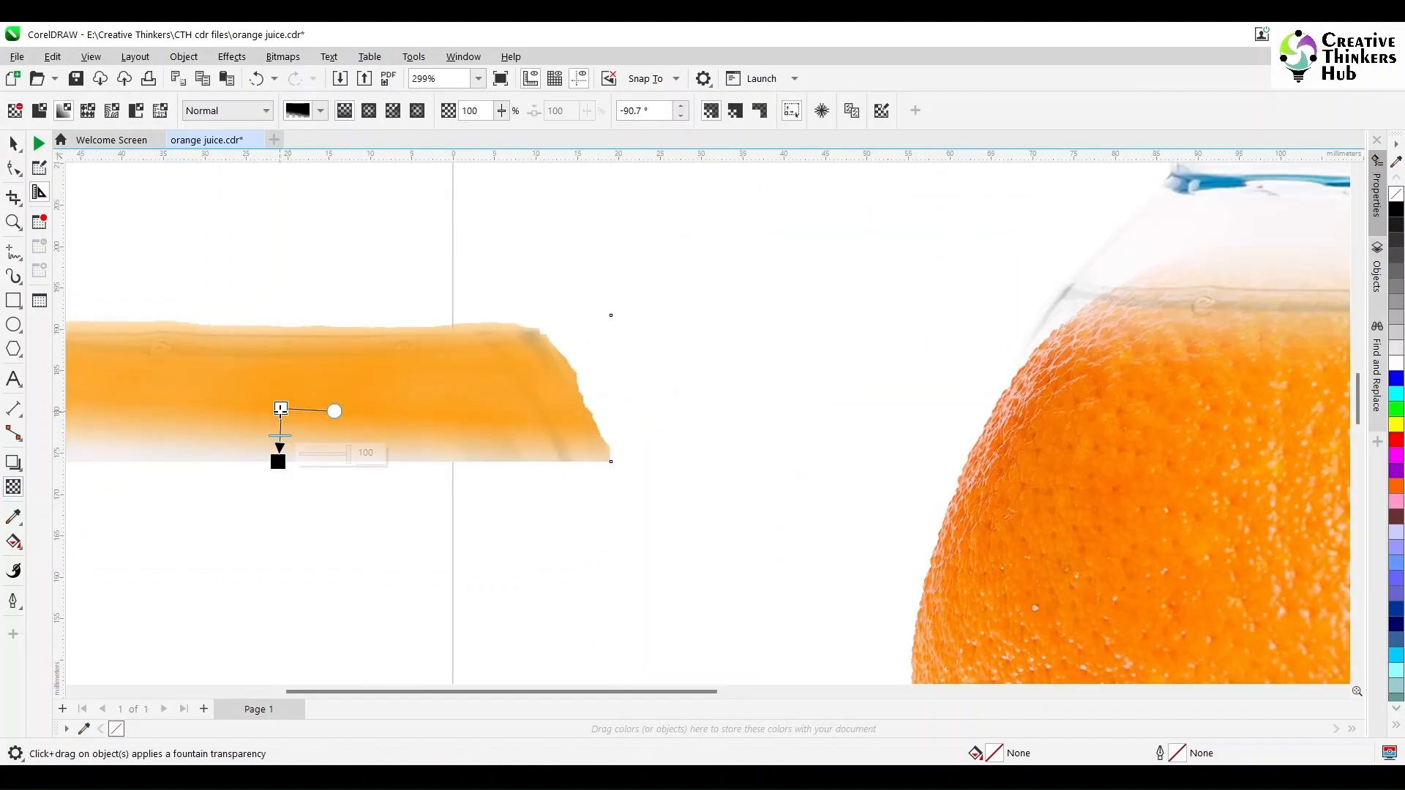
key("space")
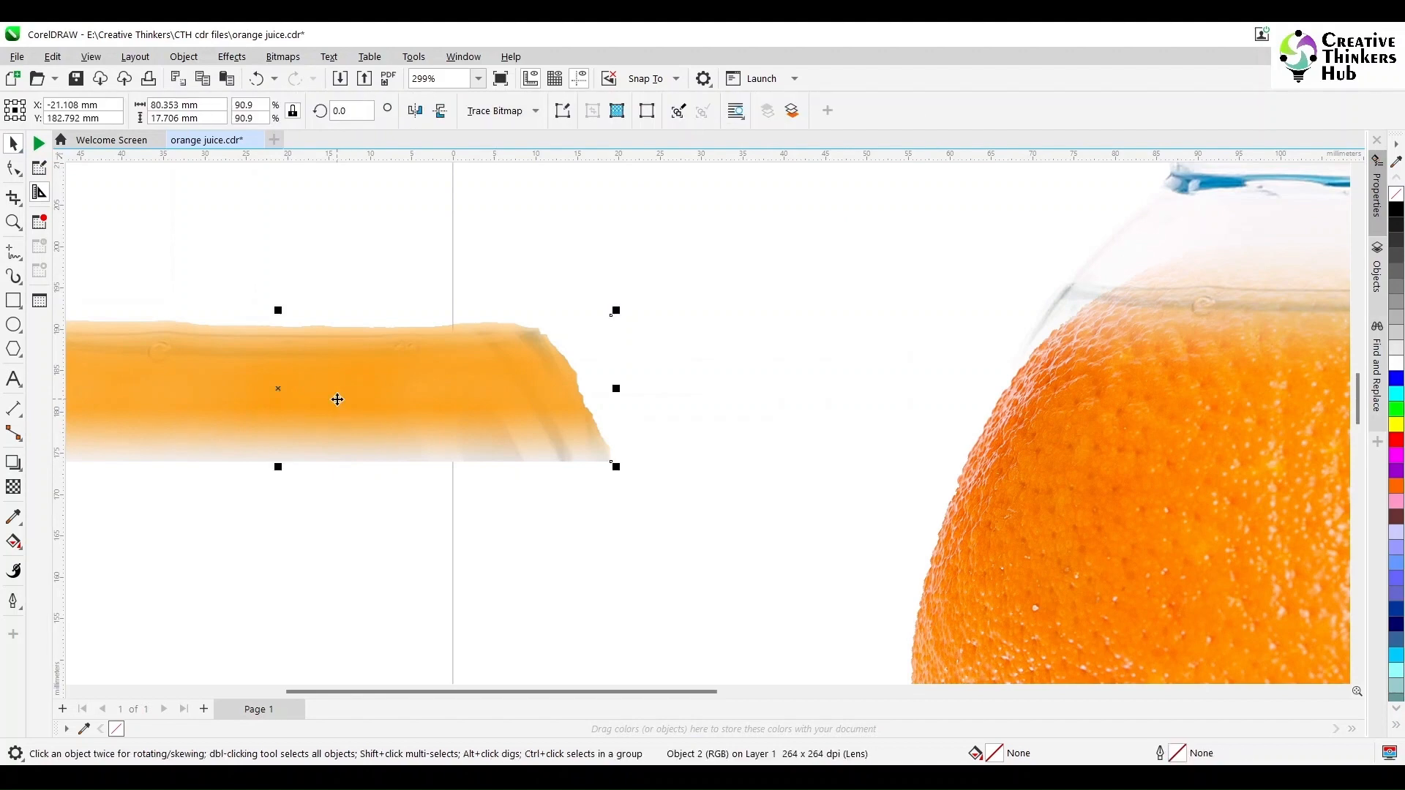
Step: Move the orange layer 100 mm up and fade the clear shoulder's lower edge with a -90° fountain transparency
left_click(612, 183)
left_click(429, 379)
key("Delete")
left_click(13, 487)
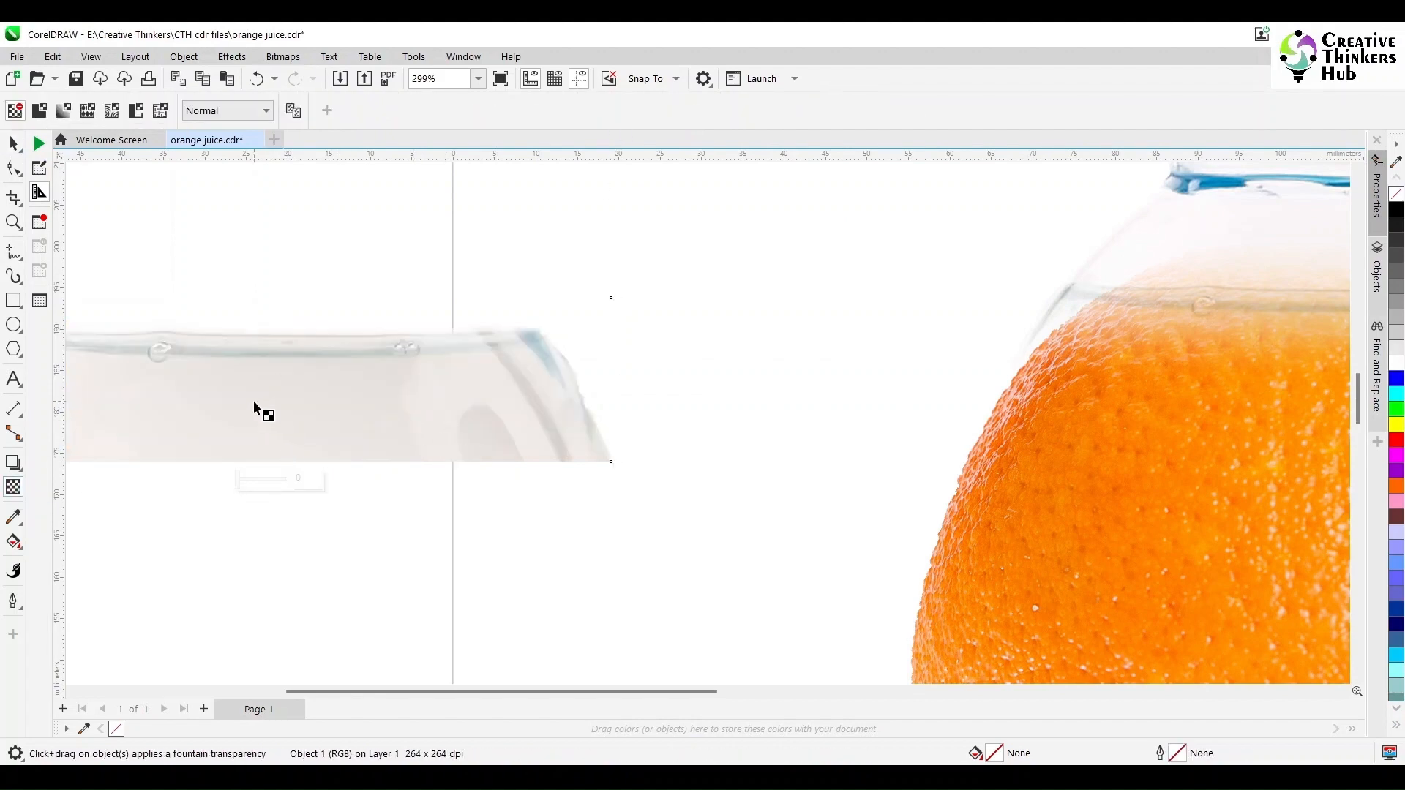
left_click_drag(254, 402, 253, 457)
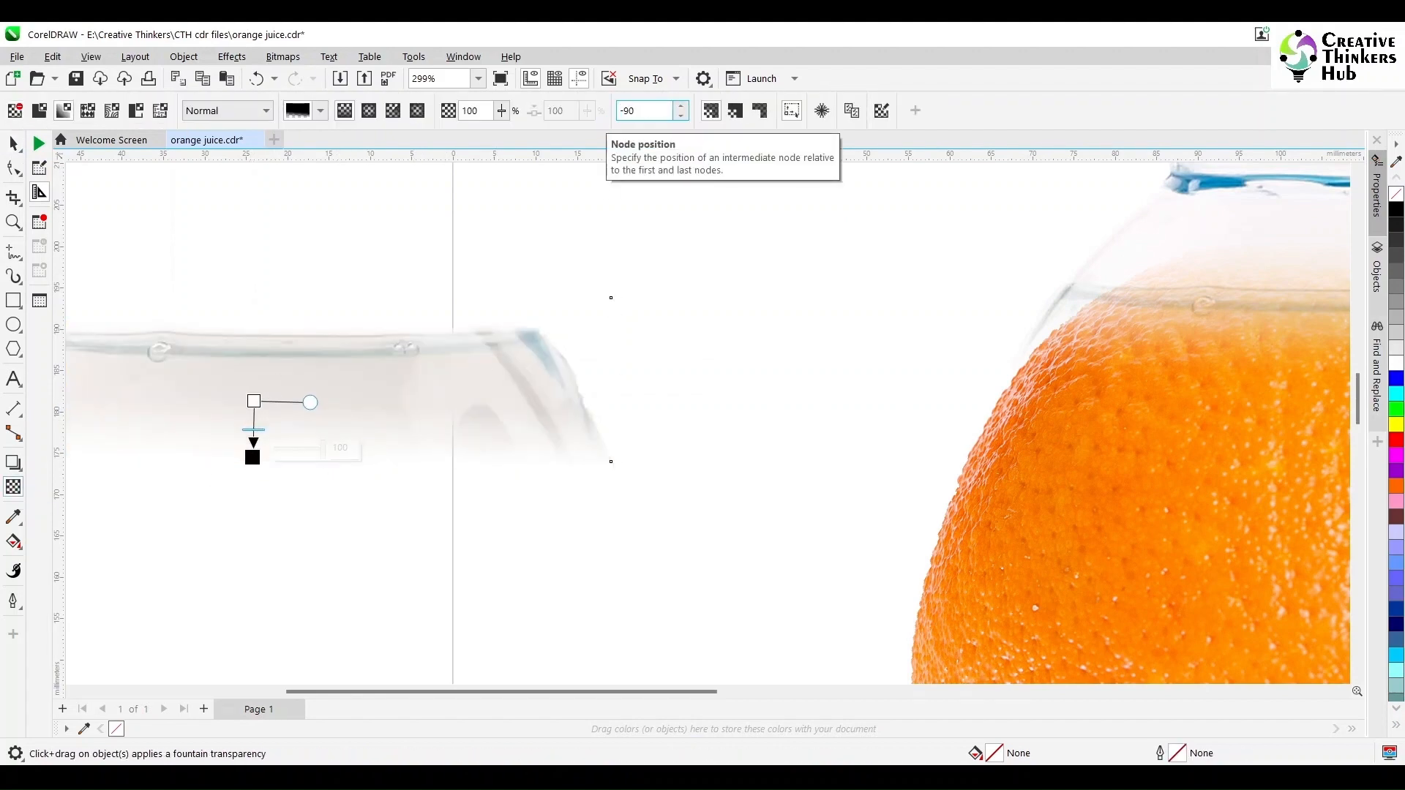
key("space")
Step: Move the orange layer 100 mm down onto the clear shoulder, and shift both pieces 100 mm right
left_click(202, 252)
key("F4")
left_click(470, 195)
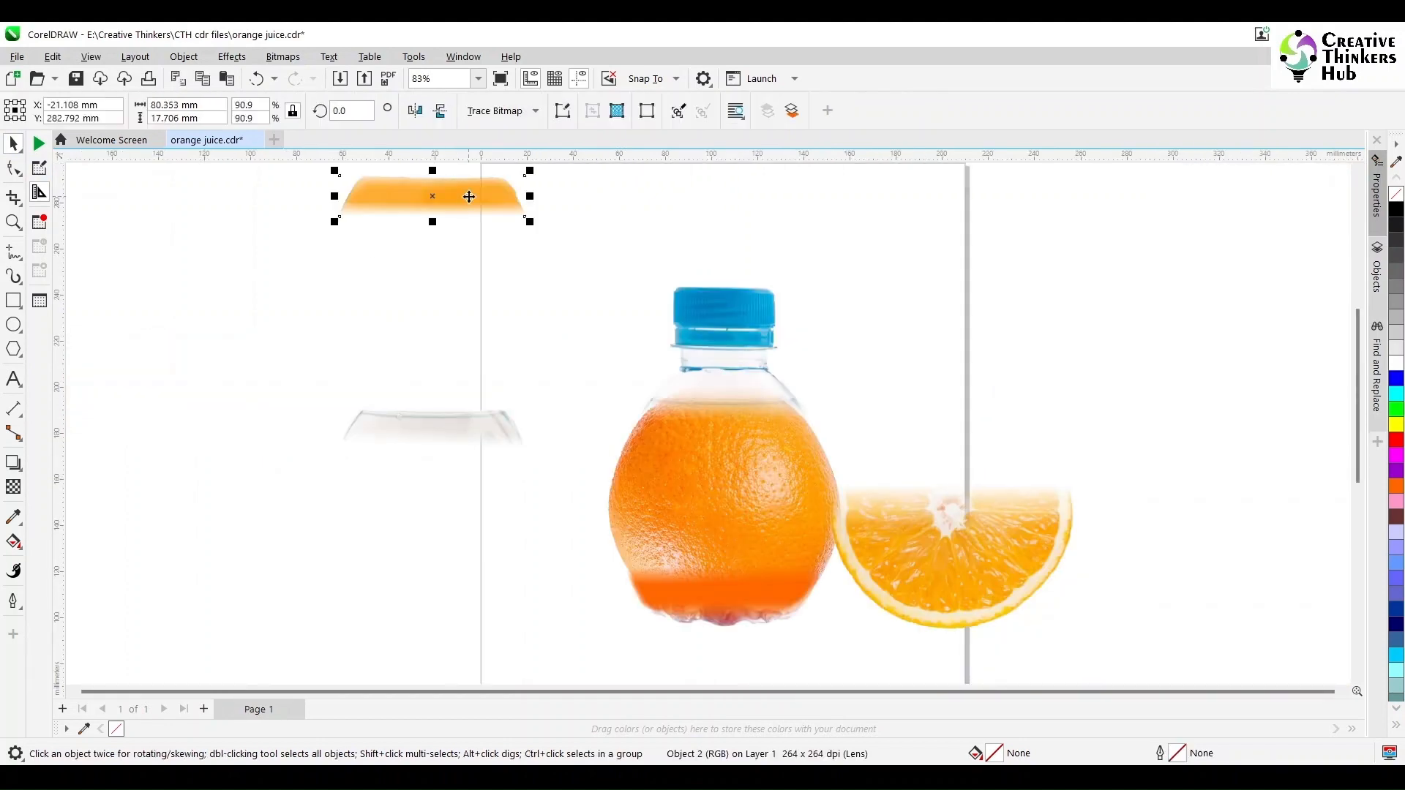
key("Down")
left_click_drag(315, 483, 617, 363)
key("Right")
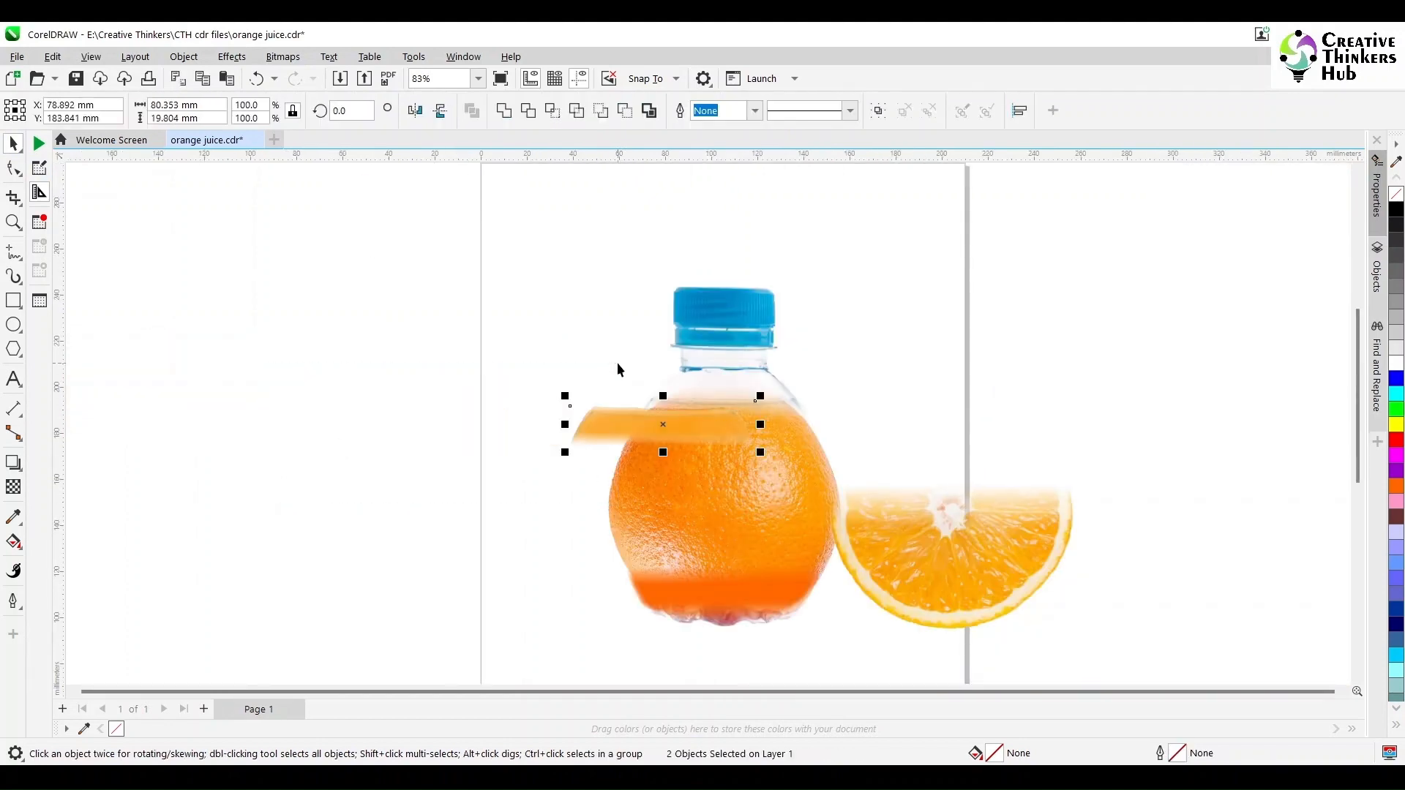
Step: Group the two shoulder pieces, centred horizontally on the bottle top with their bottom edges aligned
key("ctrl+g")
left_click(785, 399, "shift")
key("c")
key("b")
Step: Move the half orange slice 100 mm left so it sits over the orange in the bottle
left_click(1071, 507)
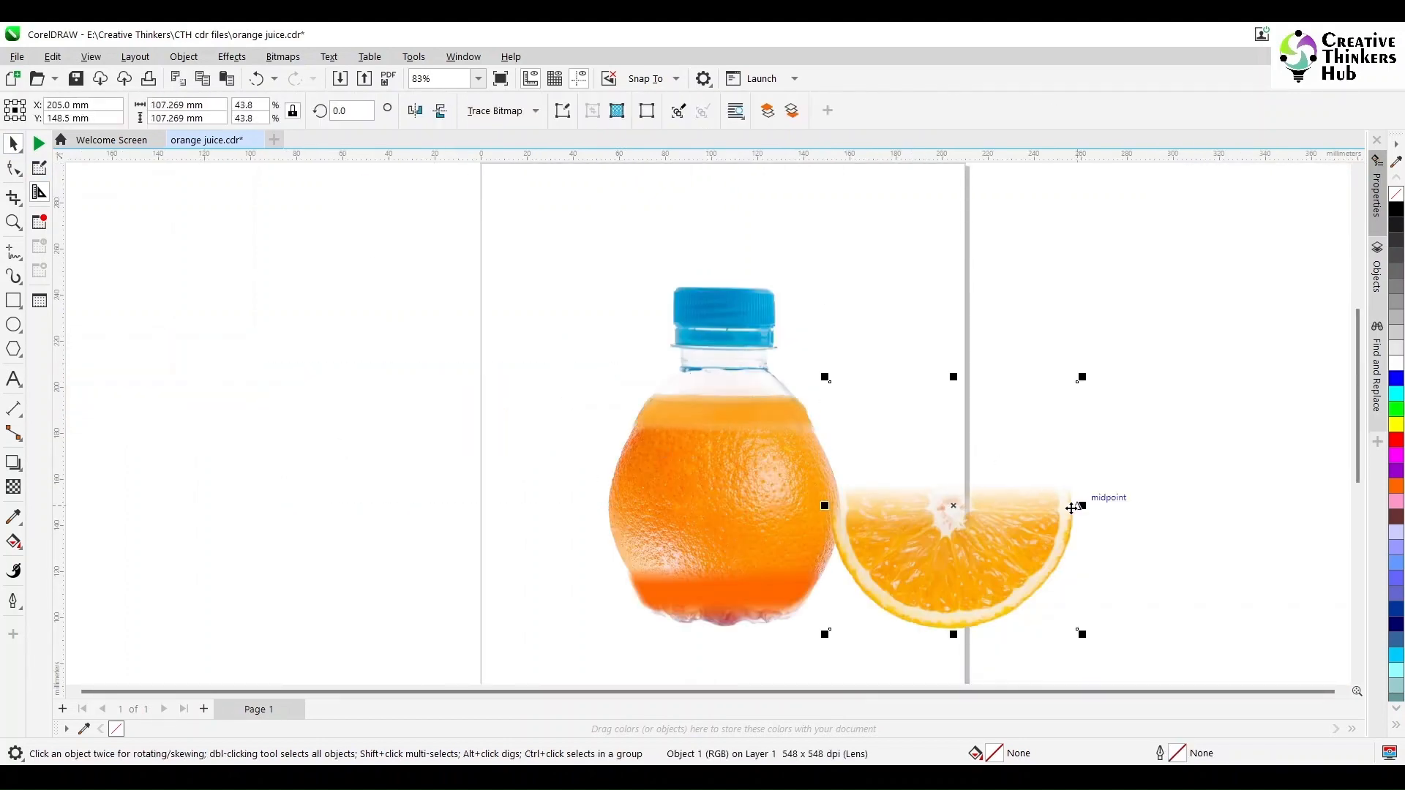
key("c")
left_click(1077, 549)
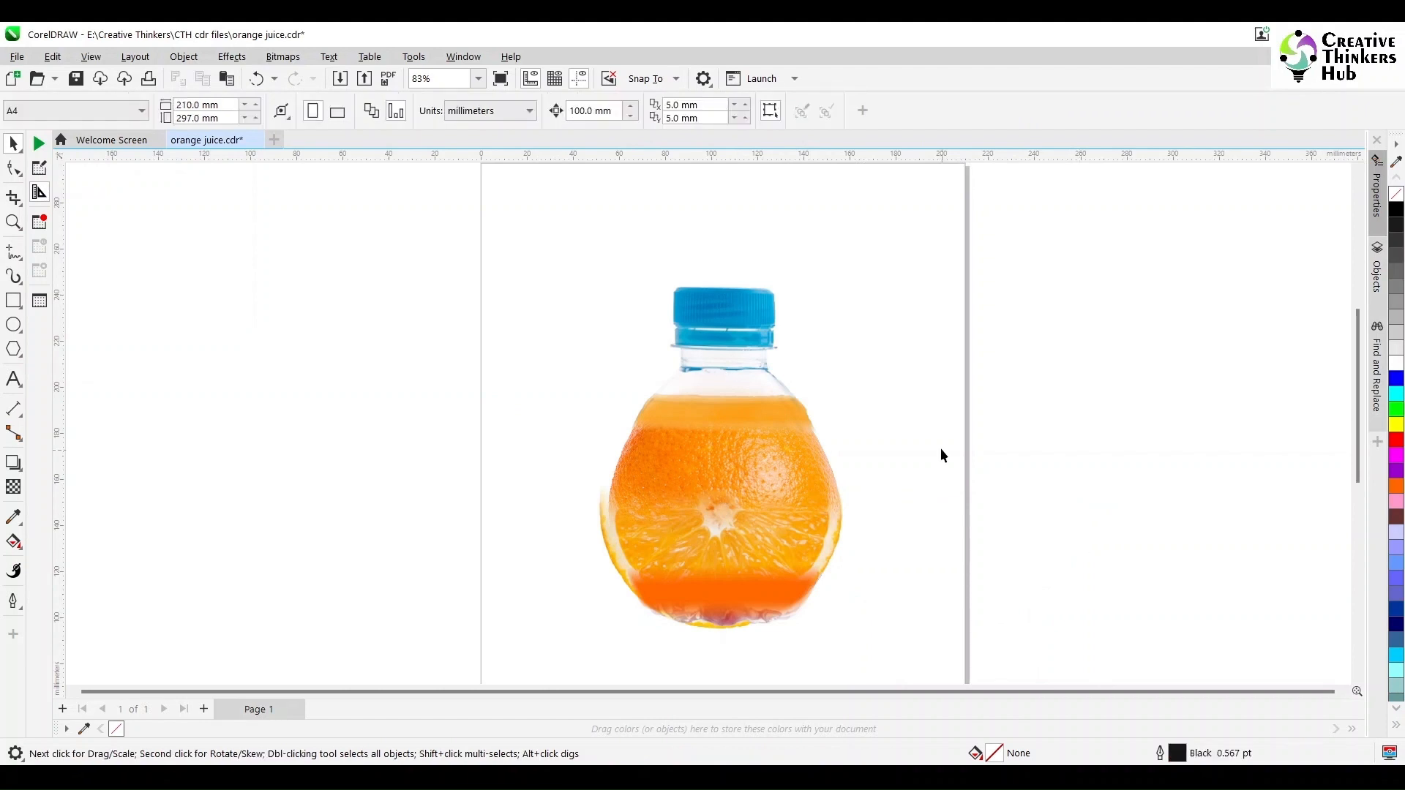
Step: Move the orange slice 100 mm right and try bringing the whole orange to the front
scroll(769, 472, "up", 1)
left_click(744, 471)
left_click(13, 487)
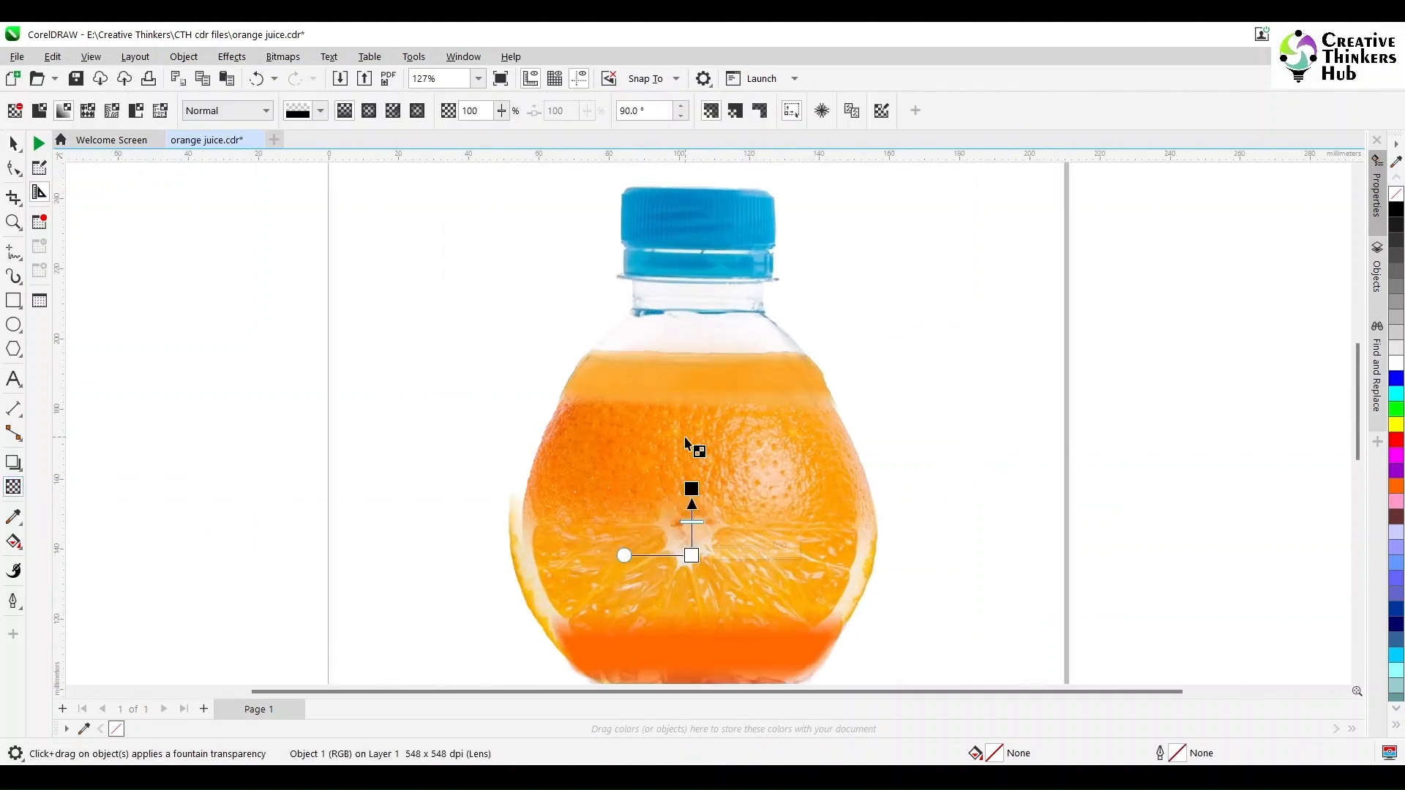
key("space")
key("Right")
left_click(700, 457)
key("shift+Page_Up")
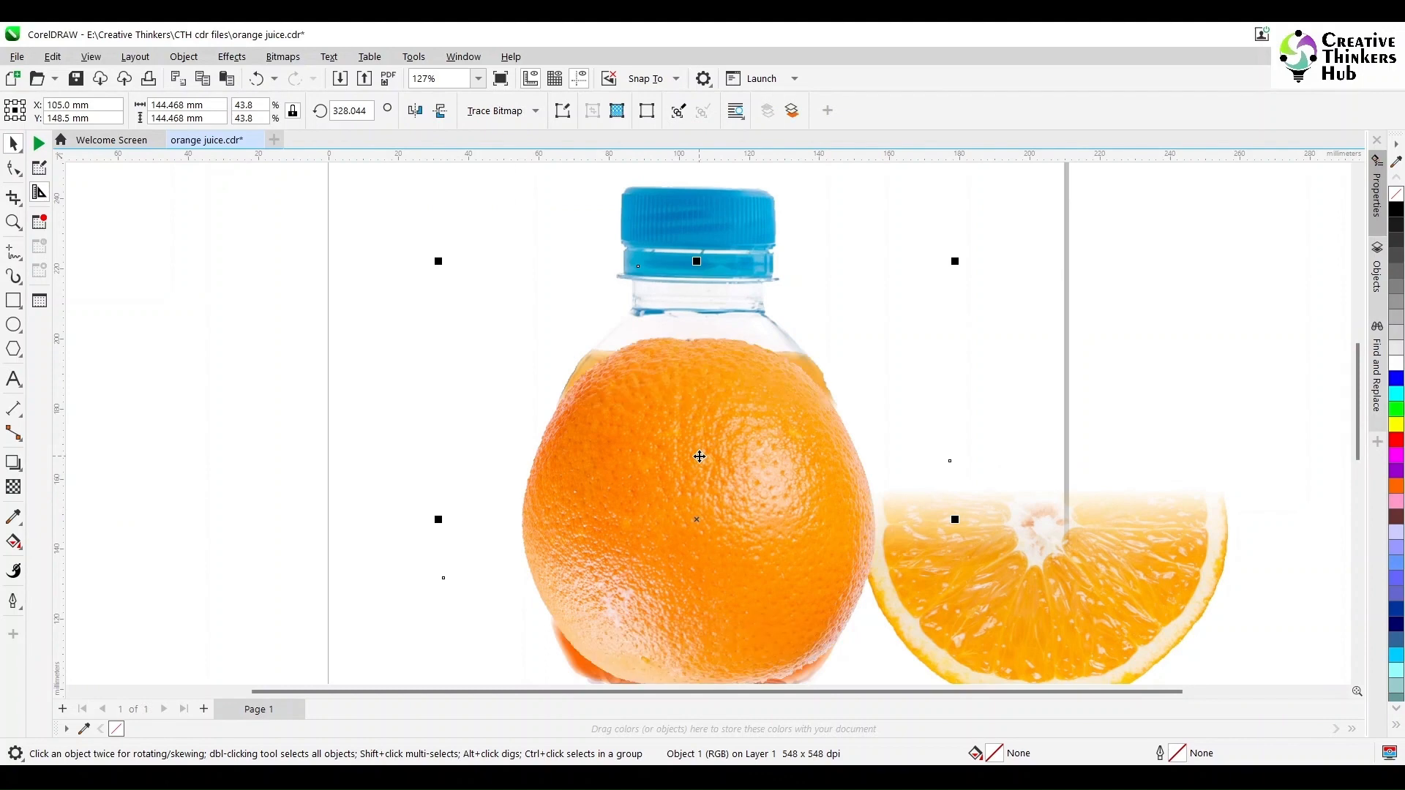
key("shift+Page_Down")
Step: Move the orange slice back onto the bottle and scale it down to about 103.4 mm square
left_click(1042, 566)
key("Left")
left_click_drag(505, 327, 516, 337)
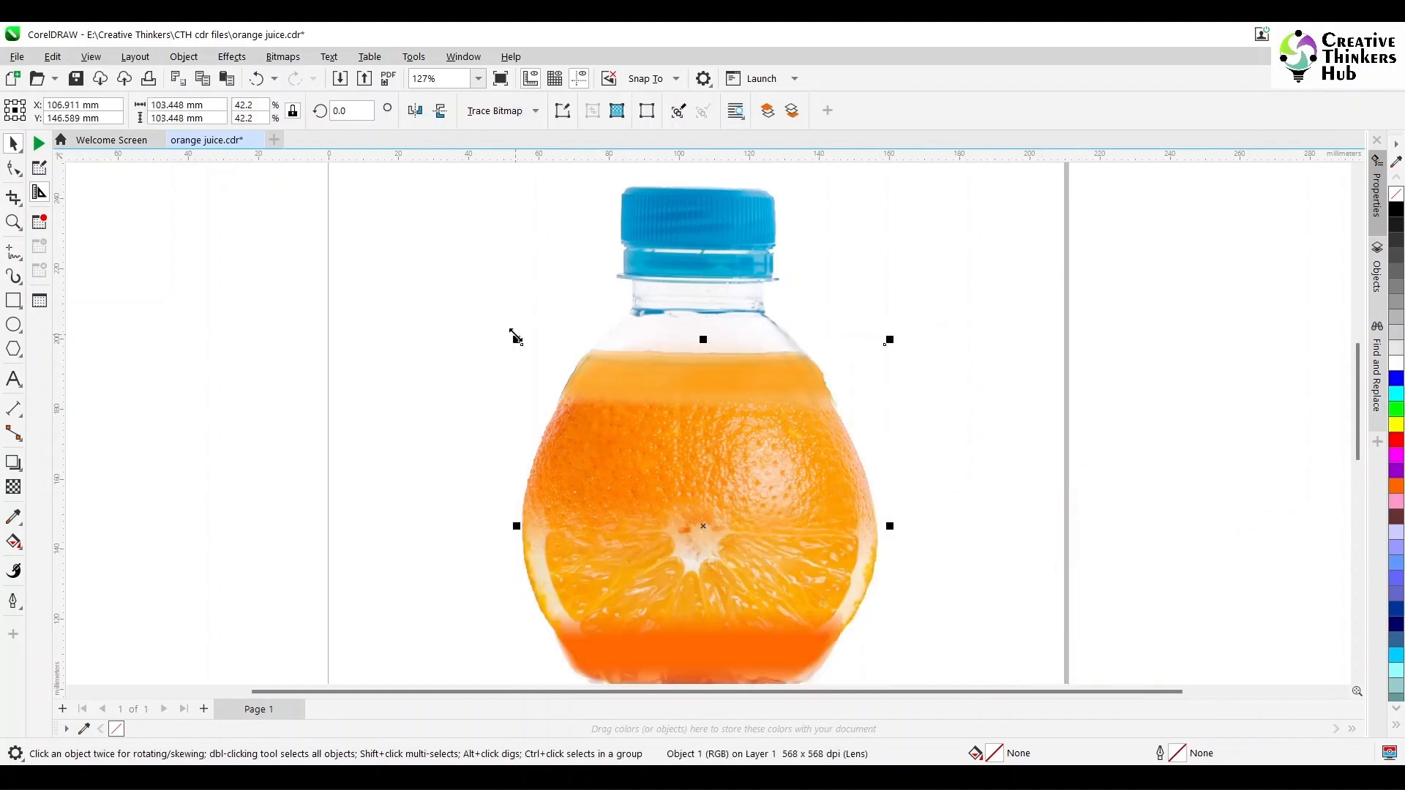
Step: Deselect the slice and save the orange juice drawing
left_click(1106, 529)
scroll(1106, 528, "down", 2)
scroll(1182, 524, "up", 1)
key("ctrl+s")
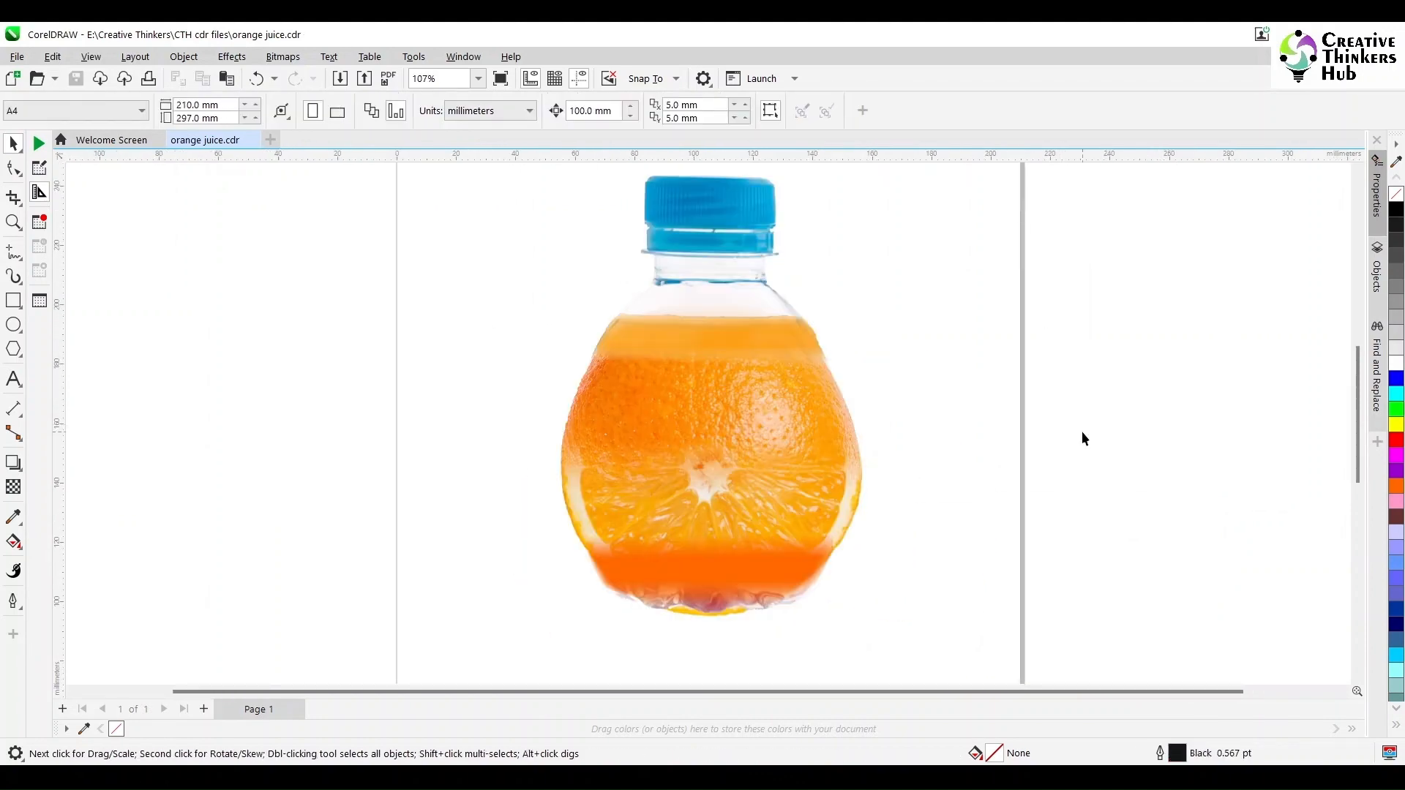
left_click(13, 379)
left_click(295, 434)
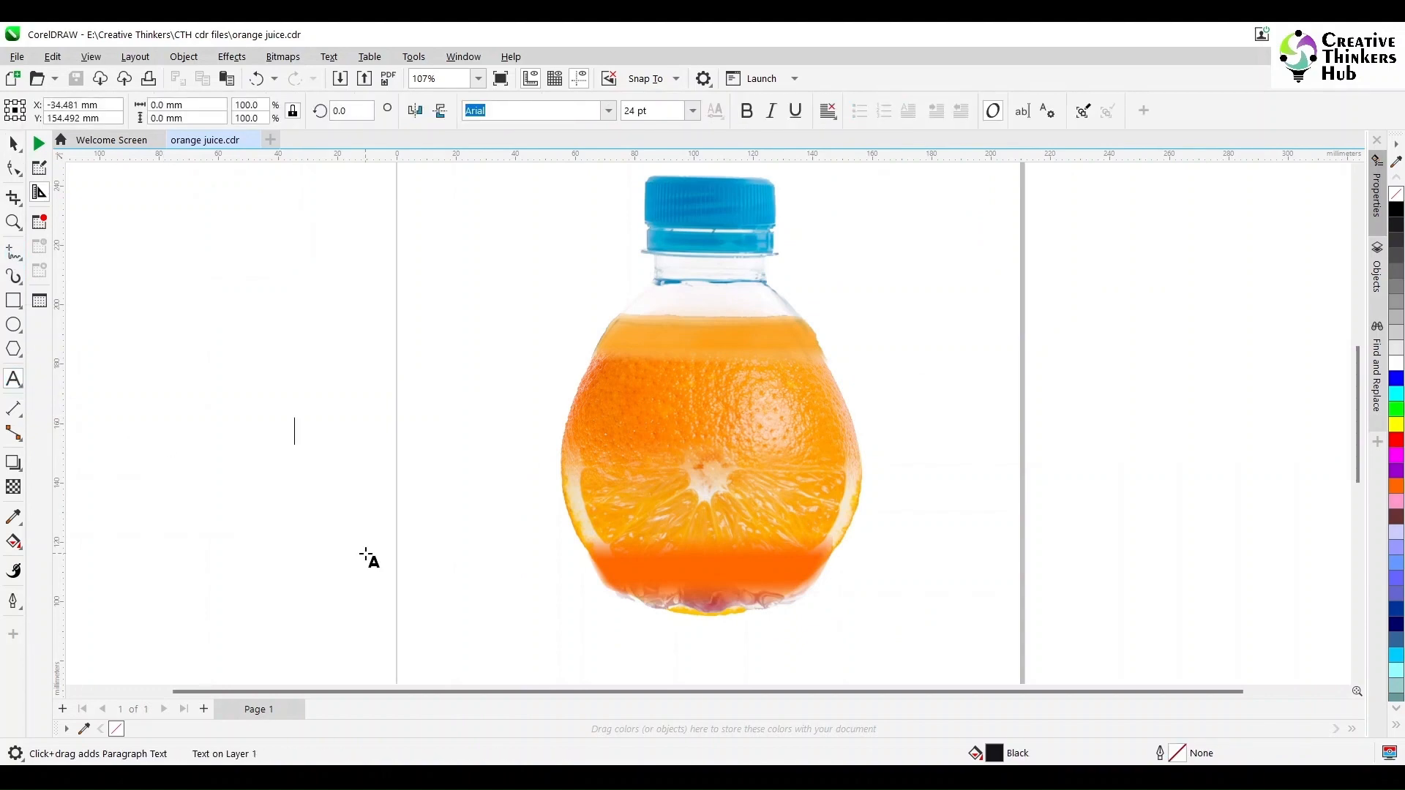
left_click(13, 144)
Step: Move the two bottle base objects slightly down and scale them to about 79.4 mm wide under the orange
left_click_drag(486, 661, 1012, 518)
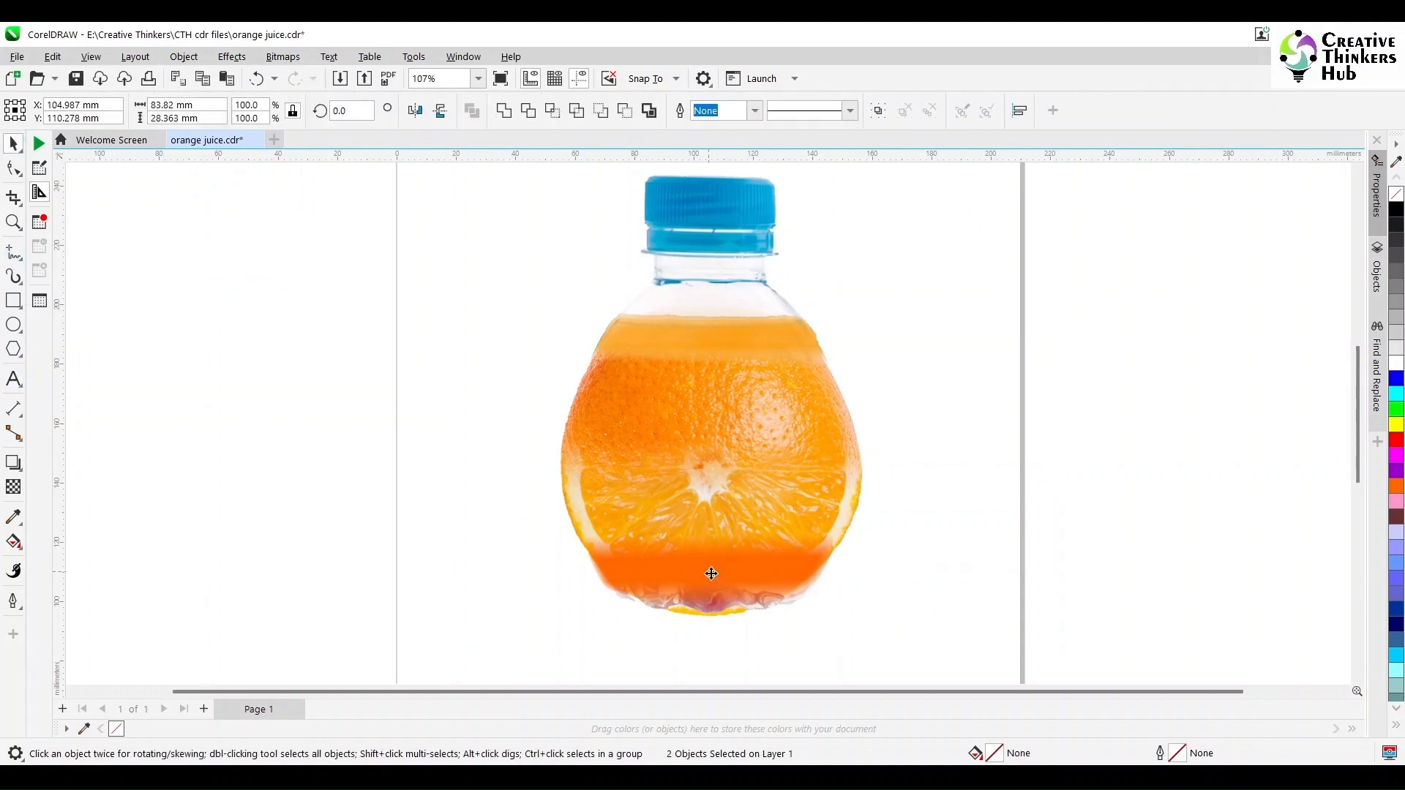
left_click_drag(709, 573, 710, 589)
scroll(709, 588, "up", 1)
left_click_drag(883, 650, 869, 644)
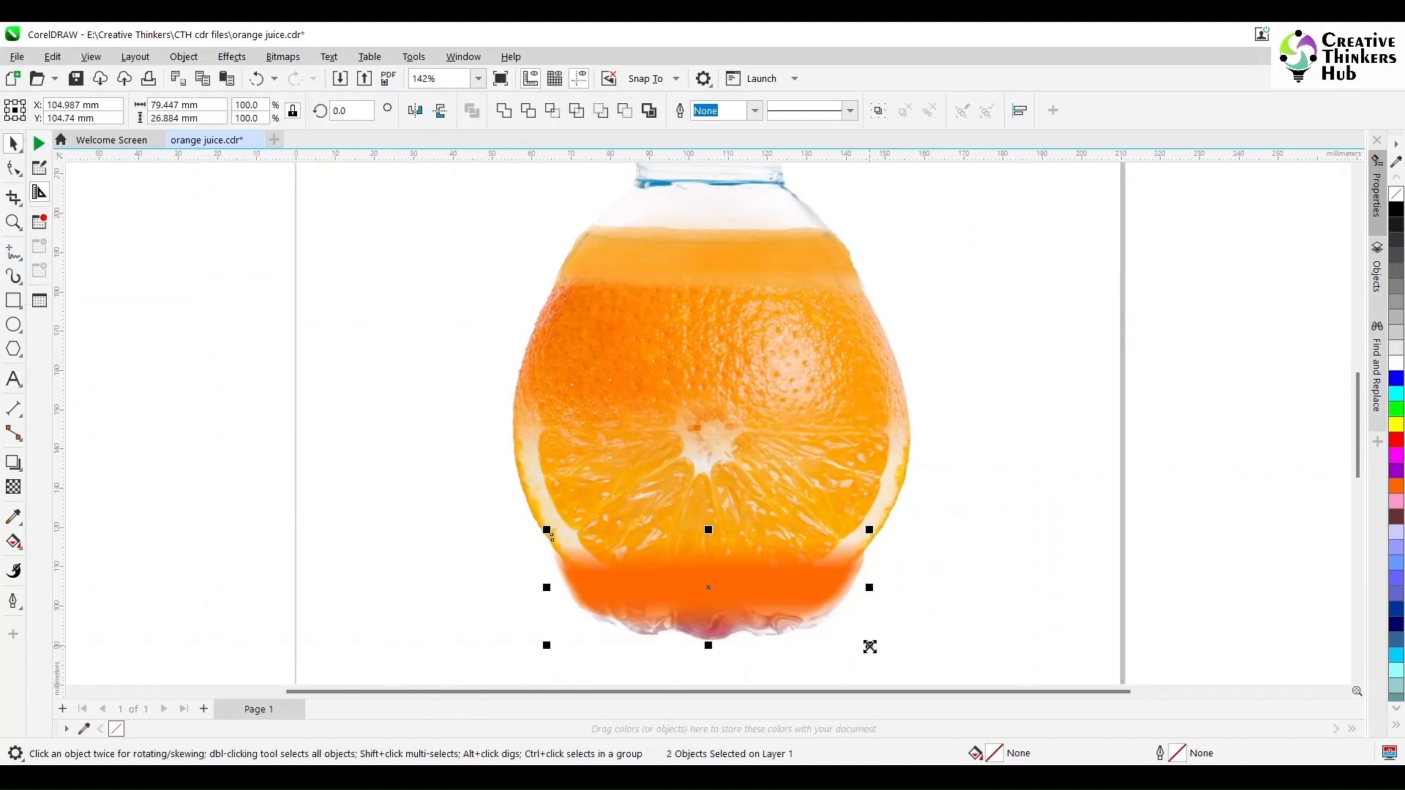
left_click(979, 605)
scroll(1117, 533, "down", 2)
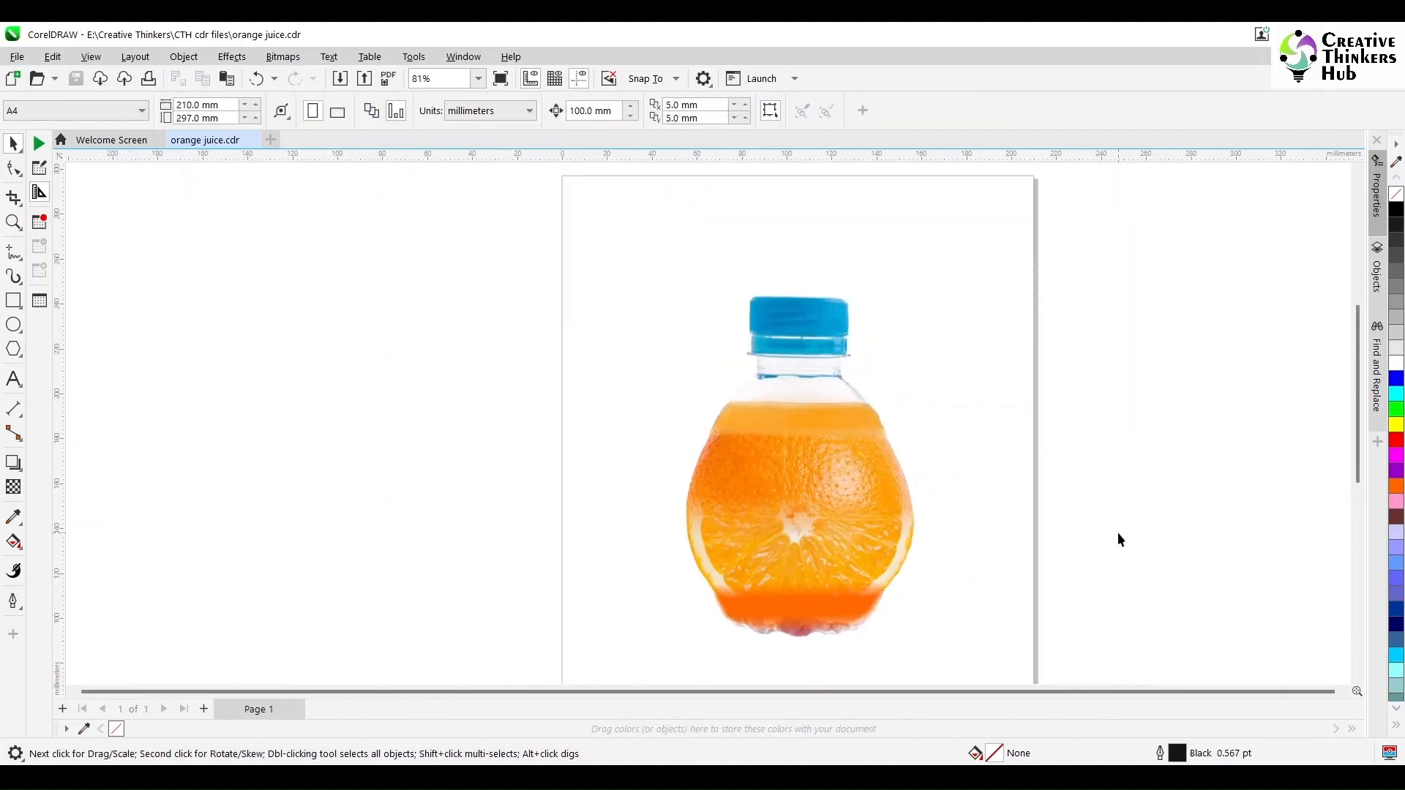
Step: Adjust the orange slice's vertical fountain transparency to blend its upper edge into the orange, and save the drawing
left_click(841, 535)
left_click(13, 487)
left_click_drag(798, 468, 798, 596)
left_click_drag(798, 482, 796, 496)
left_click_drag(799, 597, 793, 568)
left_click_drag(795, 496, 793, 476)
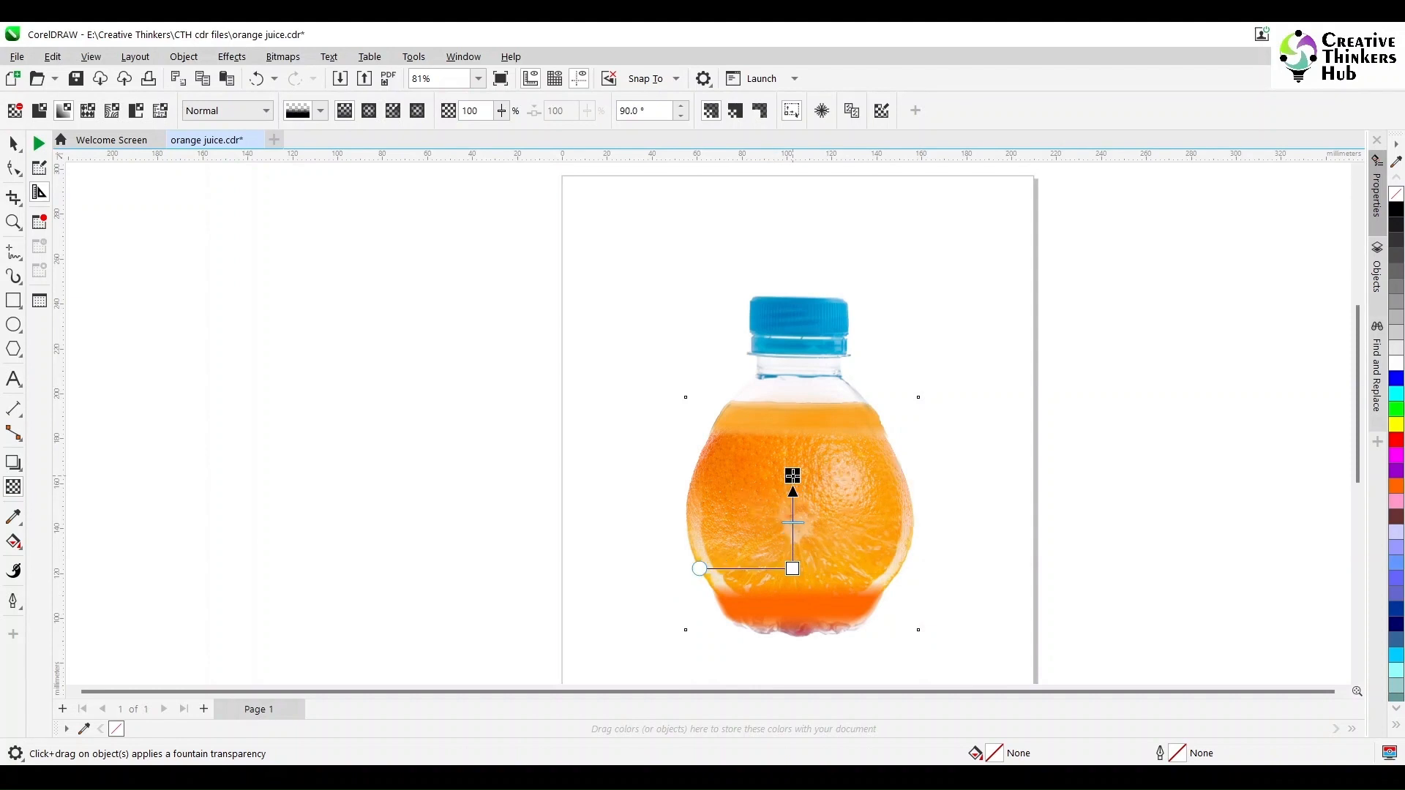
left_click(13, 144)
left_click(274, 348)
key("ctrl+s")
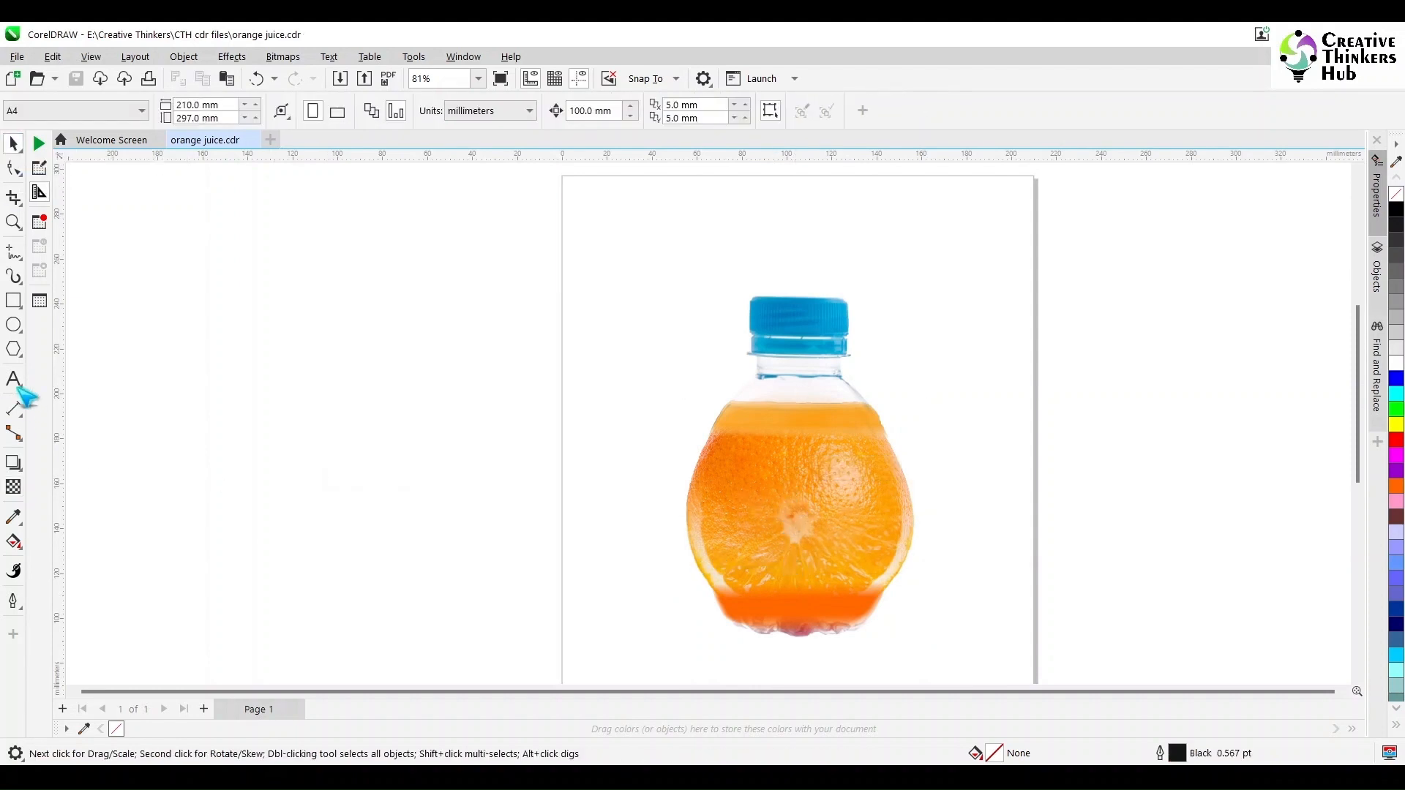
Step: Add the artistic text "Orenjaa" beside the page and enlarge it to about 70 mm wide
left_click(13, 378)
left_click(269, 468)
type("Orenjaa")
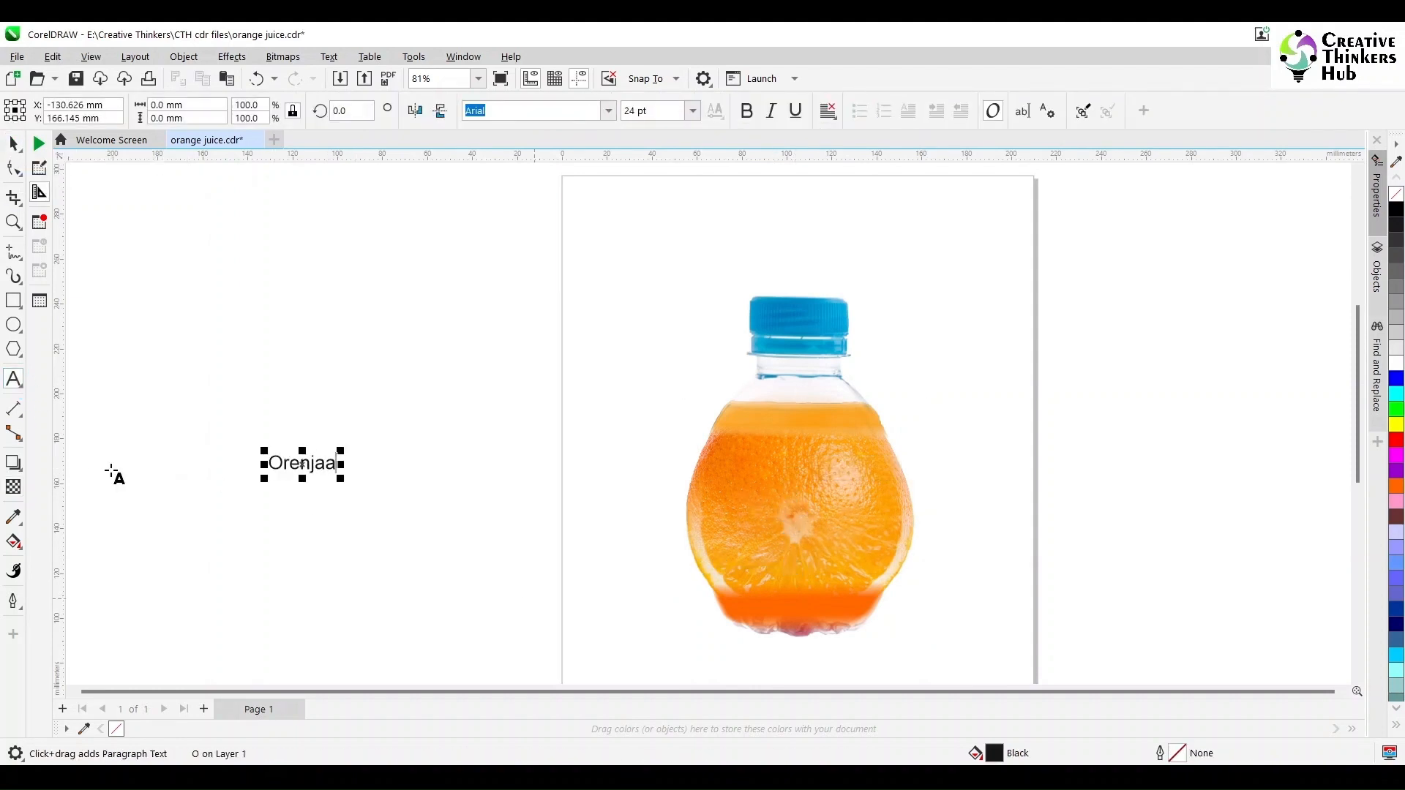
left_click(13, 144)
left_click_drag(340, 479, 401, 542)
Step: Set the text's font to Argos George Contour, enlarge it to about 117.8 pt and move it nearer the bottle
left_click(609, 112)
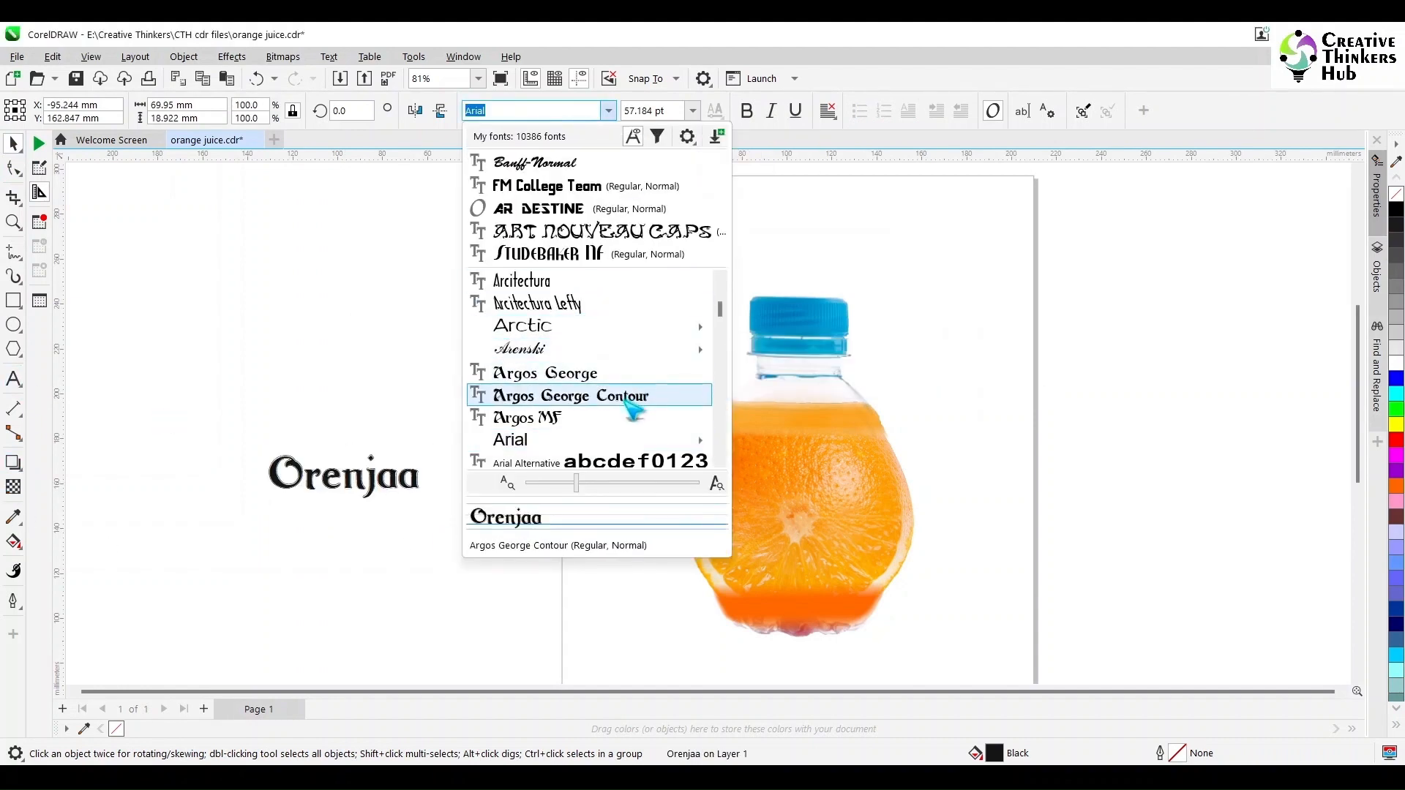
left_click(626, 399)
left_click_drag(424, 448, 646, 398)
left_click_drag(550, 476, 582, 443)
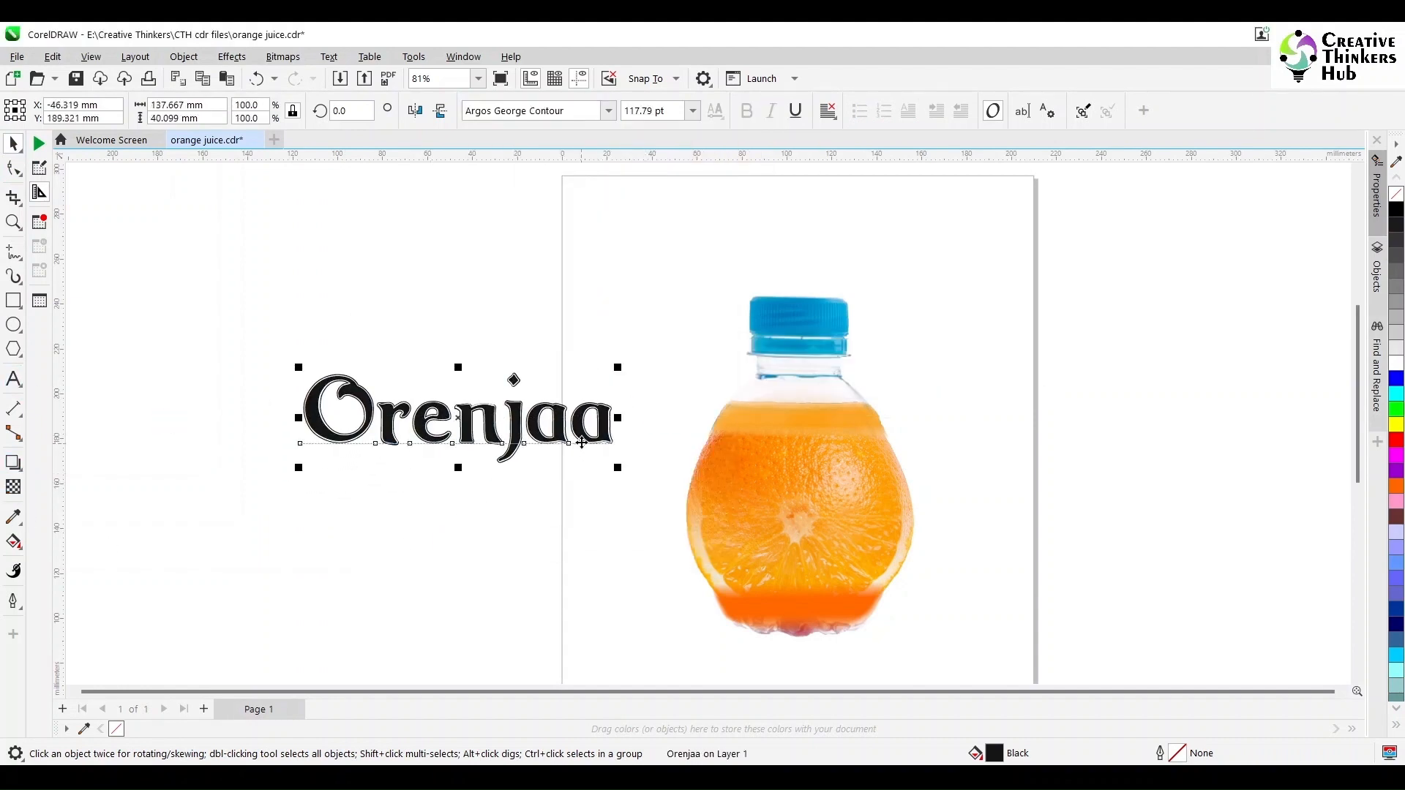
left_click(502, 543)
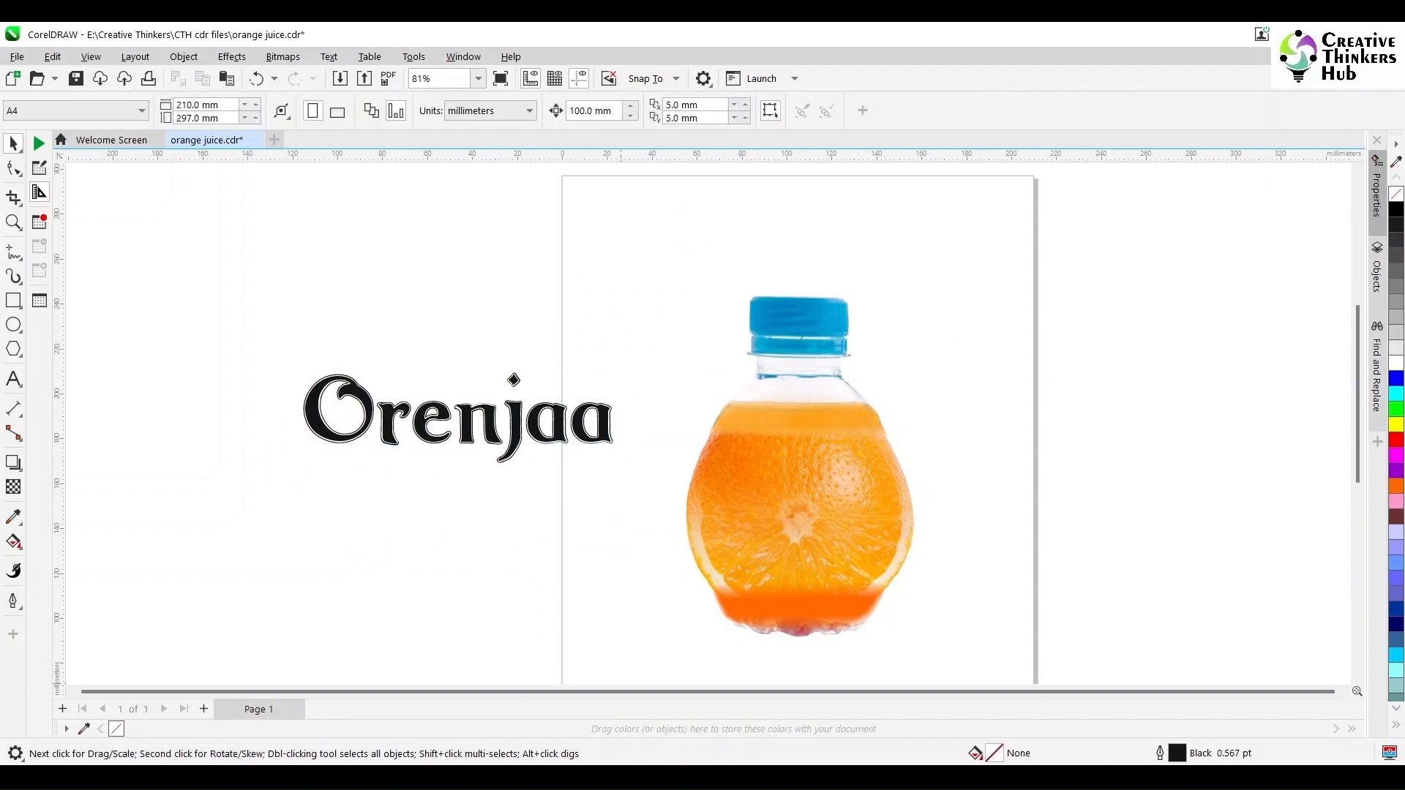
Step: Switch to Character Map and copy the letter á from the Arial font
key("super")
type("character")
left_click(333, 229)
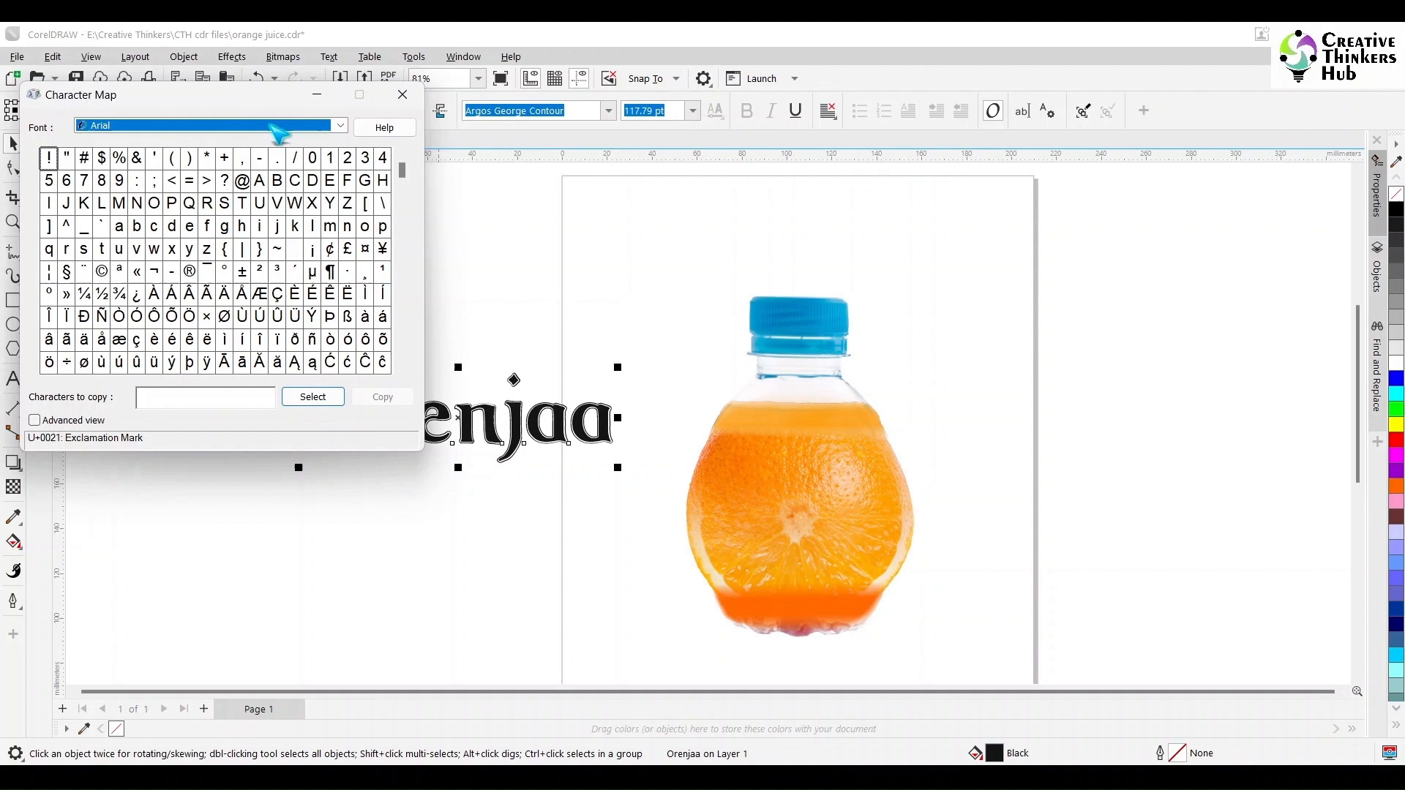
left_click(271, 126)
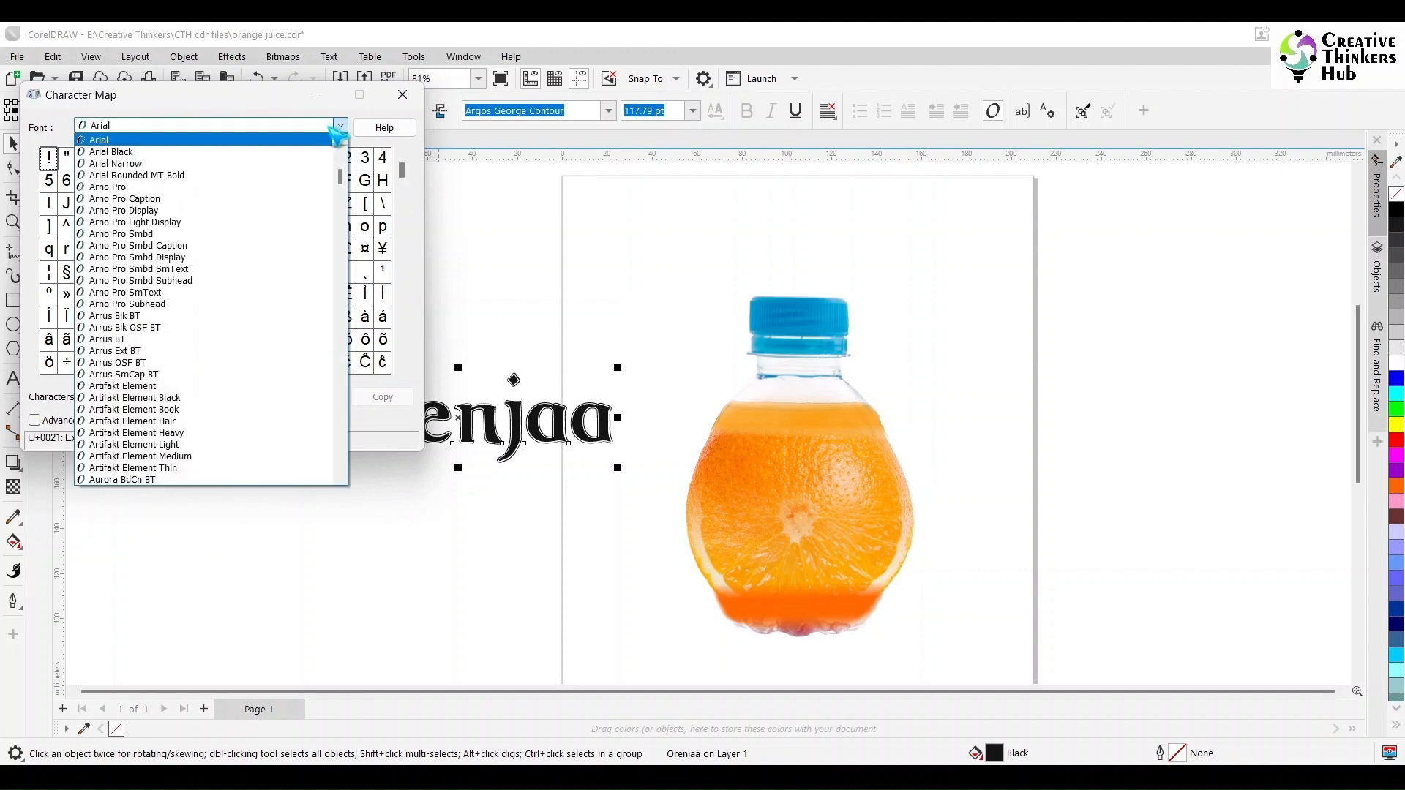
scroll(276, 233, "down", 2)
scroll(281, 241, "down", 2)
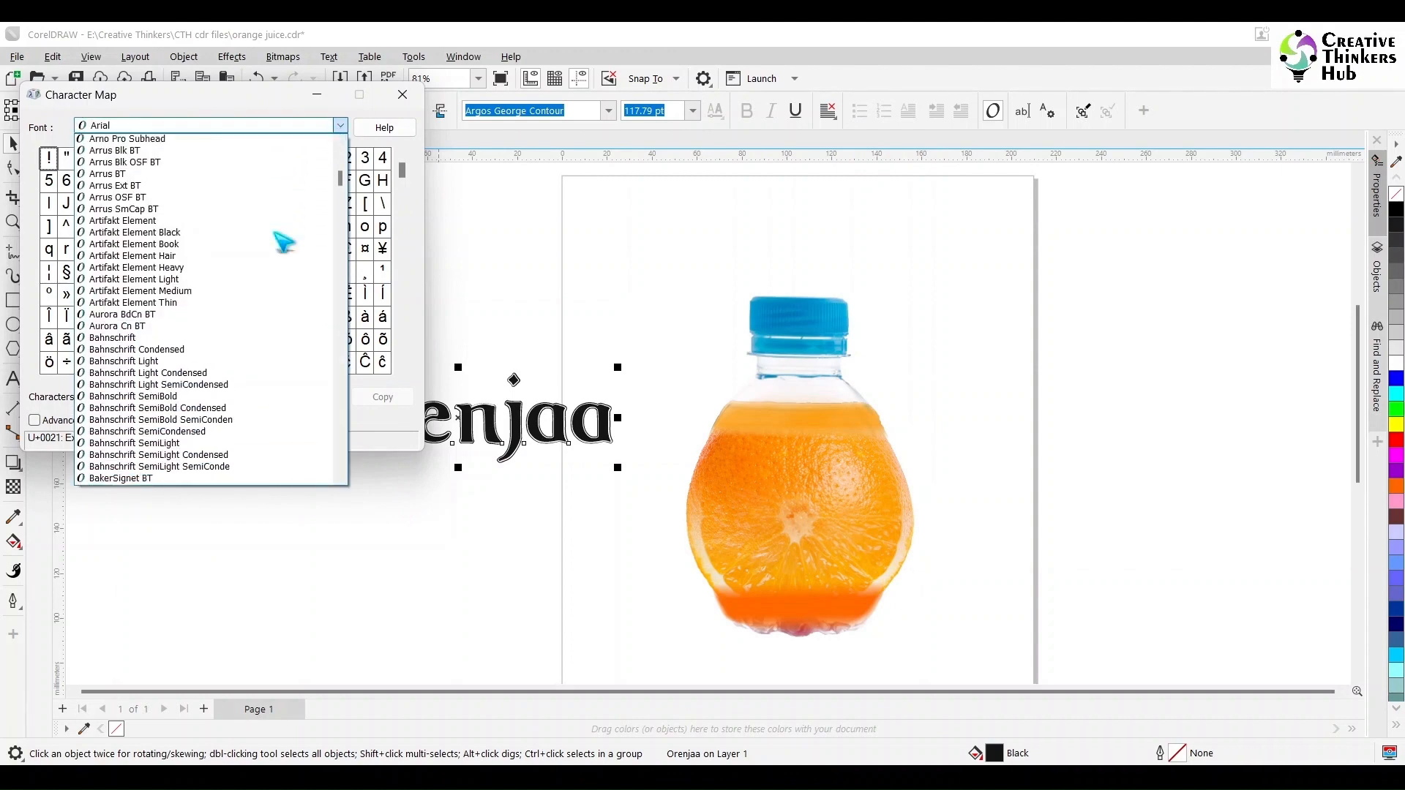
scroll(282, 242, "up", 3)
left_click(246, 127)
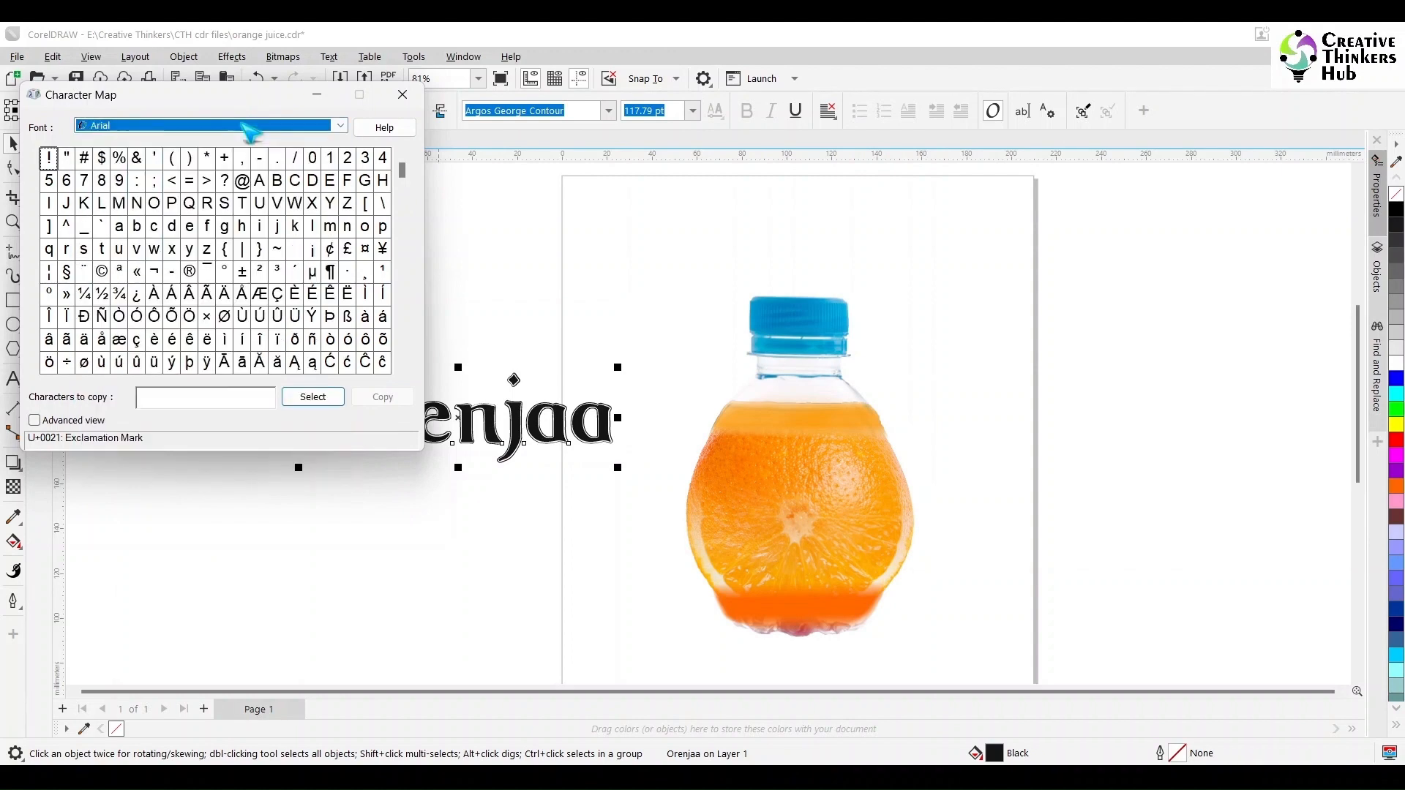
left_click(387, 318)
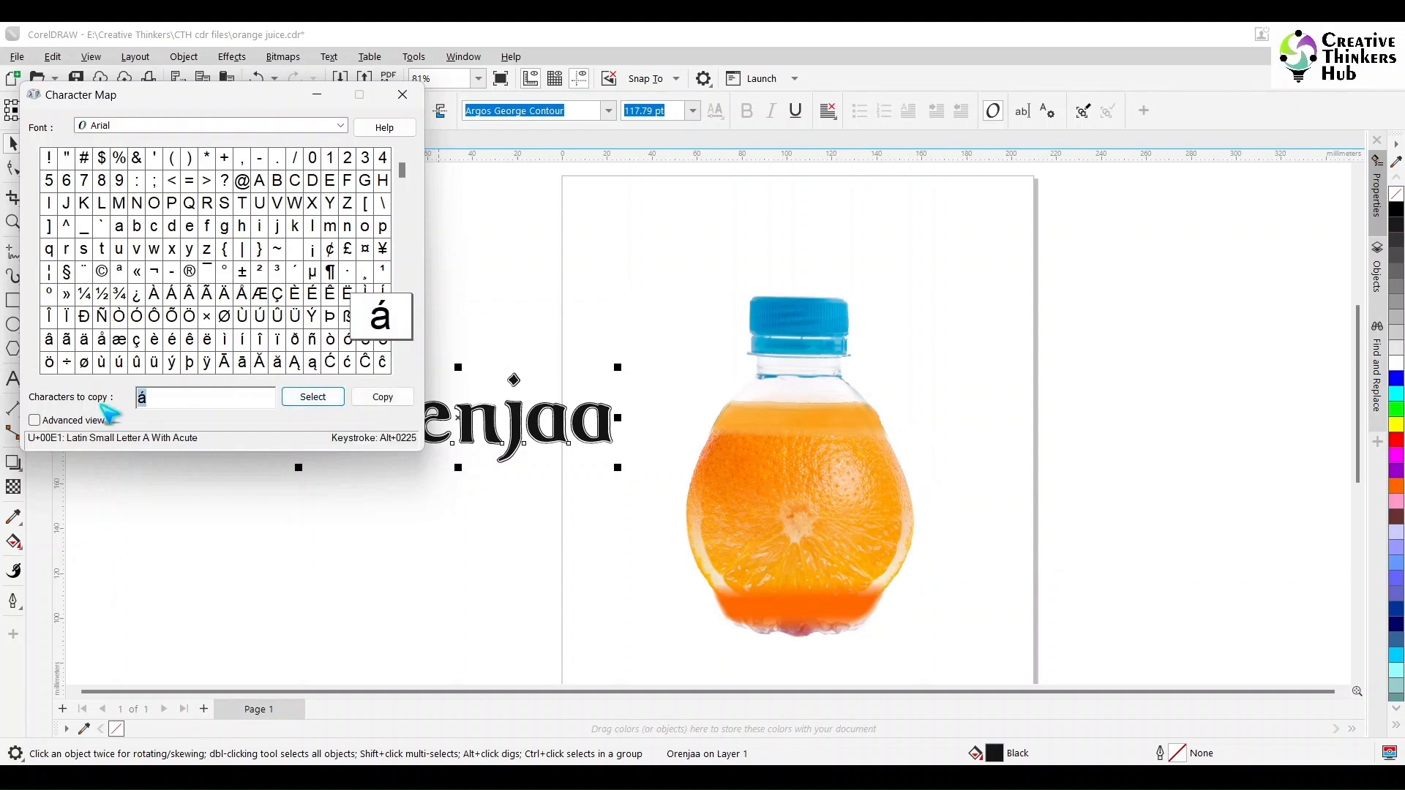
Step: Replace the first "a" after the "j" with the copied á, maintaining fonts and formatting
left_click(559, 450)
left_click(14, 378)
left_click_drag(567, 429, 537, 429)
key("ctrl+v")
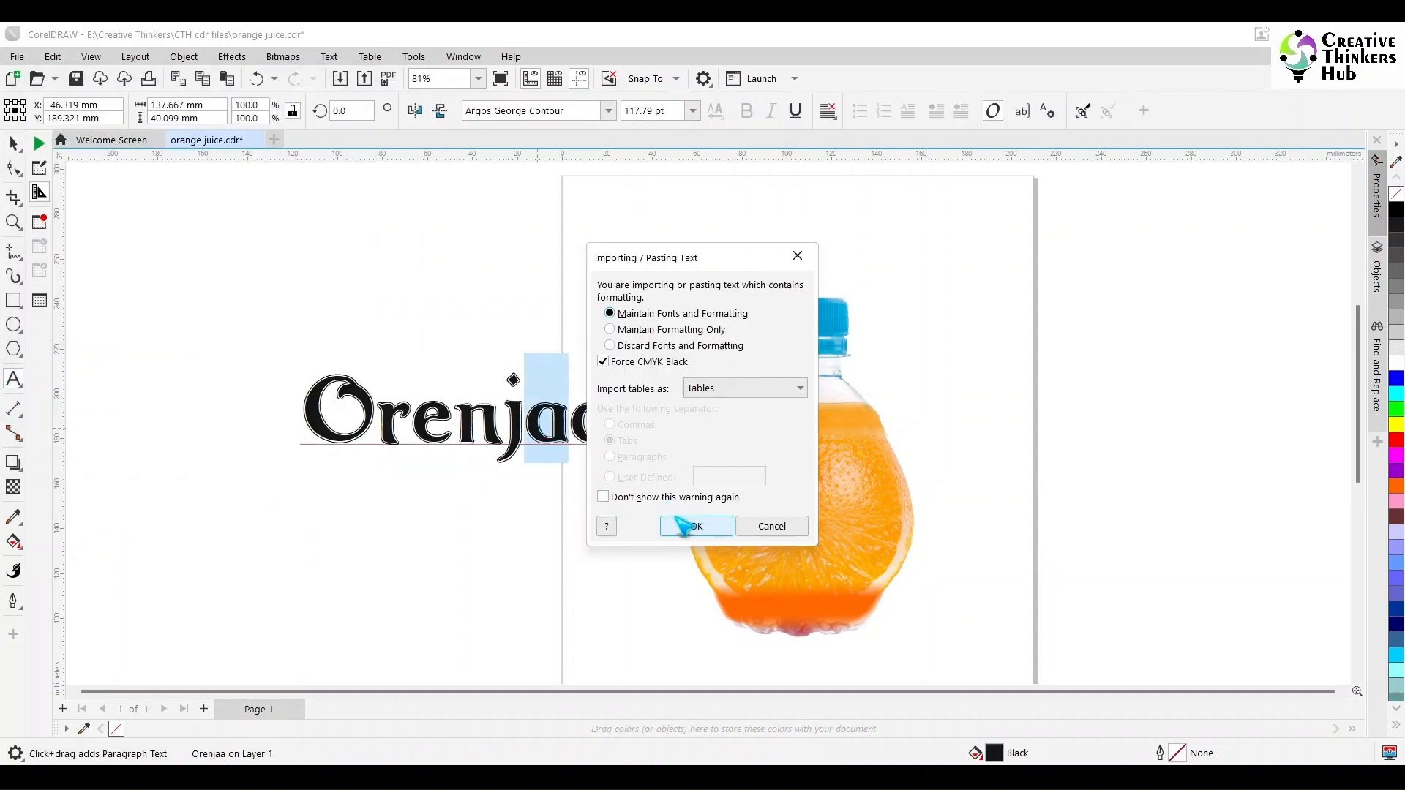
left_click(694, 526)
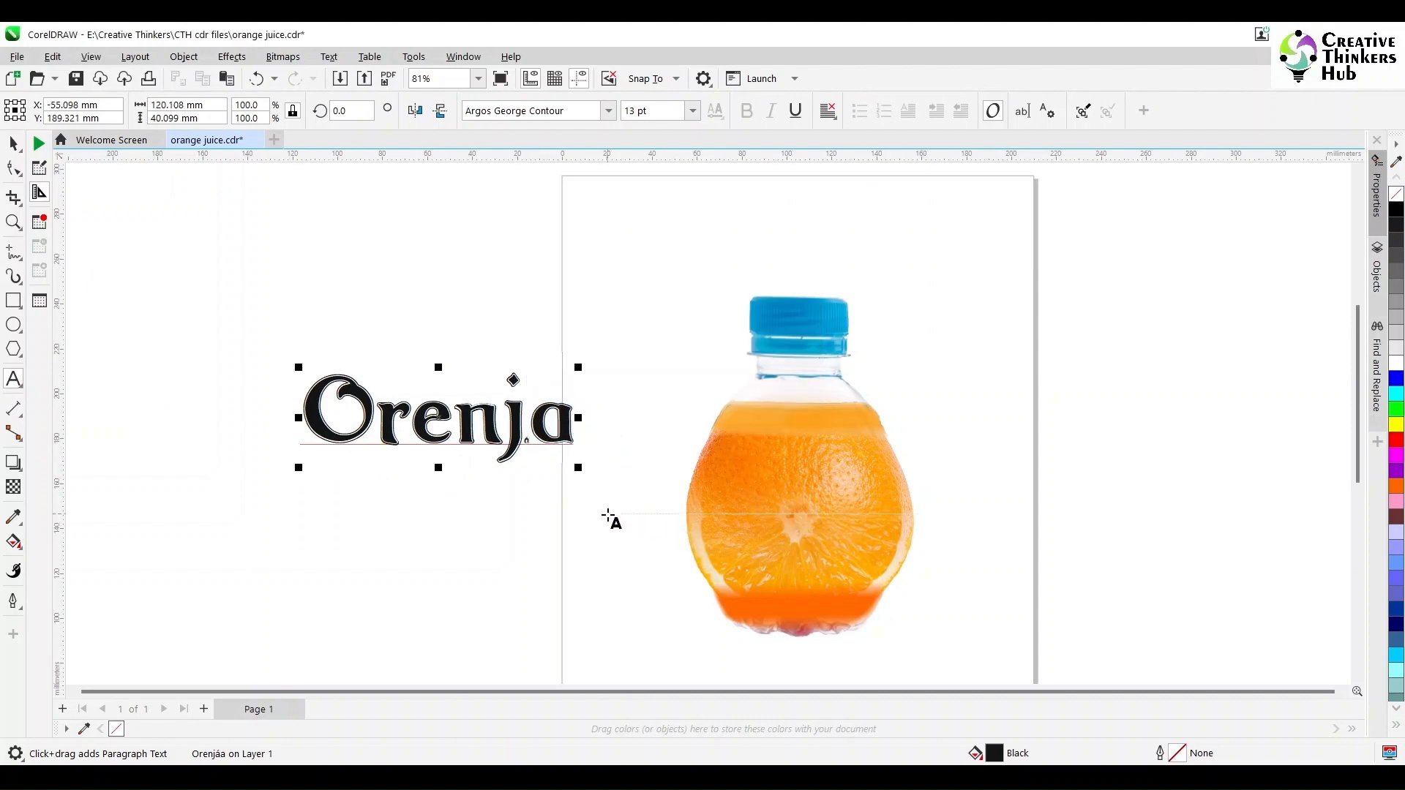
Step: Set the font size of the whole "Orenjáa" text to 120 pt
scroll(545, 439, "up", 3)
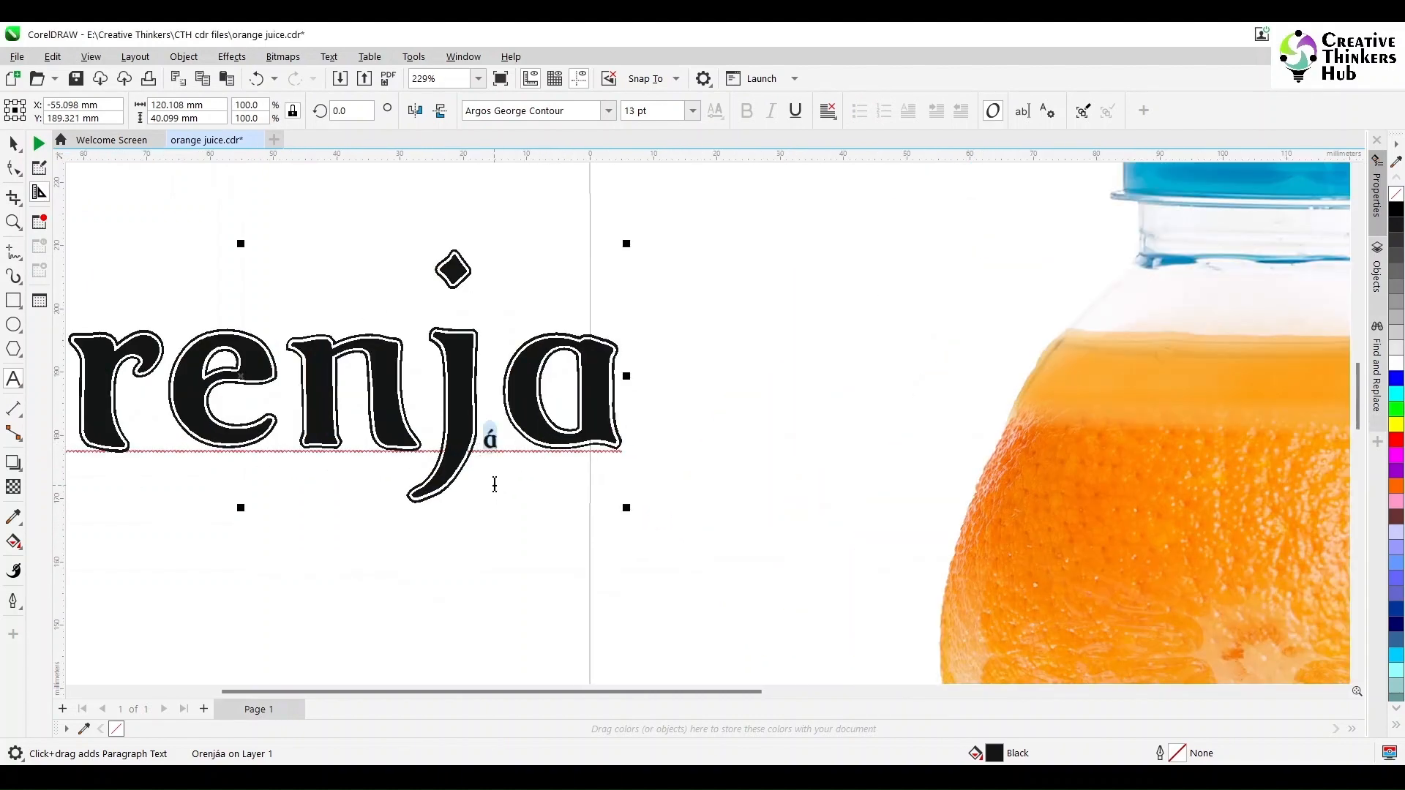
double_click(591, 402)
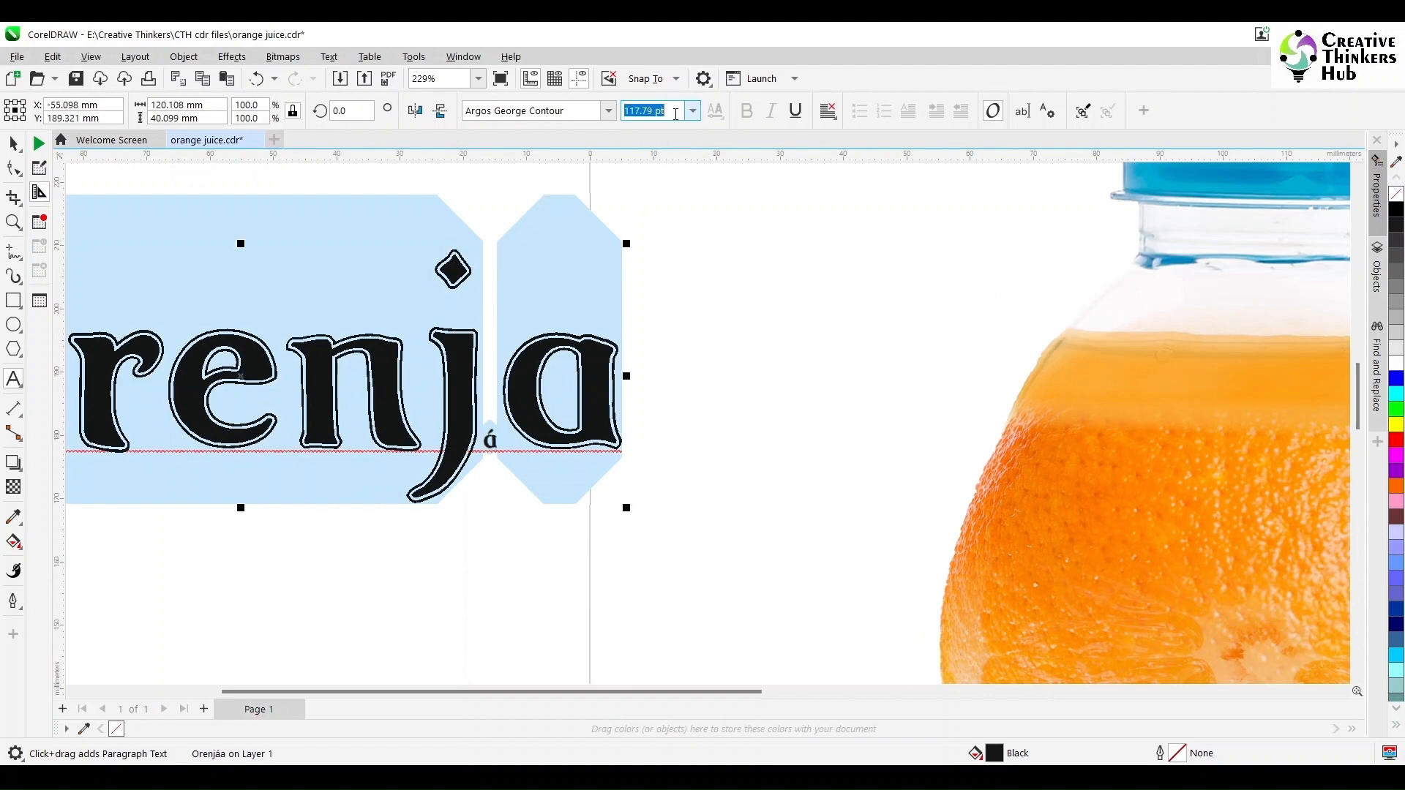
type("120")
key("Return")
scroll(645, 262, "down", 3)
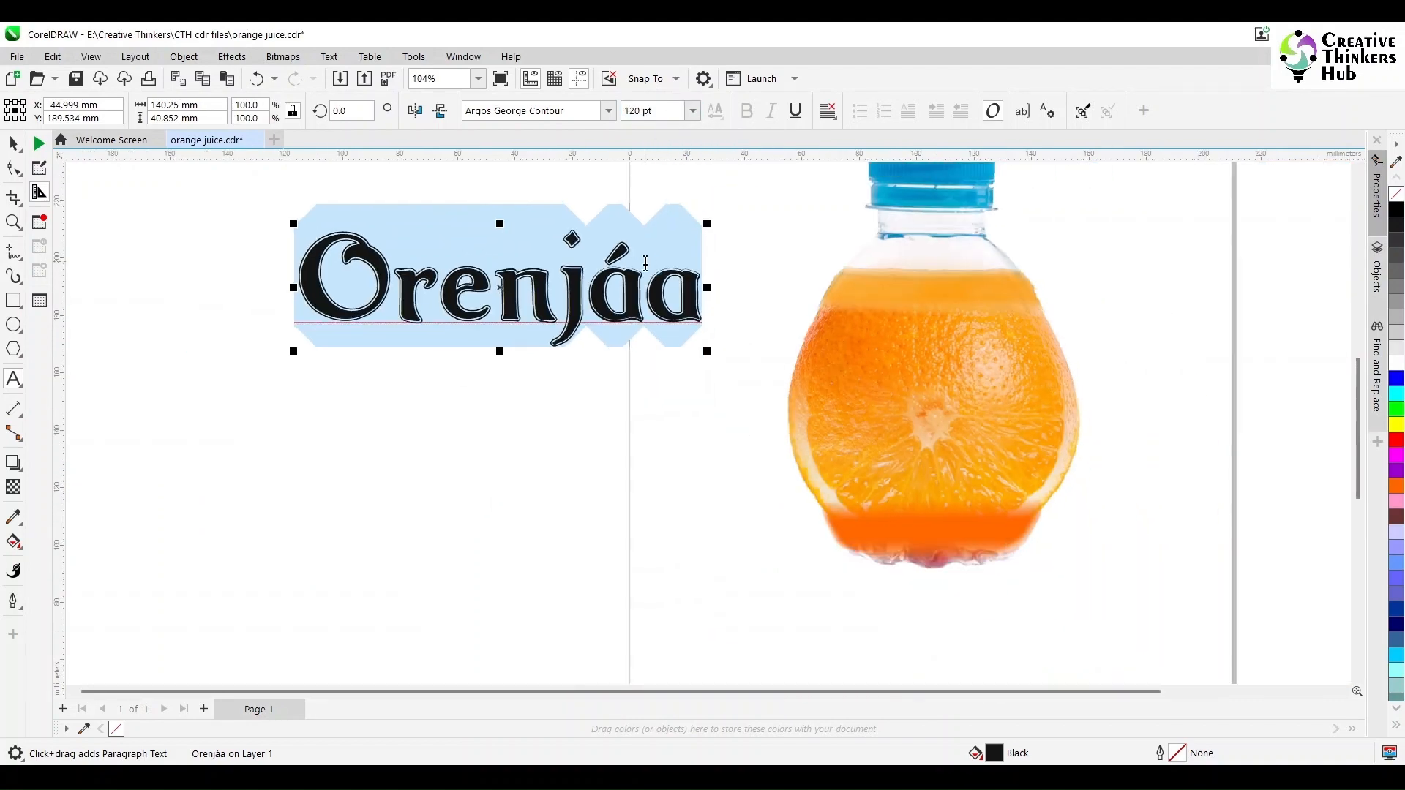
left_click(13, 143)
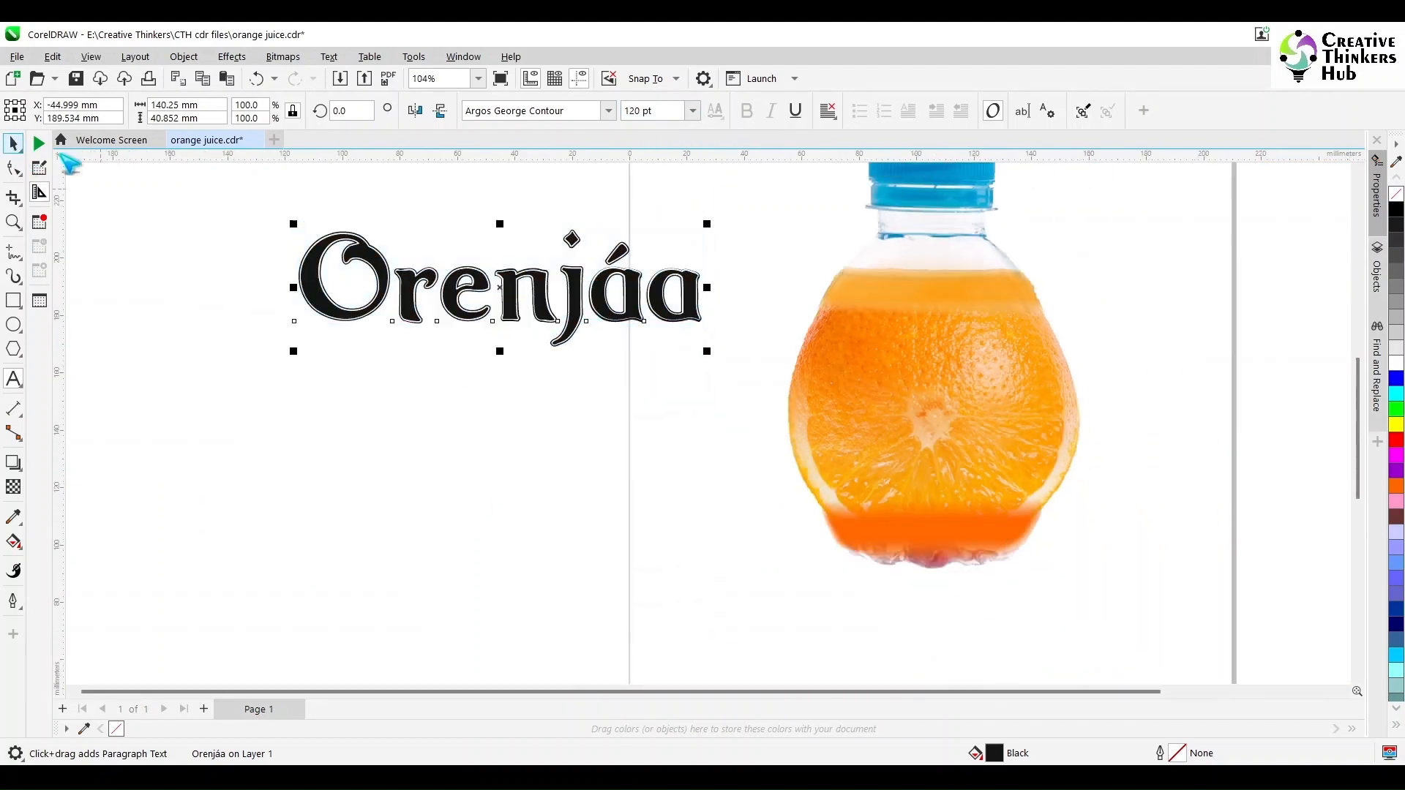
Step: Move the accent to the word's last letter so the text reads "Orenjaá"
left_click(13, 379)
left_click_drag(646, 309, 611, 309)
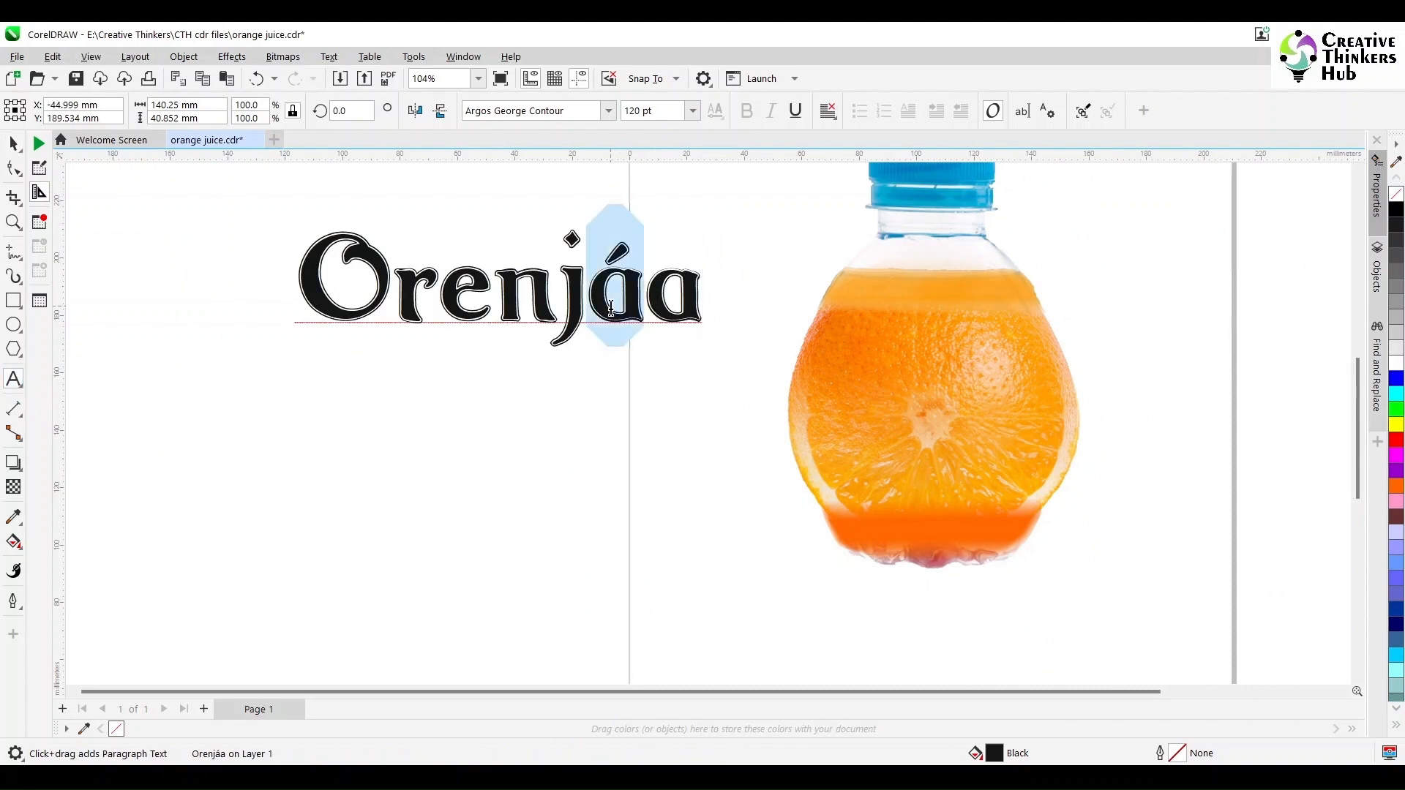
key("BackSpace")
type("á")
left_click(13, 144)
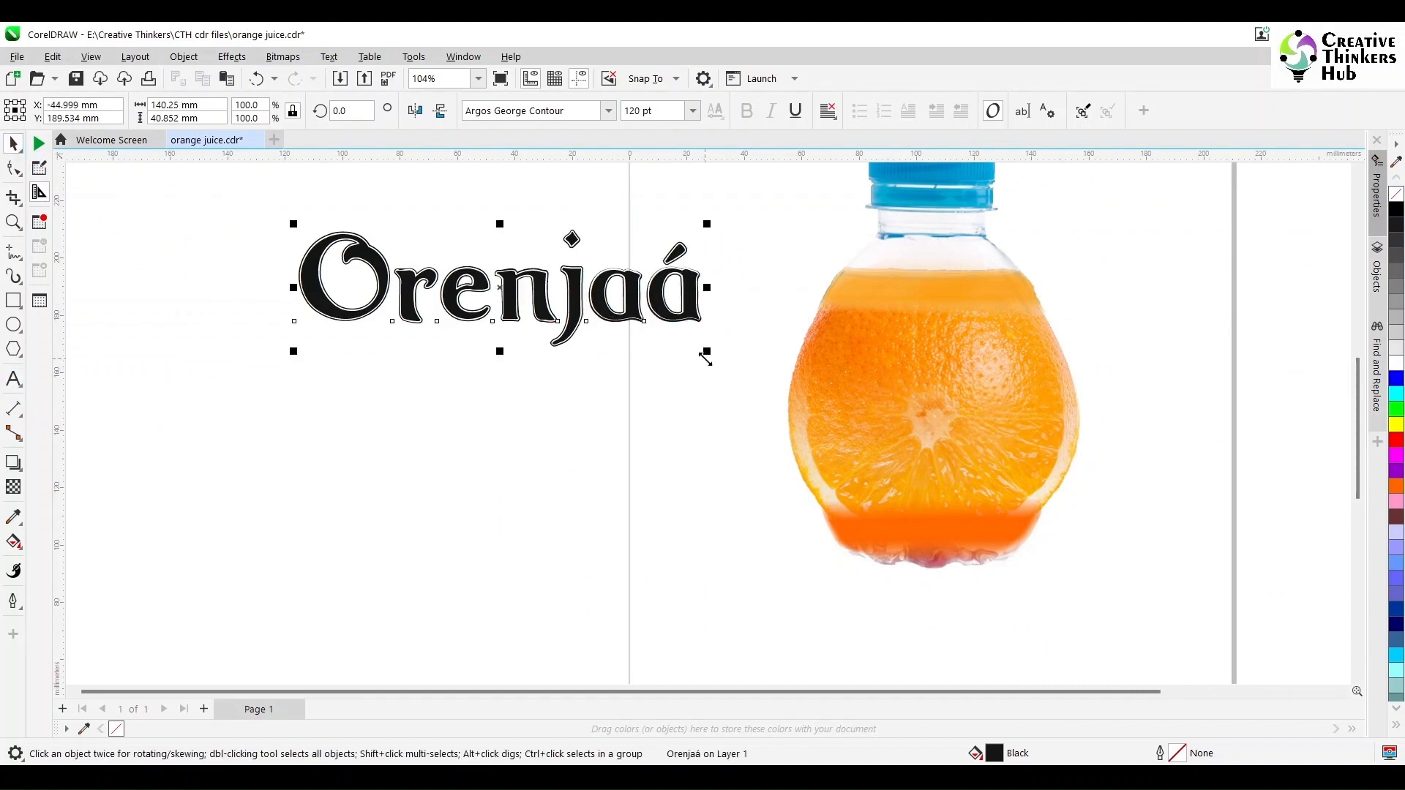
Step: Scale the "Orenjaá" text to about 84.6 mm wide, rotated about 16.3°, and place it over the orange in the bottle
left_click_drag(707, 351, 633, 332)
left_click_drag(622, 305, 1052, 376)
scroll(1056, 390, "up", 2)
left_click(1026, 385)
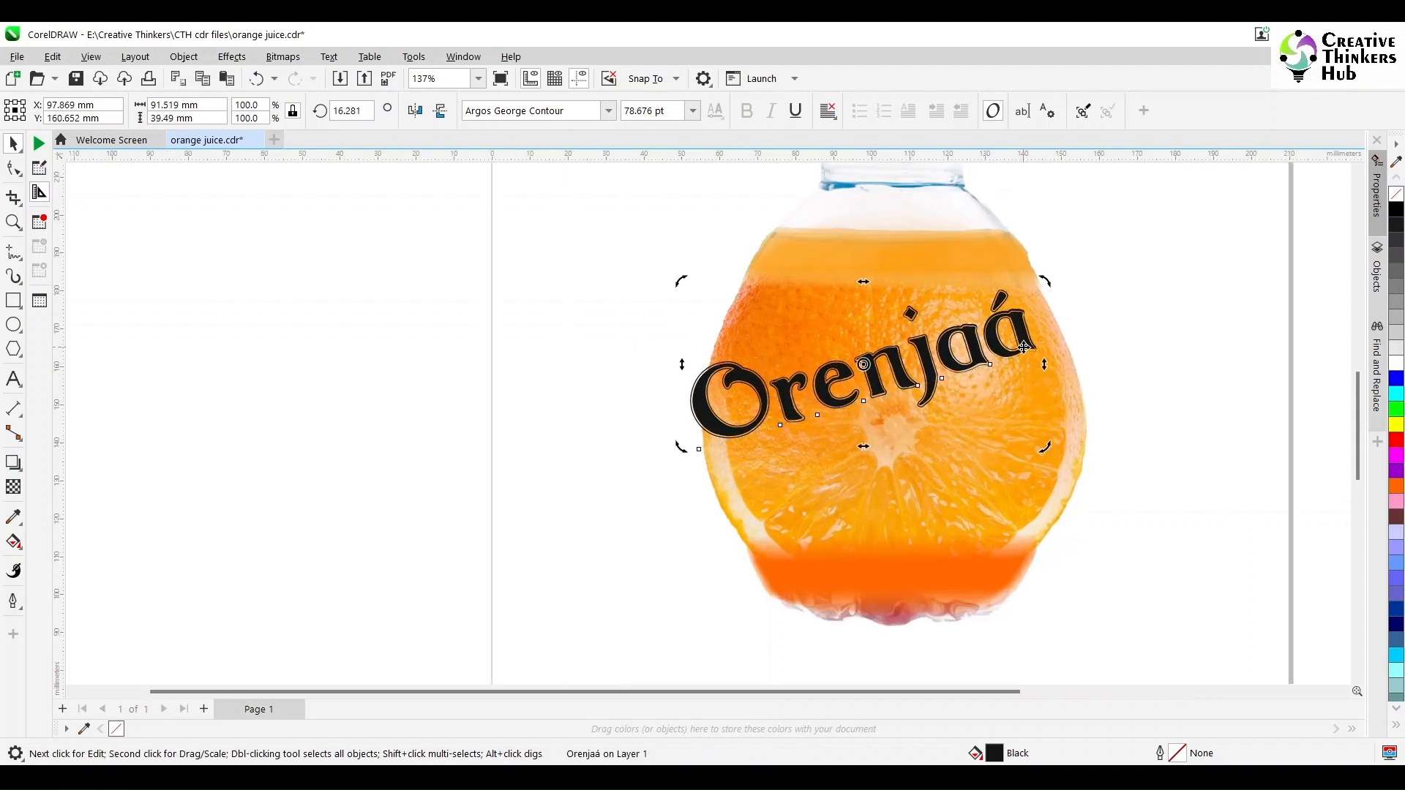
left_click_drag(1024, 328, 1061, 314)
scroll(1028, 388, "up", 1)
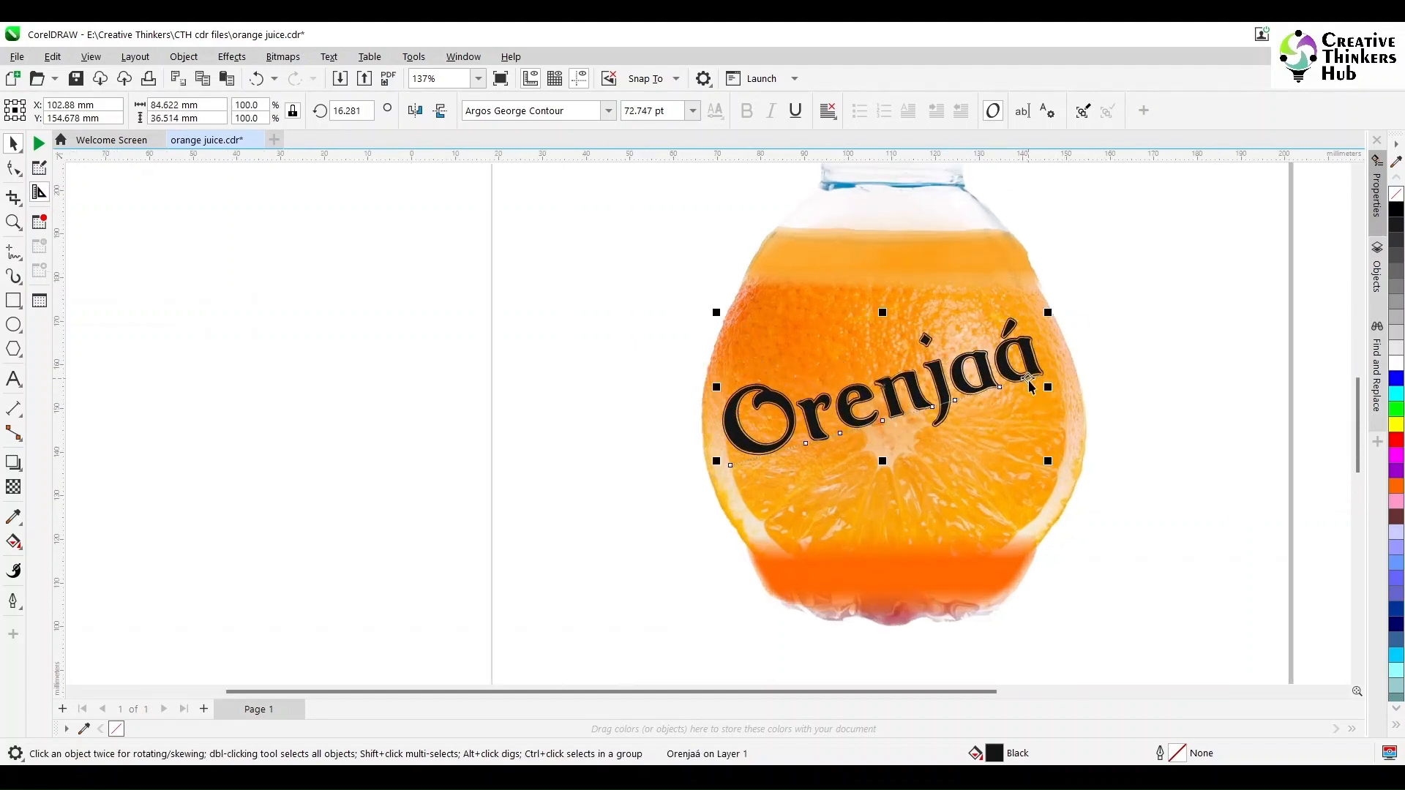
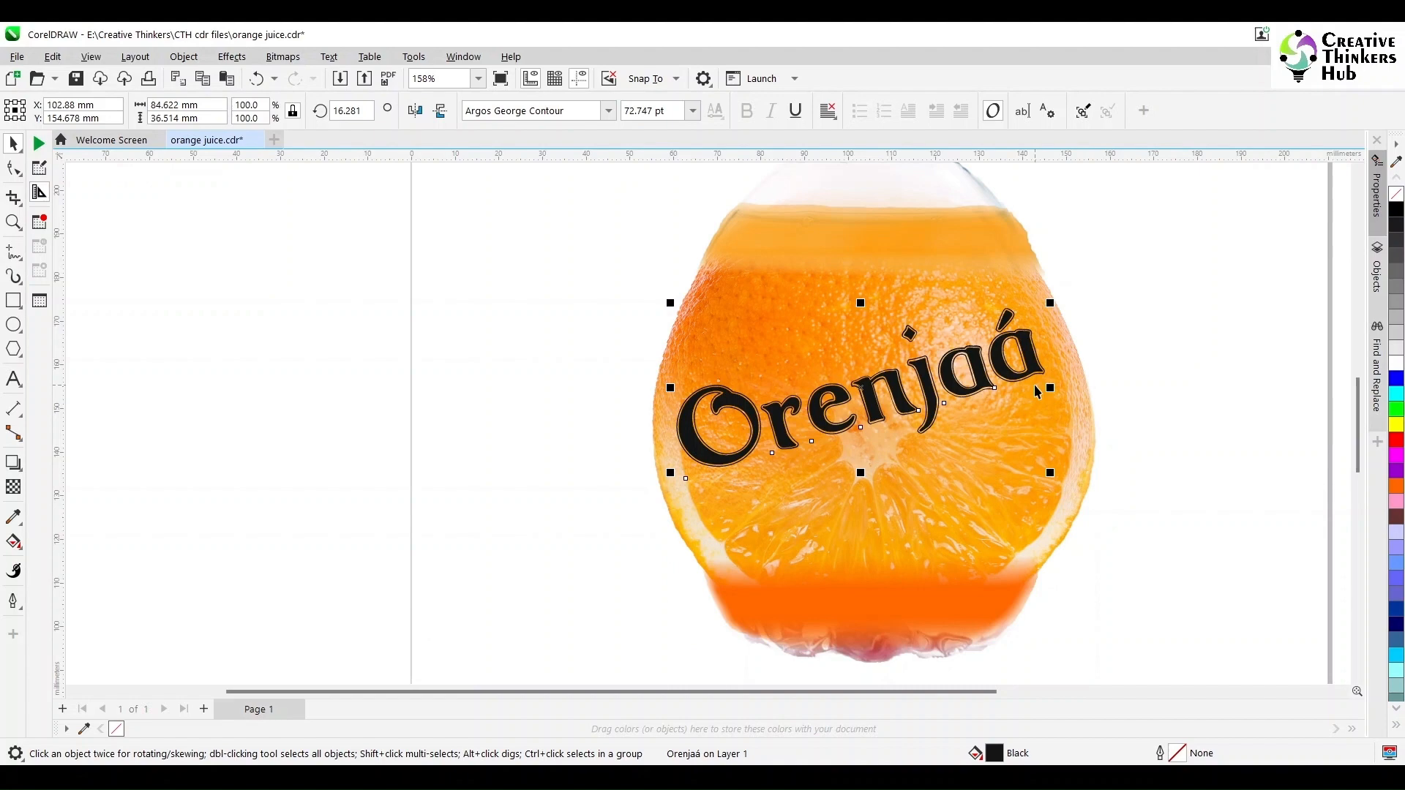
Step: Give the "Orenjaá" text a white 8 pt outline with round corners and round line caps
right_click(1396, 361)
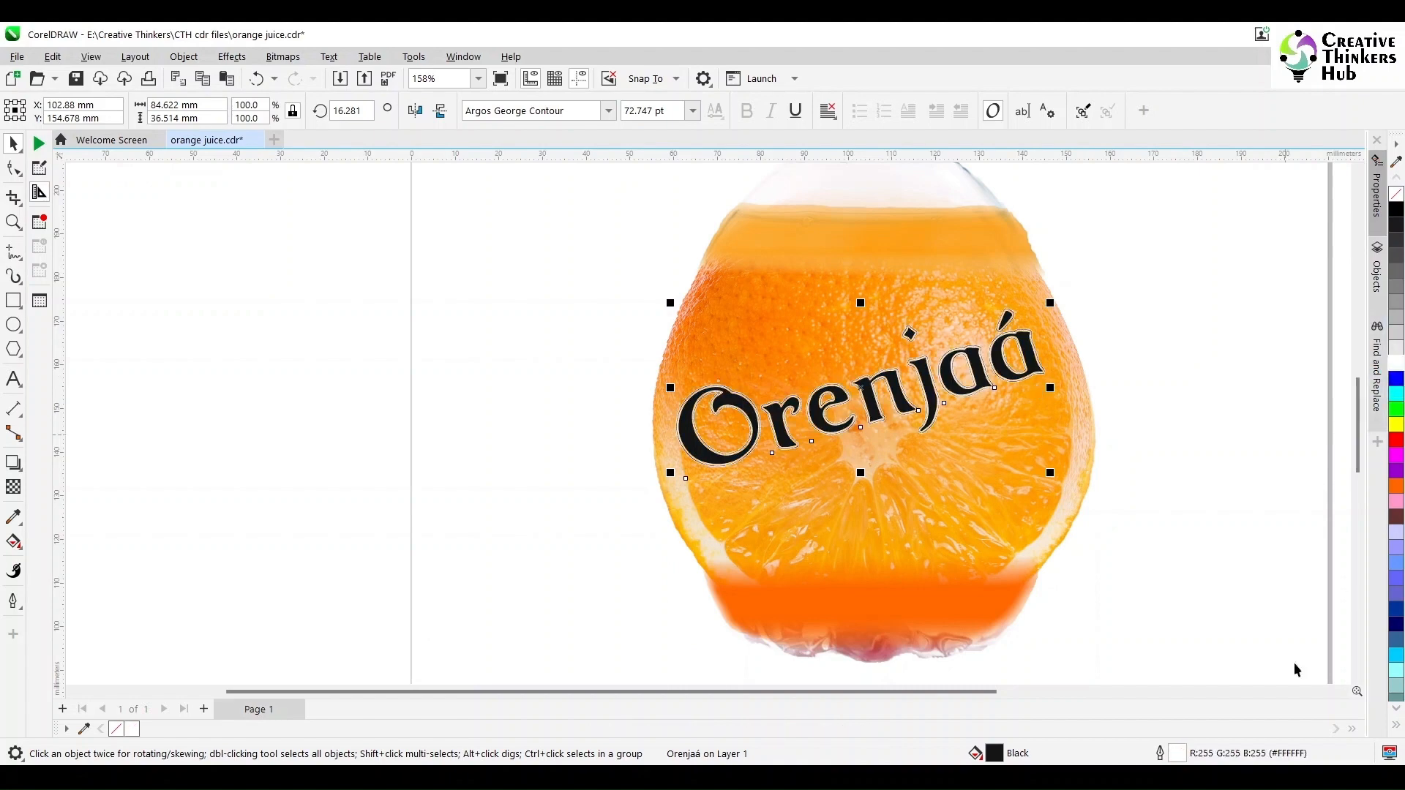
double_click(1175, 752)
left_click(590, 297)
left_click(564, 414)
left_click_drag(688, 219, 446, 172)
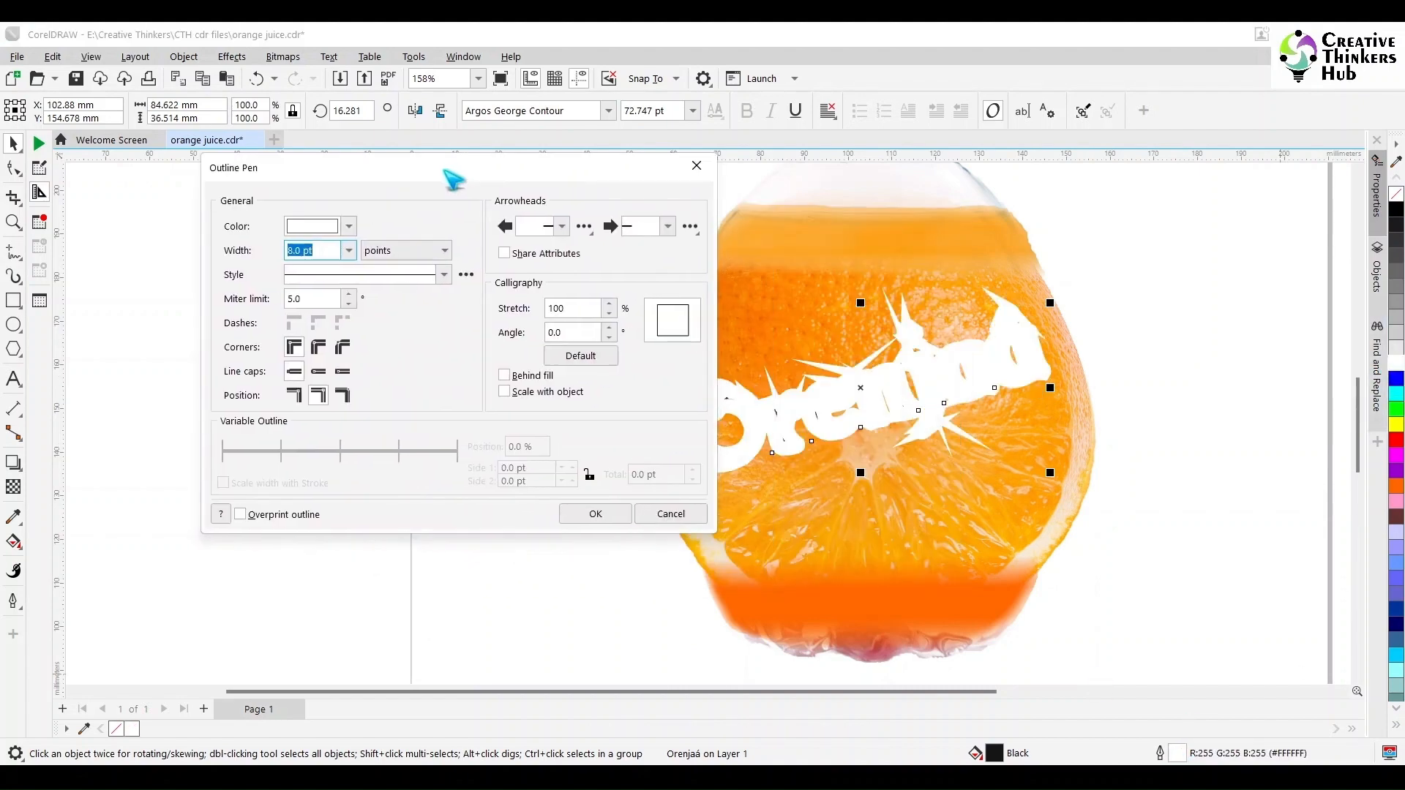
left_click(319, 371)
left_click(320, 349)
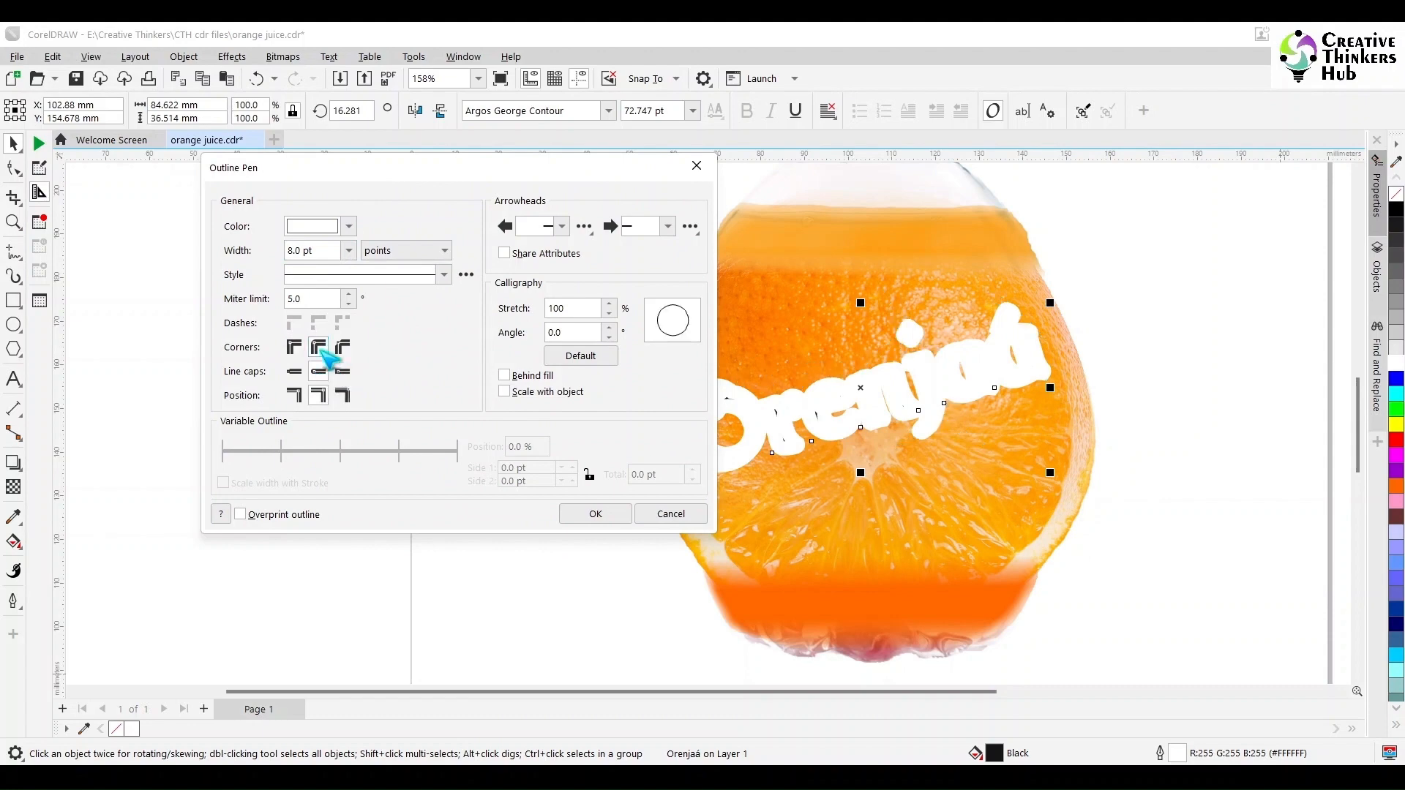
Step: Place the text outline behind the fill, make it scale with the object, and set its width to 6 pt
left_click(528, 375)
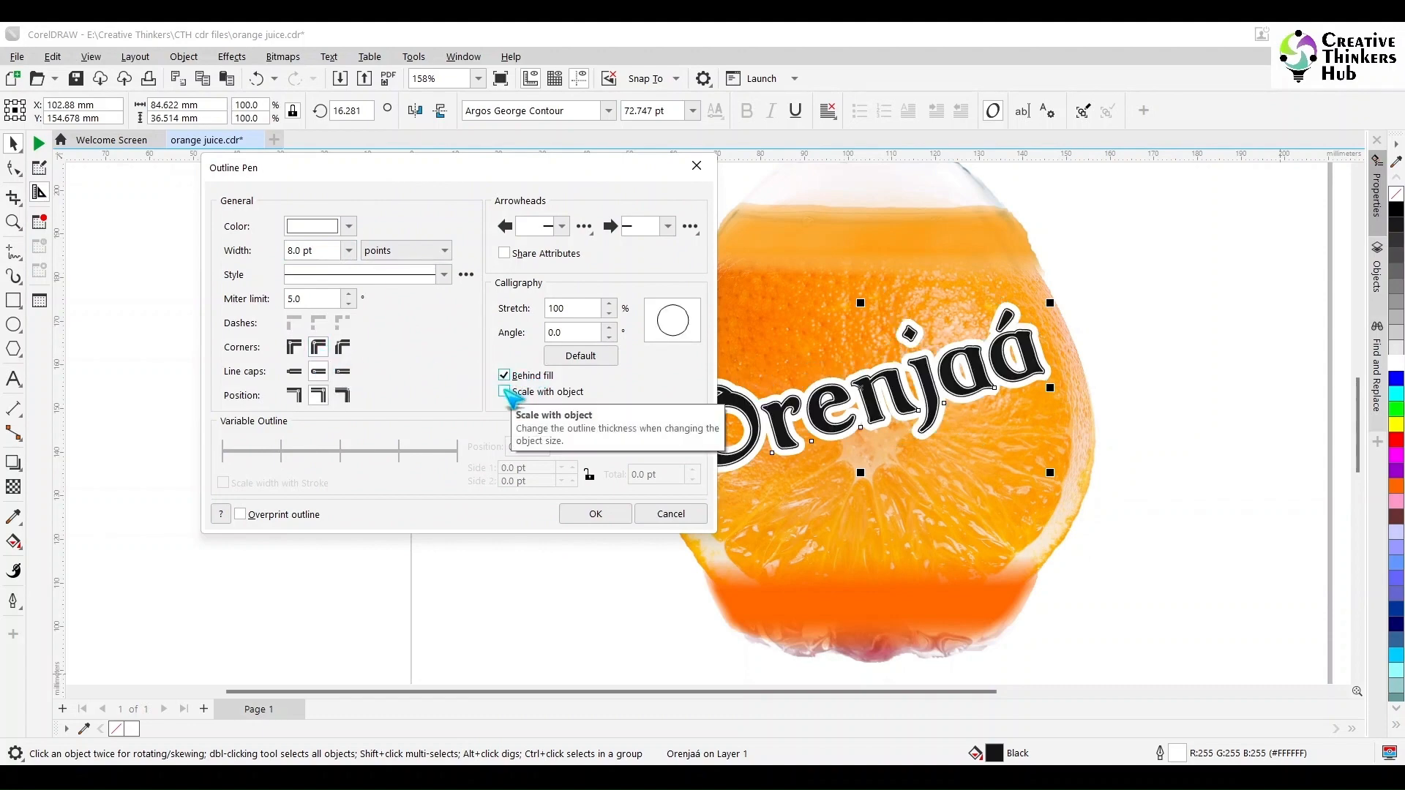
left_click(505, 391)
left_click(349, 250)
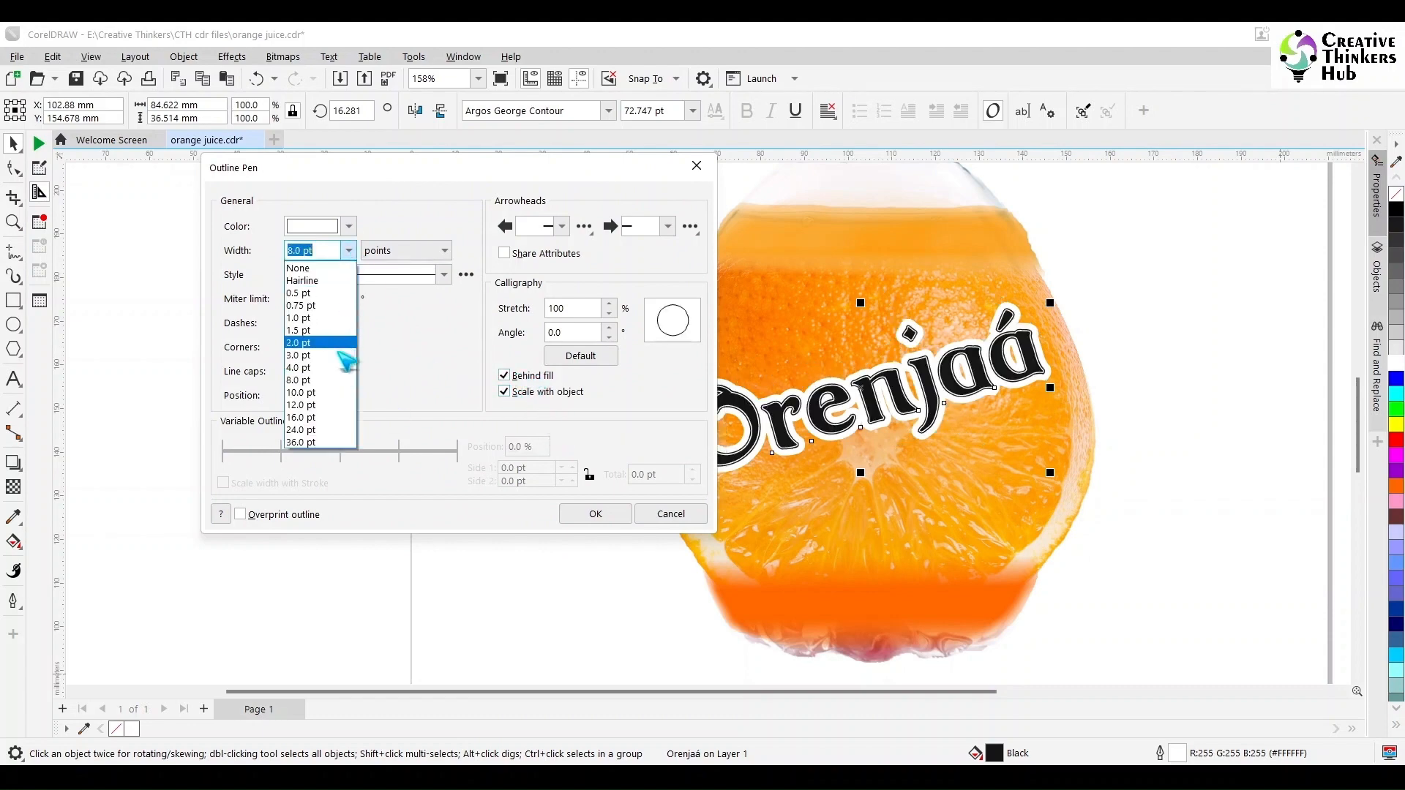
left_click(346, 377)
type("6")
key("Return")
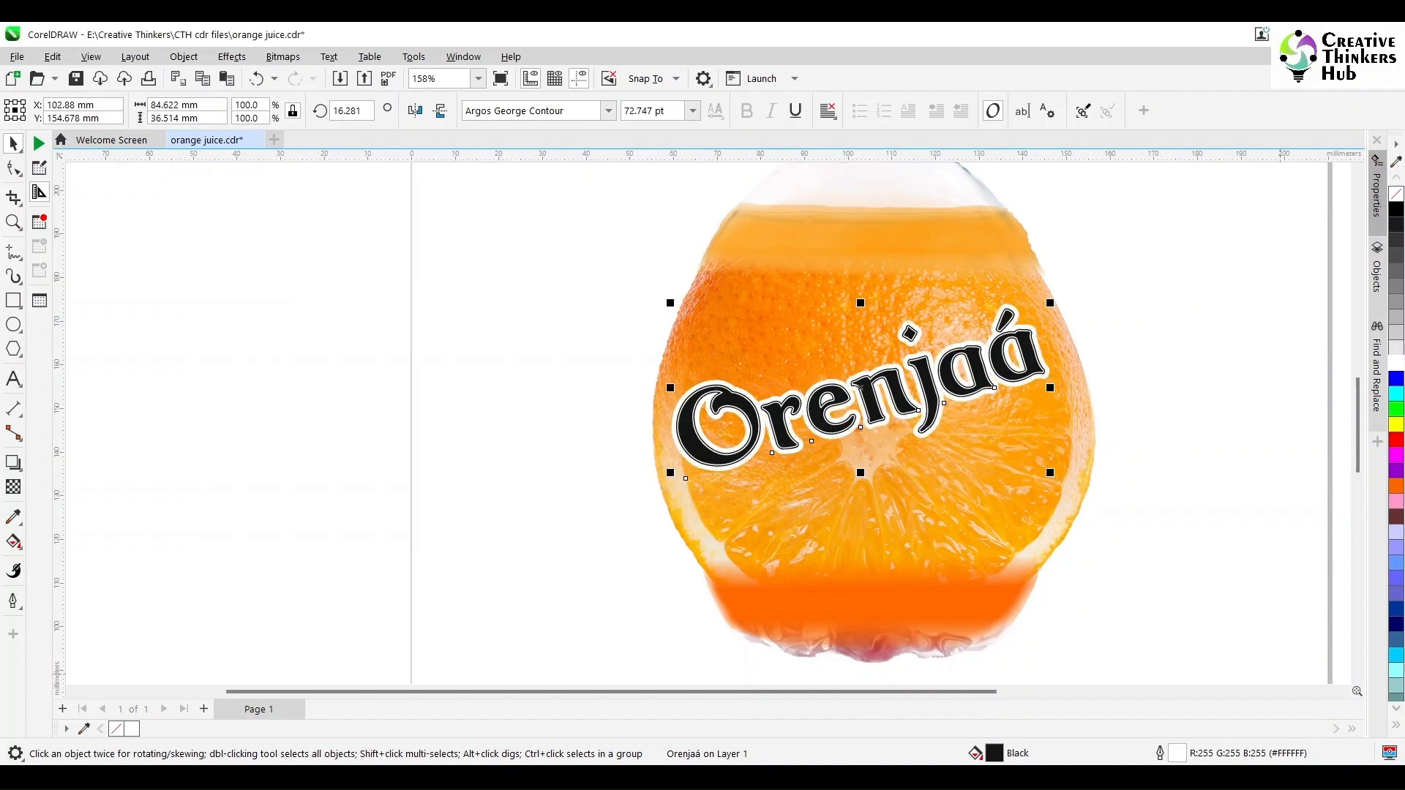
Step: Draw a closed four-sided Bézier outline around the orange section of the bottle, joining its upper and lower corners
left_click(13, 251)
left_click(69, 288)
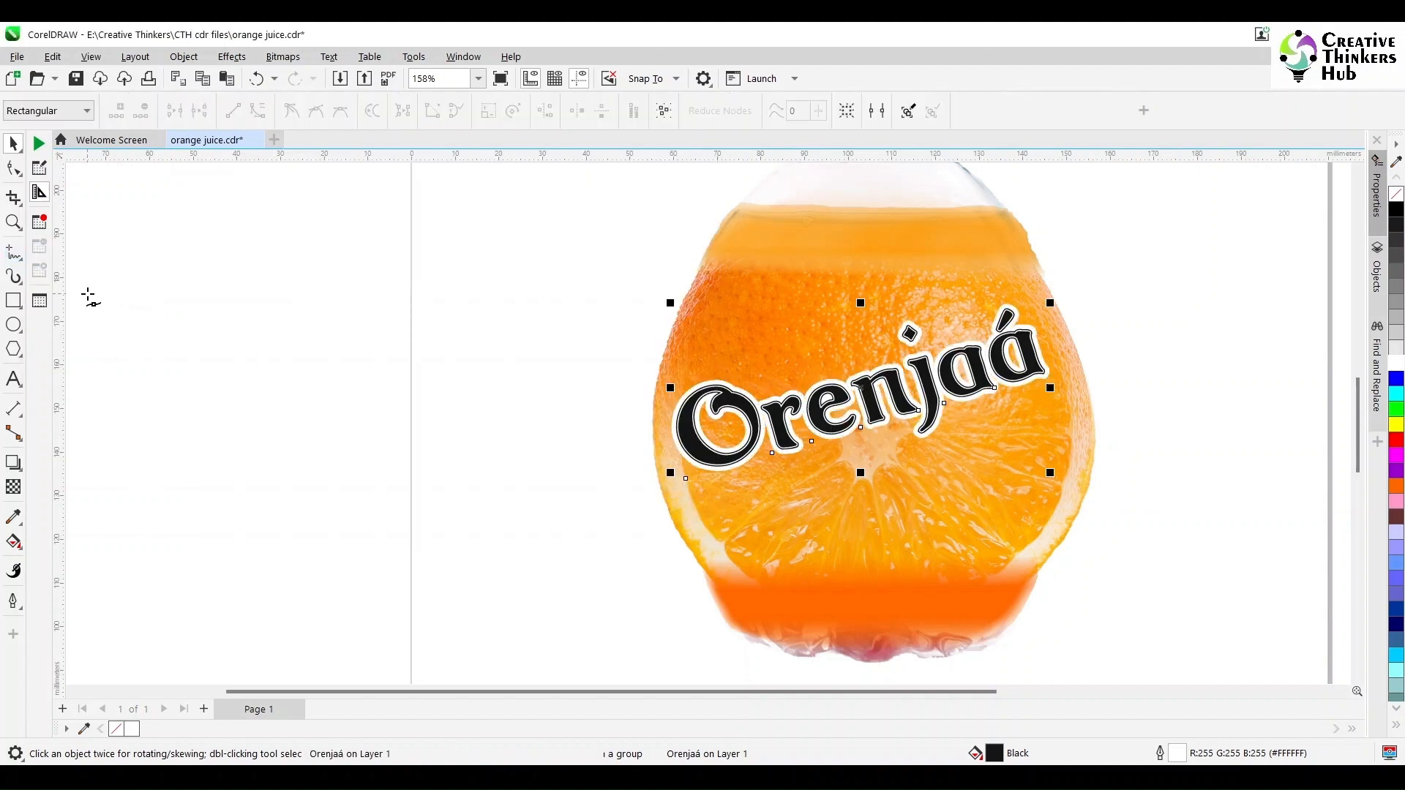
left_click(1039, 260)
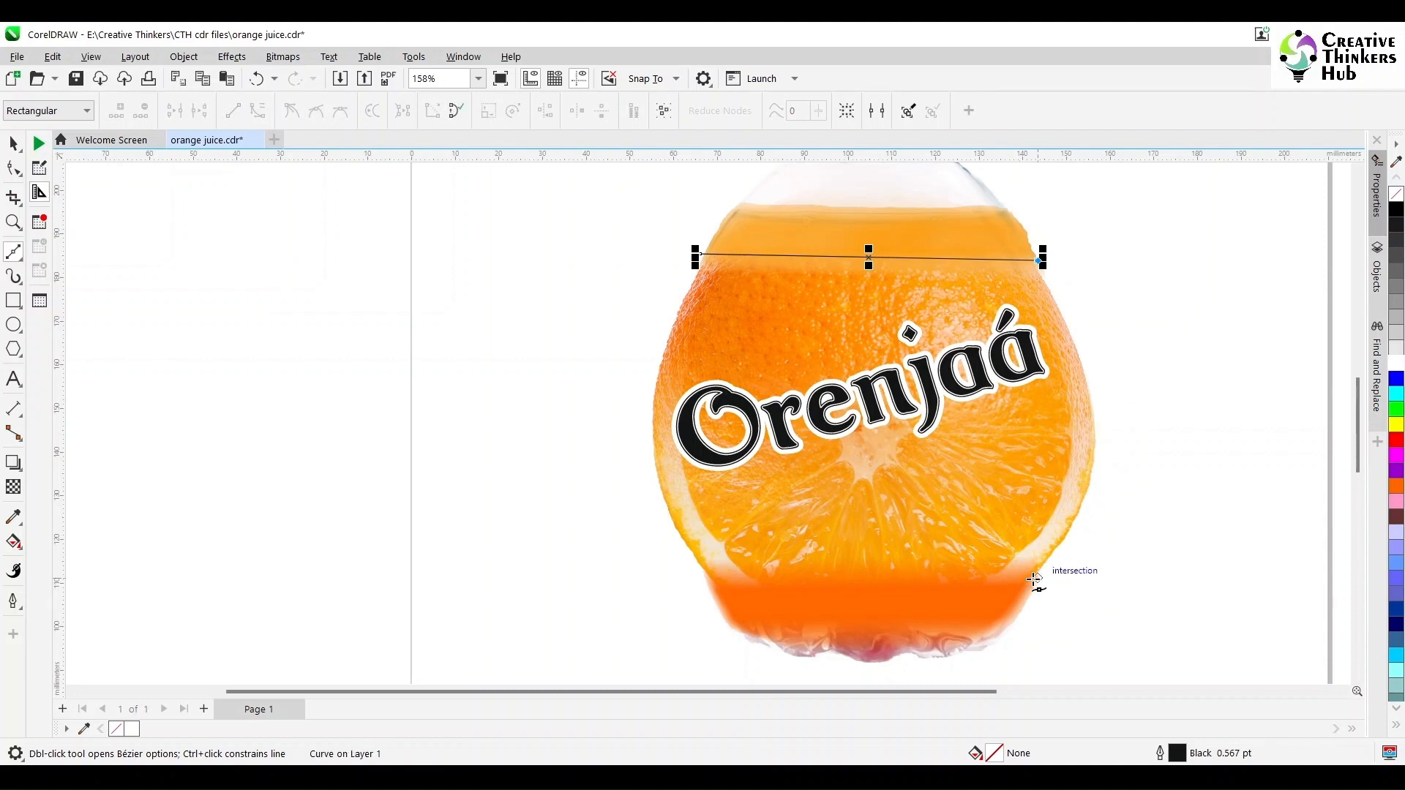
left_click(1035, 579)
left_click(701, 578)
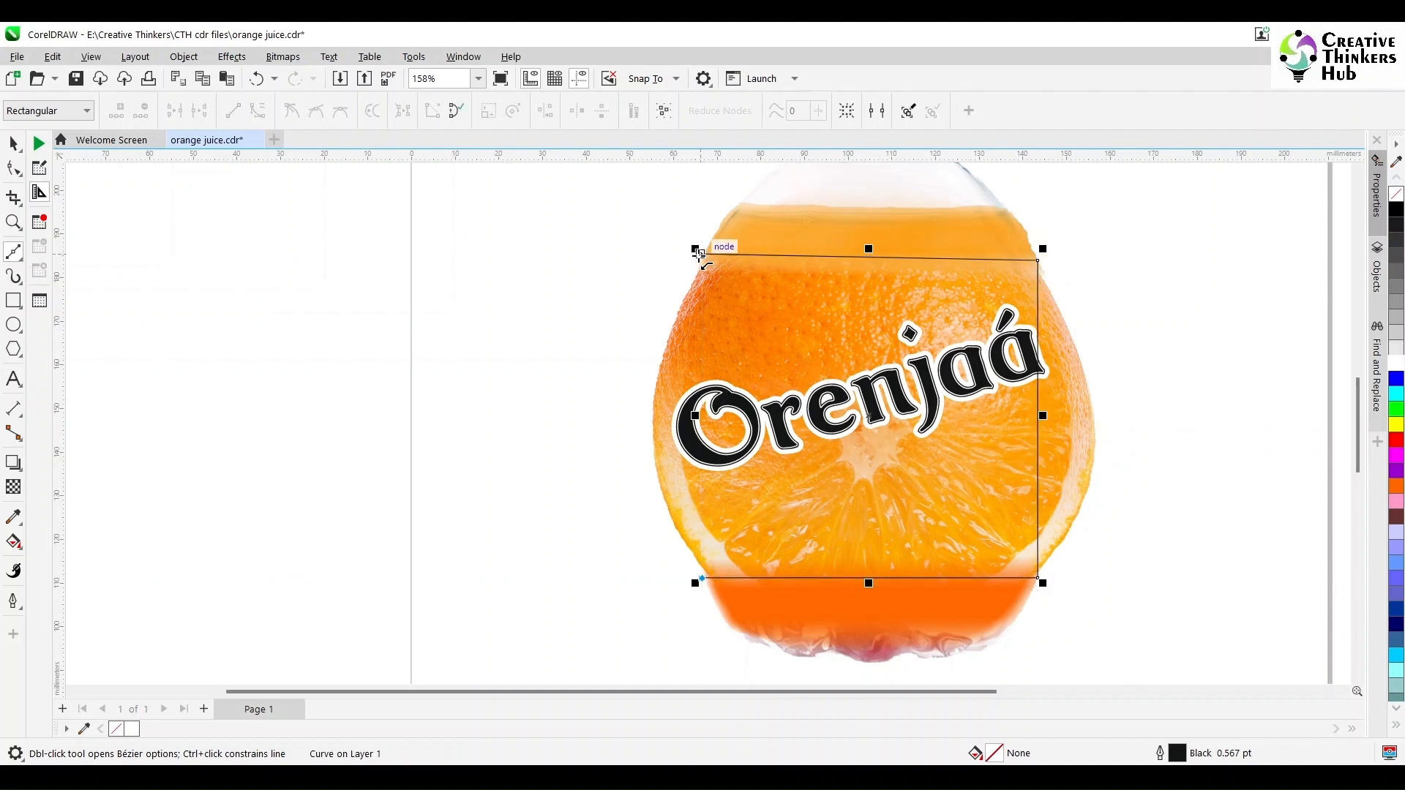
left_click(699, 254)
Step: Convert the outline's two vertical sides to curves and bend them outward to follow the orange's edges
key("F10")
double_click(1038, 437)
left_click_drag(1039, 437, 1091, 442)
key("ctrl+z")
key("ctrl+z")
left_click(1038, 459)
left_click(258, 111)
left_click(702, 494)
left_click(258, 110)
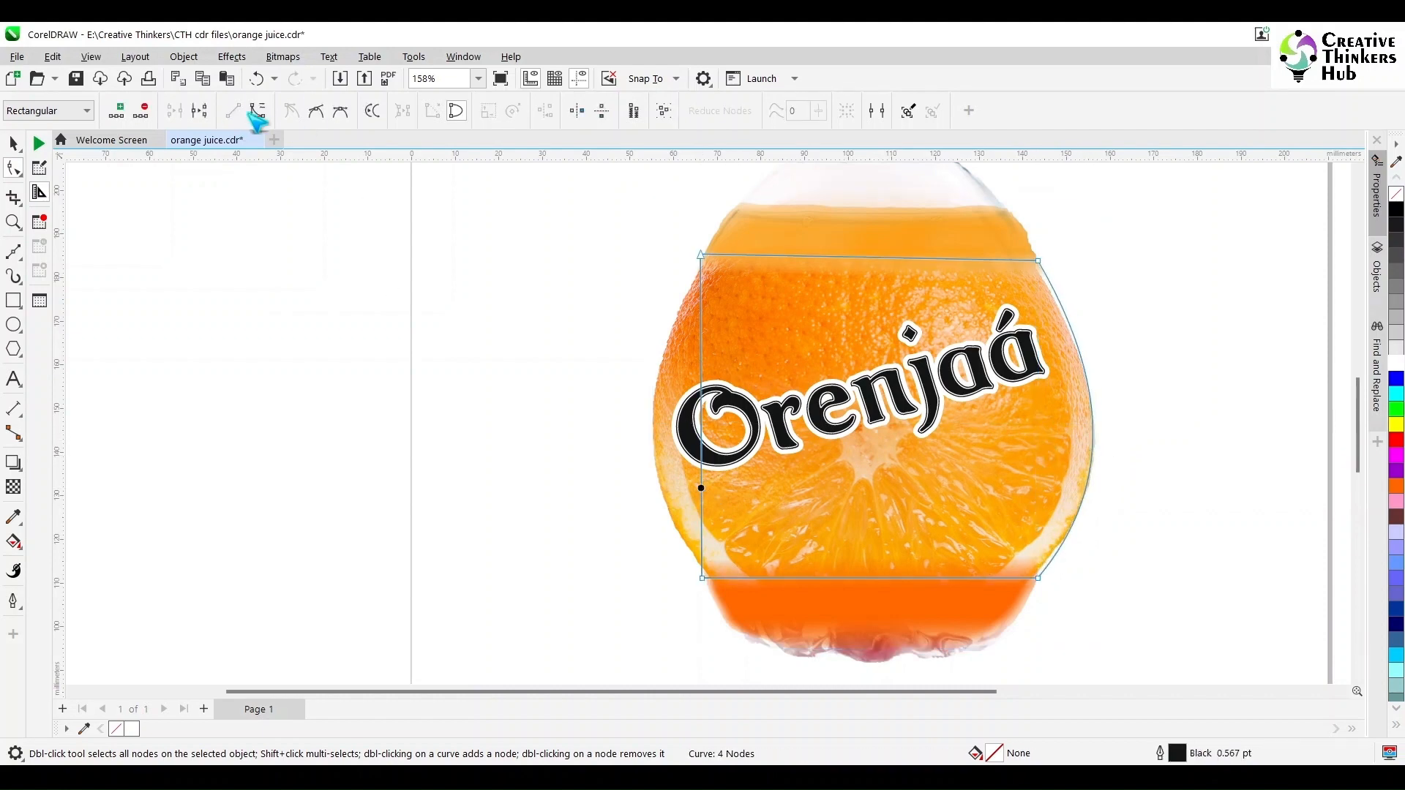
left_click_drag(702, 432, 652, 431)
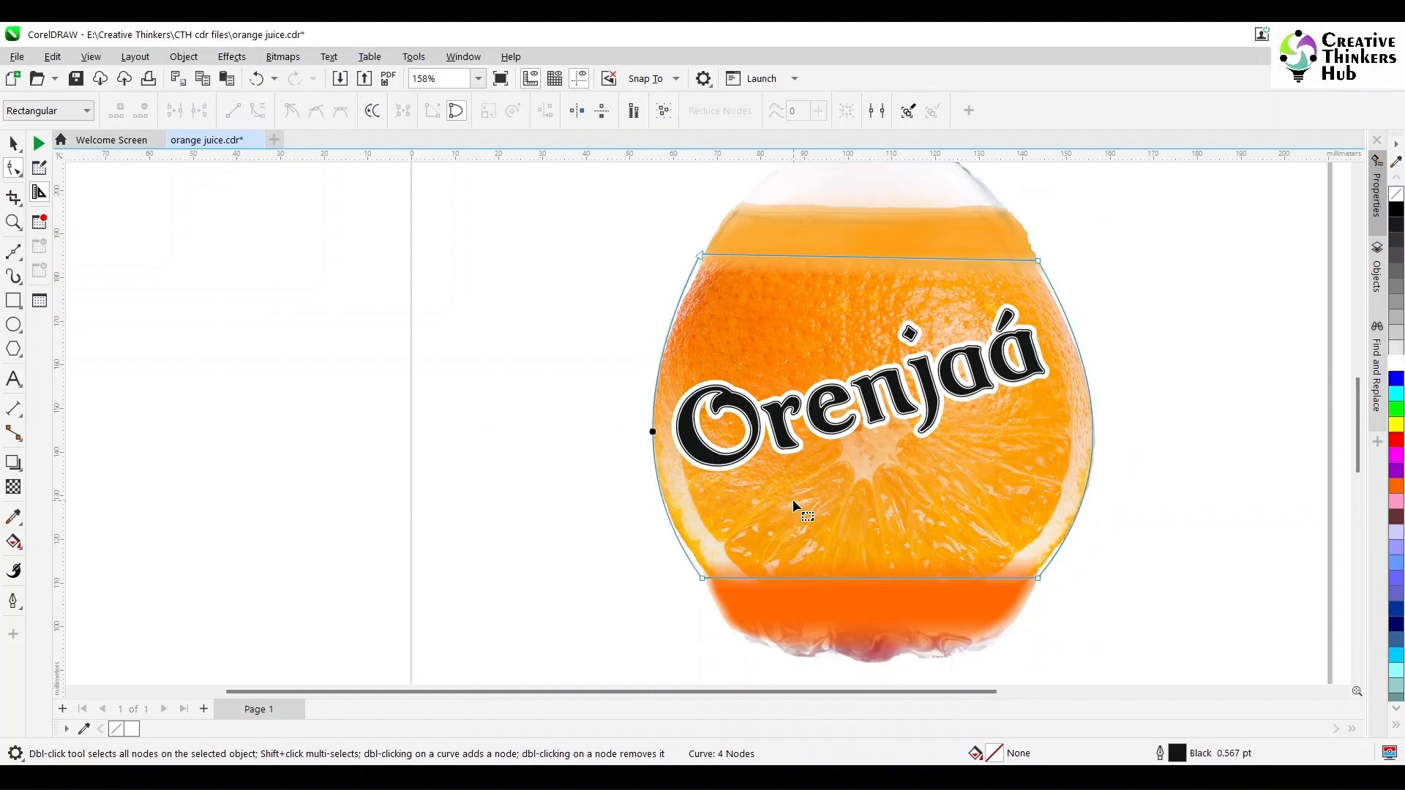
Step: Add a horizontal guideline along the outline's top edge and align the upper-left corner node to it
key("space")
left_click(69, 276)
left_click(872, 257)
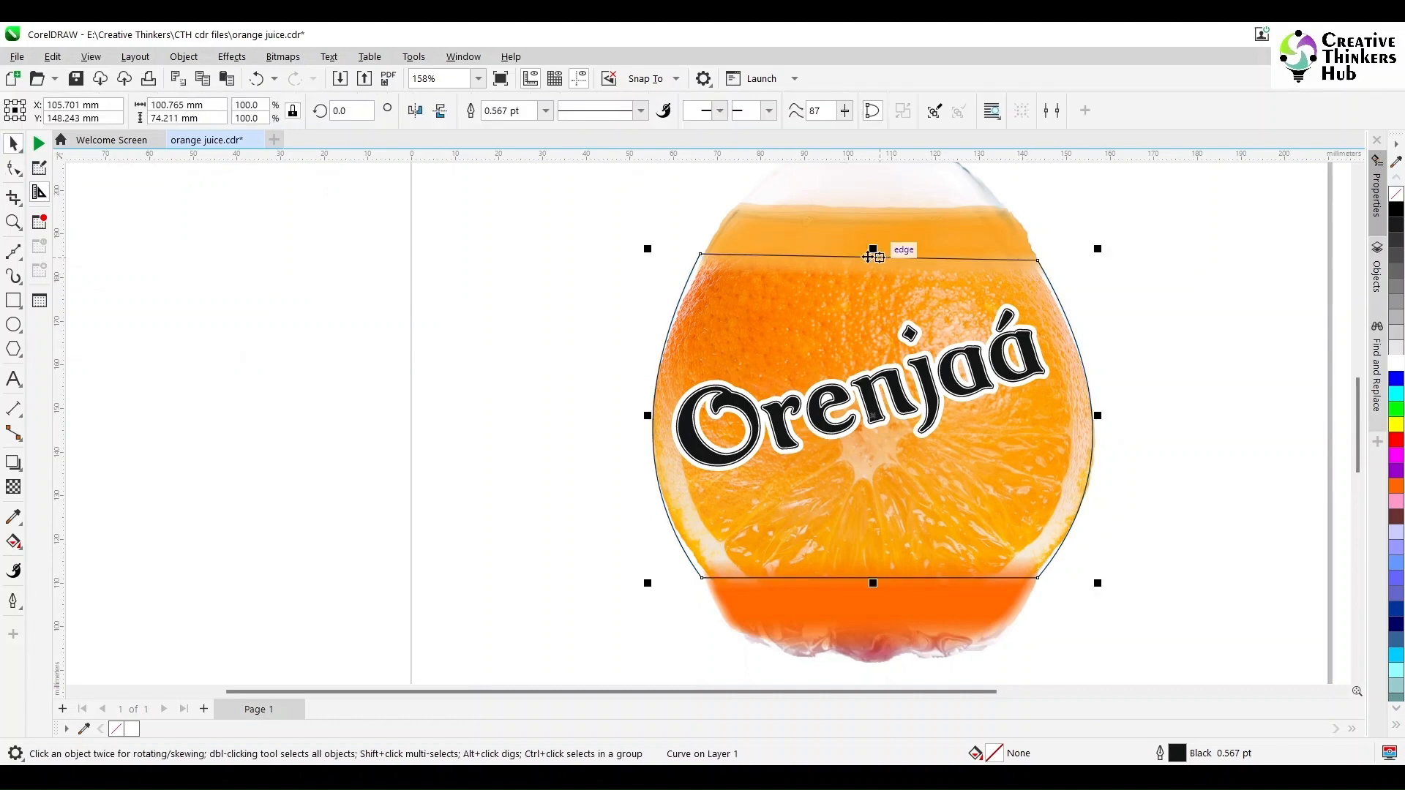
key("space")
scroll(696, 251, "up", 2)
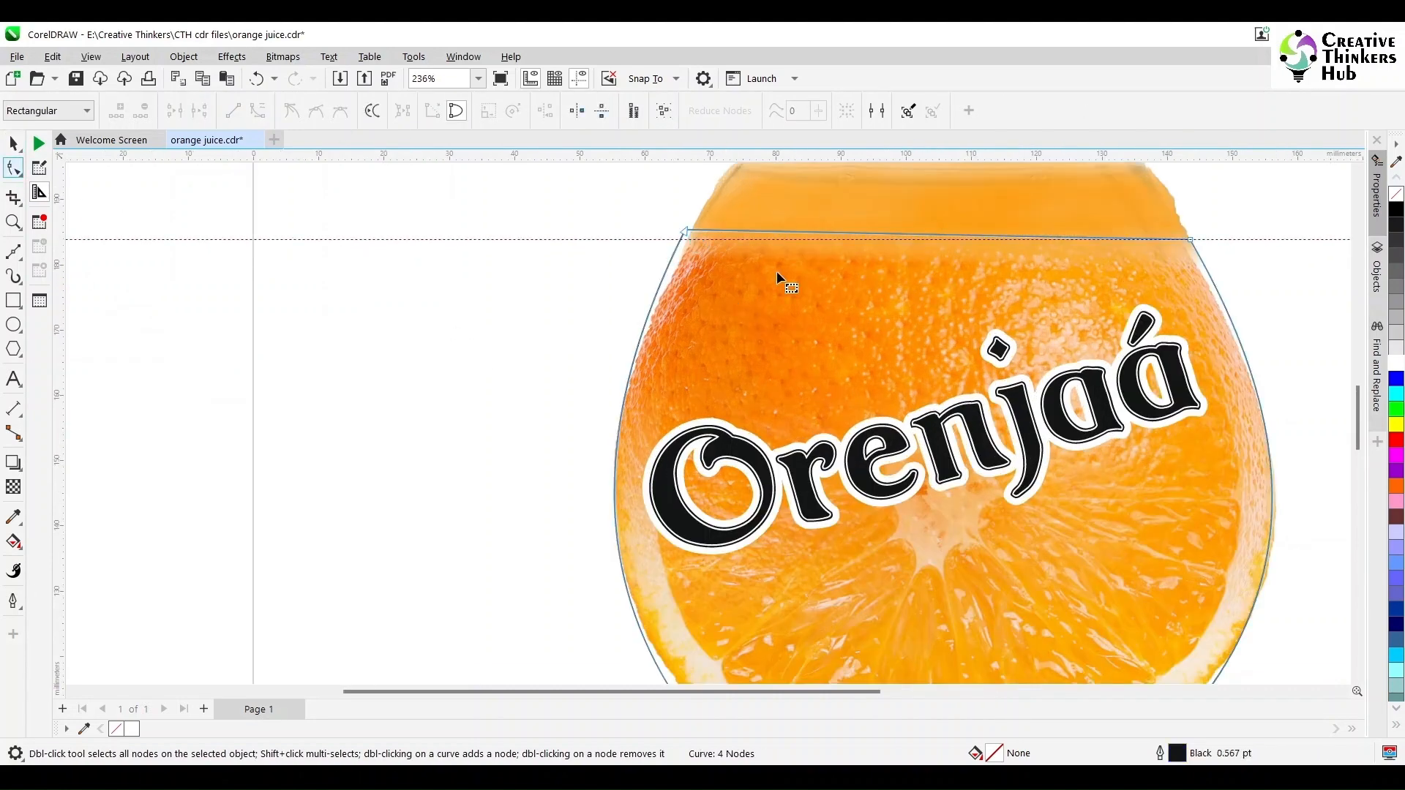
left_click(691, 236)
left_click(655, 82)
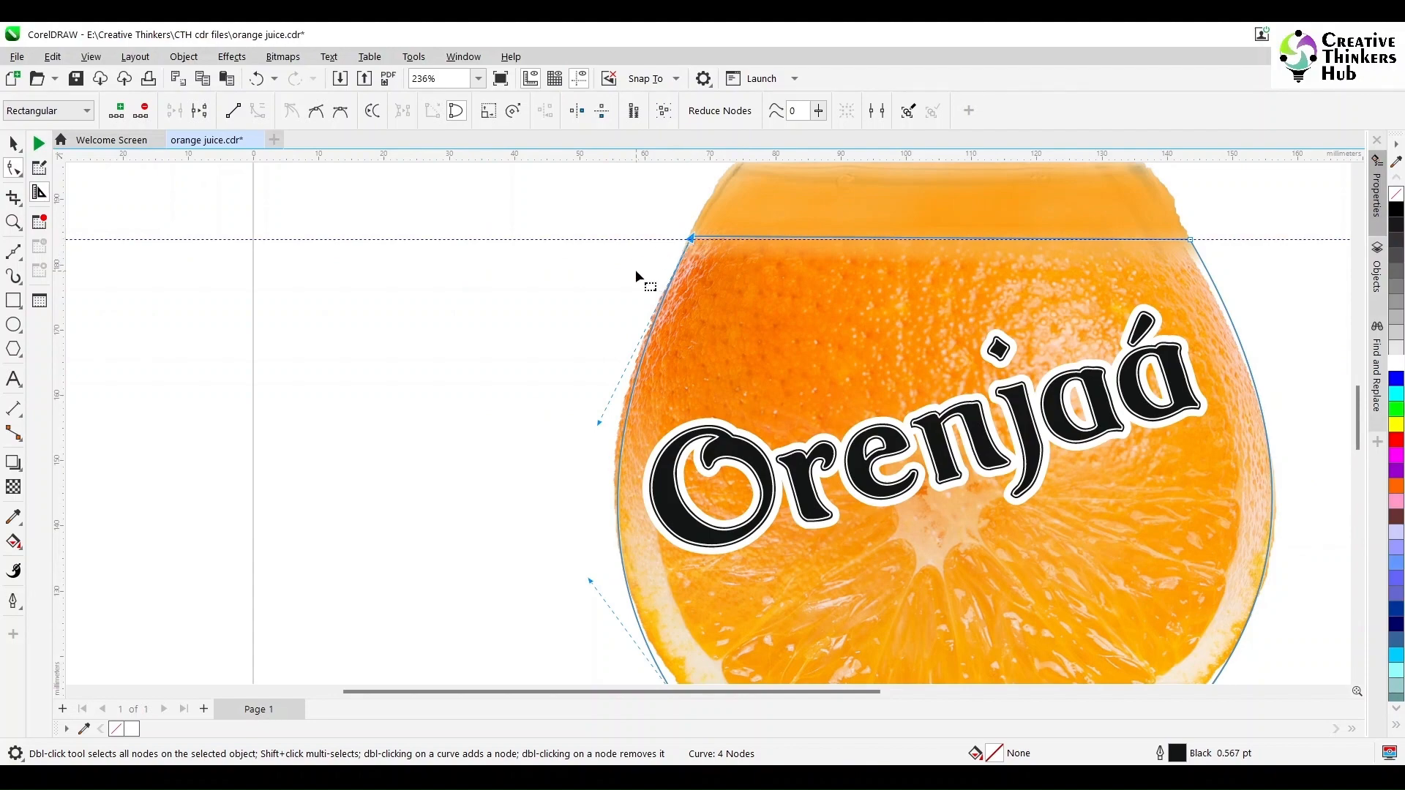
mouse_move(690, 238)
left_mouse_down()
mouse_move(648, 259)
mouse_move(687, 240)
left_mouse_up()
Step: Fit the outline's lower corners and upper-right corner to horizontal guidelines, adjusting the side curves to follow the orange
left_click_drag(1357, 417, 1358, 445)
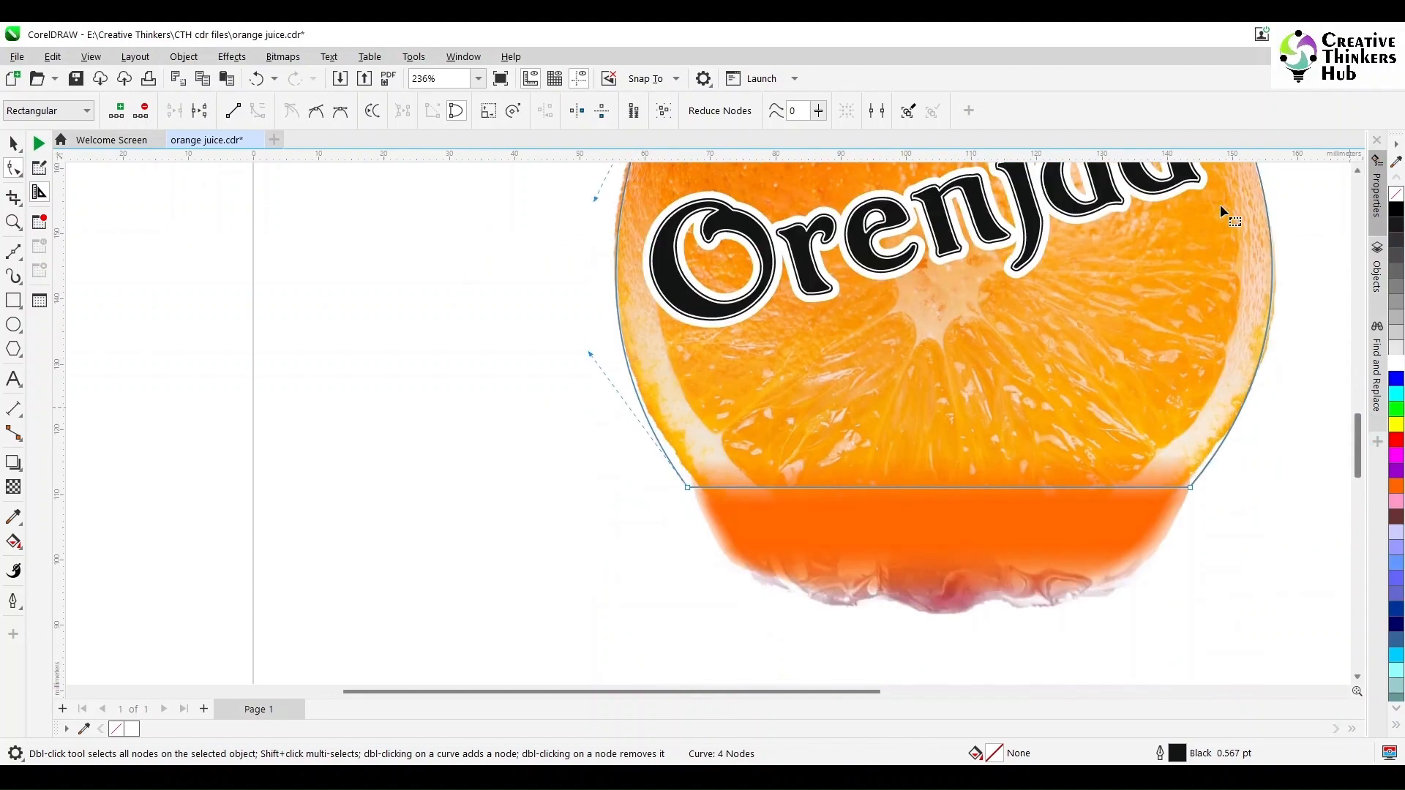
mouse_move(1192, 483)
left_mouse_down()
mouse_move(1229, 486)
mouse_move(1210, 470)
mouse_move(1192, 483)
left_mouse_up()
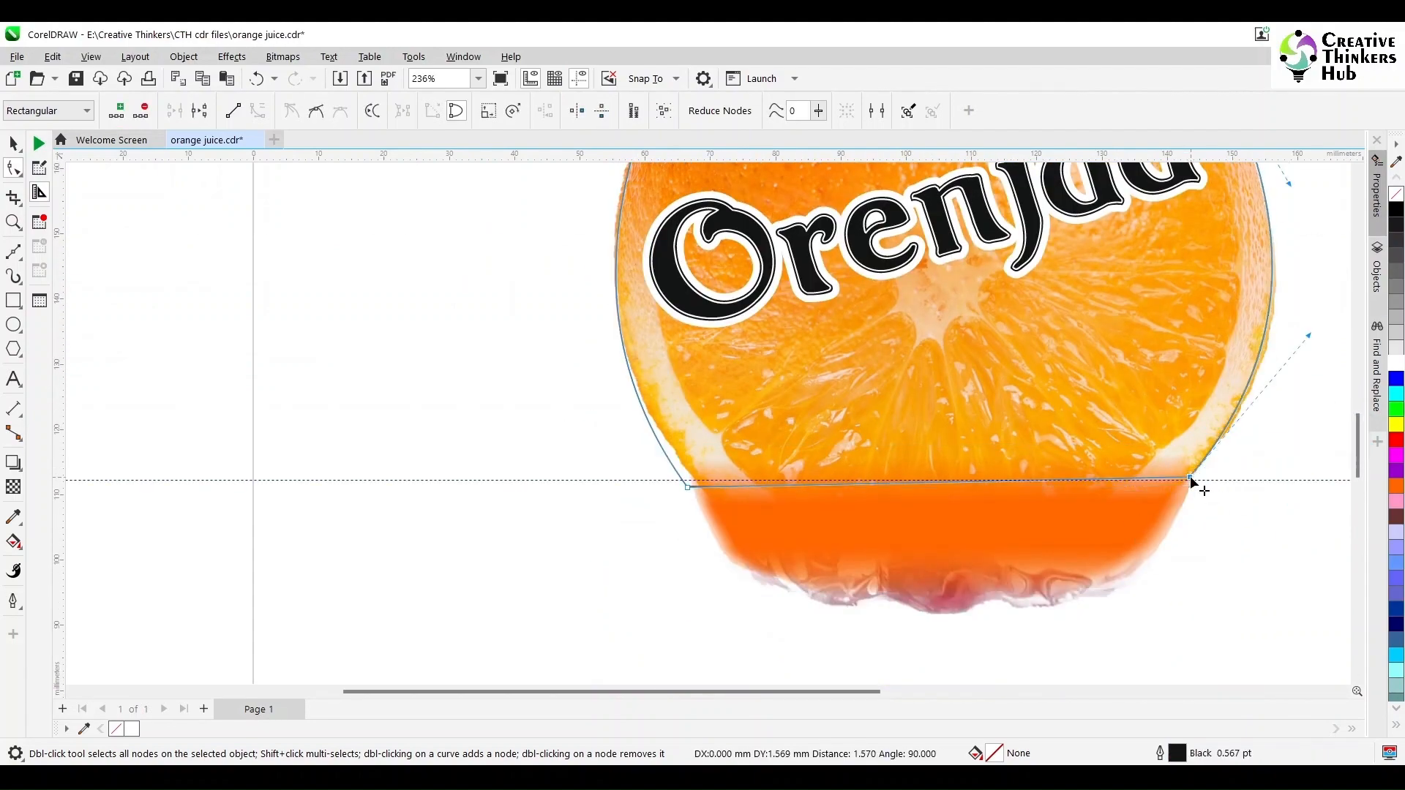
left_click_drag(1310, 335, 1318, 324)
left_click_drag(687, 487, 694, 480)
left_click_drag(596, 348, 582, 327)
scroll(1262, 404, "down", 3)
scroll(973, 293, "up", 2)
left_click_drag(903, 306, 897, 304)
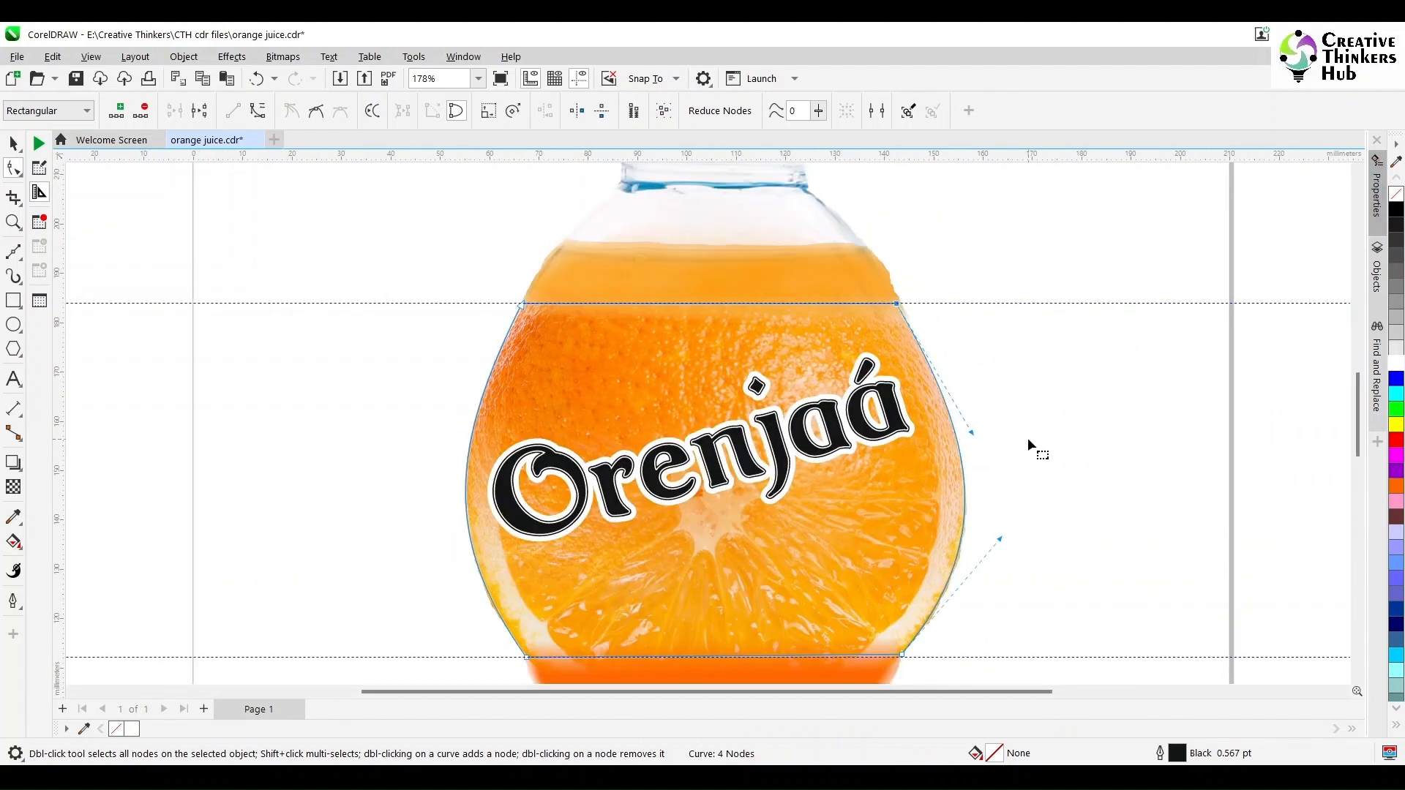
Step: Convert the outline's top edge to a curve and bend it slightly downward
left_click(692, 304)
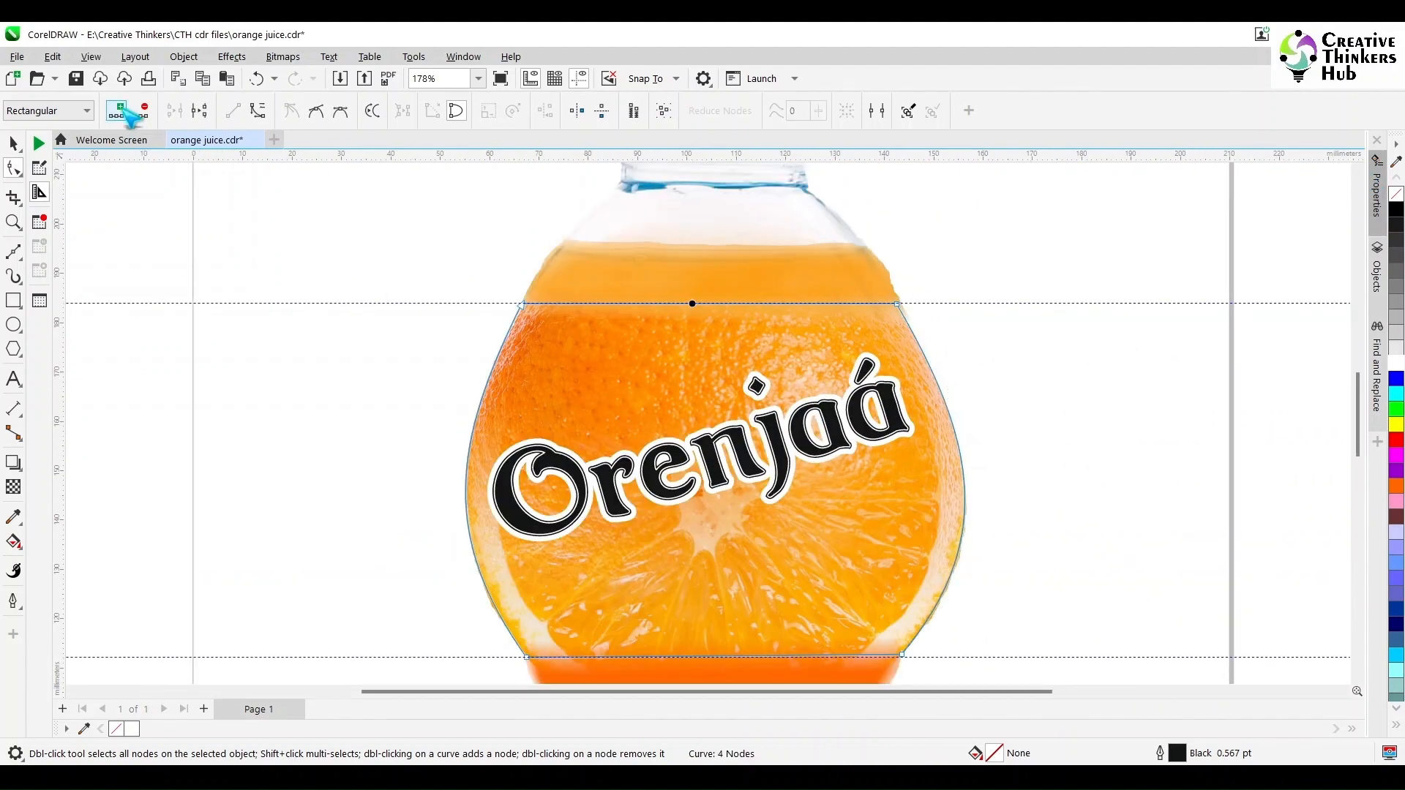
left_click(121, 112)
key("ctrl+z")
left_click(692, 304)
left_click(262, 116)
left_click_drag(716, 304, 715, 312)
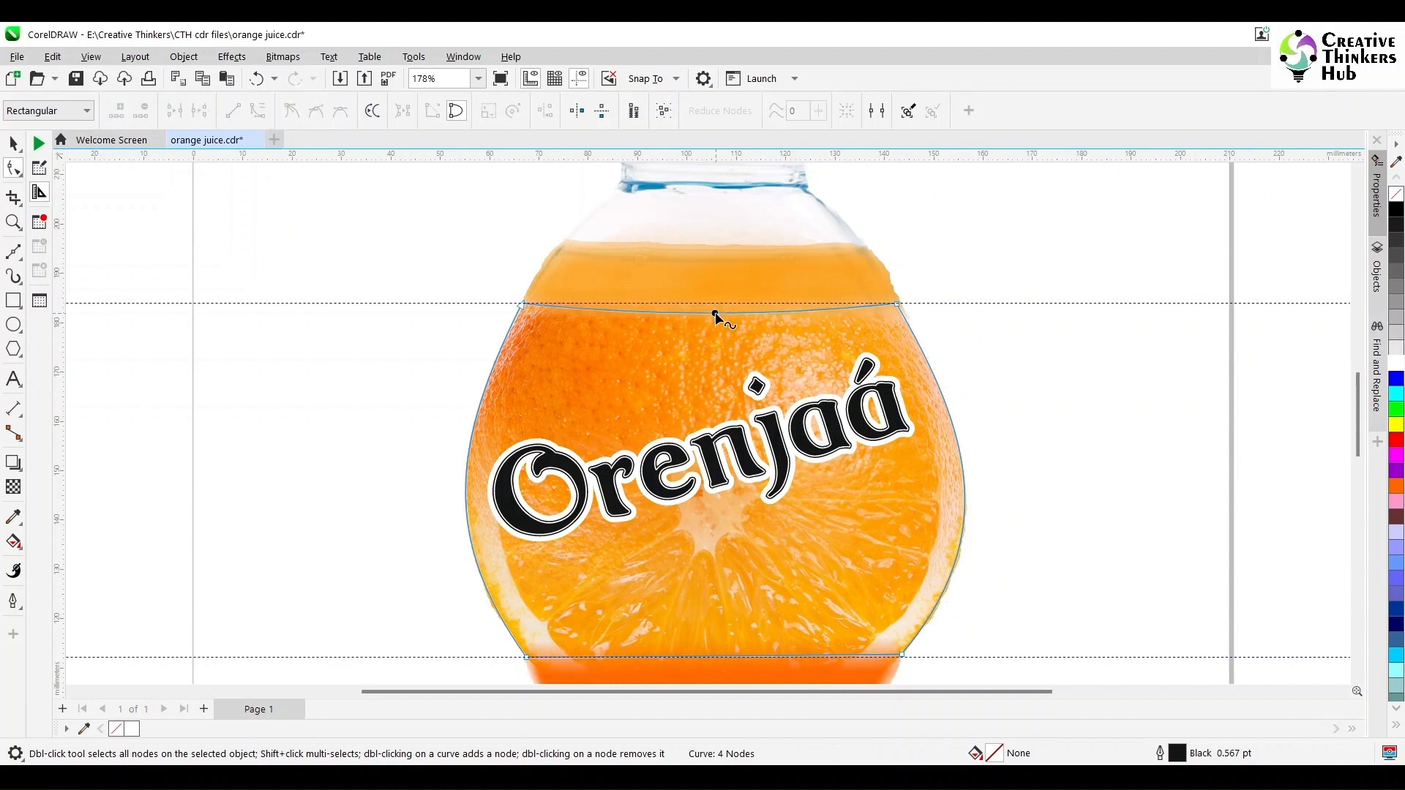
Step: Refine the outline's lower-right corner, then convert the bottom edge to a curve and bend it slightly downward
scroll(869, 650, "up", 1)
left_click_drag(912, 657, 908, 660)
left_click_drag(1038, 508, 1050, 504)
left_click(646, 661)
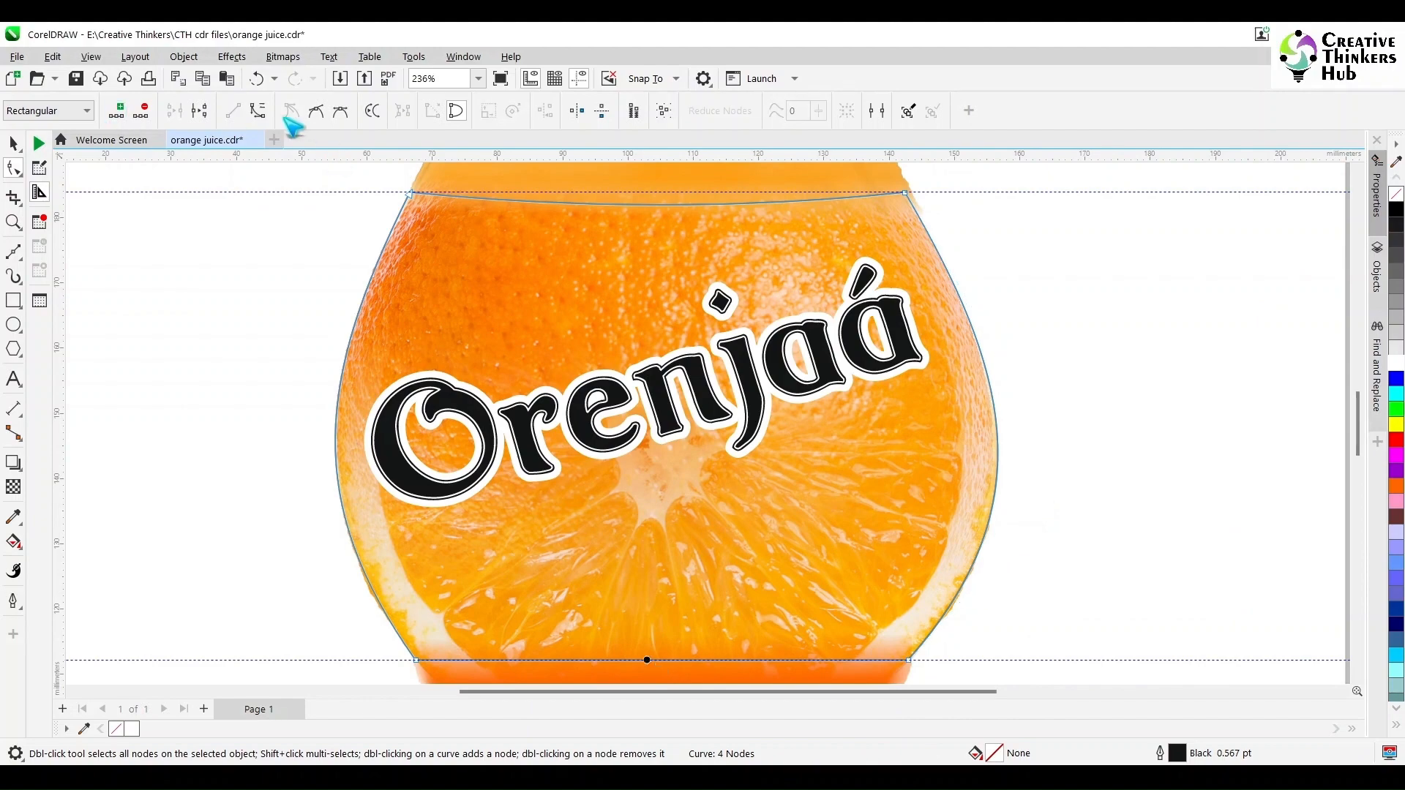
left_click(261, 114)
left_click_drag(662, 660, 667, 383)
scroll(752, 394, "down", 2)
left_click(1358, 171)
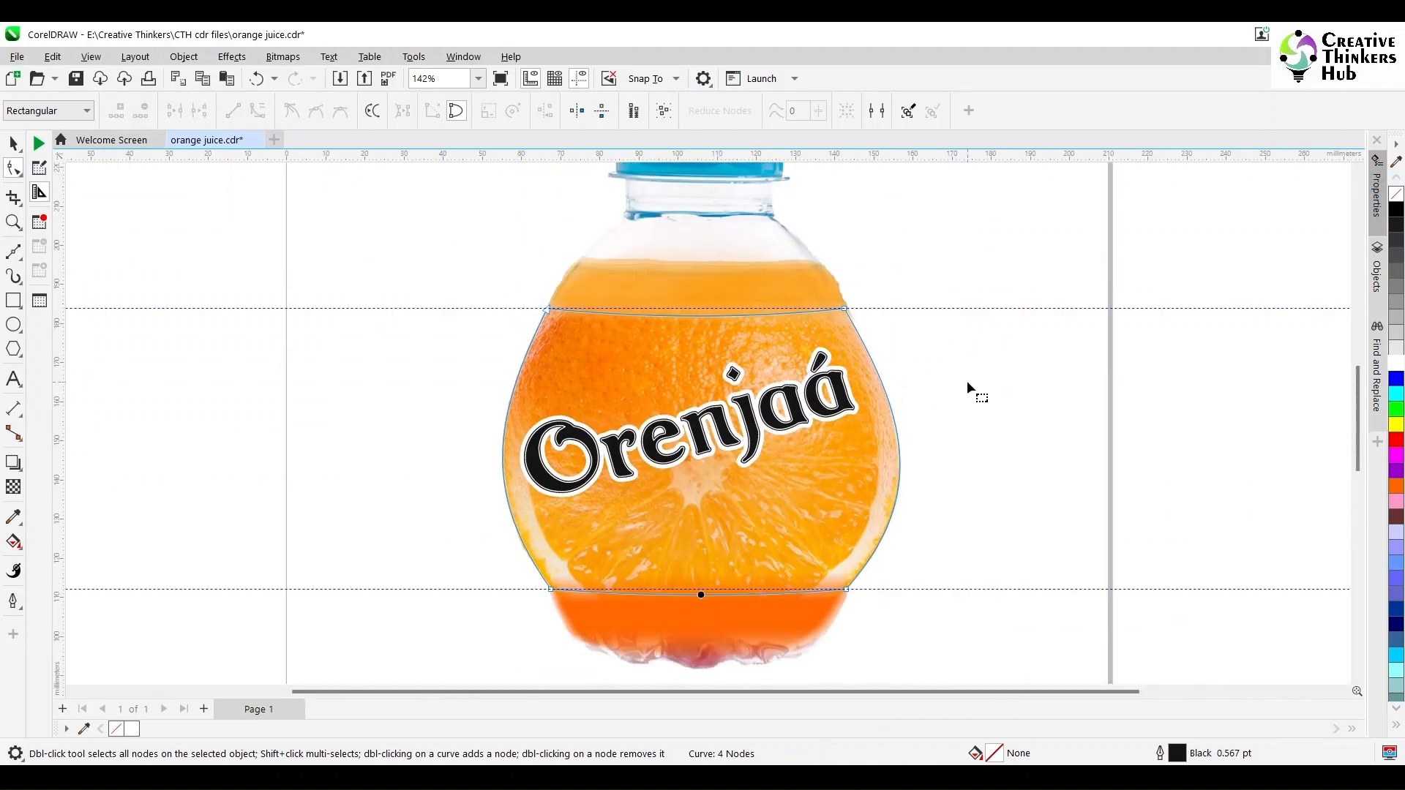
Step: PowerClip the orange image inside the curved outline and bring the "Orenjaá" text to the front
left_click(13, 144)
left_click(329, 278)
left_click(910, 352)
left_click(184, 57)
left_click(461, 202)
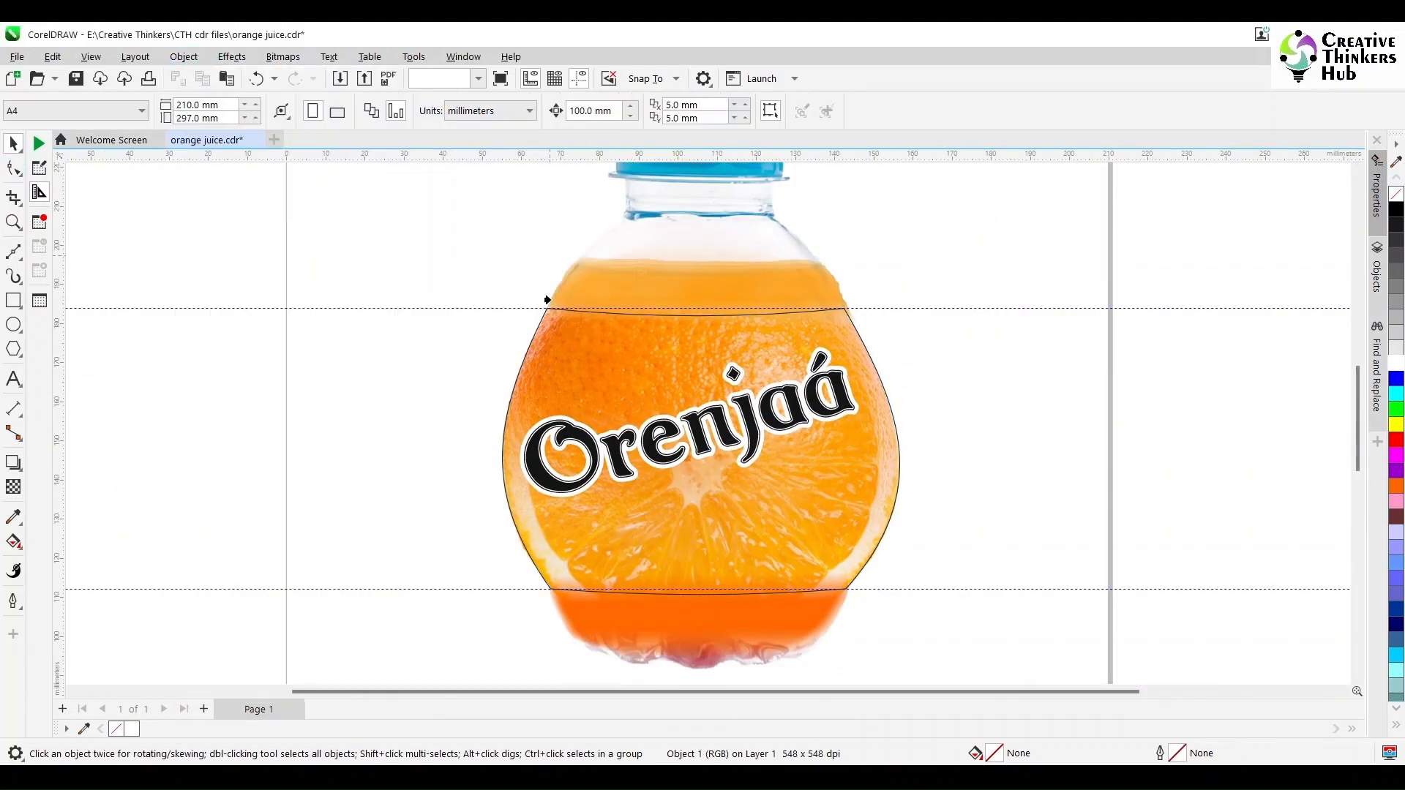
left_click(547, 301)
left_click(184, 57)
left_click(540, 360)
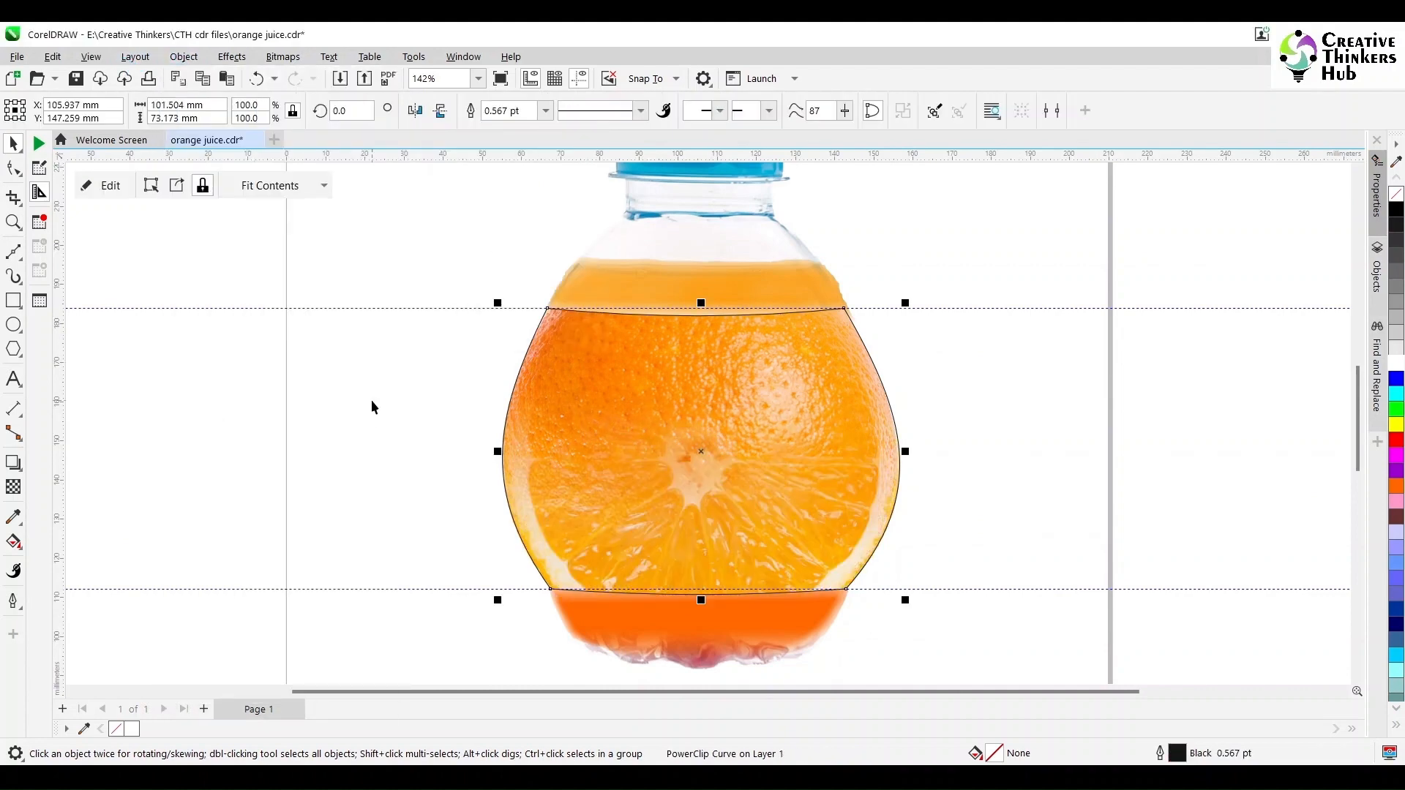
left_click_drag(377, 534, 1001, 327)
key("shift+Page_Up")
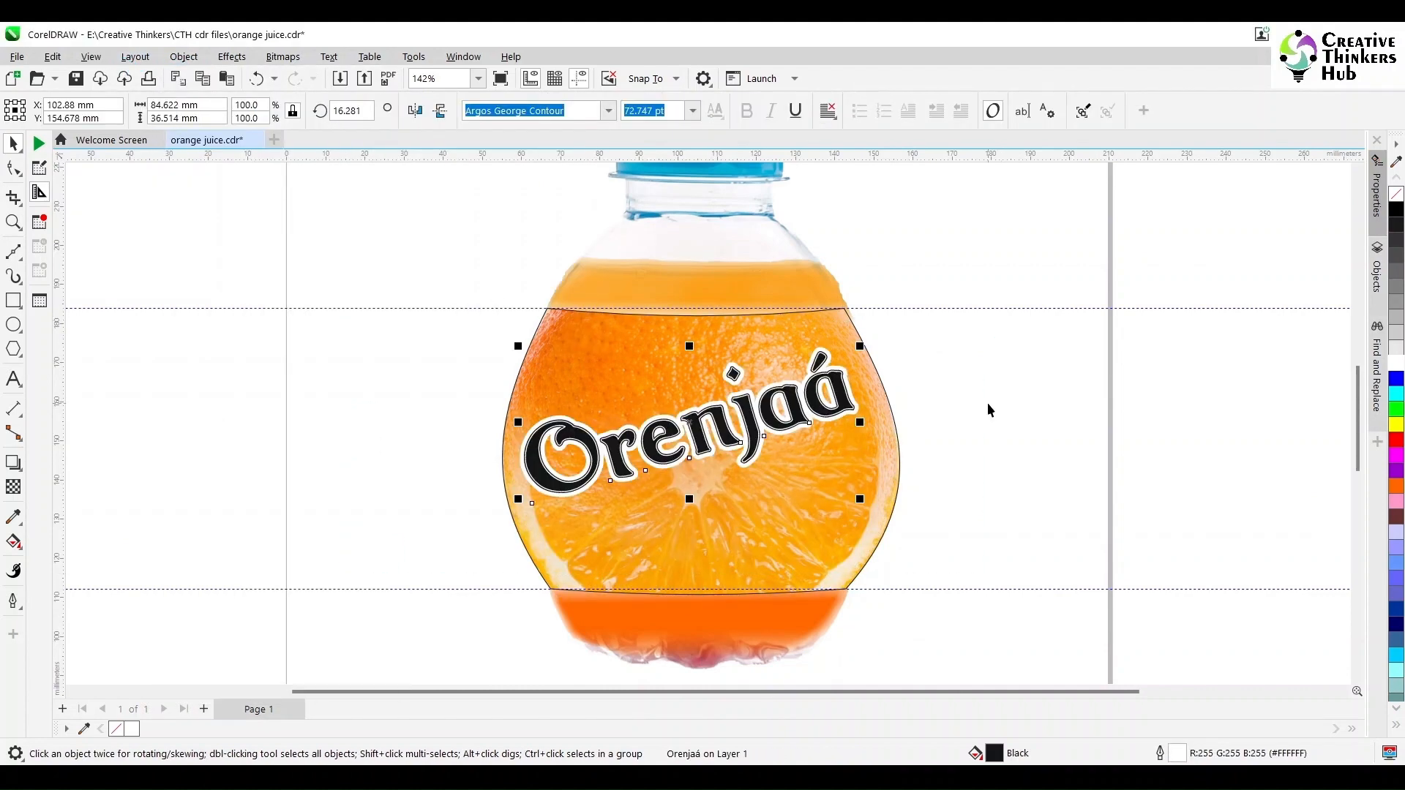
Step: Add the artistic text "100% Pure Orange Drink" beside the bottle, broken into lines after "Pure" and "Orange"
key("F8")
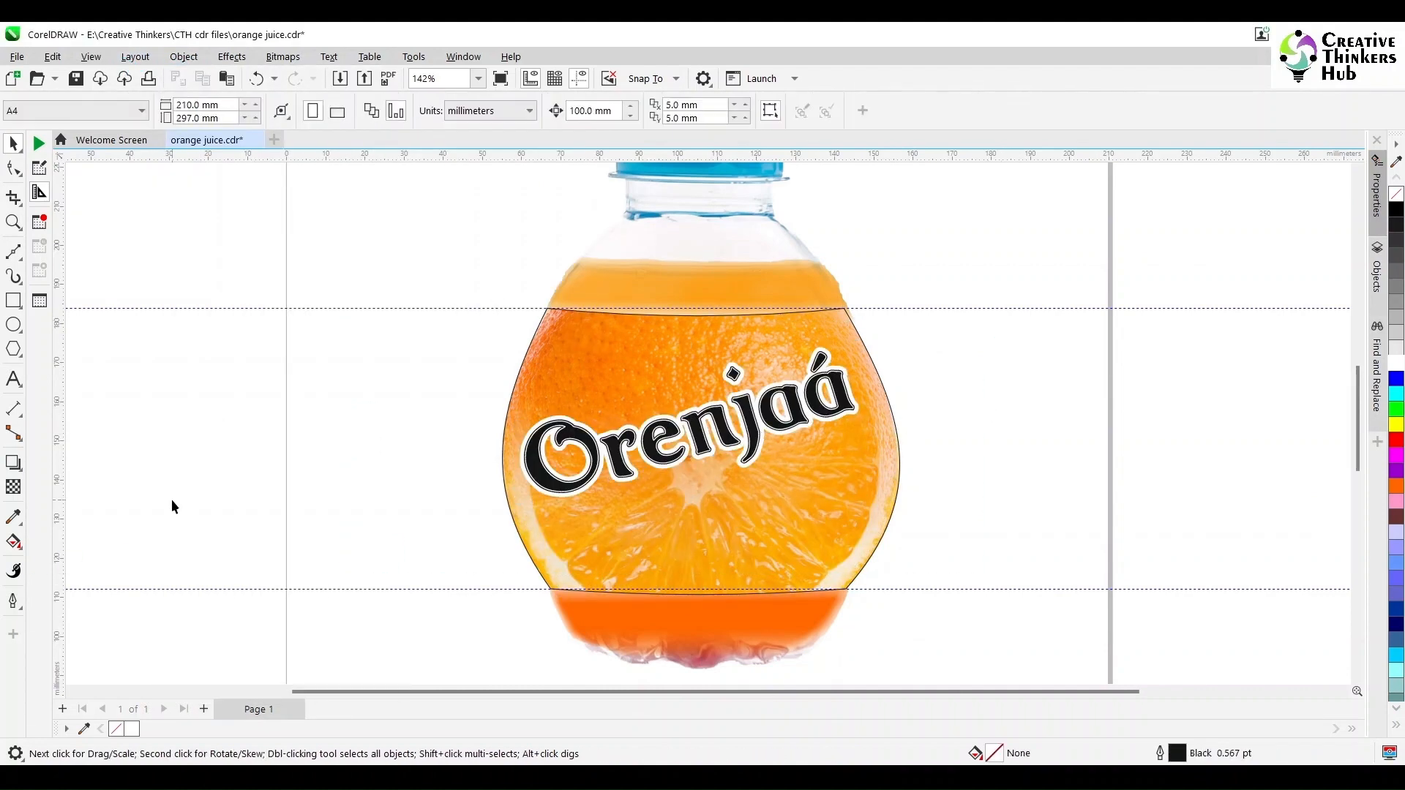
left_click(223, 483)
type("100")
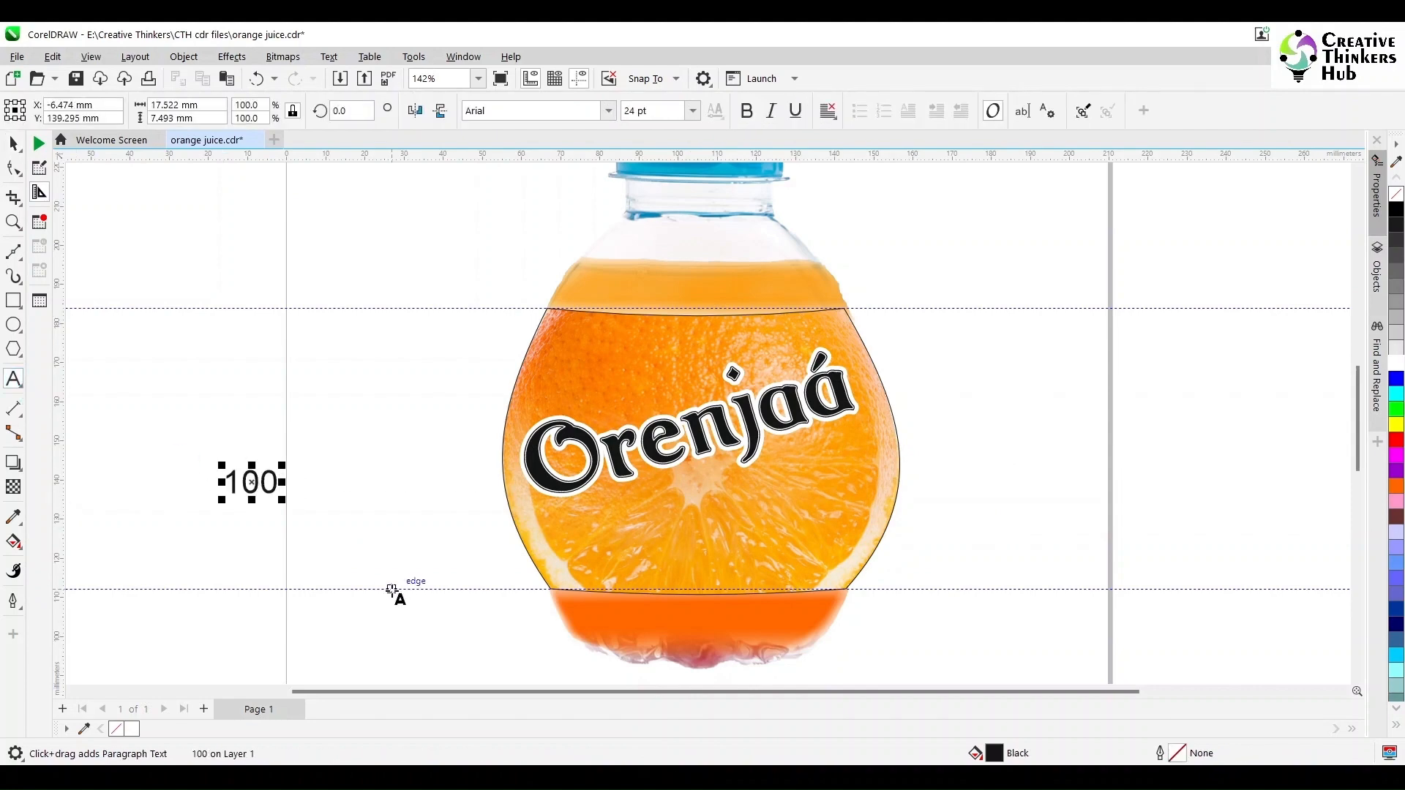
type("% Pure Orange")
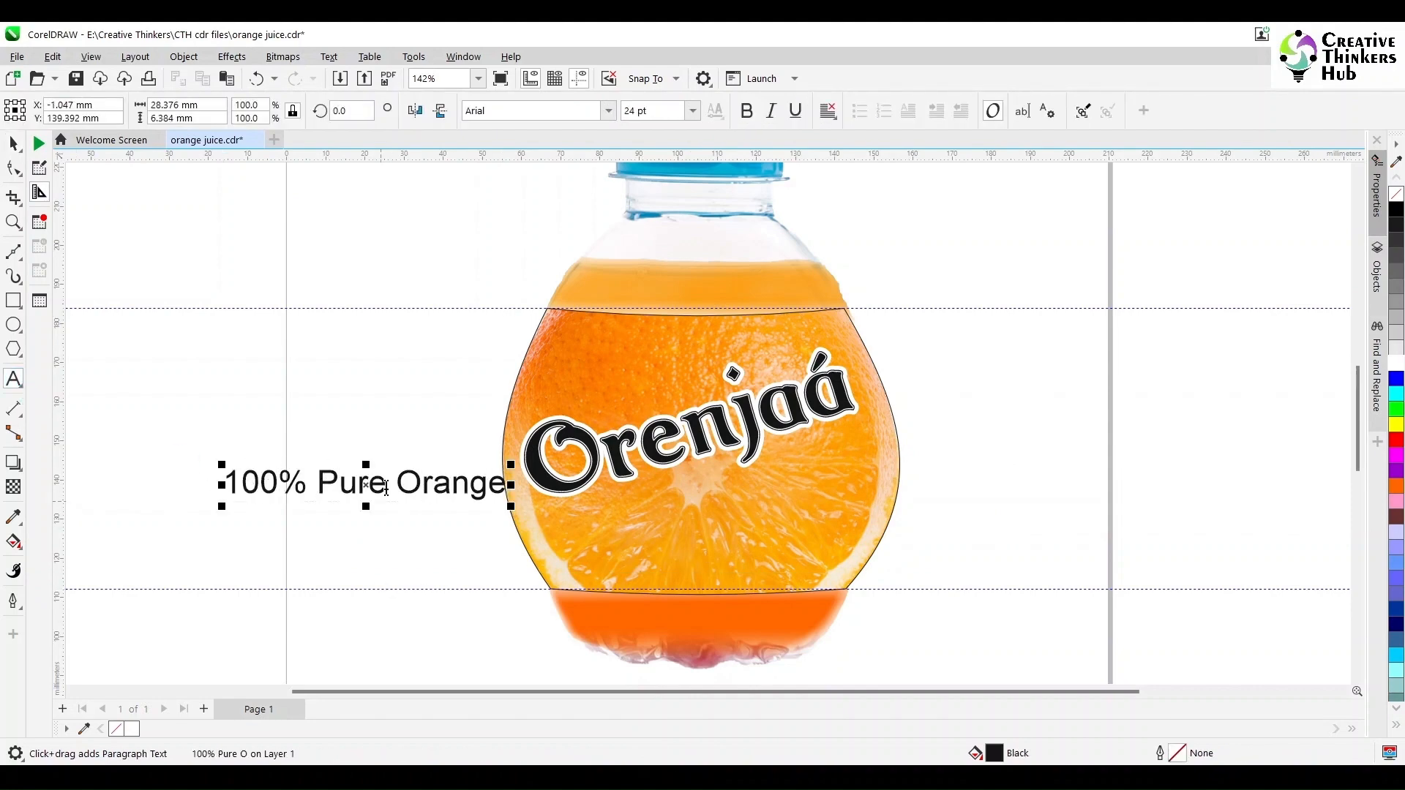
left_click(390, 485)
key("Return")
key("End")
key("Return")
type("Drink")
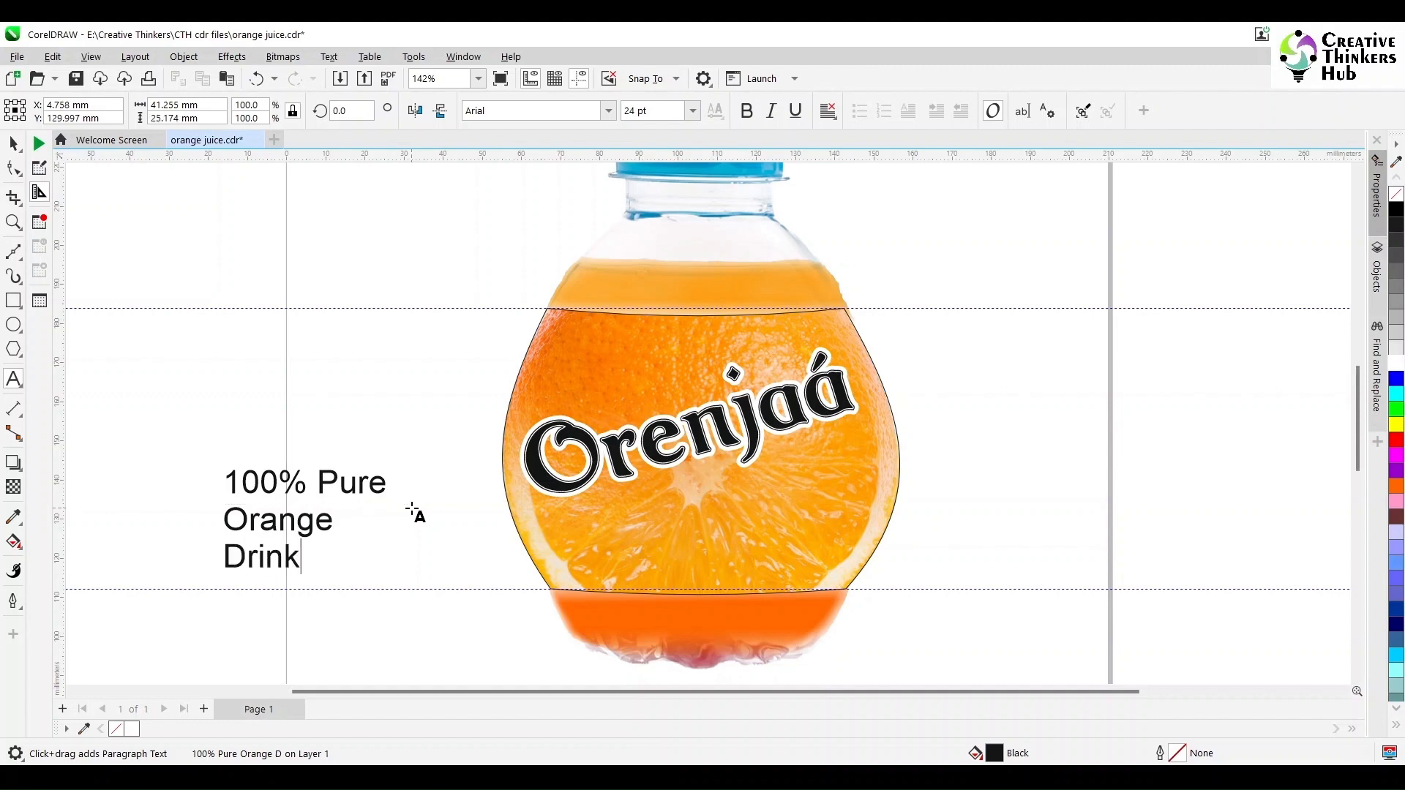
Step: Join "Drink" to the "Orange" line so the text has only two lines
left_click(13, 145)
left_click(15, 379)
left_click(342, 526)
key("Delete")
key("ctrl+space")
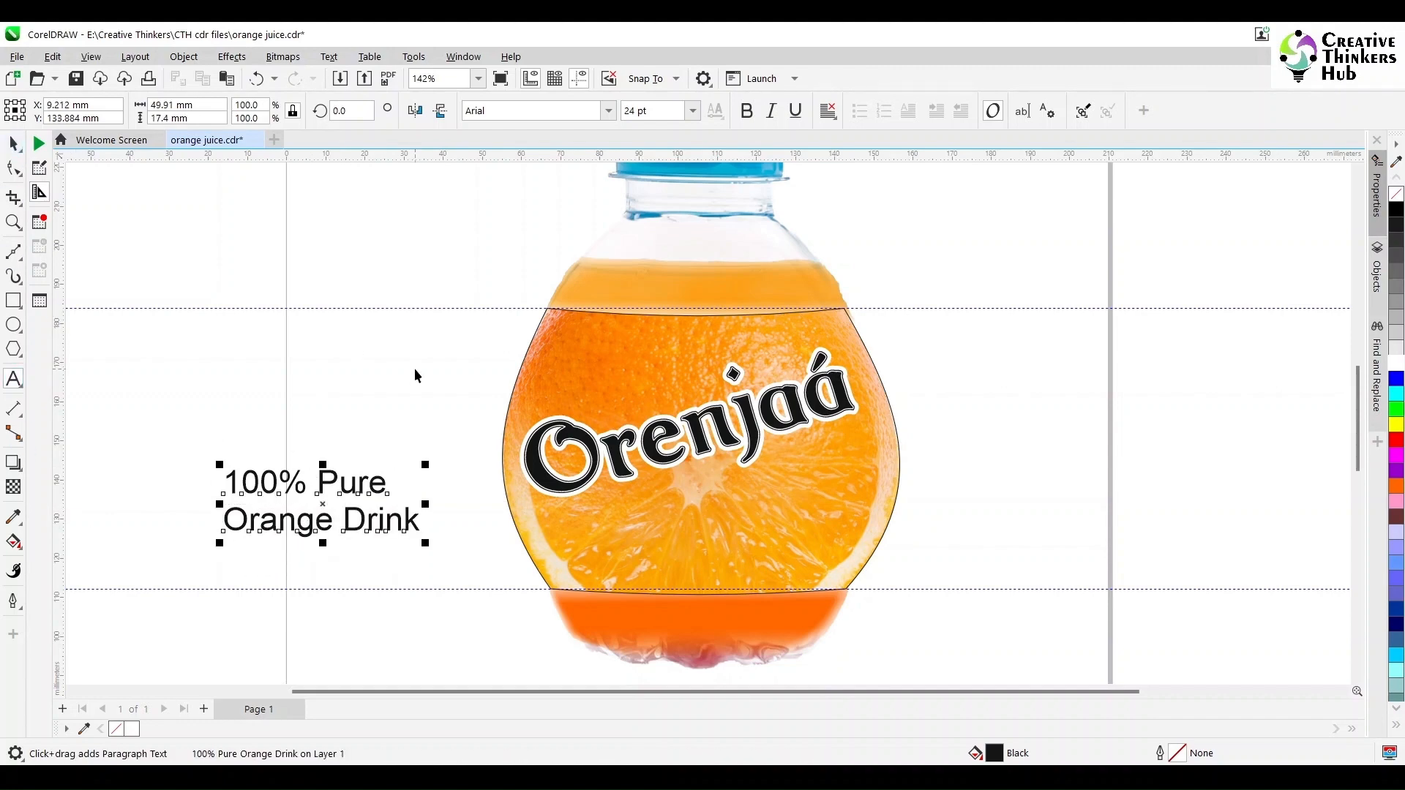
Step: Set the rotation angle of the "Orenjaá" text to 17°
left_click(707, 452)
double_click(346, 111)
type("17")
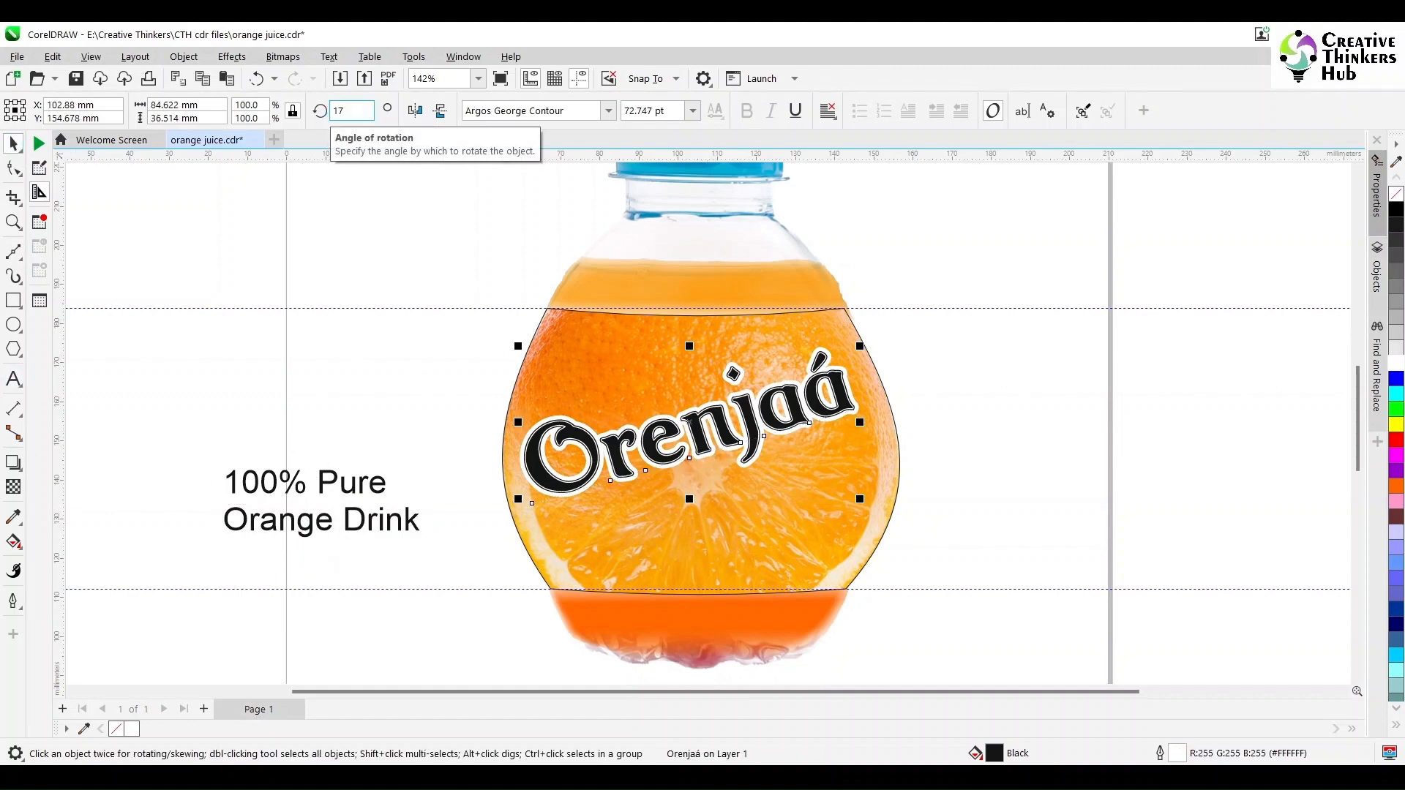
key("Return")
Step: Rotate the "100% Pure Orange Drink" text to 17° and place it beneath "Orenjaá" on the bottle
left_click(330, 483)
double_click(351, 111)
type("17")
key("Return")
left_click_drag(324, 510, 678, 525)
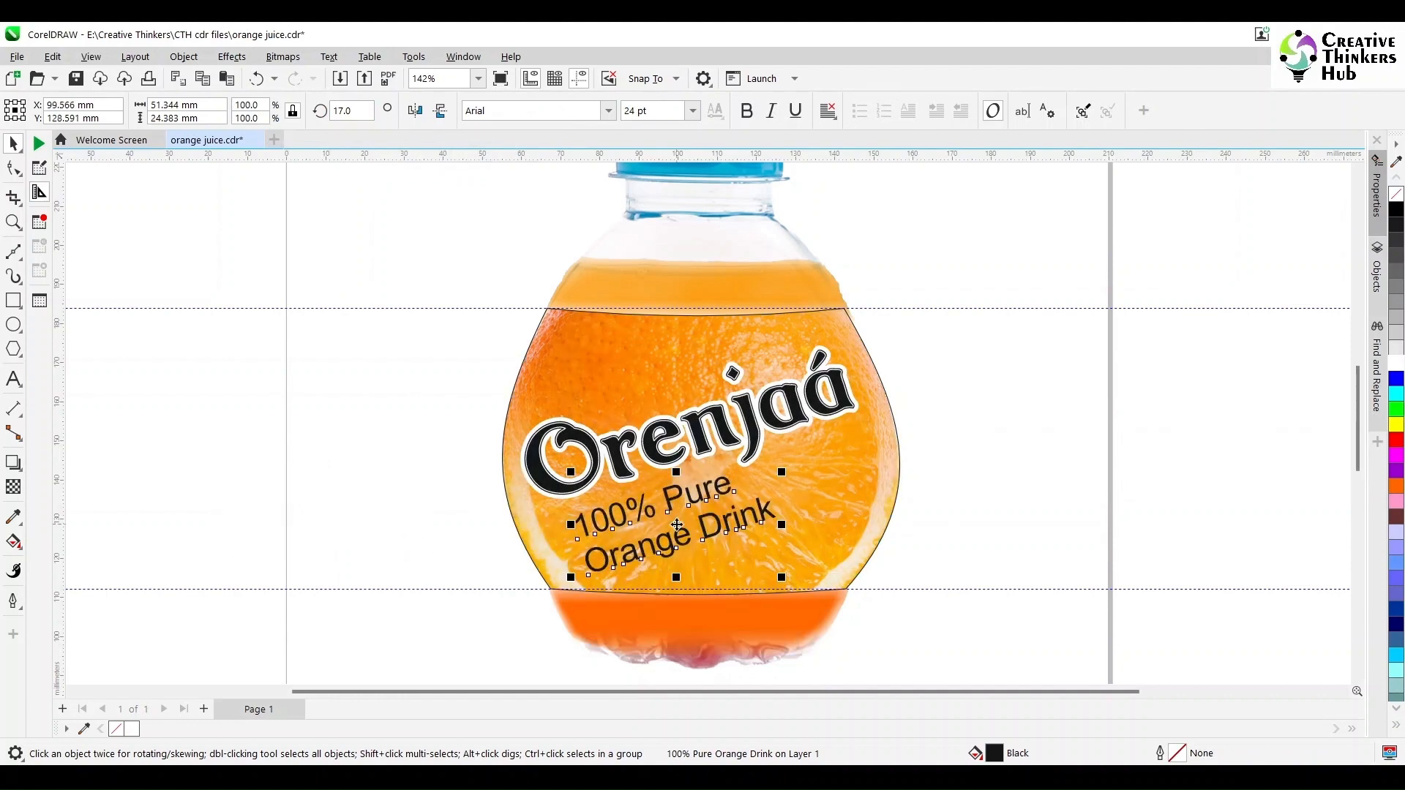
Step: Copy and delete the "100% Pure" line, then scale the remaining "Orange Drink" text to about 84.4%
left_click(13, 379)
left_click_drag(574, 536, 781, 469)
key("ctrl+c")
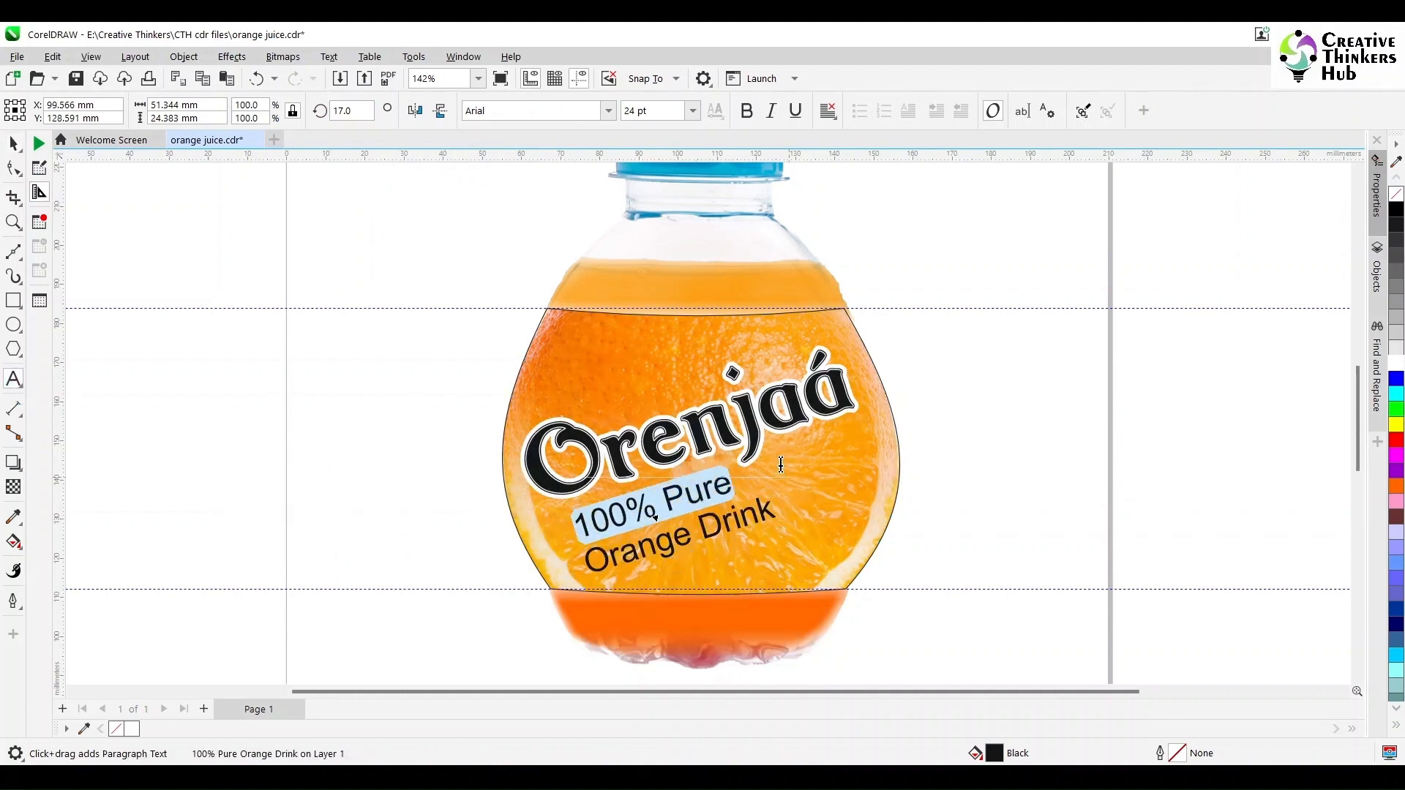
key("Delete")
key("Delete")
left_click(13, 143)
left_click_drag(771, 542, 742, 530)
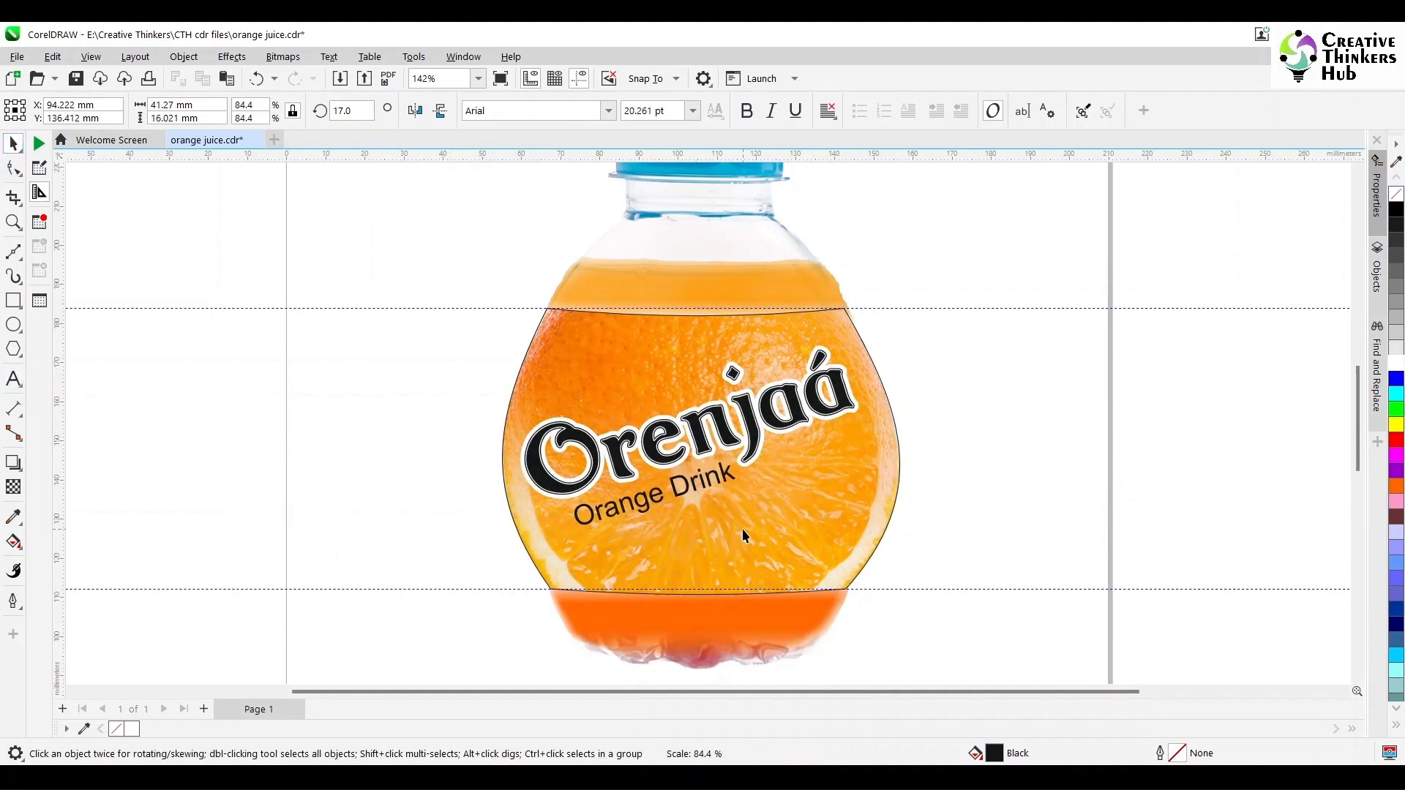
Step: Paste "100% Pure" as a separate text object and place it above the left part of "Orenjaá"
left_click(466, 520)
key("ctrl+v")
left_click_drag(691, 452, 627, 383)
left_click(264, 431)
Step: Draw a many-pointed star beside the bottle and reshape its nodes into short spikes around a wide center
left_click(14, 350)
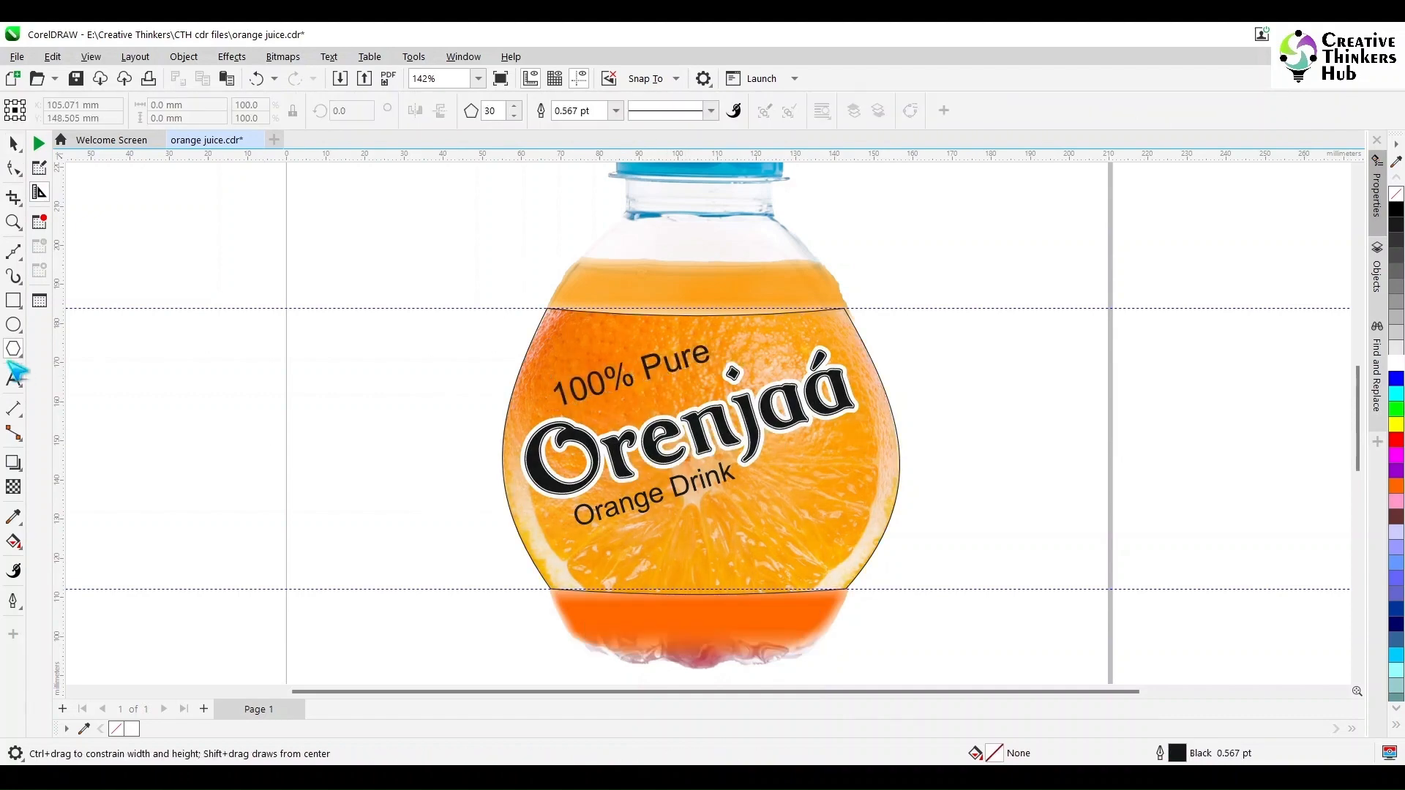
left_click(20, 356)
left_click(70, 372)
left_click_drag(309, 255, 505, 437)
key("F10")
scroll(457, 315, "up", 2)
mouse_move(371, 300)
left_mouse_down()
mouse_move(370, 254)
mouse_move(366, 271)
left_mouse_up()
Step: Move the spiked star over the "100% Pure" text and scale it down to badge size
key("space")
left_click_drag(481, 480, 862, 532)
left_click_drag(928, 594, 871, 546)
Step: Split "100% Pure" into two center-aligned lines and move the text inside the star badge
left_click(905, 402)
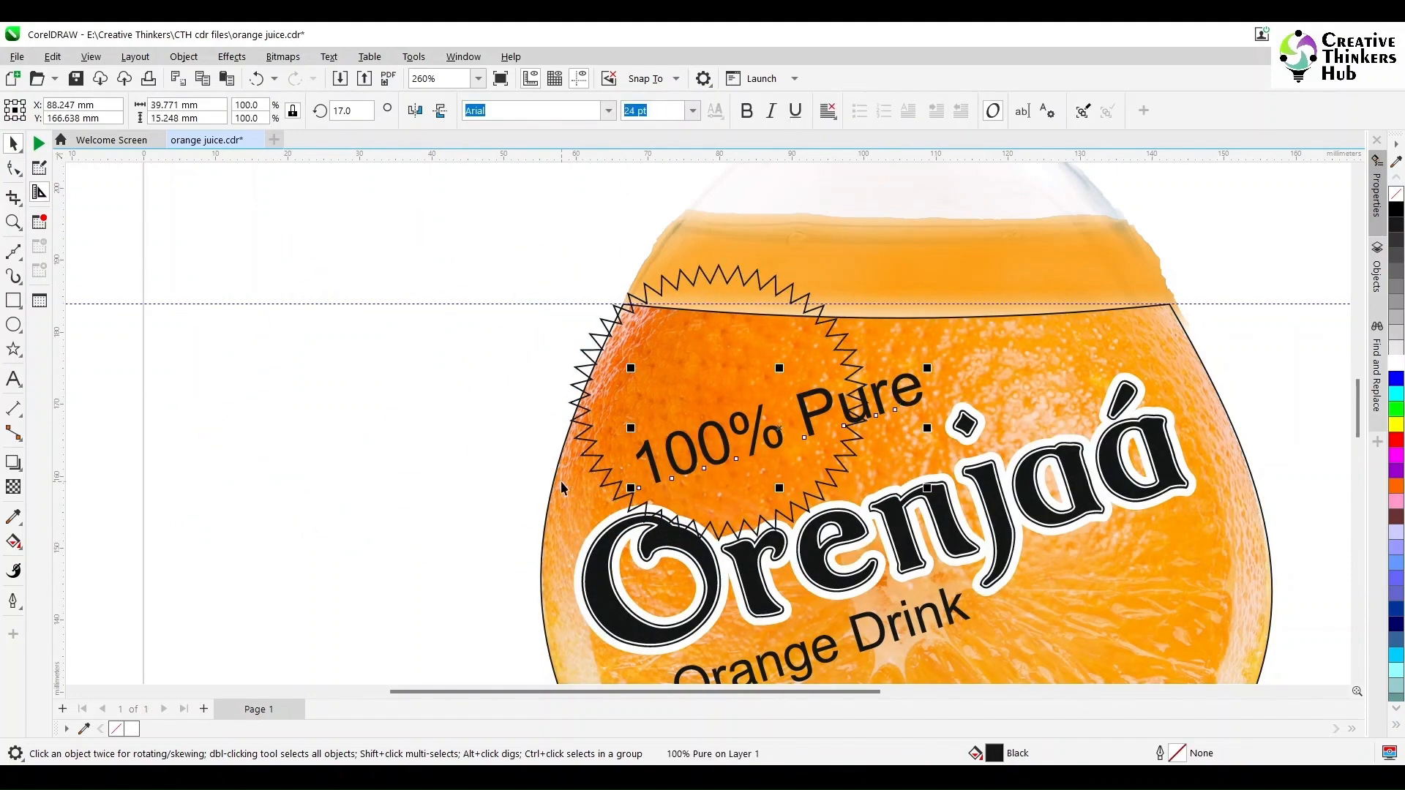
double_click(799, 419)
key("Return")
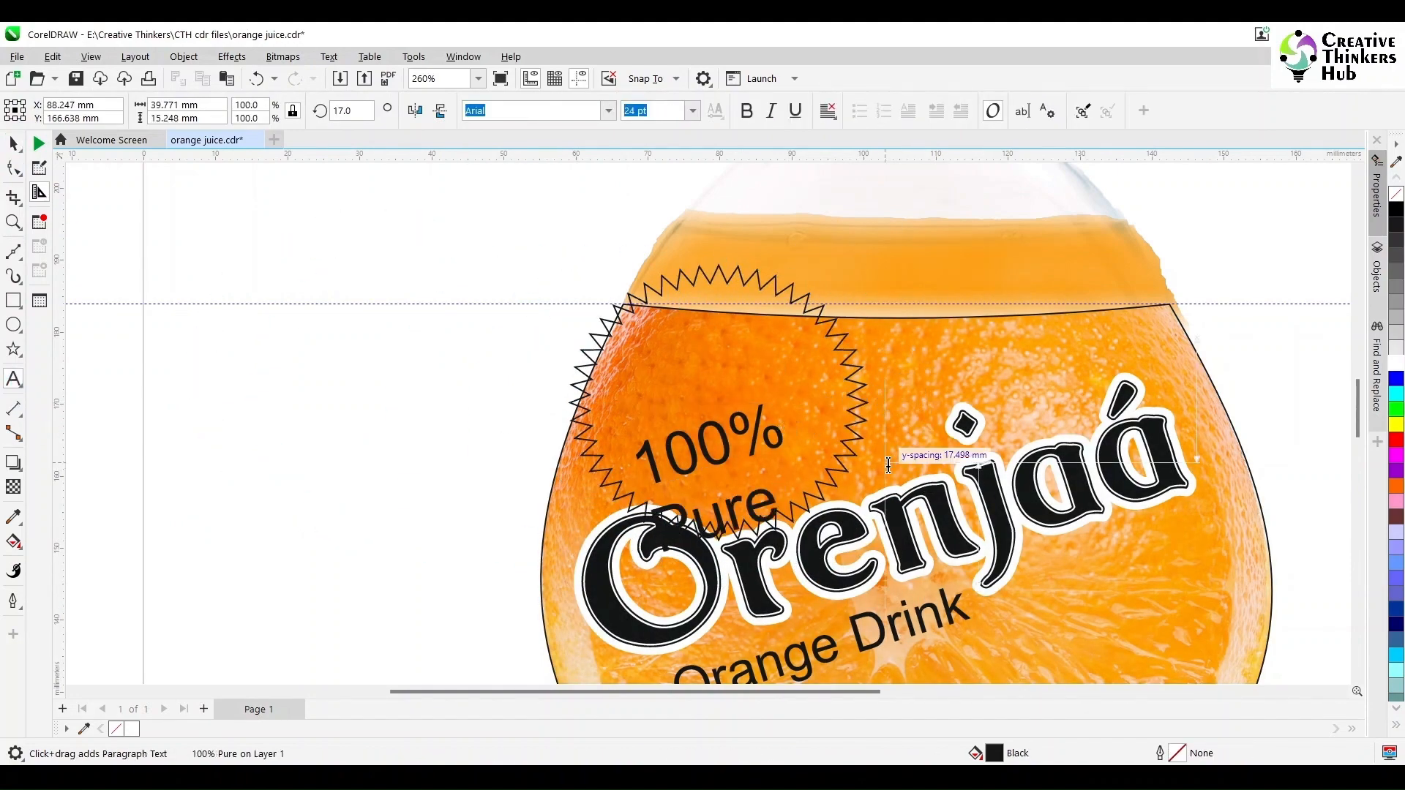
left_click(13, 142)
left_click(827, 111)
left_click(869, 181)
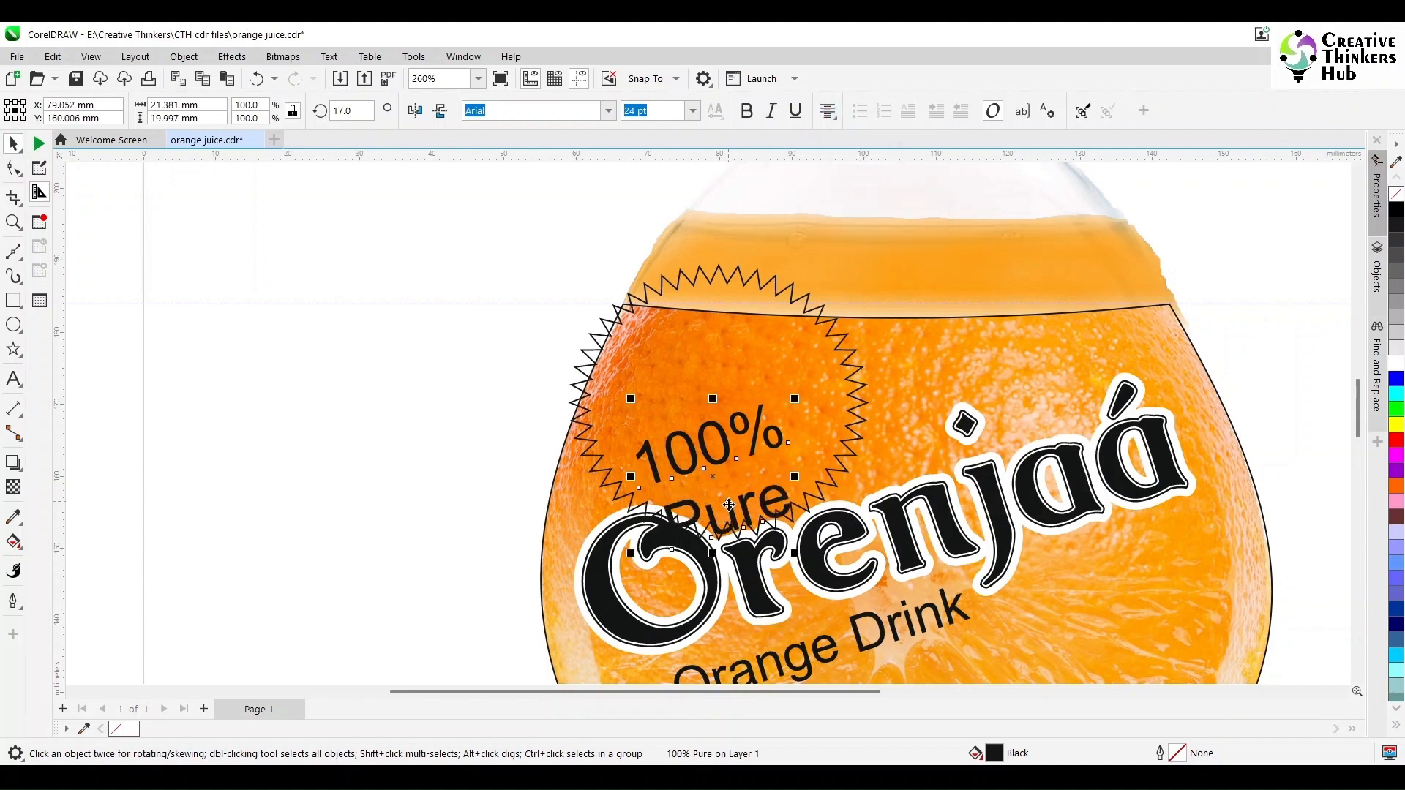
left_click_drag(725, 505, 724, 439)
Step: Change the case of the badge text to uppercase so it reads "100% PURE"
right_click(738, 448)
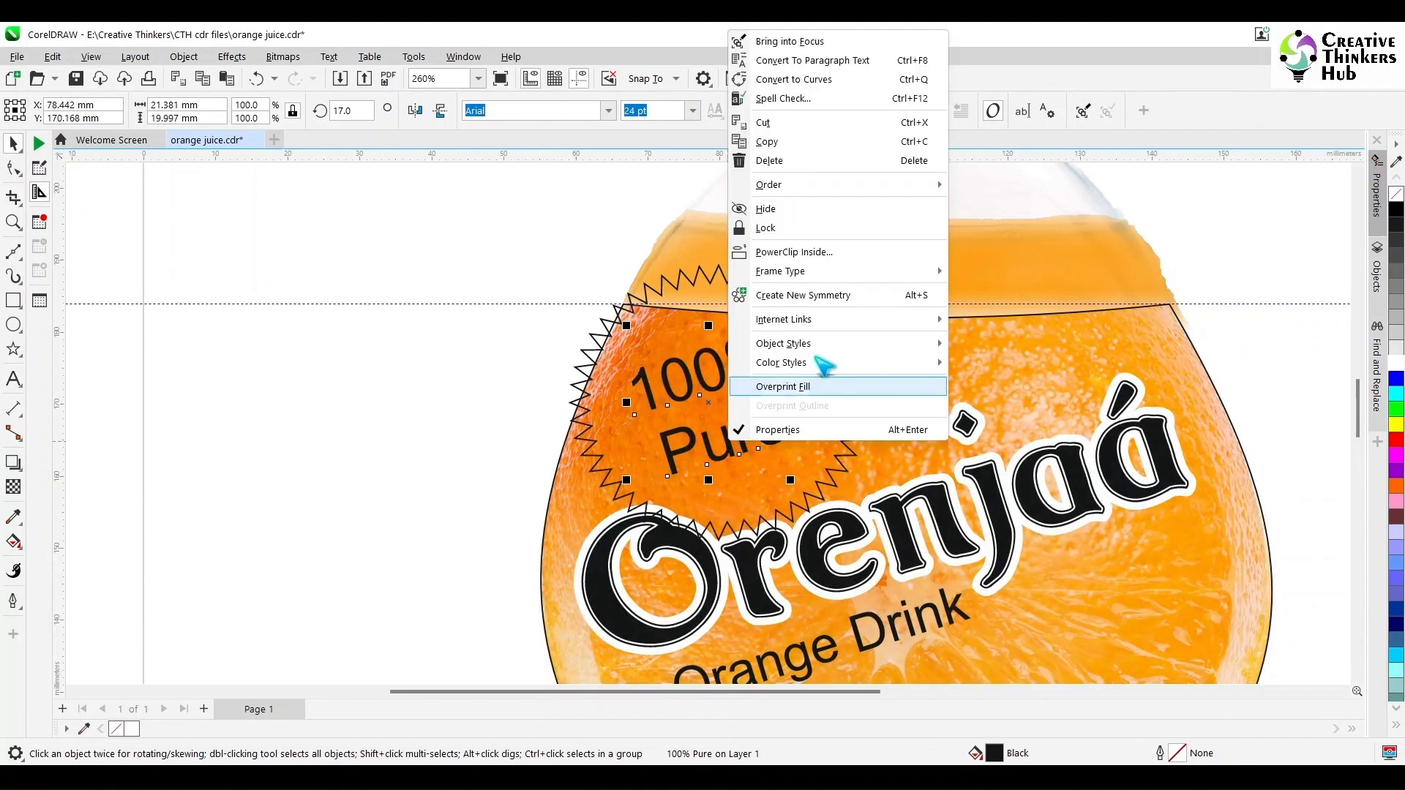
left_click(13, 379)
key("ctrl+a")
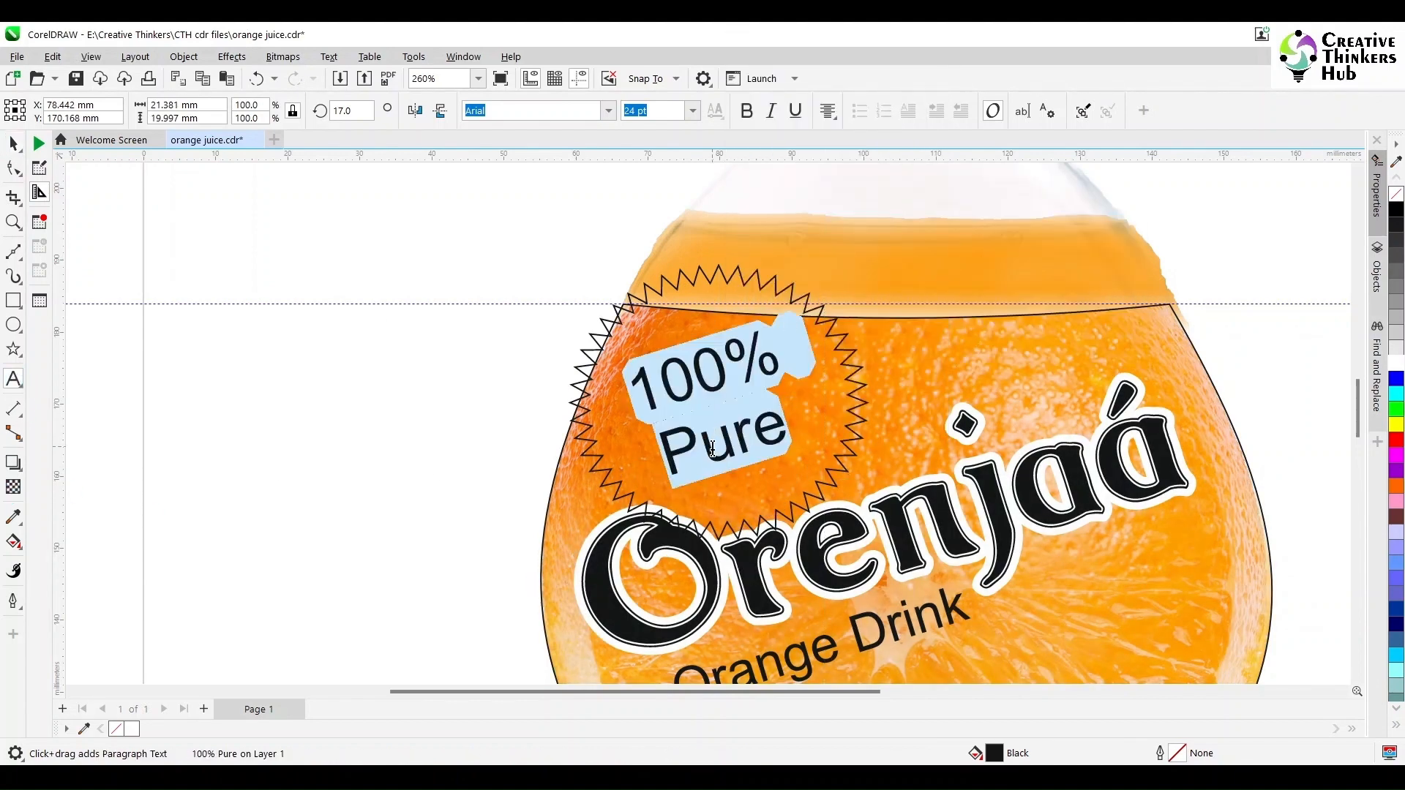
right_click(713, 446)
mouse_move(801, 517)
left_click(972, 562)
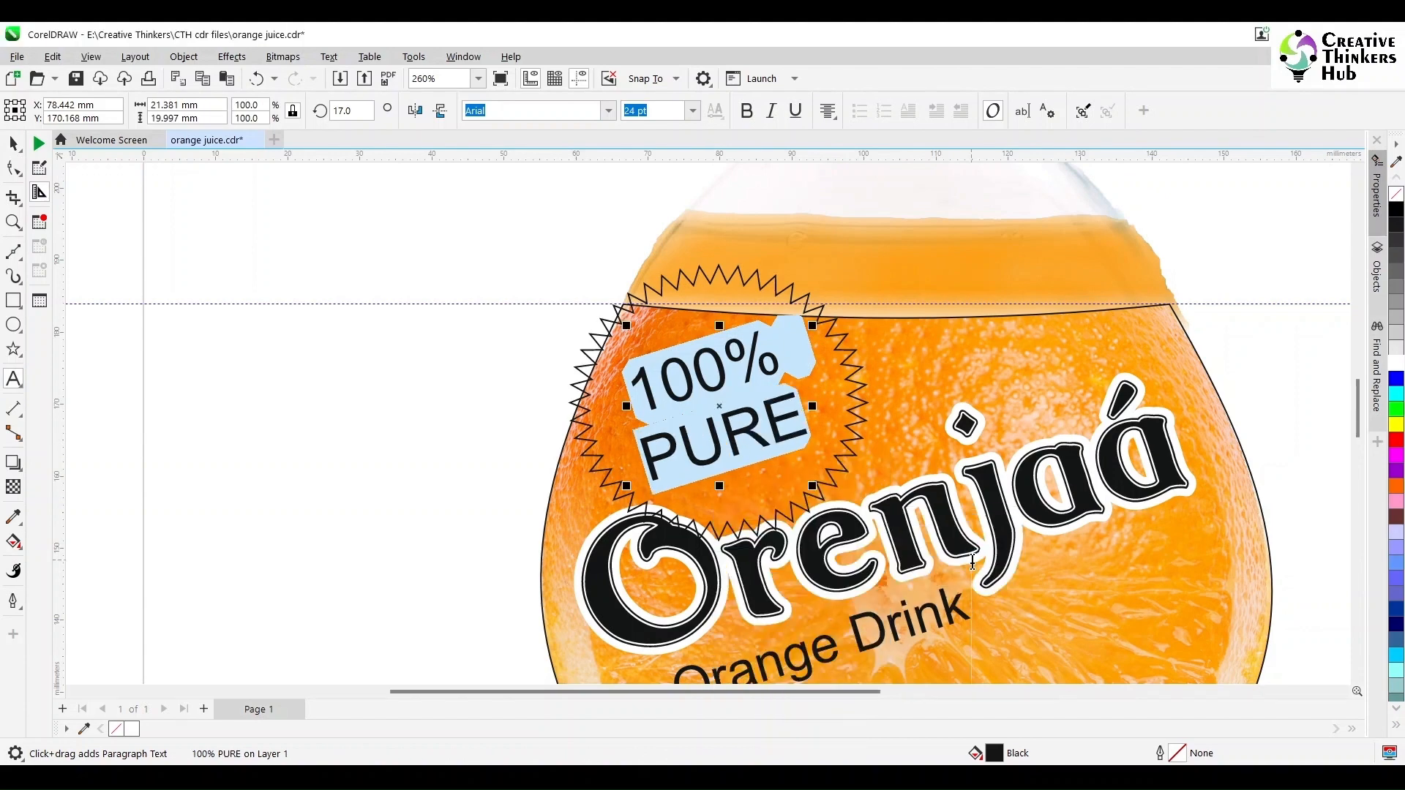
left_click(793, 379)
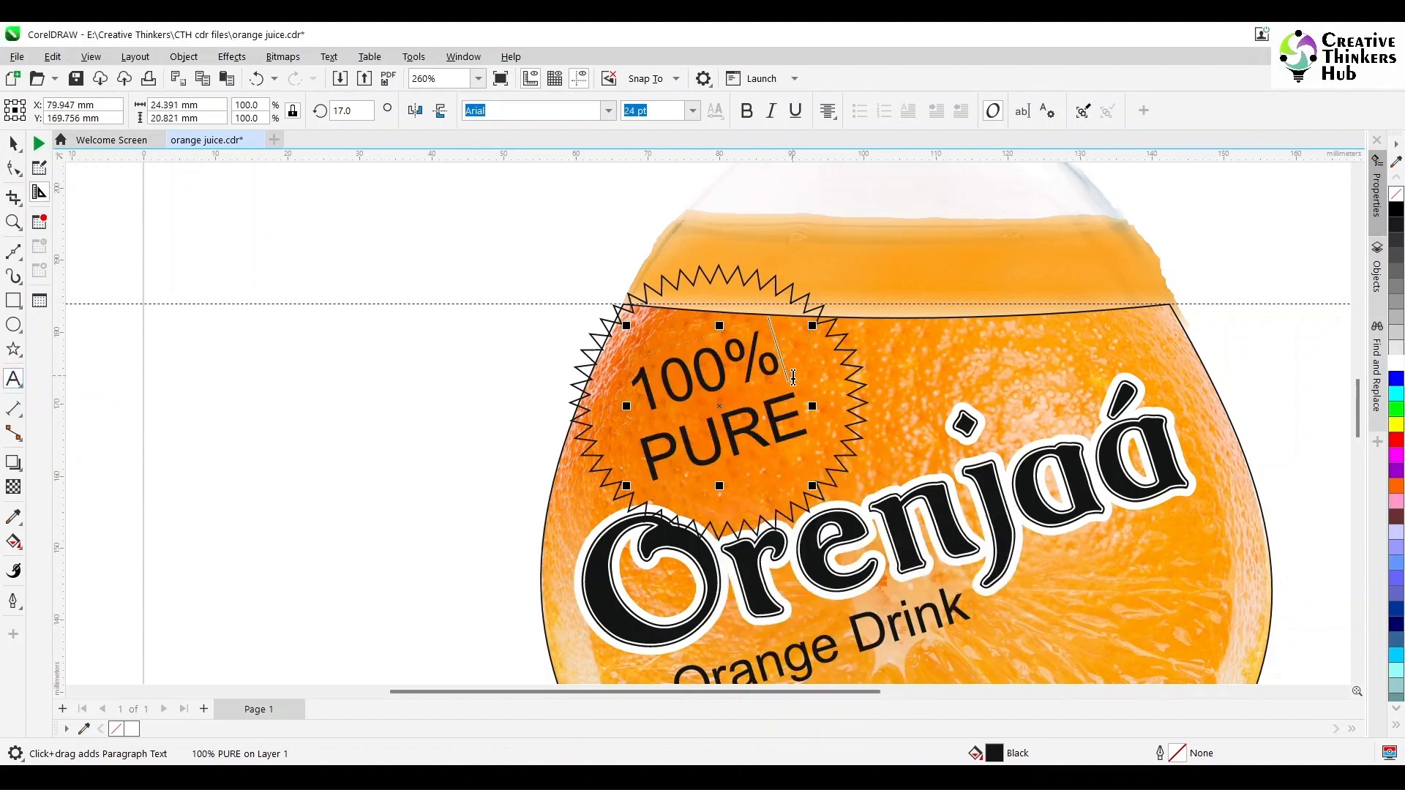
Step: Scale the star down around the "100% PURE" text to about 34.6 mm wide and reposition it slightly lower
key("Delete")
key("Return")
left_click(13, 143)
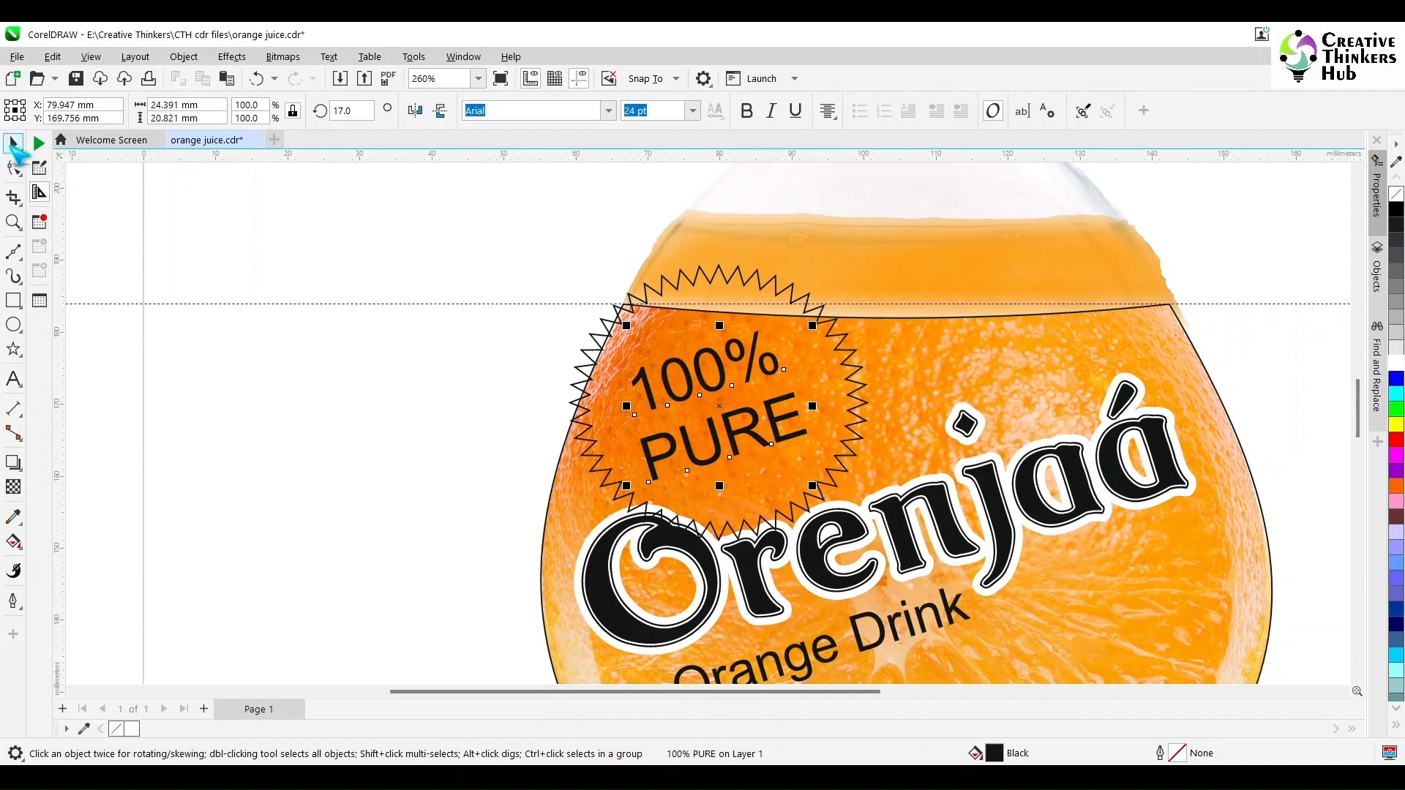
left_click(861, 400)
left_click_drag(872, 261, 836, 296)
left_click_drag(602, 511, 577, 537)
left_click_drag(705, 415, 718, 440)
left_click(724, 453)
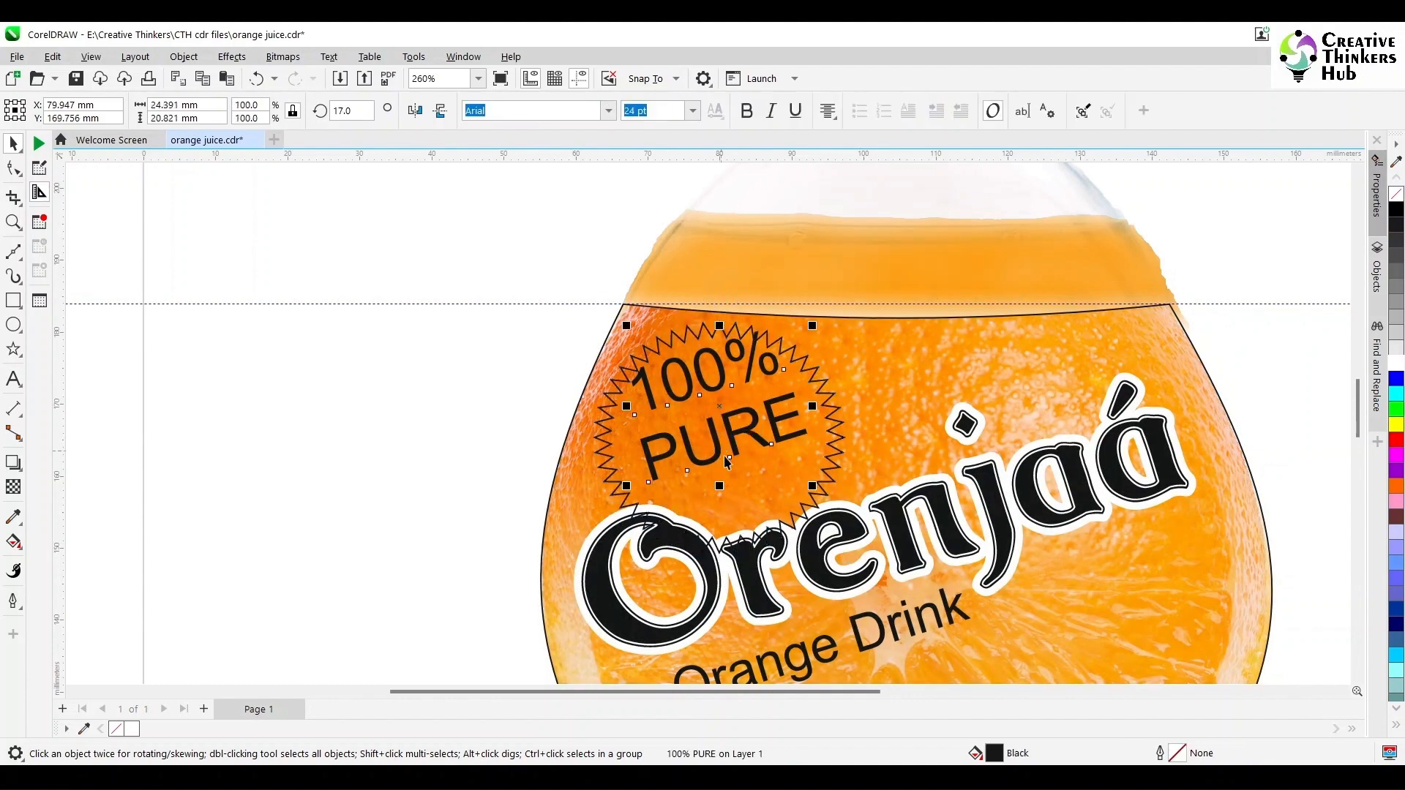
Step: Center the "100% PURE" text vertically on the star and make the text bold
left_click(833, 474, "shift")
left_click(863, 463, "shift")
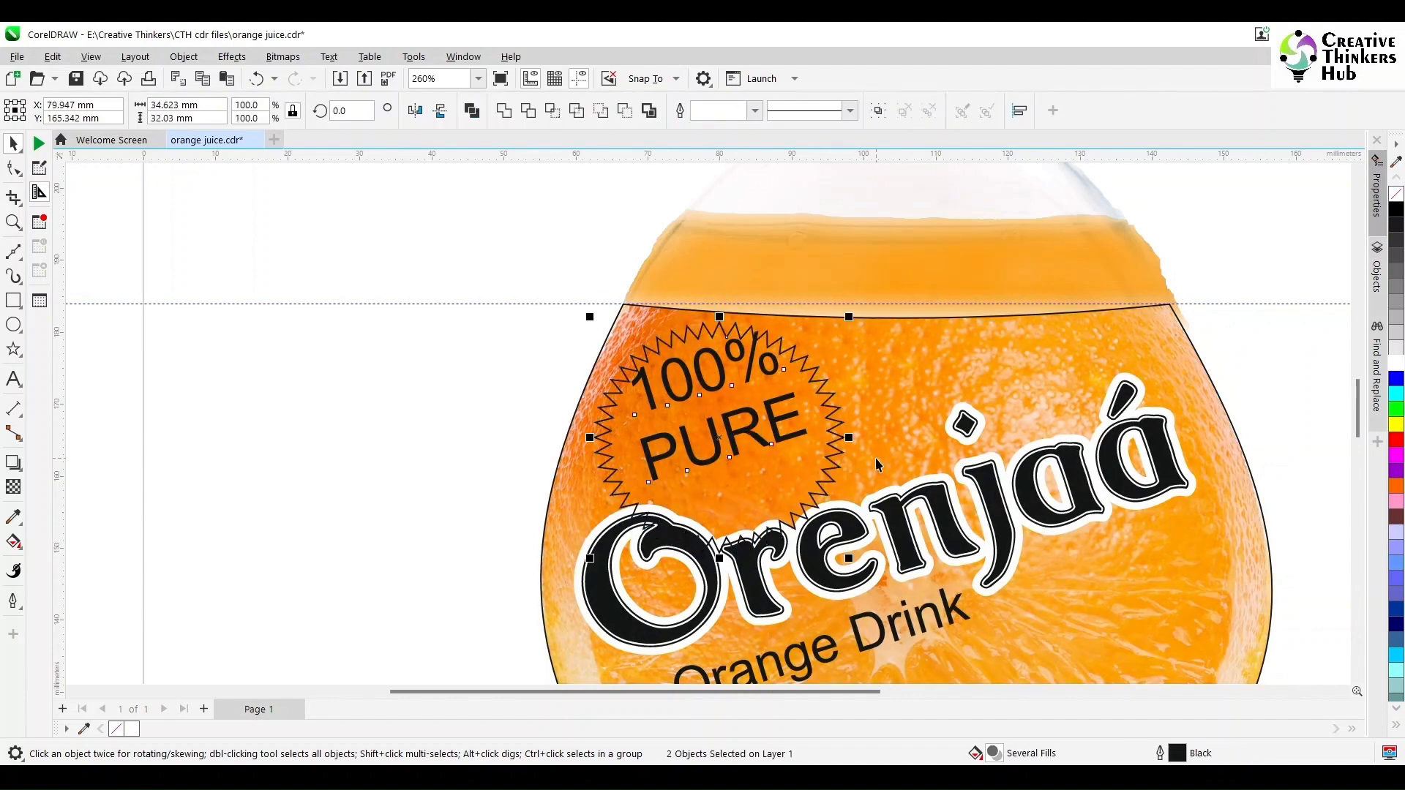
key("e")
left_click(153, 401)
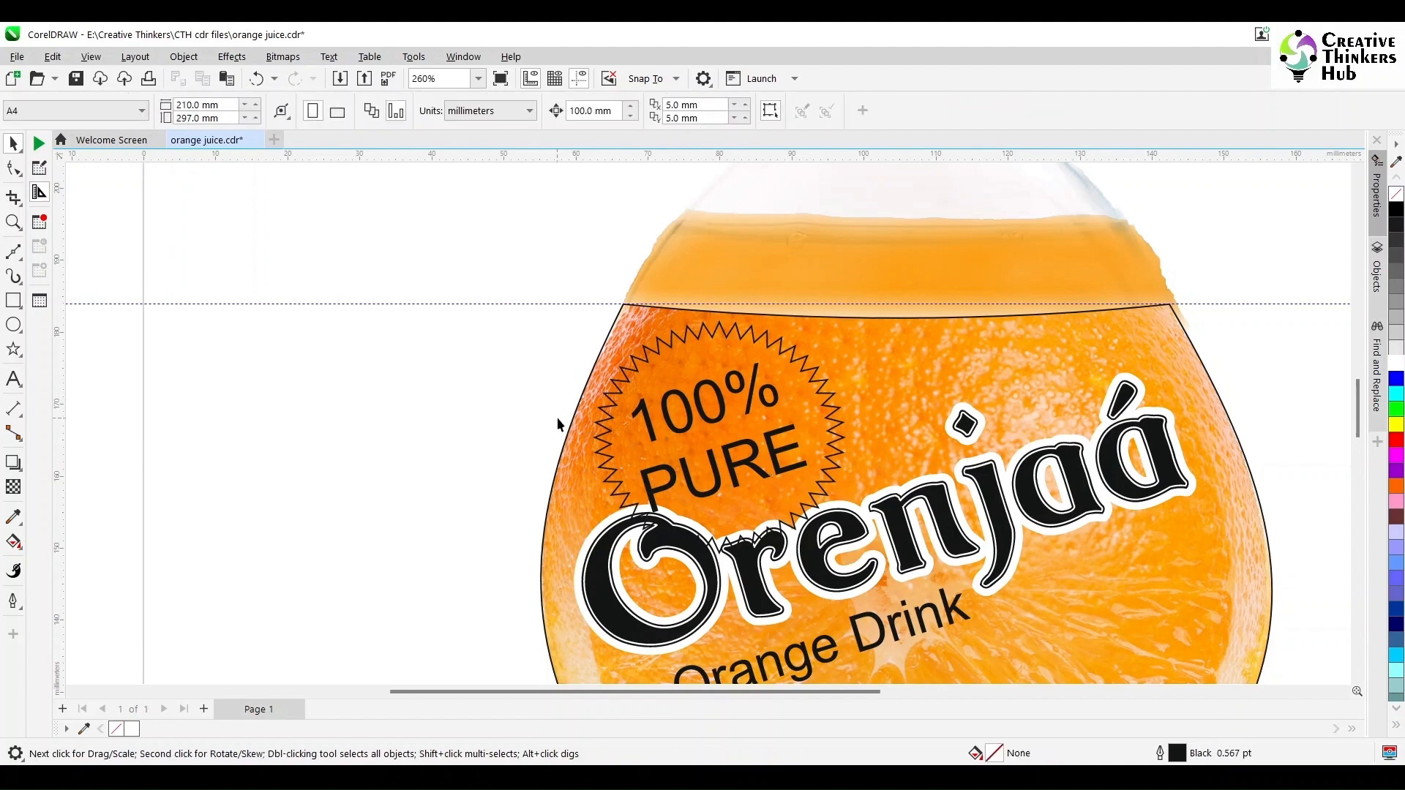
left_click(659, 443)
left_click(747, 112)
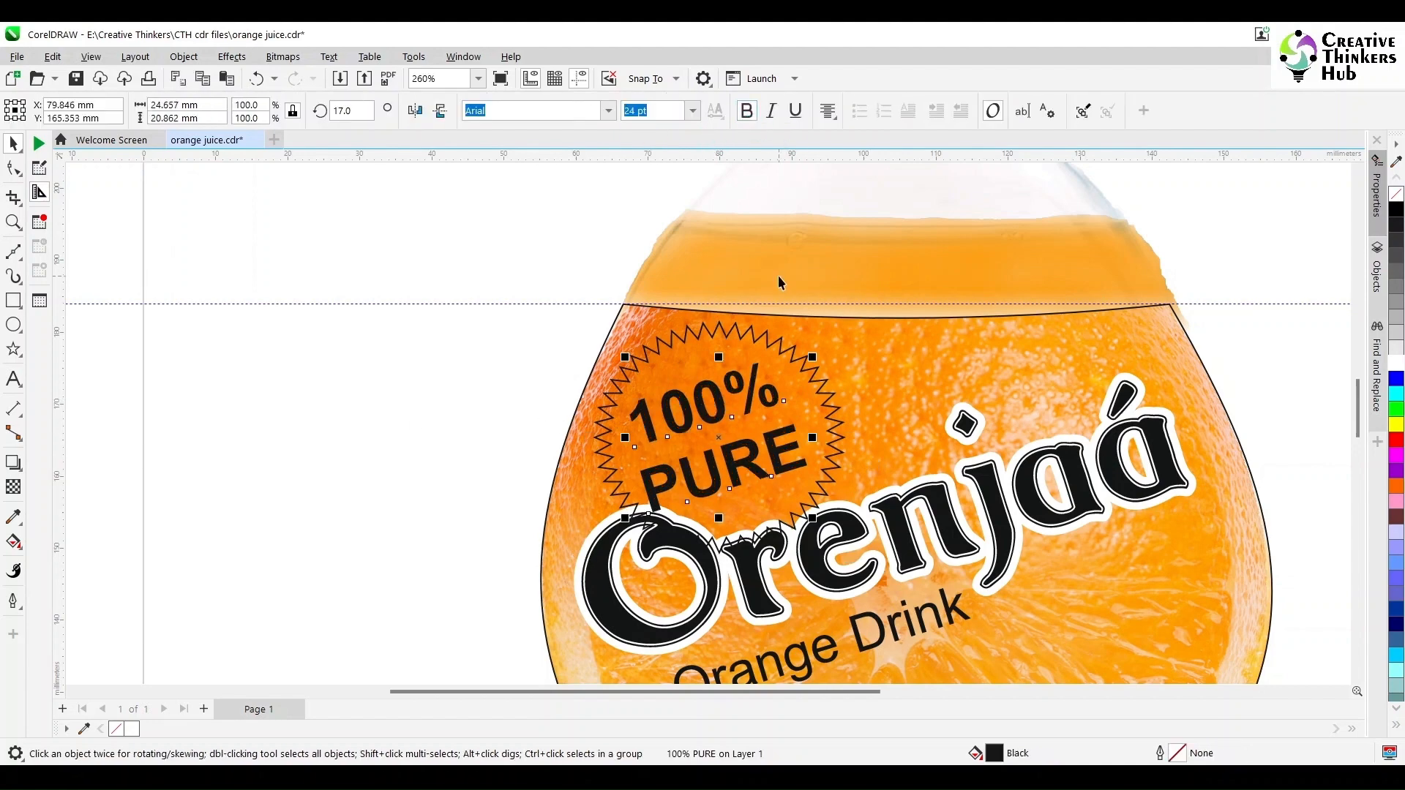
Step: Fill the star badge with red and color its outline yellow
left_click(834, 439)
left_click(1396, 439)
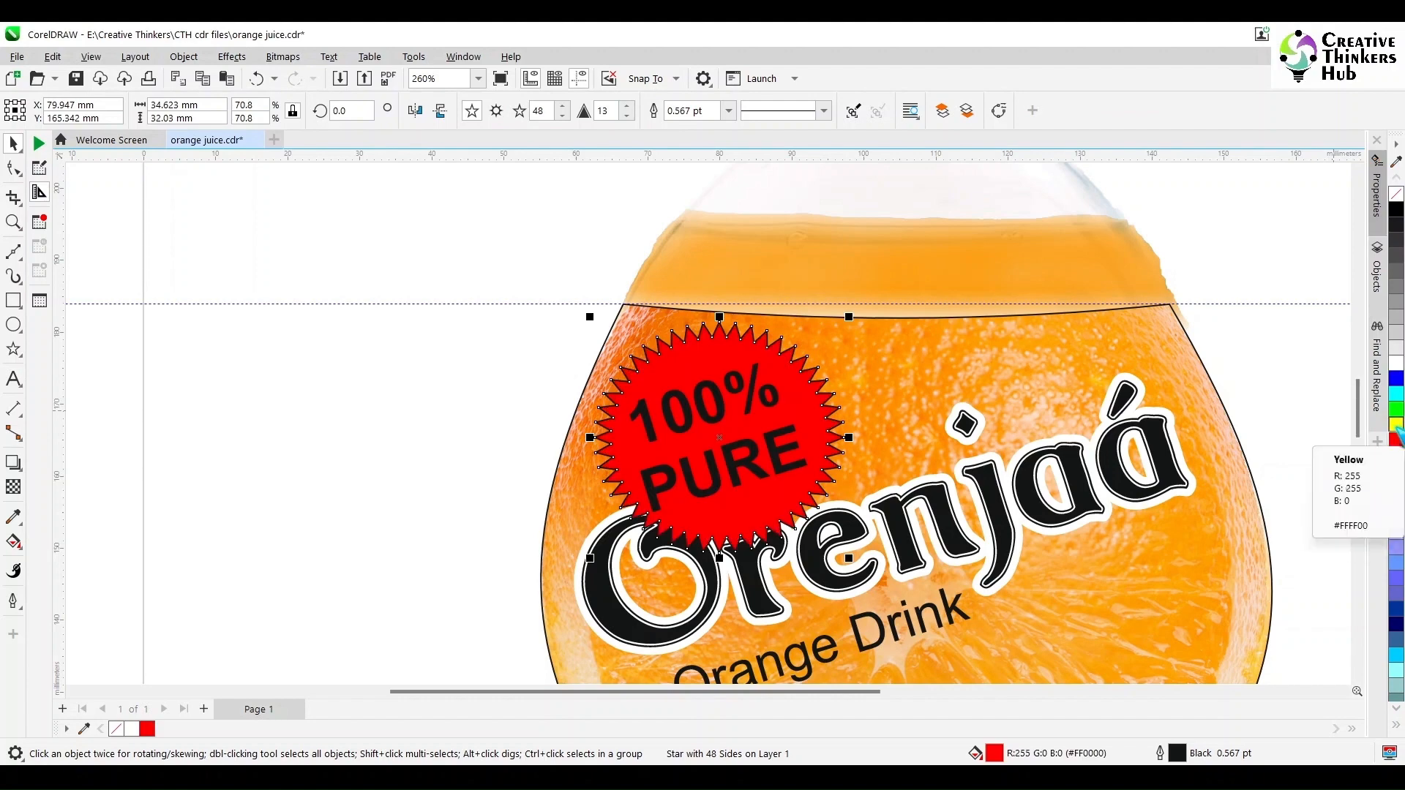
right_click(1396, 424)
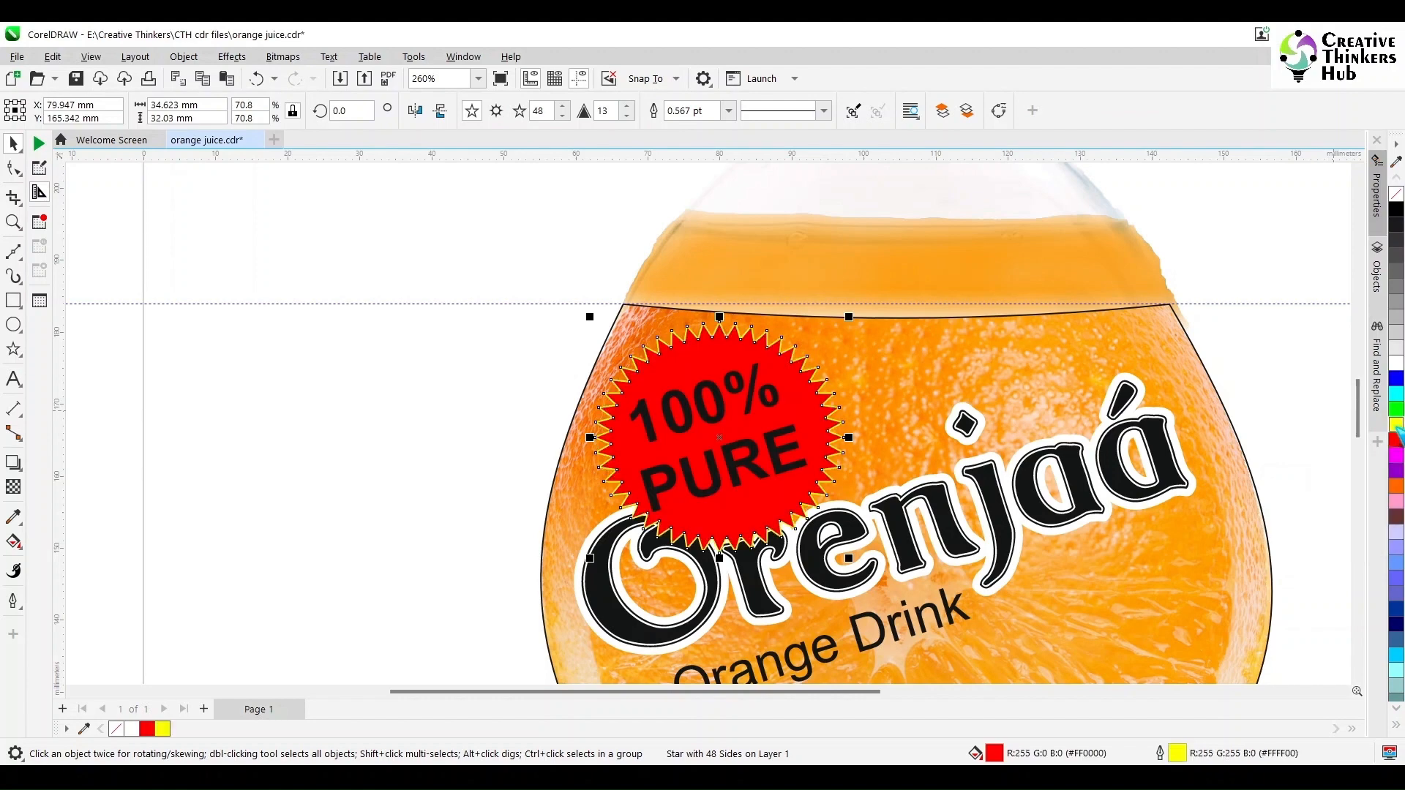
Step: Set the star's outline width to 1.5 pt
double_click(1180, 753)
left_click(592, 277)
left_click(592, 277)
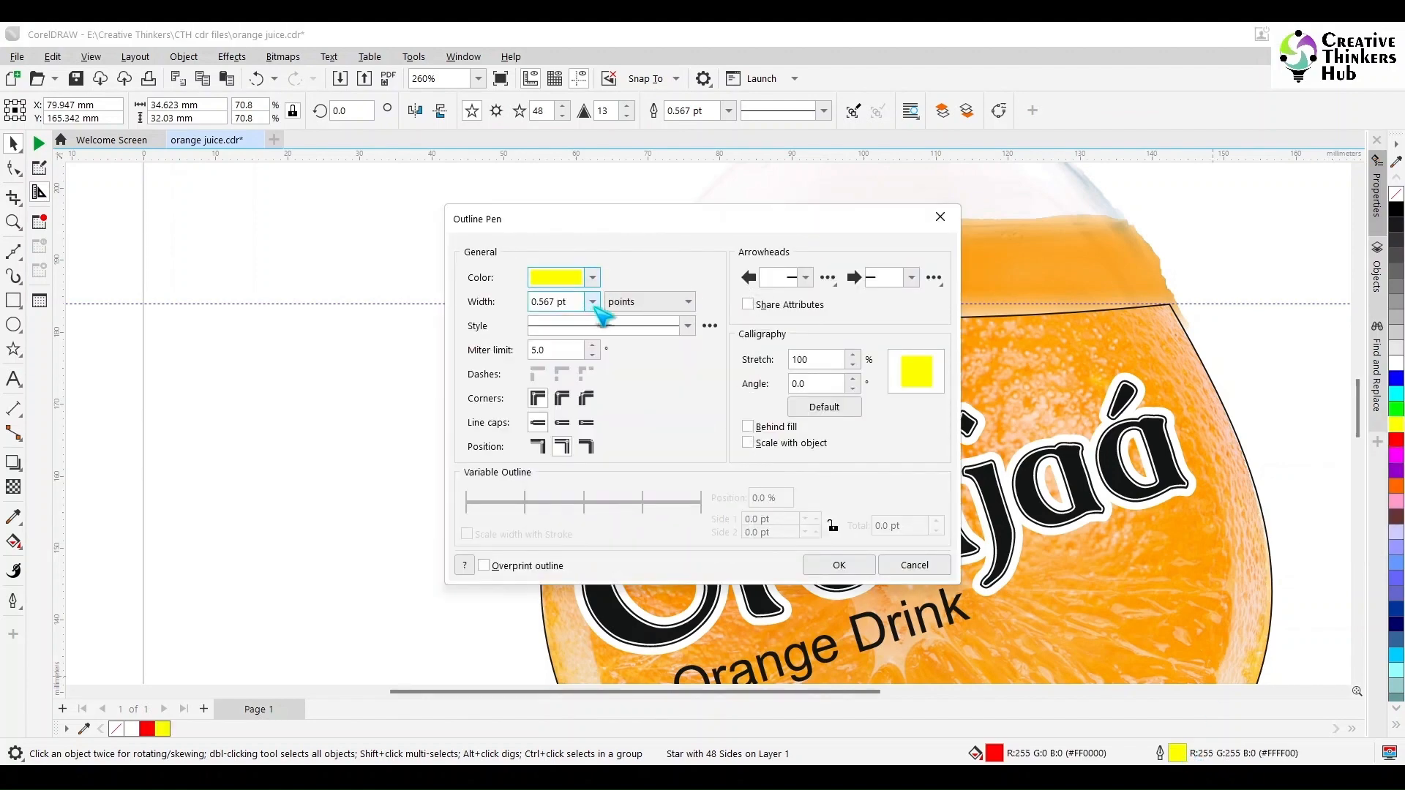
left_click(592, 302)
left_click(582, 369)
left_click_drag(726, 225, 338, 221)
left_click(203, 297)
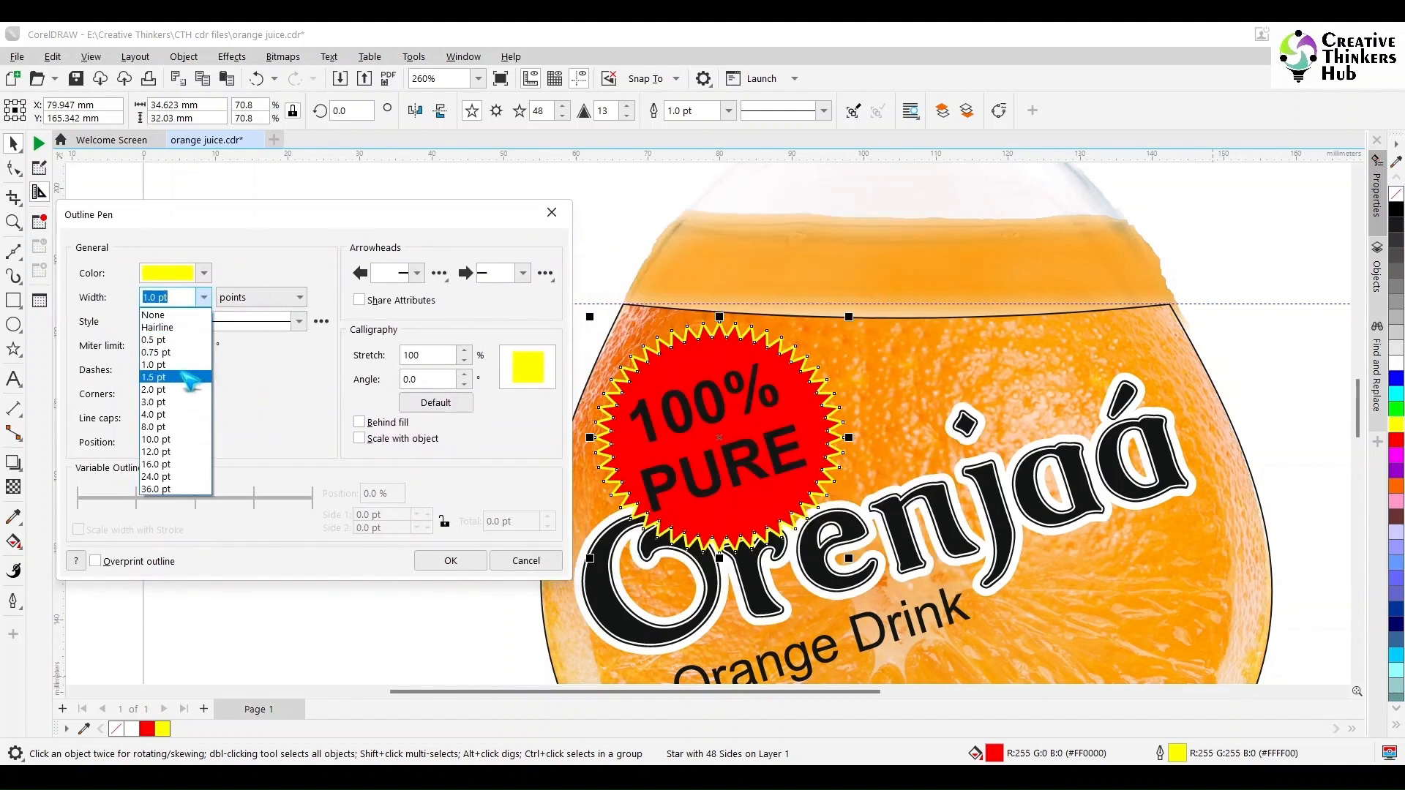
left_click(192, 378)
left_click(173, 394)
left_click(175, 418)
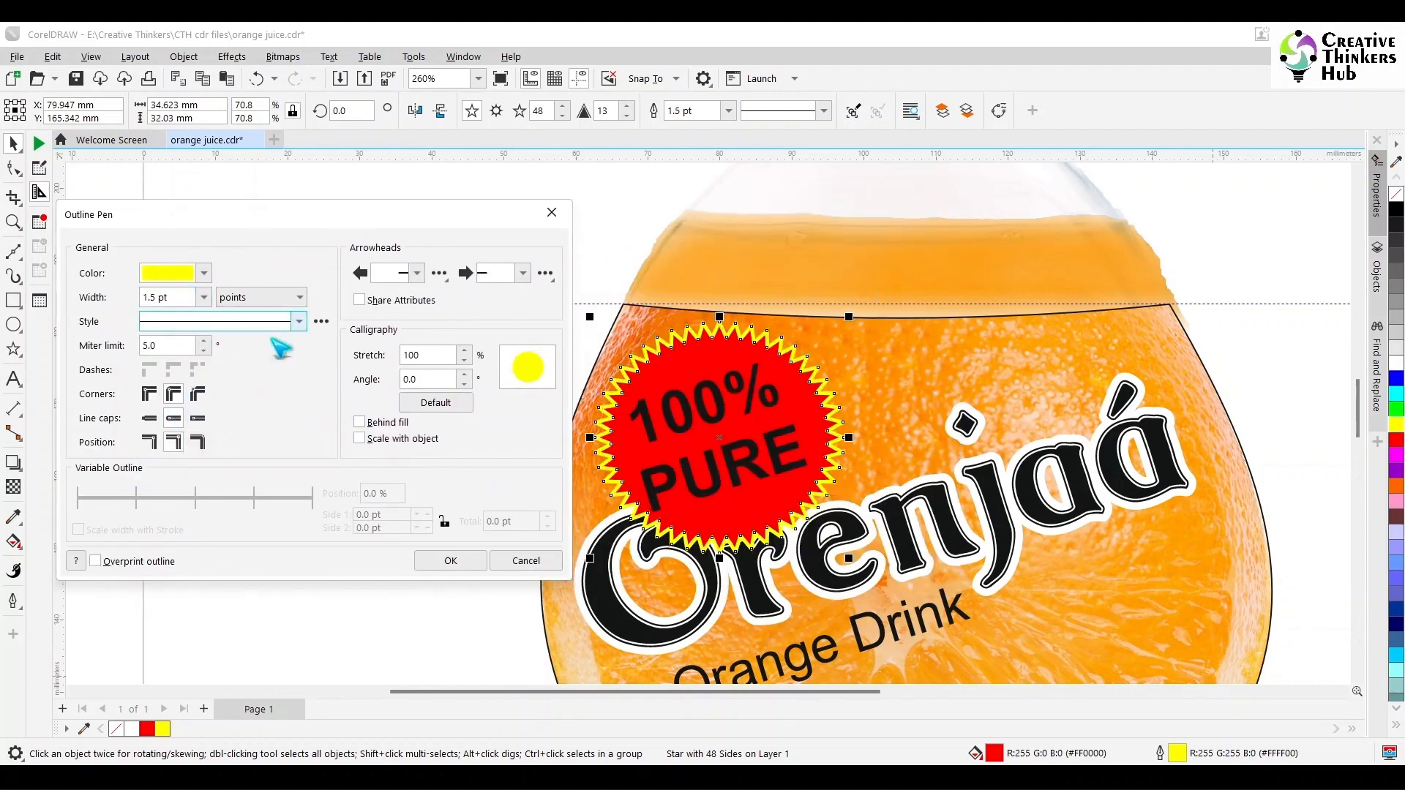
left_click(450, 561)
Step: Set the star badge's number of points to 40
left_click(537, 110)
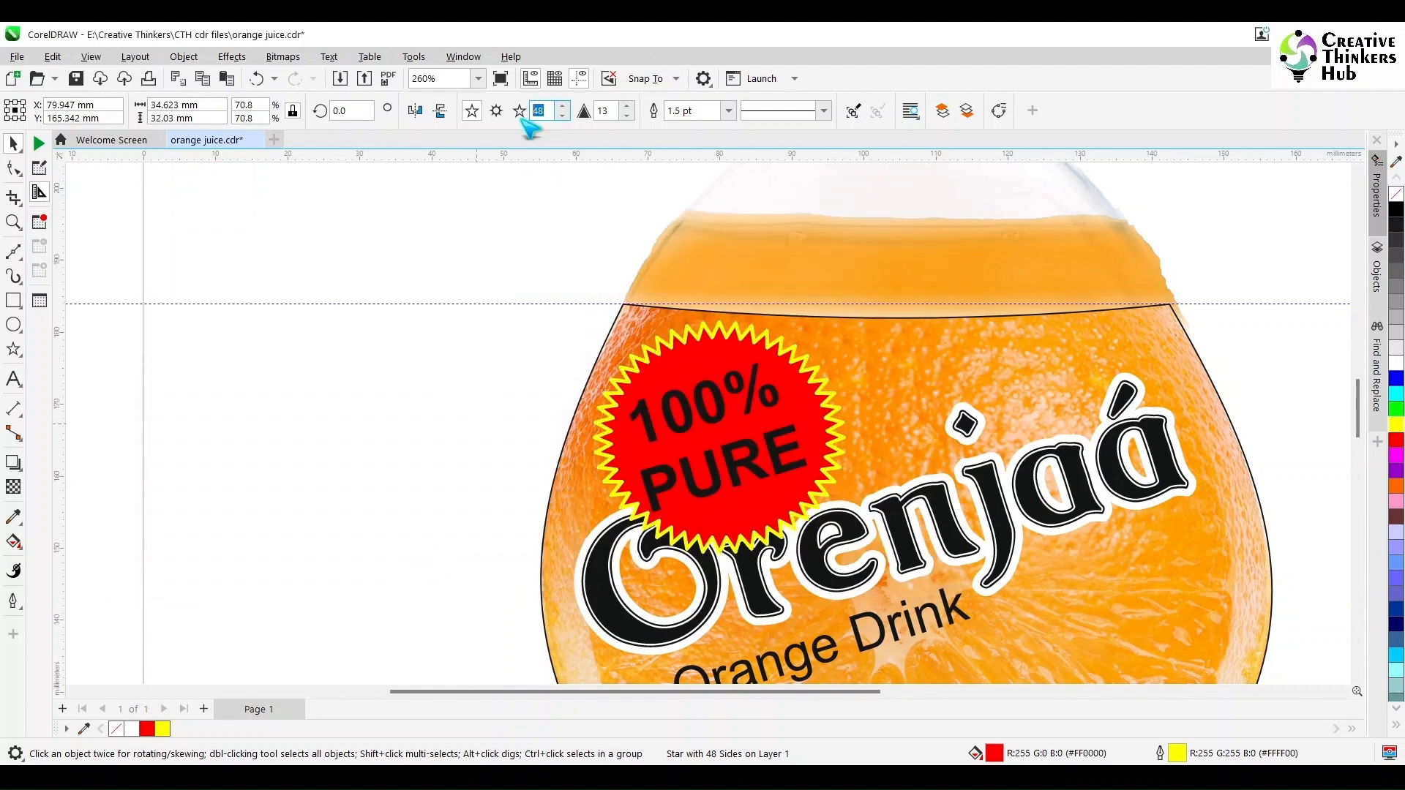
key("Tab")
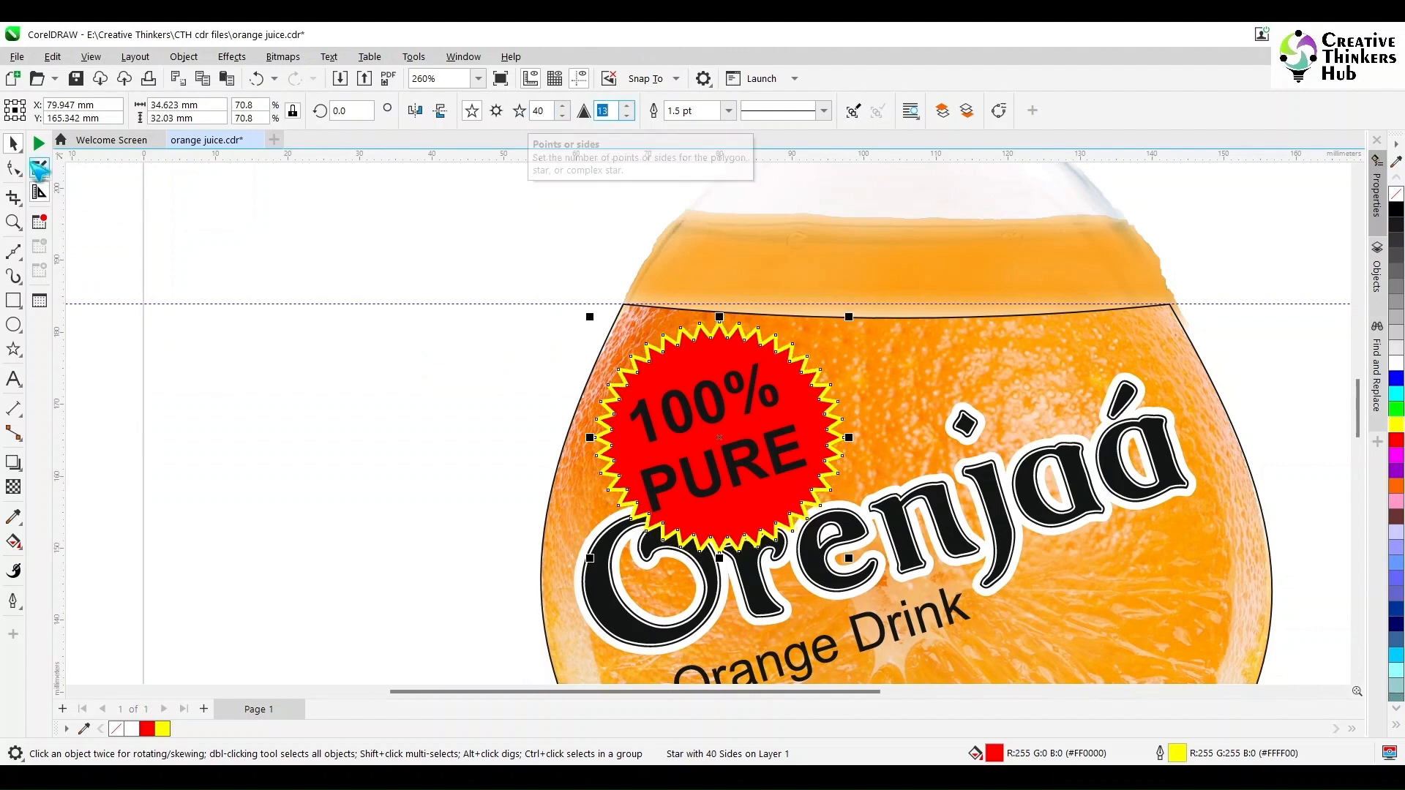
left_click(296, 401)
left_click(841, 593)
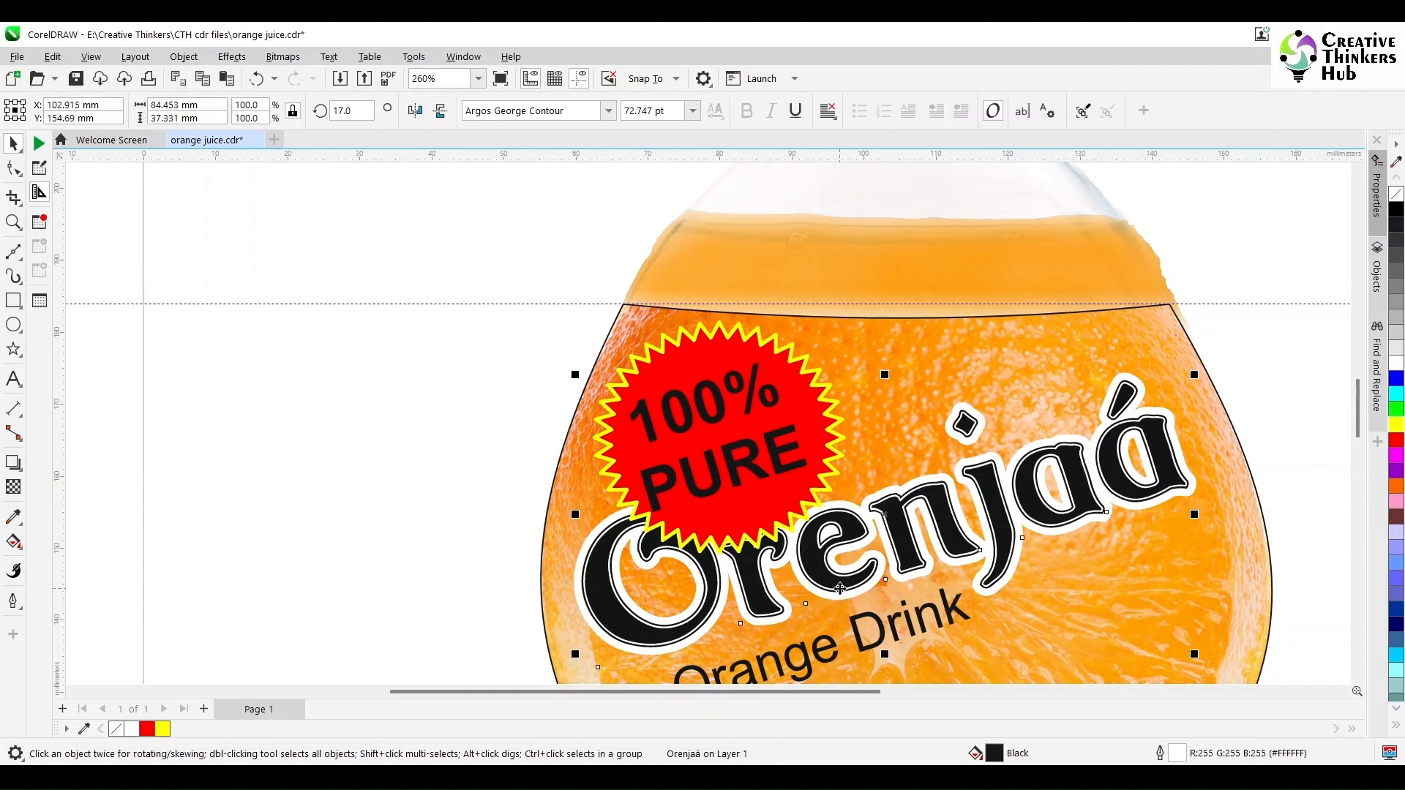
left_click(420, 556)
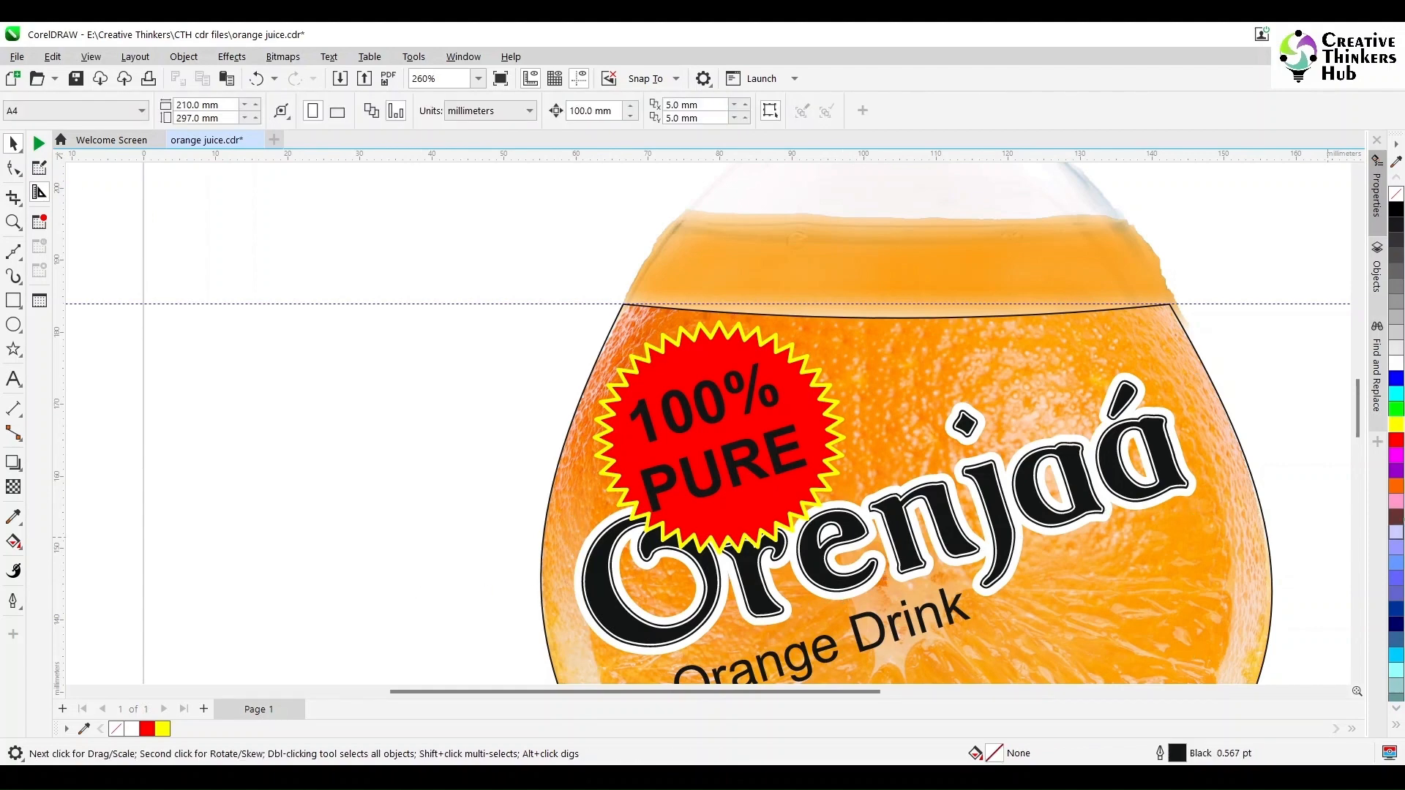
Step: Scale the star badge and its text down together around their center to about 27.9 mm wide
left_click(806, 459)
left_click(832, 458, "shift")
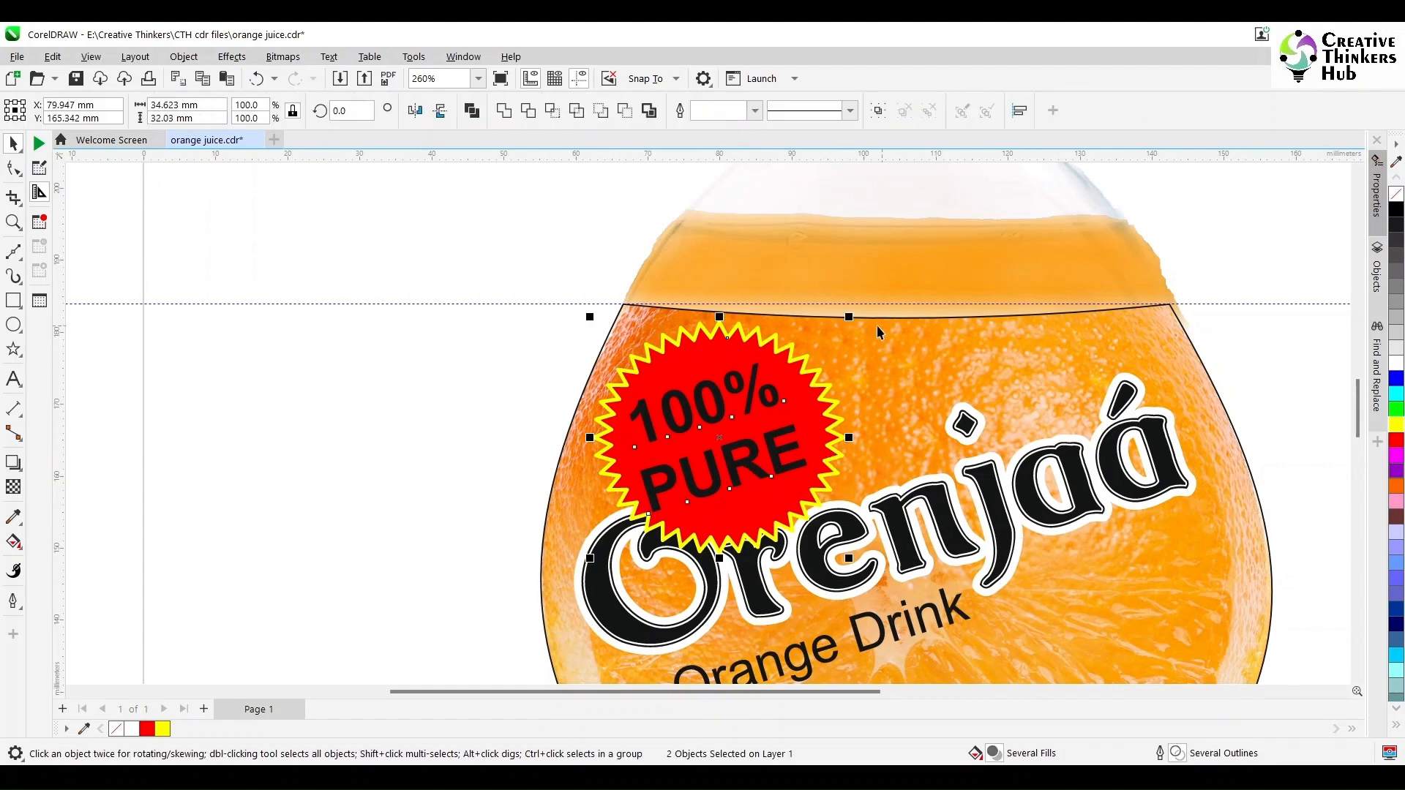
left_click_drag(848, 316, 839, 340)
left_click(327, 522)
scroll(562, 498, "down", 2)
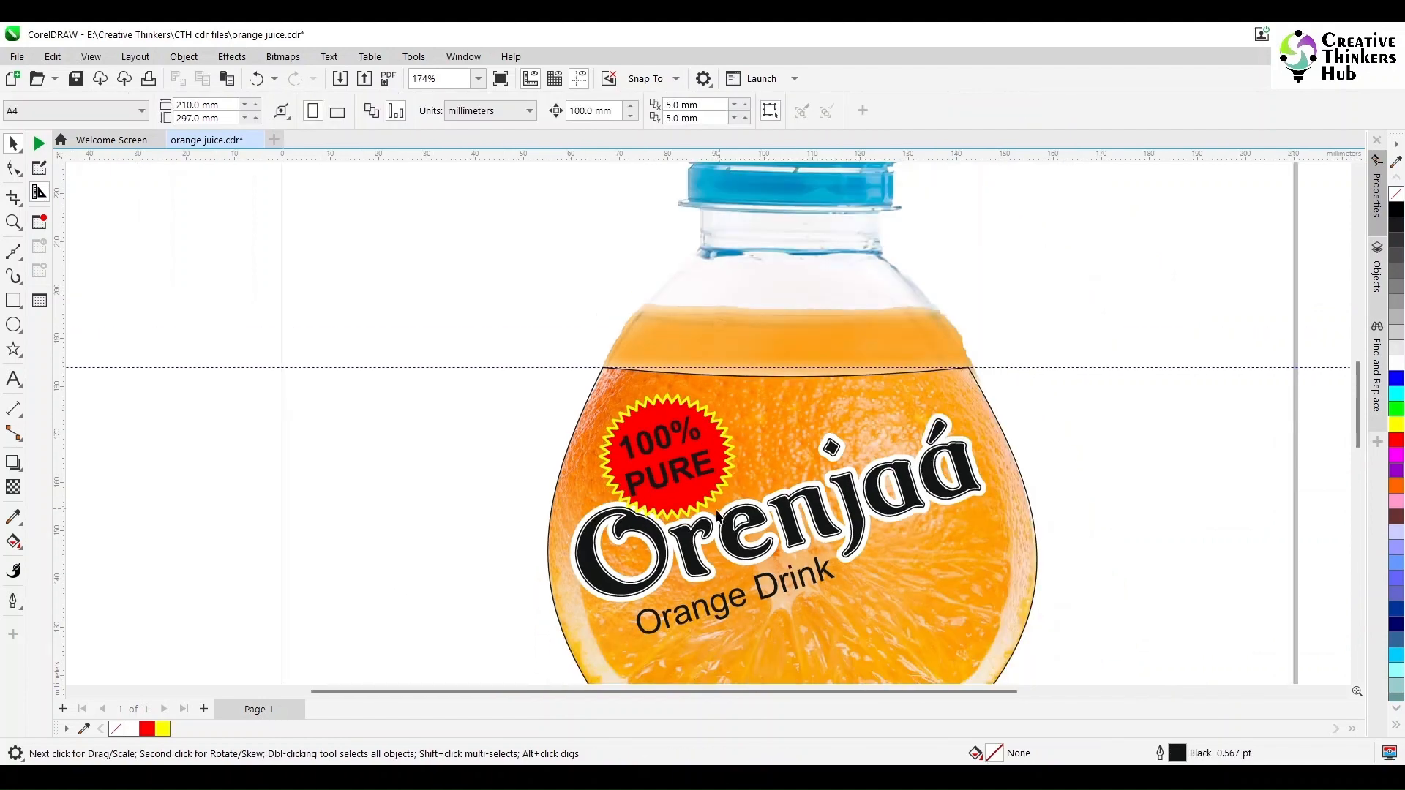
Step: Enlarge the star badge together with its text to about 30.3 mm wide
left_click(693, 530)
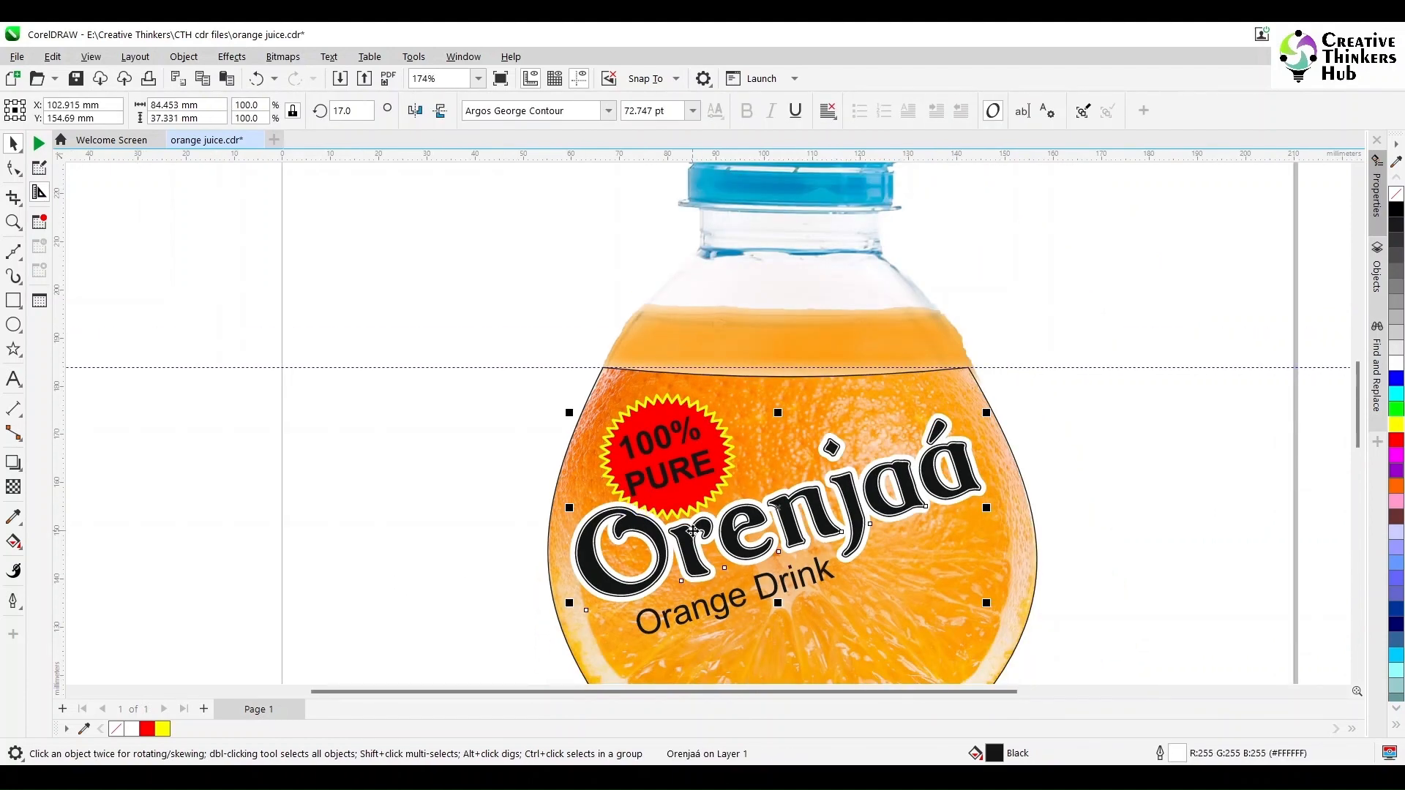
left_click_drag(414, 348, 774, 544)
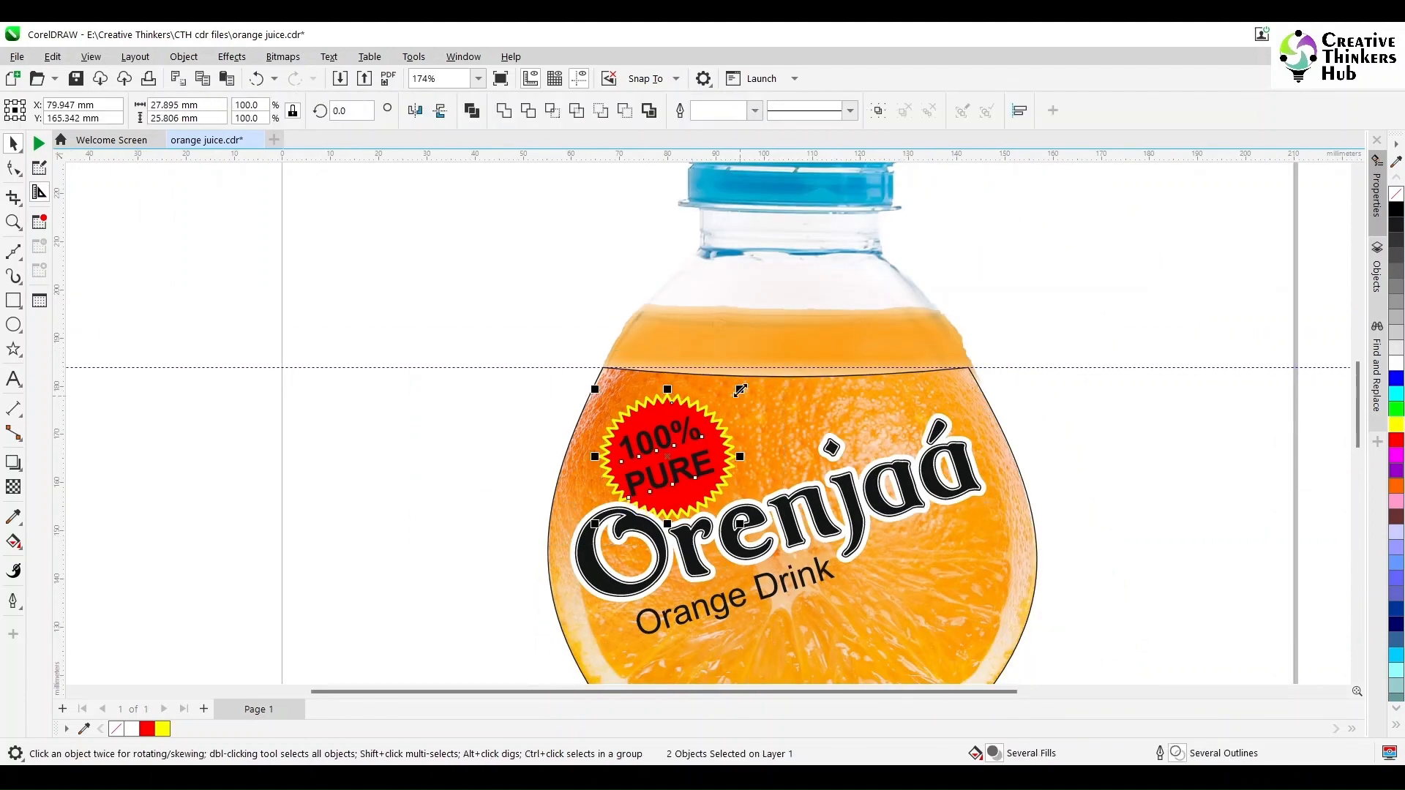
left_click_drag(739, 390, 748, 393)
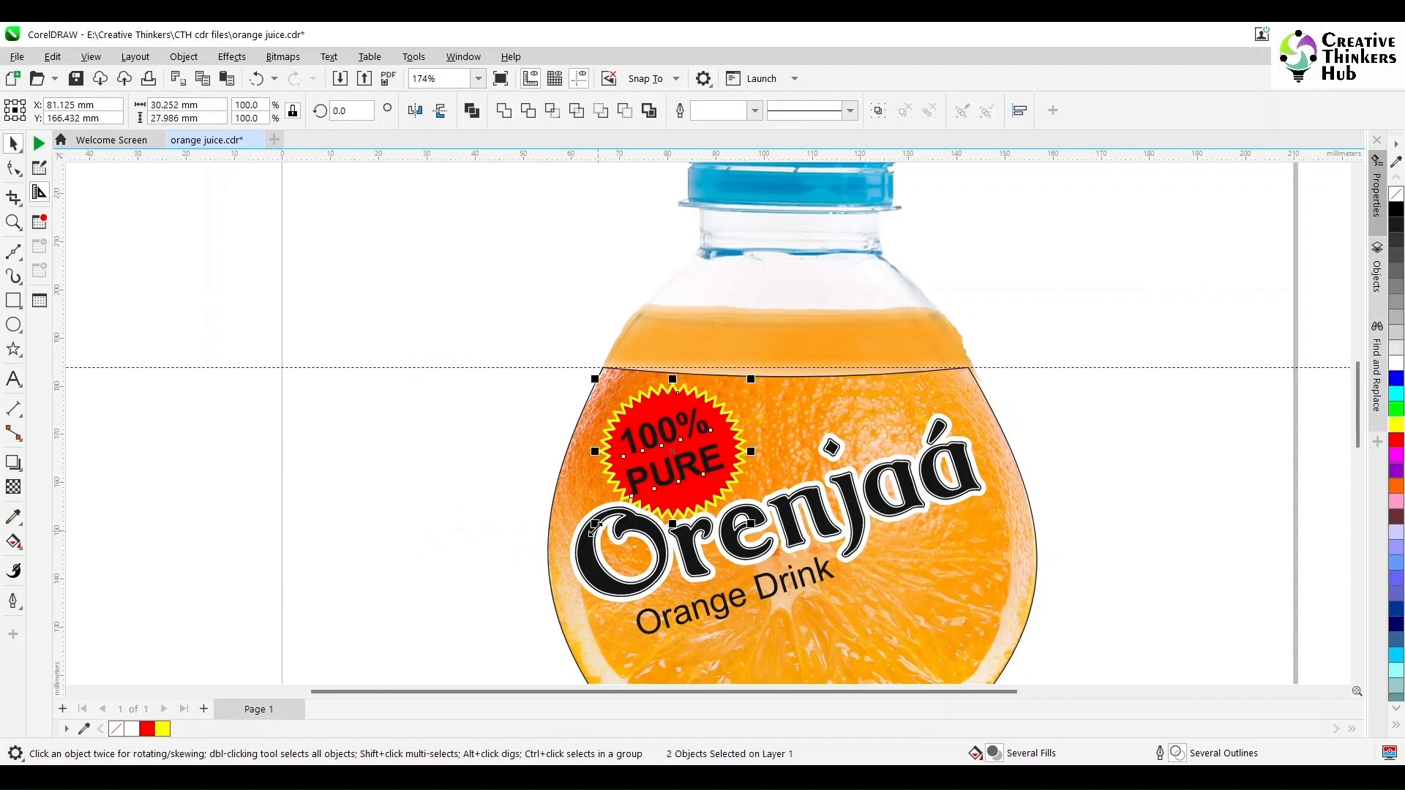
left_click(322, 448)
Step: Add a text object beside the lower part of the bottle with the first line "*RICH SOURCE OF VITAMIN C"
scroll(1055, 557, "down", 1)
left_click(13, 379)
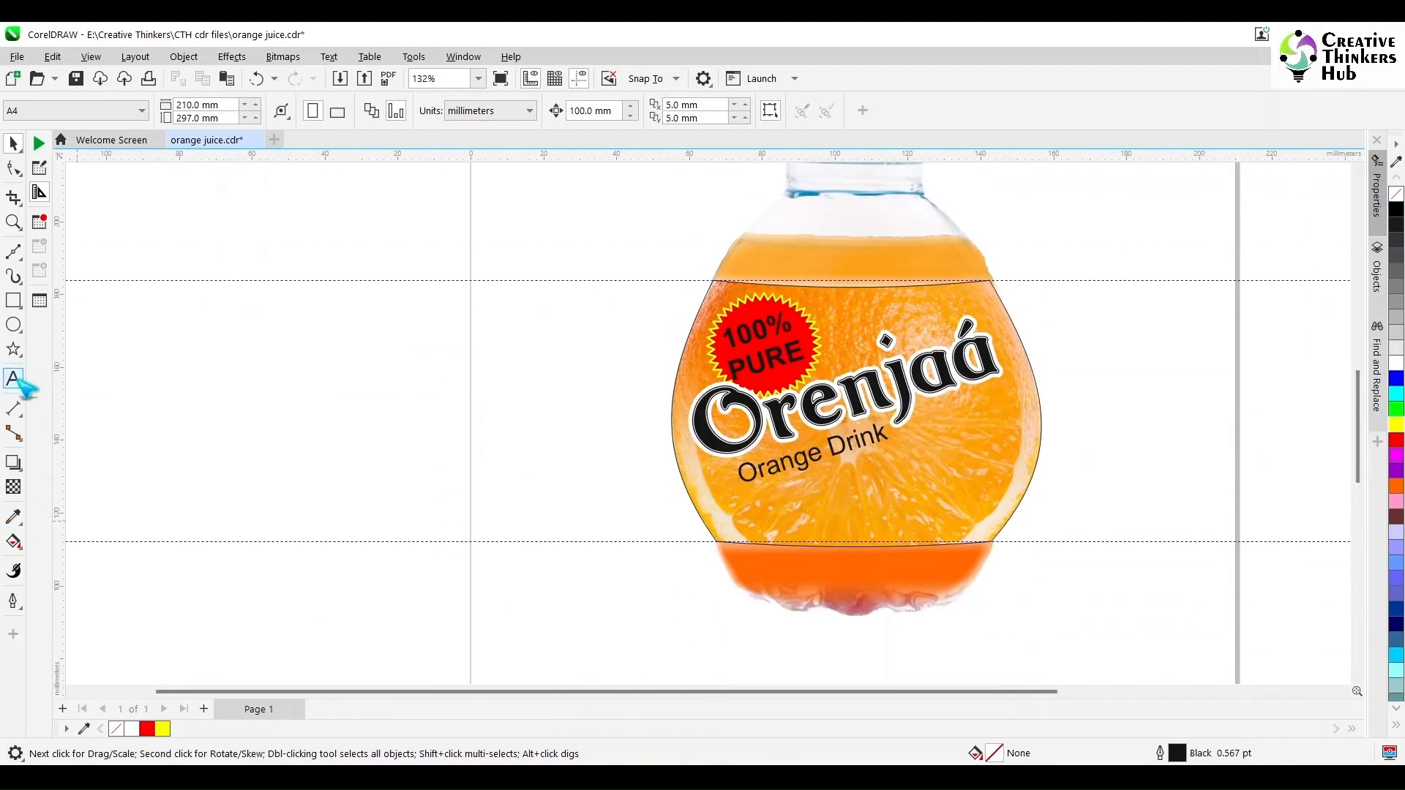
left_click(624, 496)
type("R")
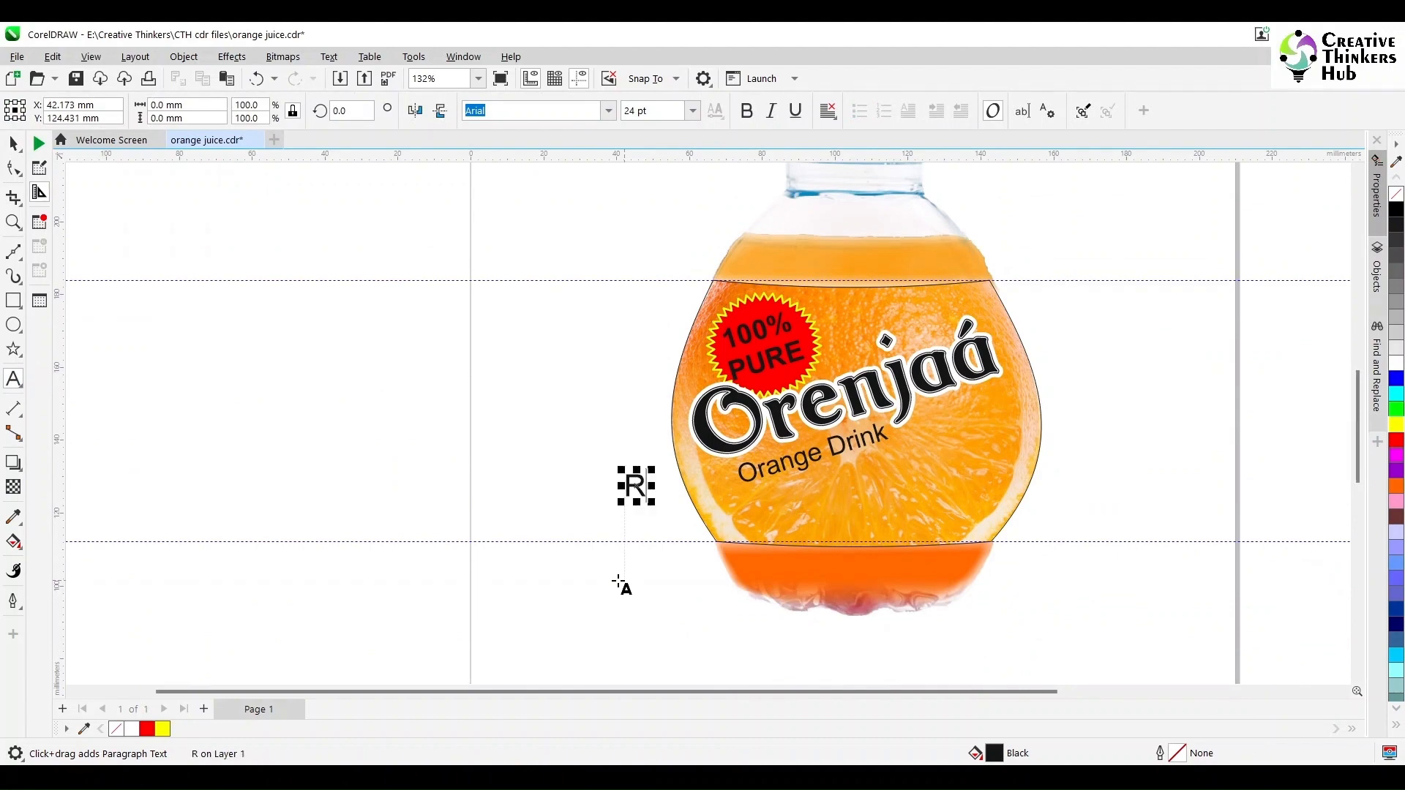
key("BackSpace")
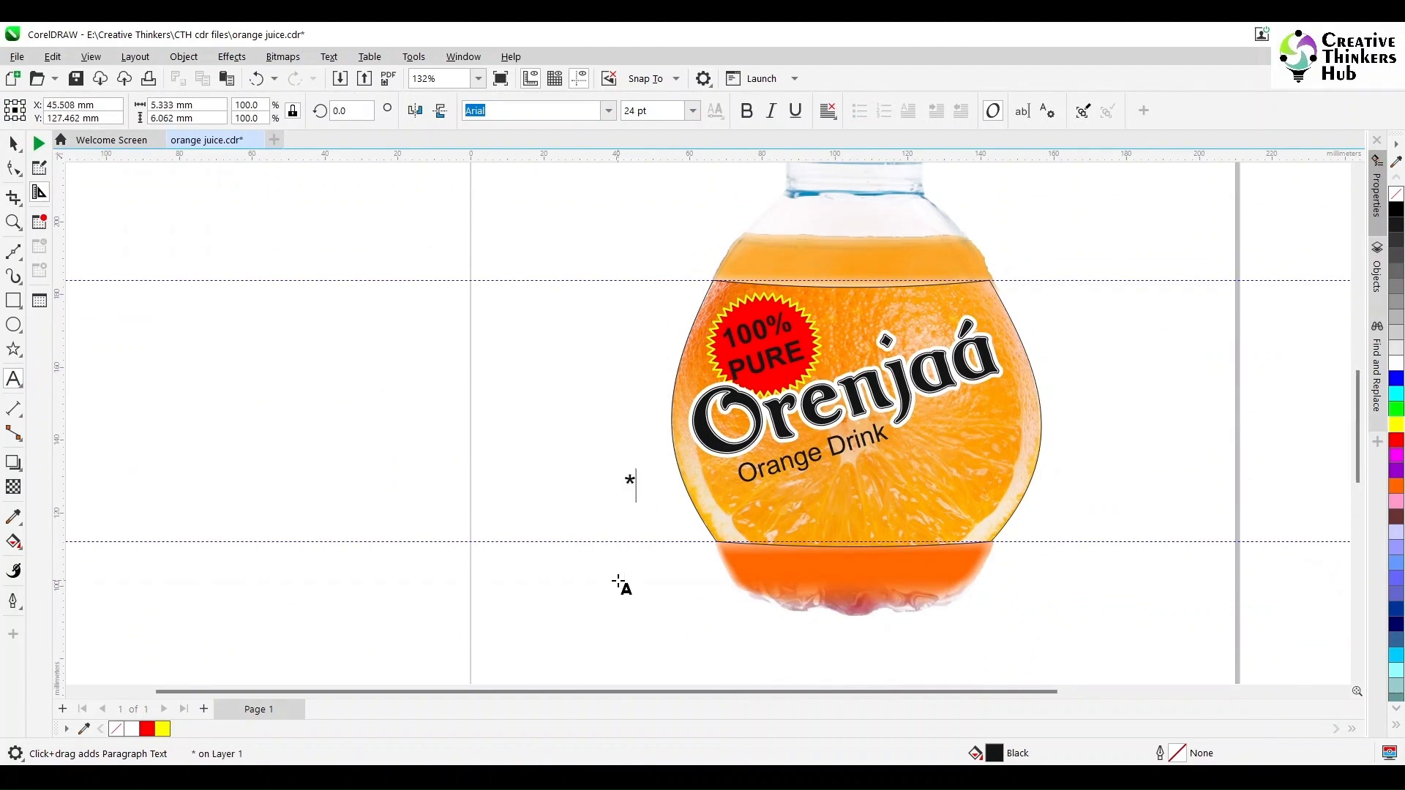
type("*RICH SOURCE OF")
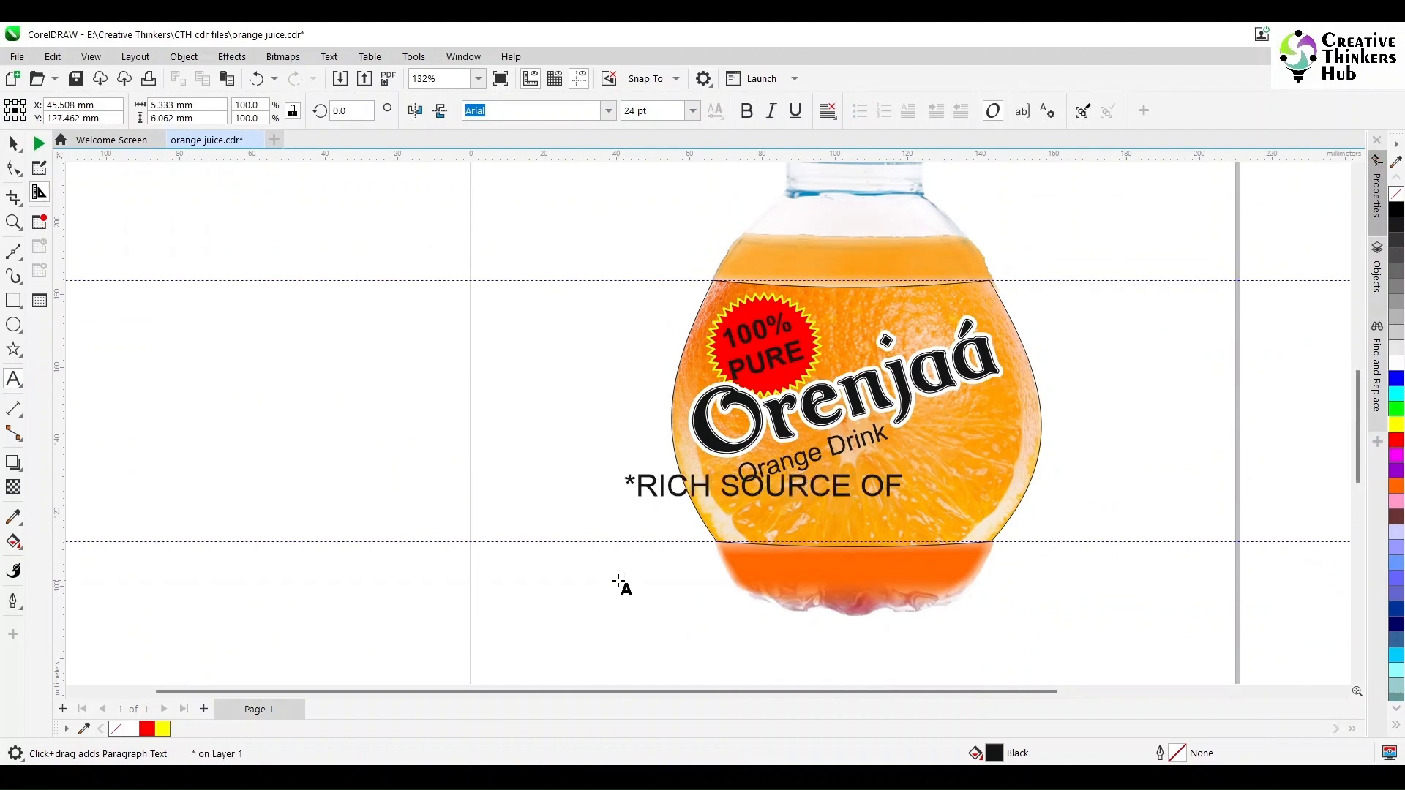
type(" VITAMIN ")
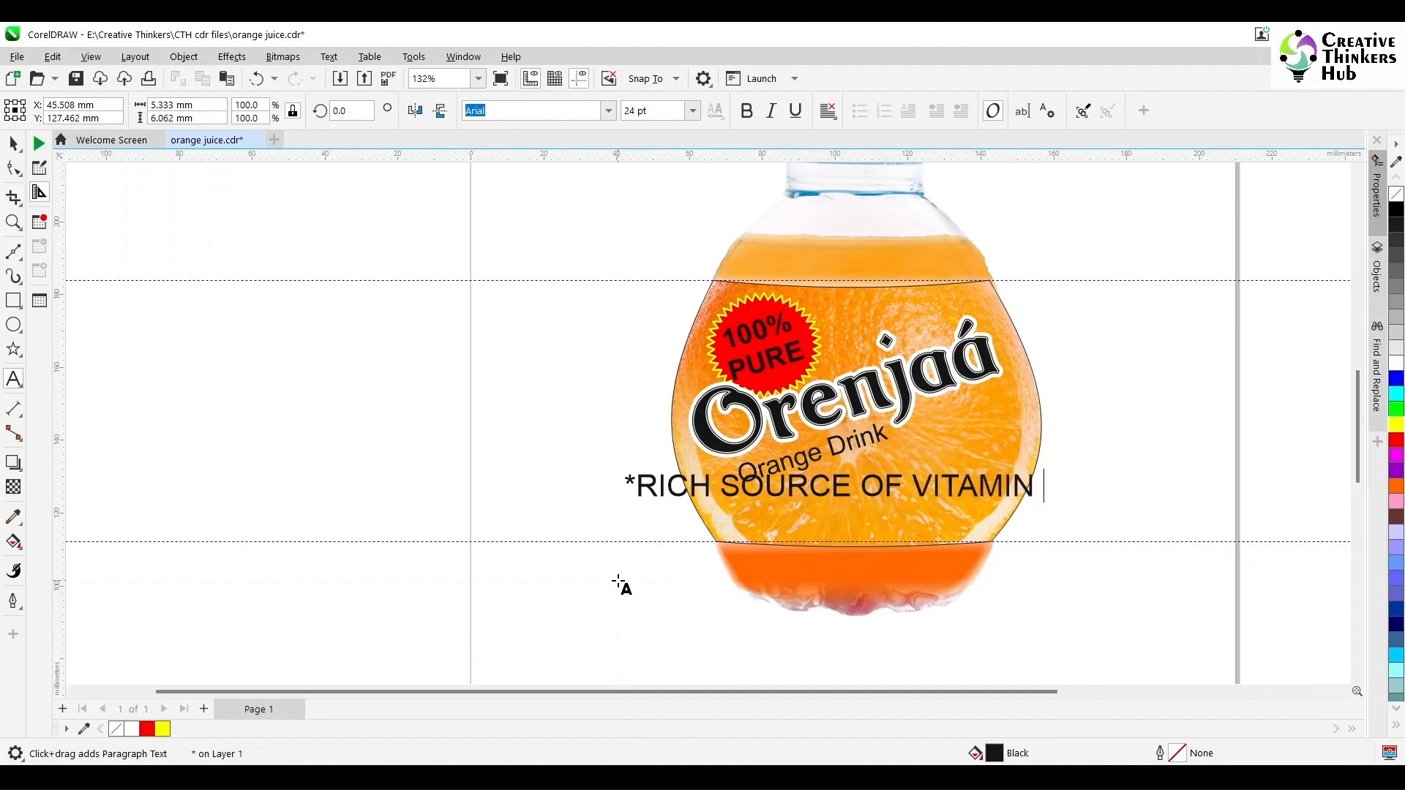
Step: Add the lines "NO ADDED SUGAR" and "NO ADDED COLOR" below the vitamin line
type("NO ADDED ")
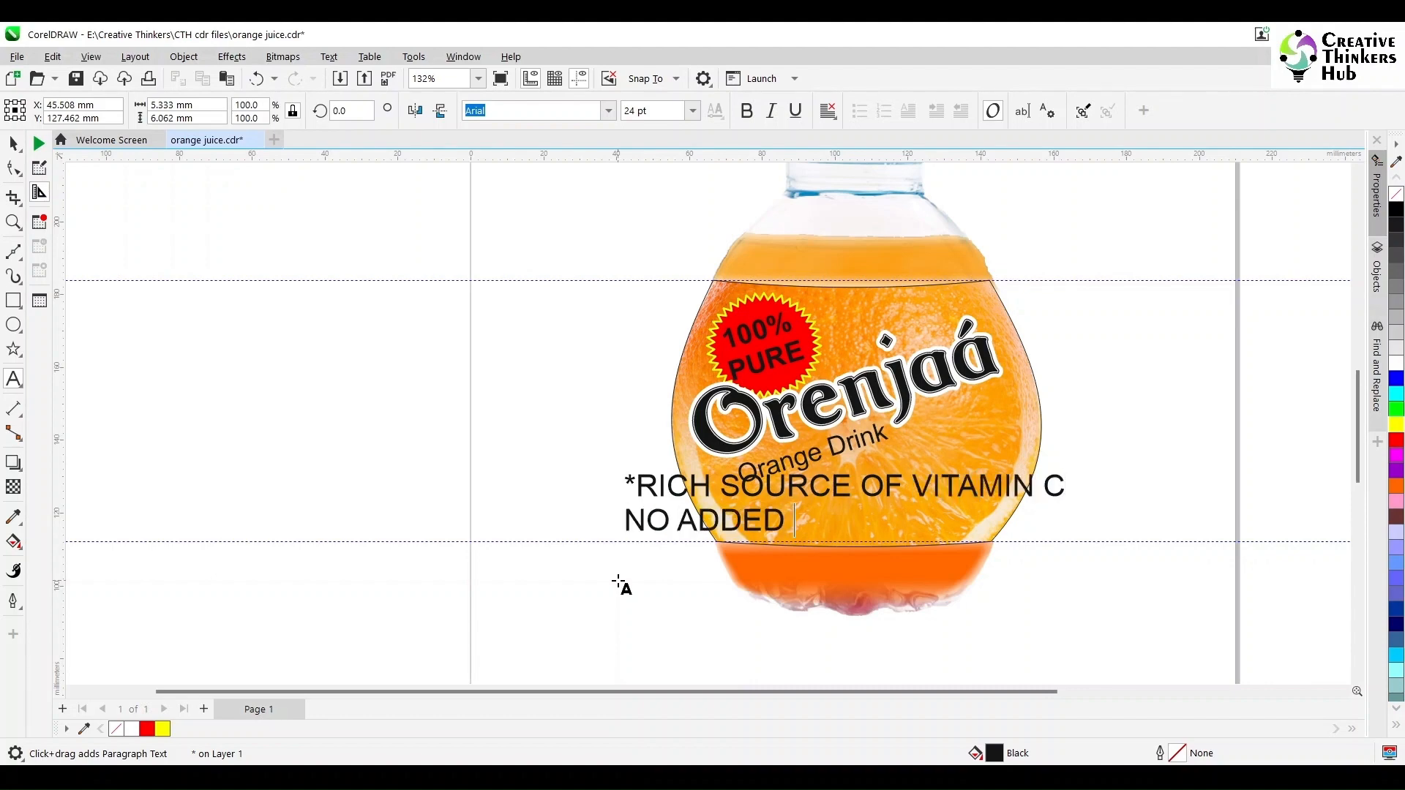
type("nO")
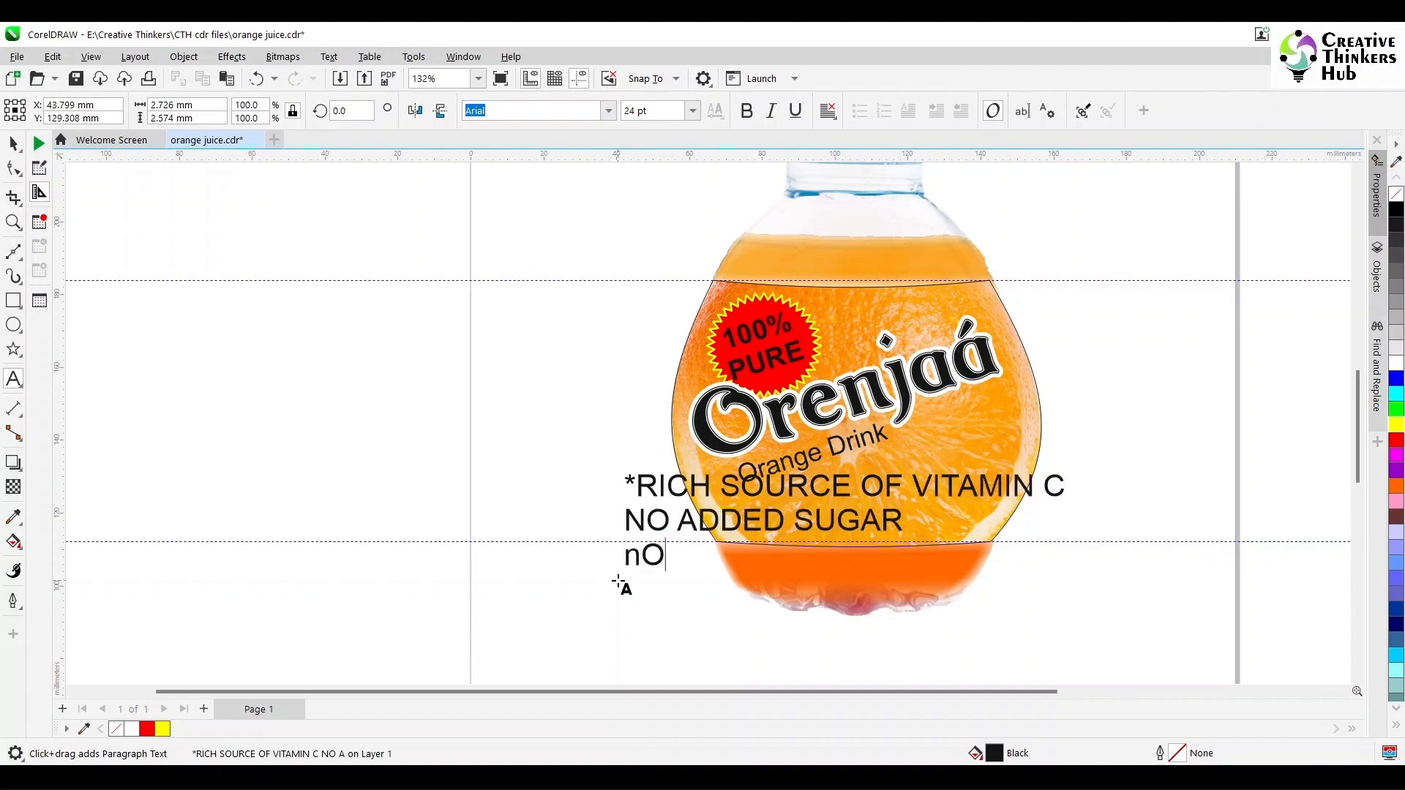
key("BackSpace")
key("BackSpace")
type("NO ADDED")
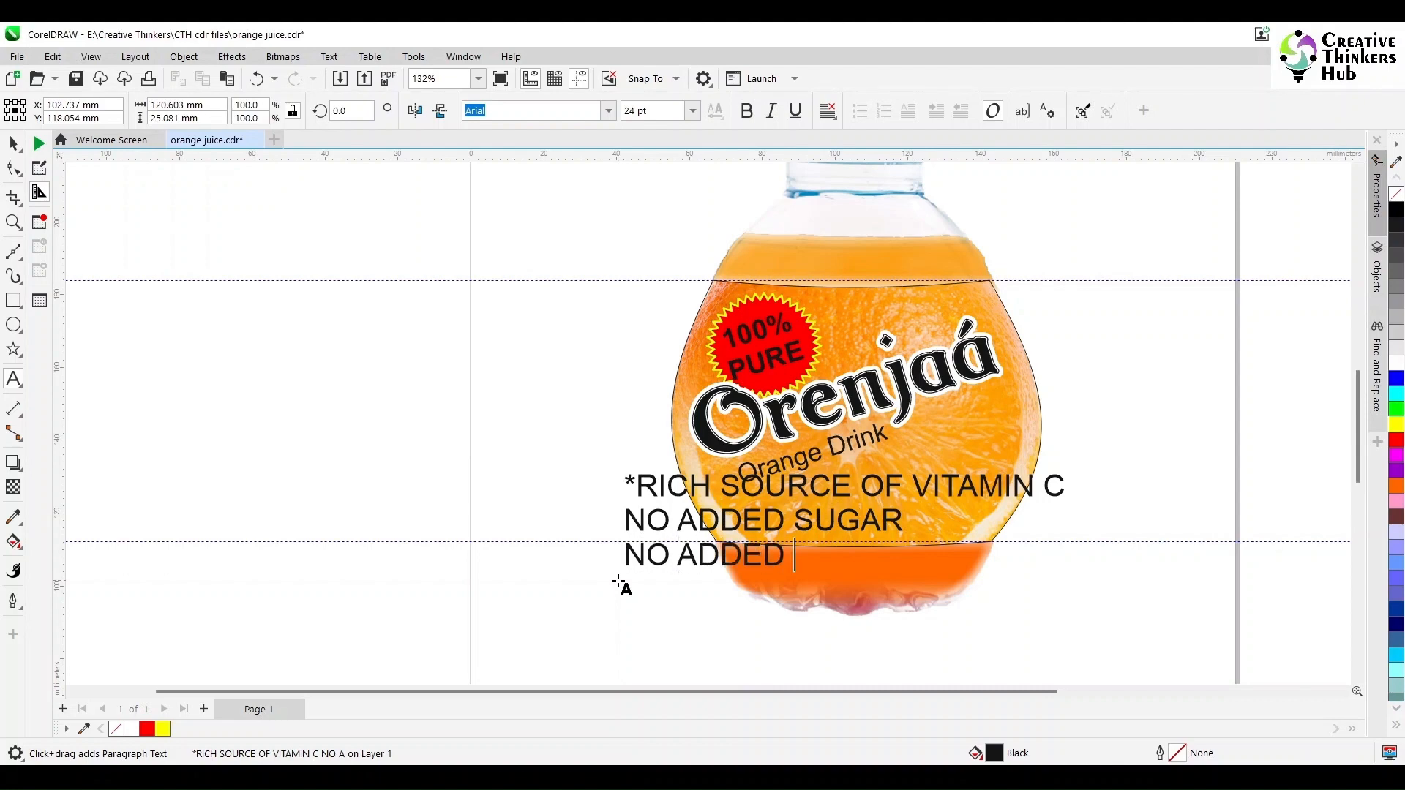
type(" COLOR")
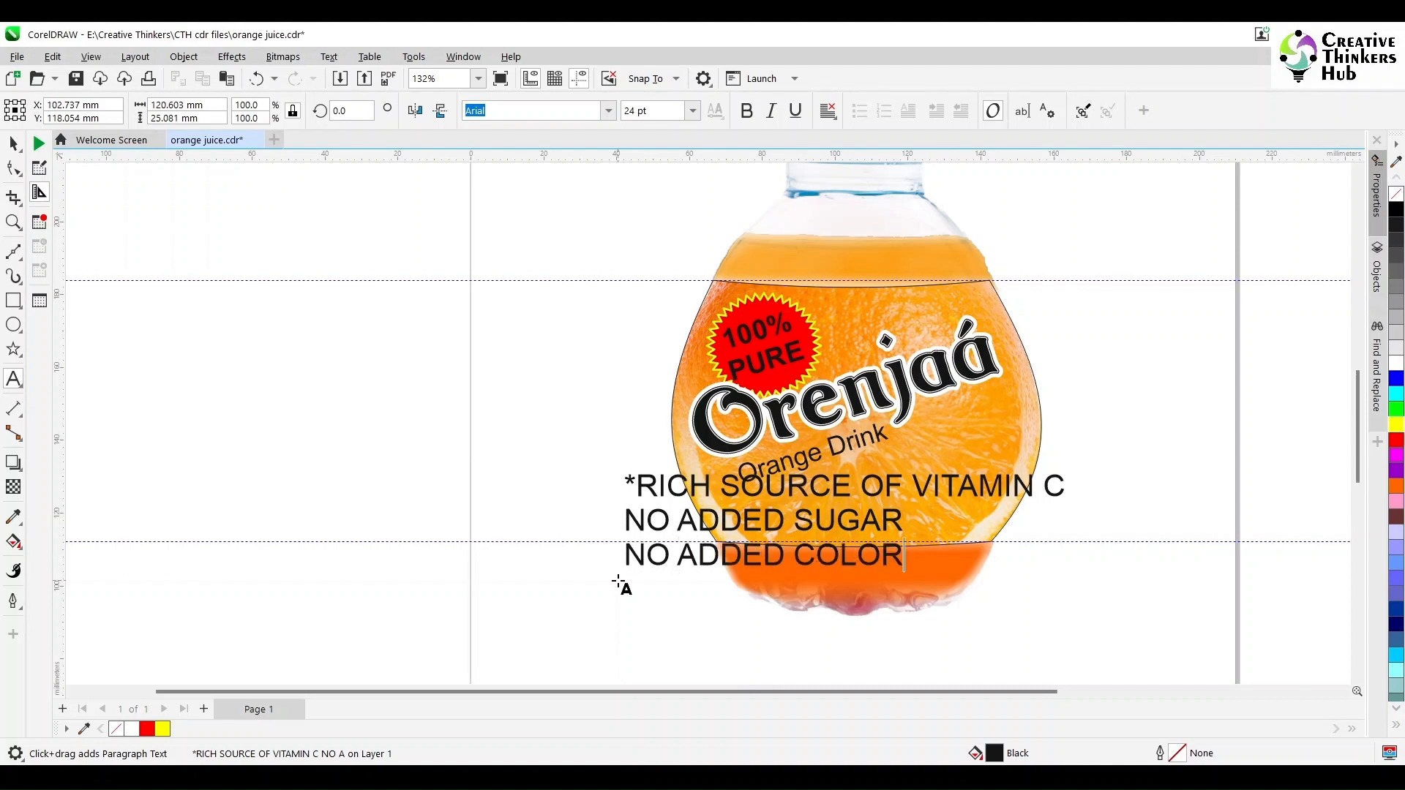
Step: Right-align the three-line text and shrink it to about 8.35 pt in the lower-right area of the orange label
left_click(13, 142)
left_click(828, 110)
left_click(842, 184)
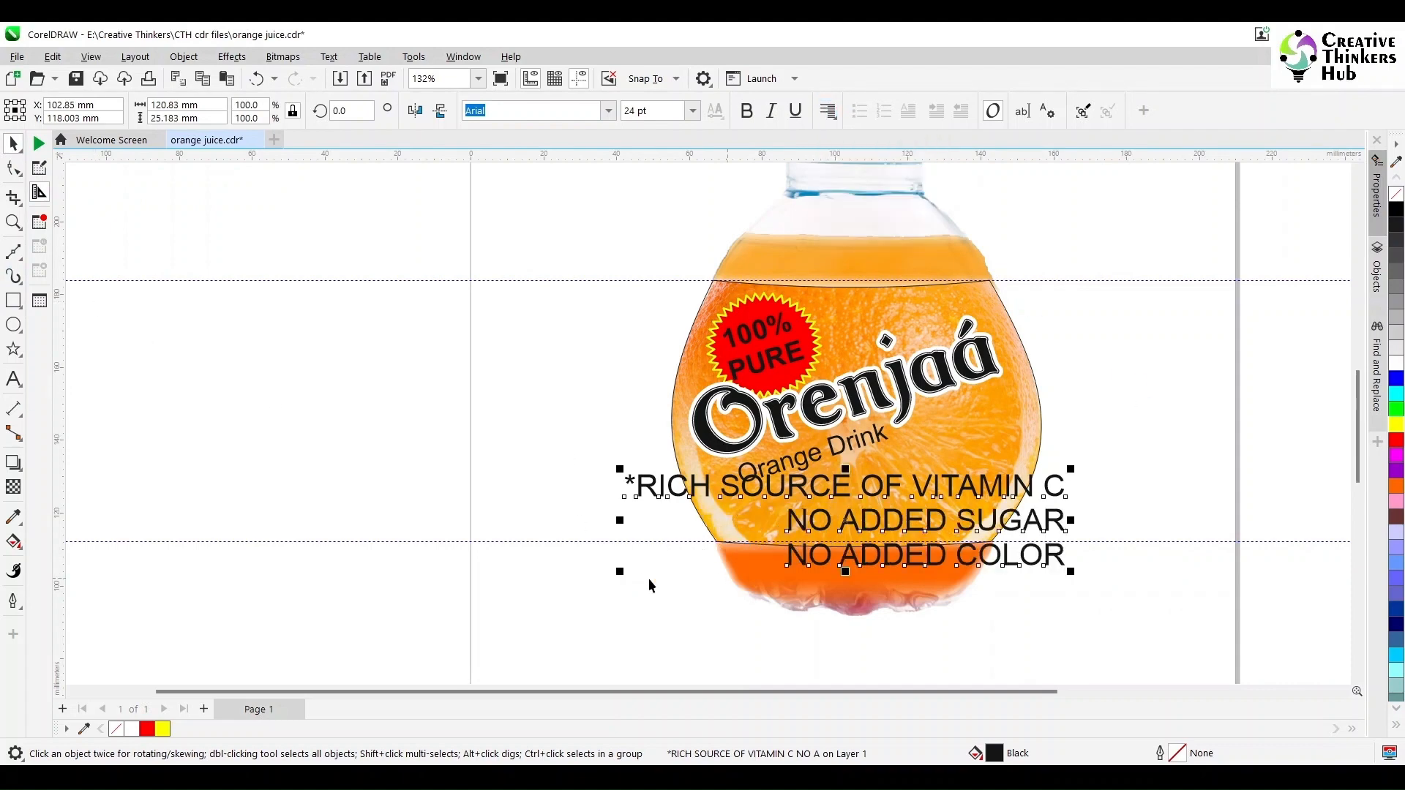
left_click_drag(620, 571, 778, 508)
left_click_drag(1055, 496, 981, 523)
Step: Shift the two "NO ADDED" lines horizontally by -55% and move the whole text block toward the label's right edge
scroll(980, 524, "up", 3)
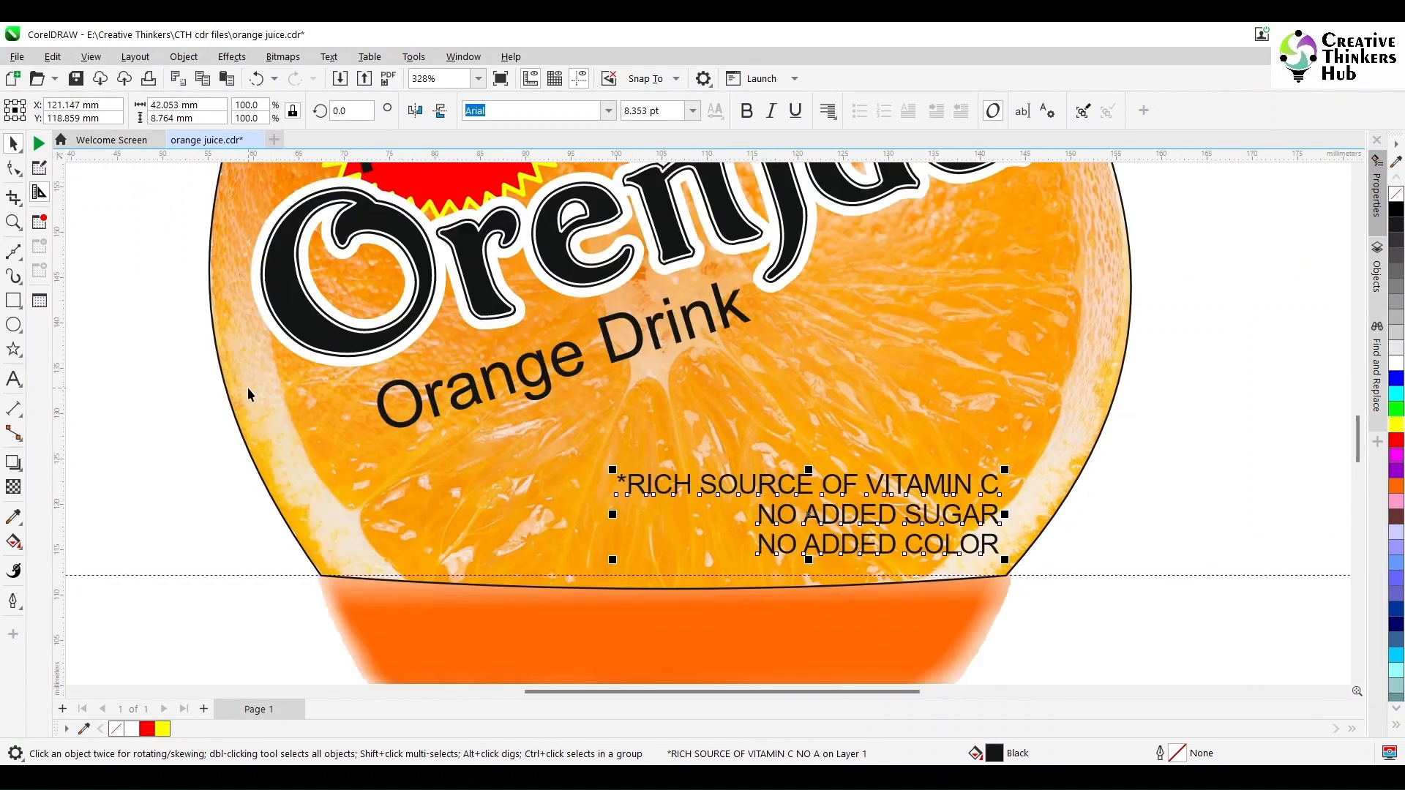
left_click(14, 171)
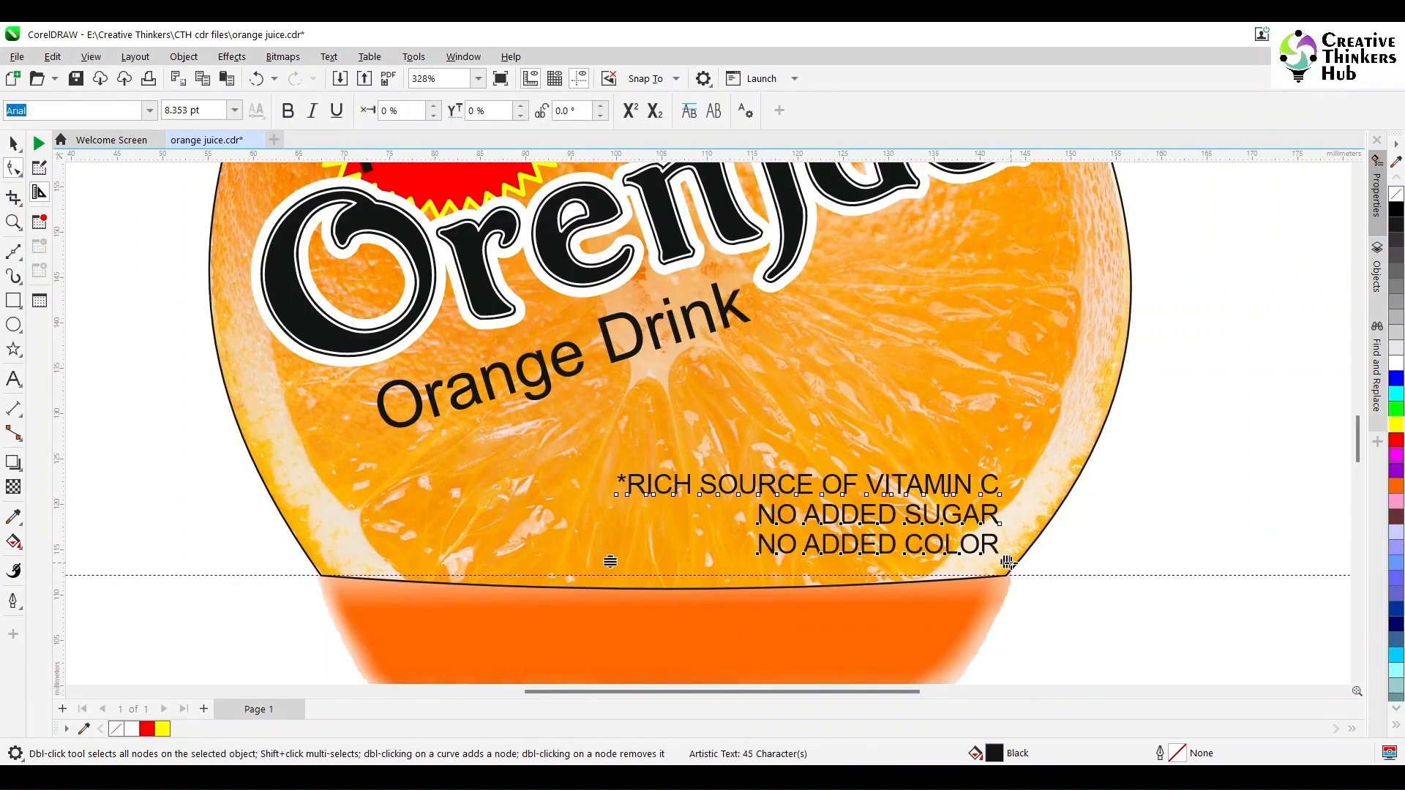
left_click(434, 117)
left_click(434, 115)
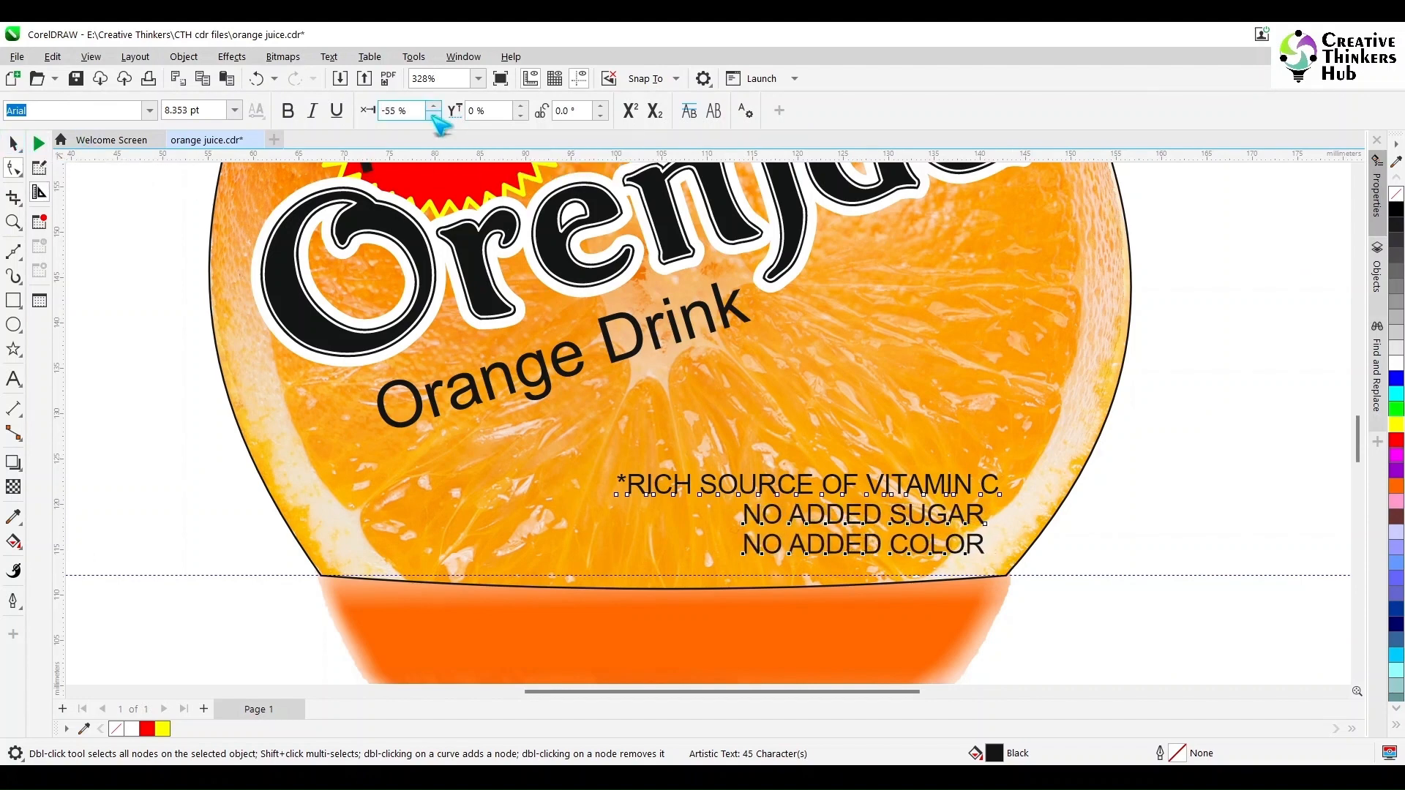
left_click(14, 144)
left_click_drag(894, 514, 958, 513)
Step: Set the horizontal character shift to -83% for the "NO ADDED SUGAR" line and -159% for the "NO ADDED COLOR" line
key("F10")
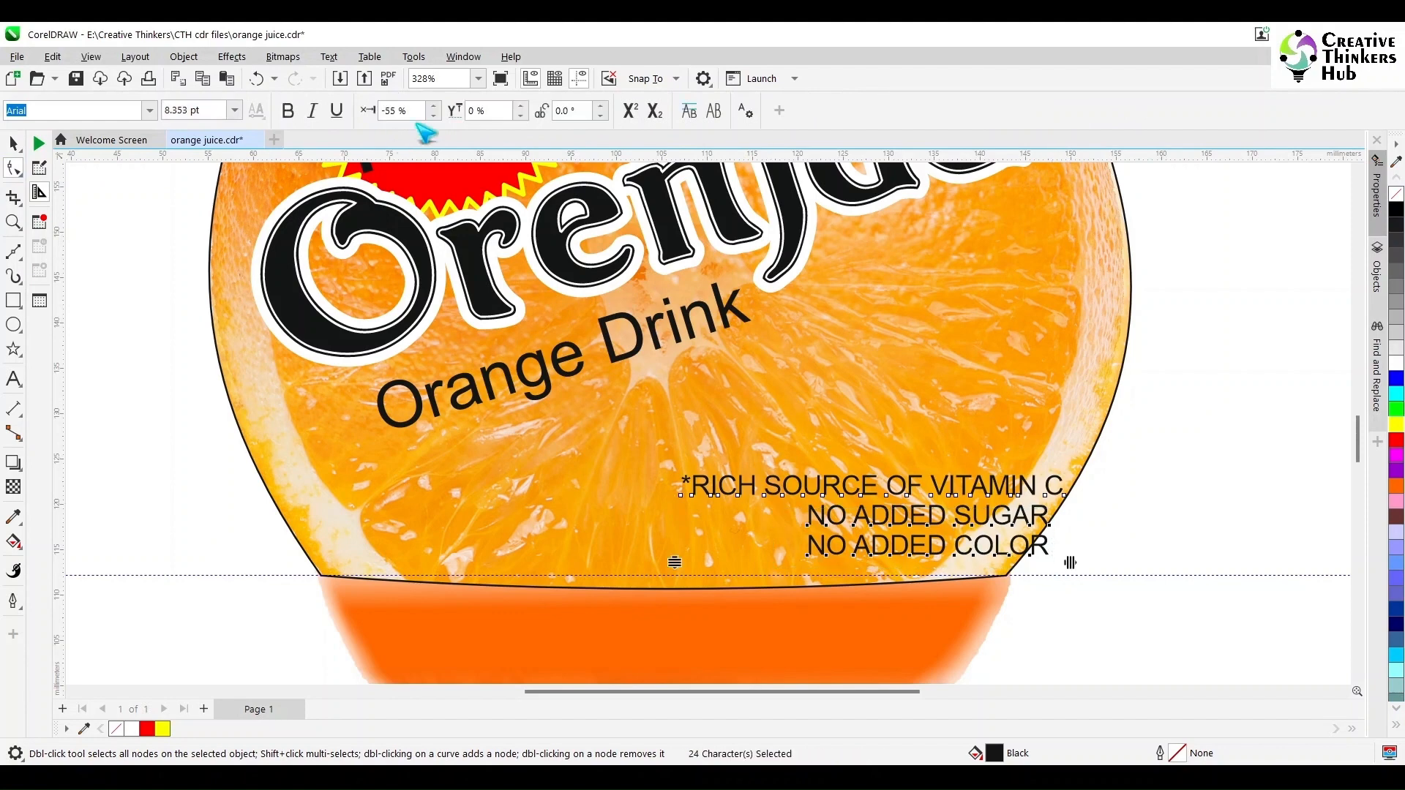
left_click(434, 116)
left_click(434, 115)
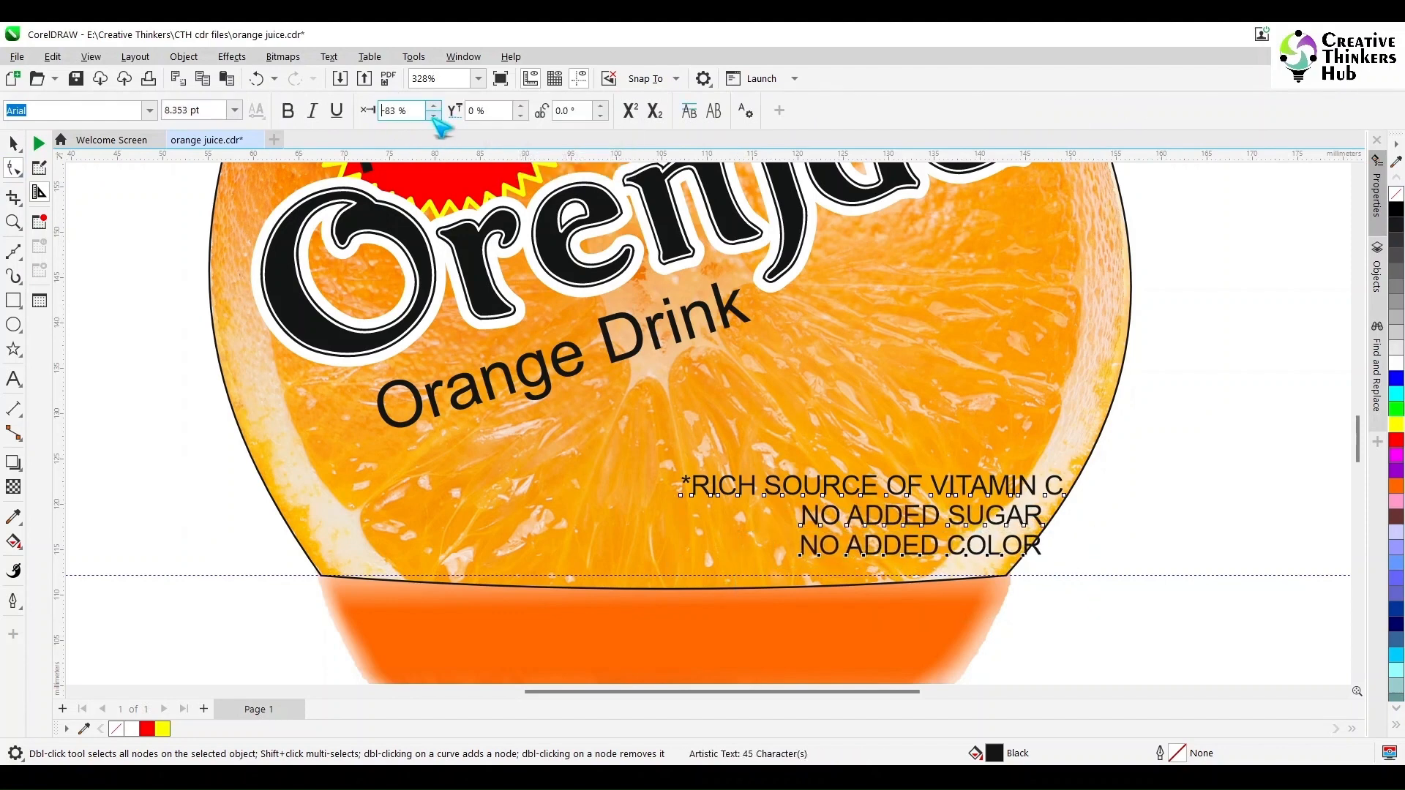
left_click(434, 115)
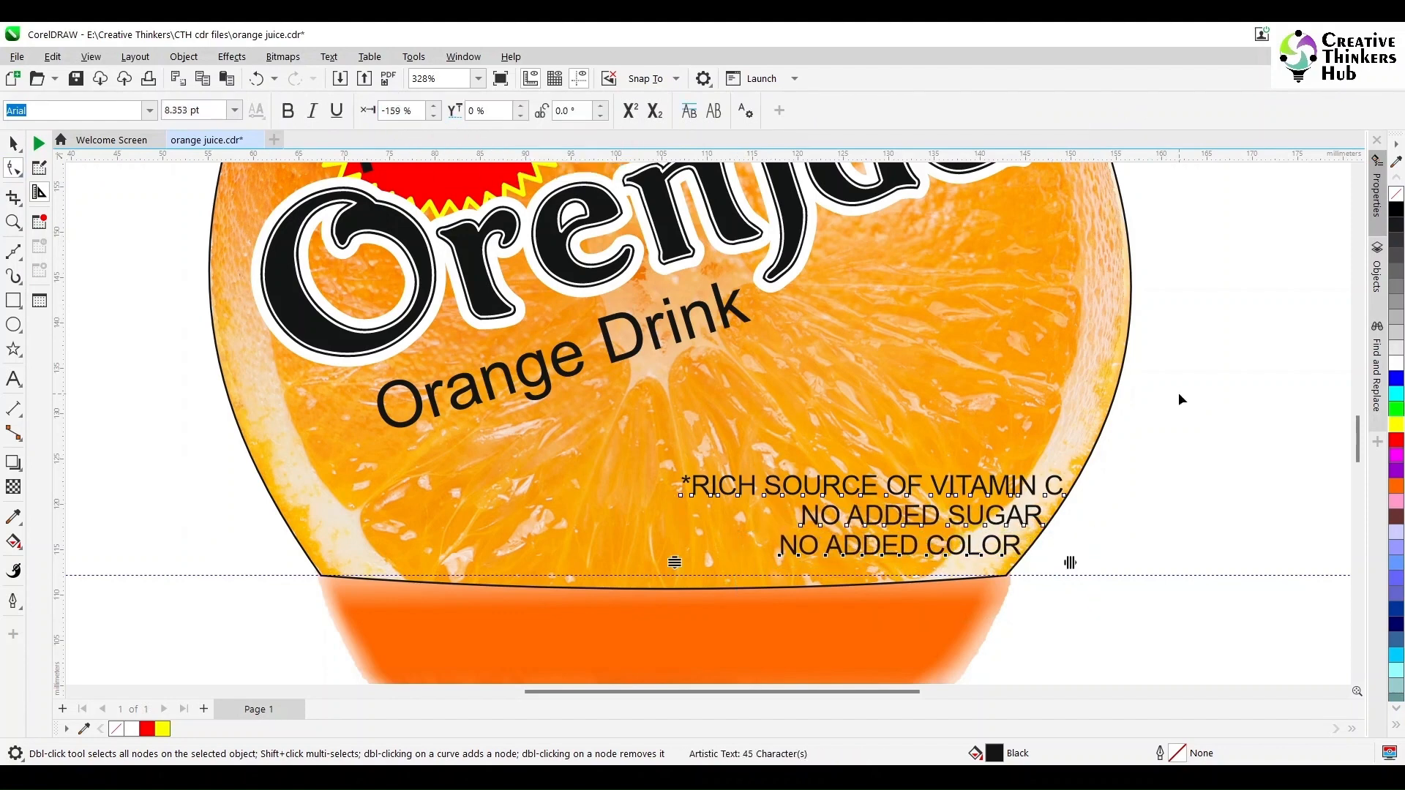
Step: Move the three-line claims text block slightly left so it sits inside the orange label's edge
key("space")
left_click_drag(1035, 516, 1020, 519)
left_click(1152, 514)
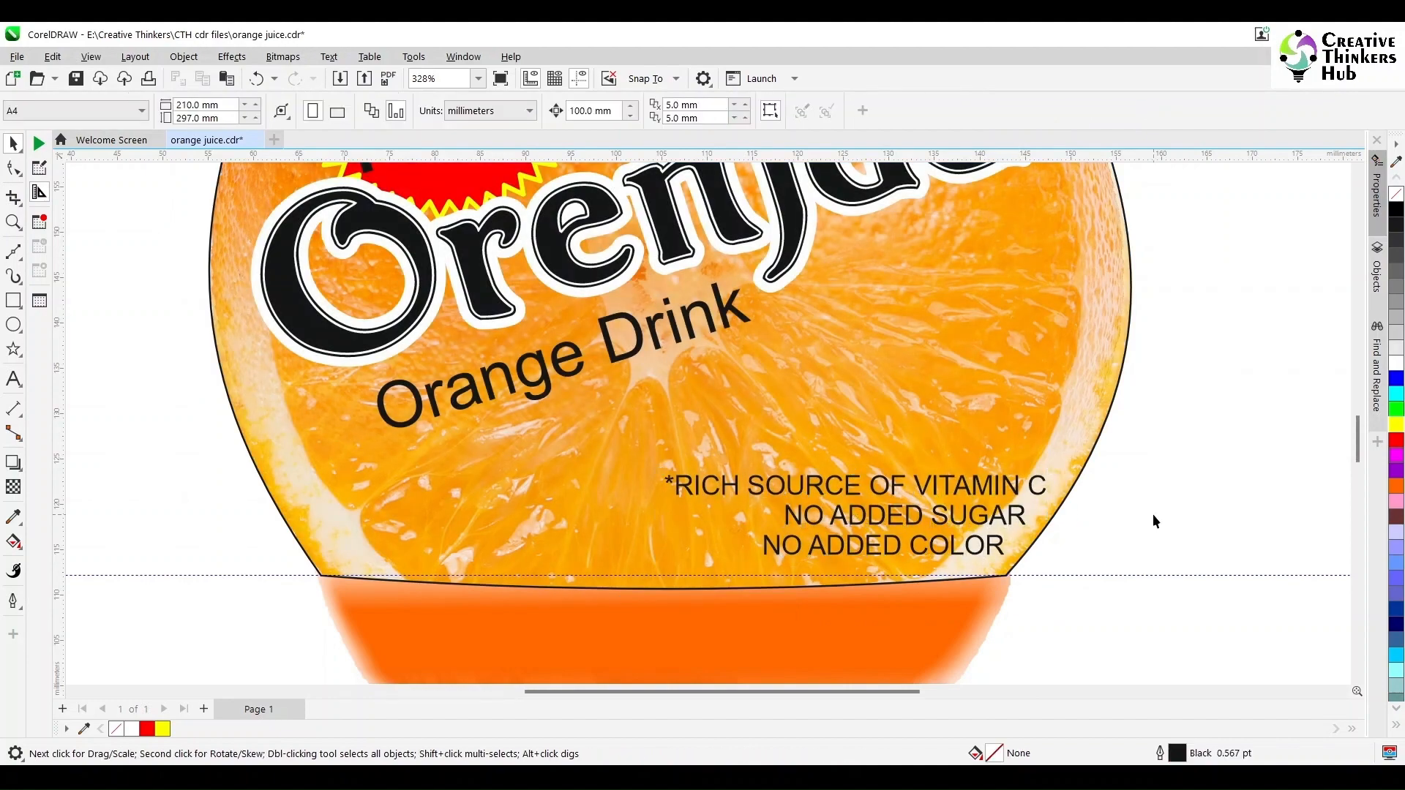
key("F4")
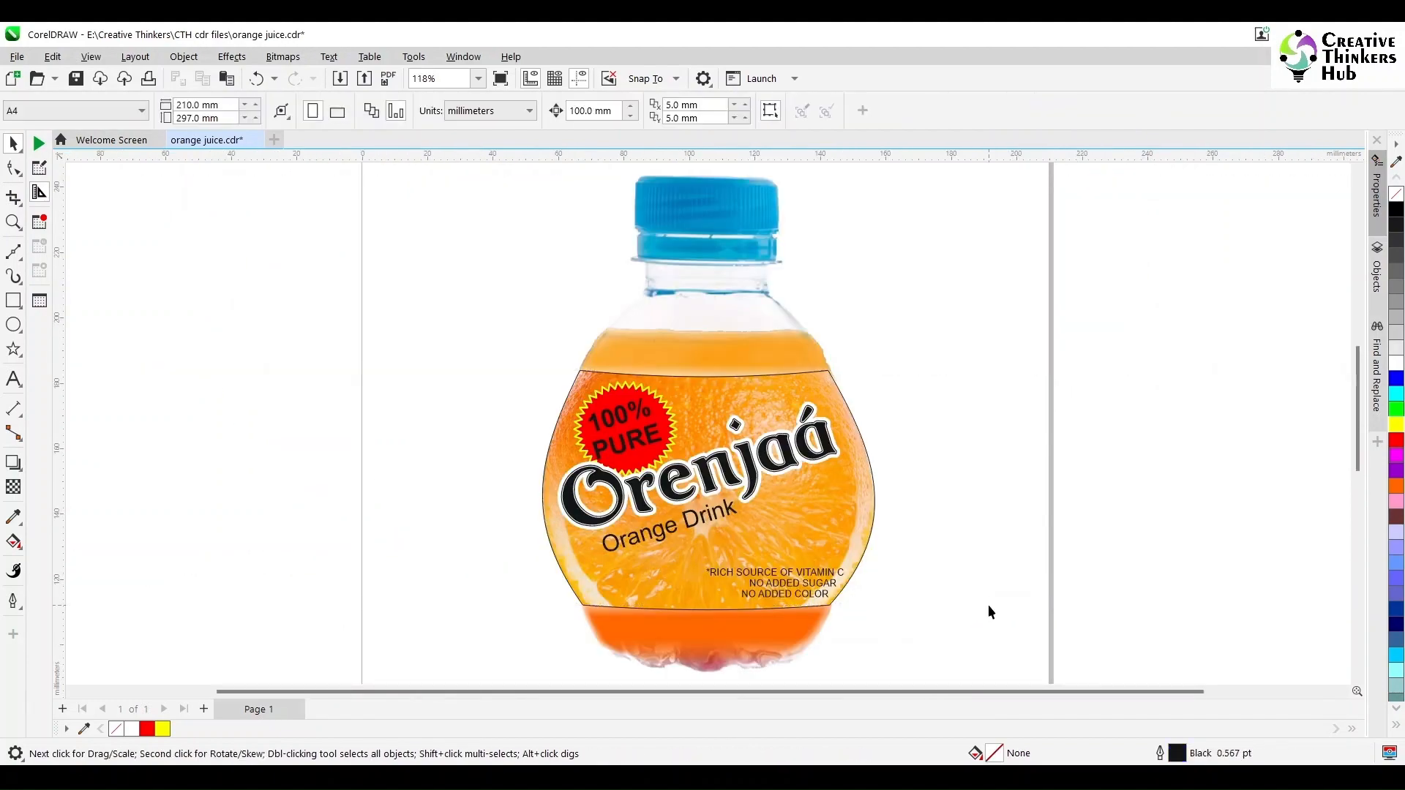
Step: Remove the black outline from the orange label shape and reselect the label
left_click(854, 519)
right_click(1396, 194)
left_click(996, 392)
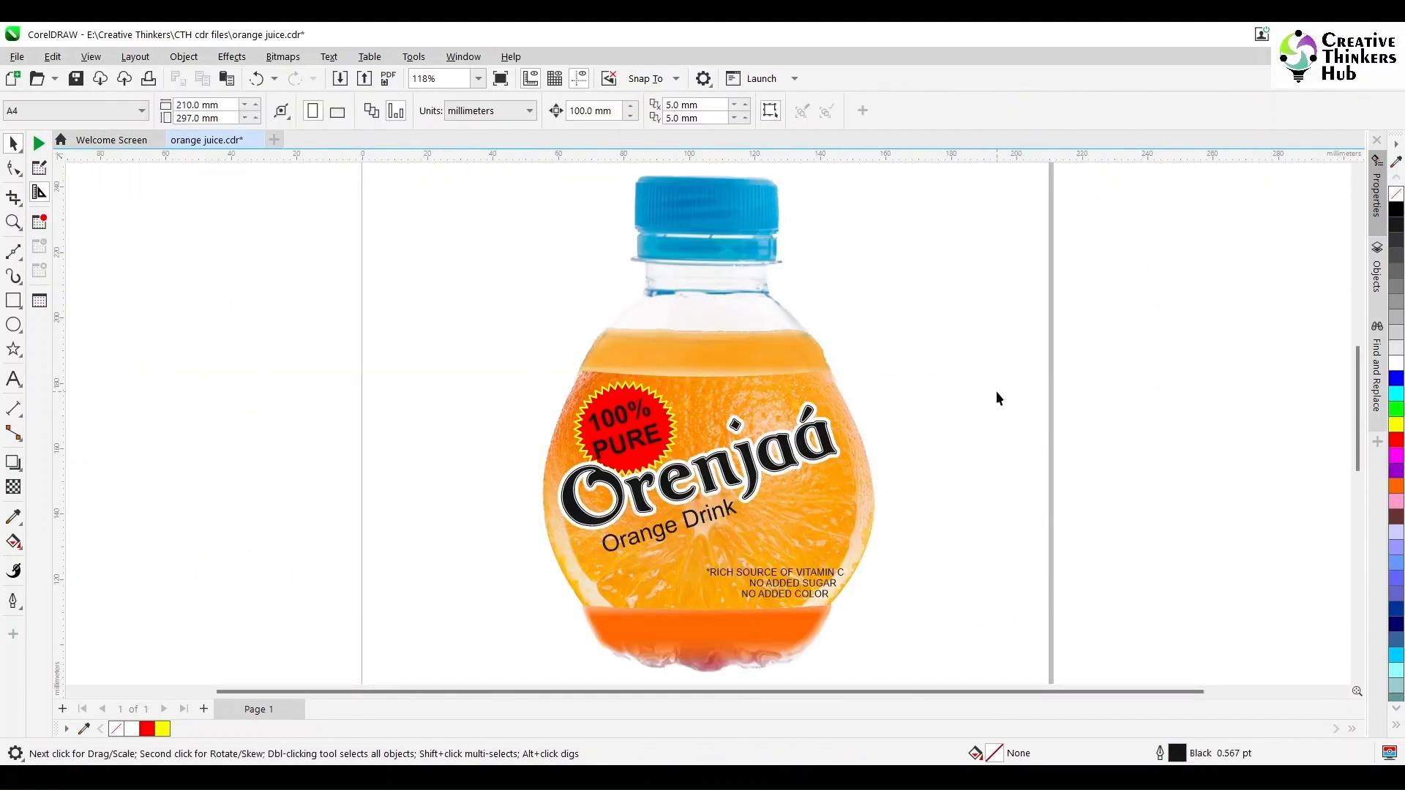
left_click(854, 505)
left_click(776, 408, "ctrl")
left_click(777, 408)
left_click(976, 396, "ctrl")
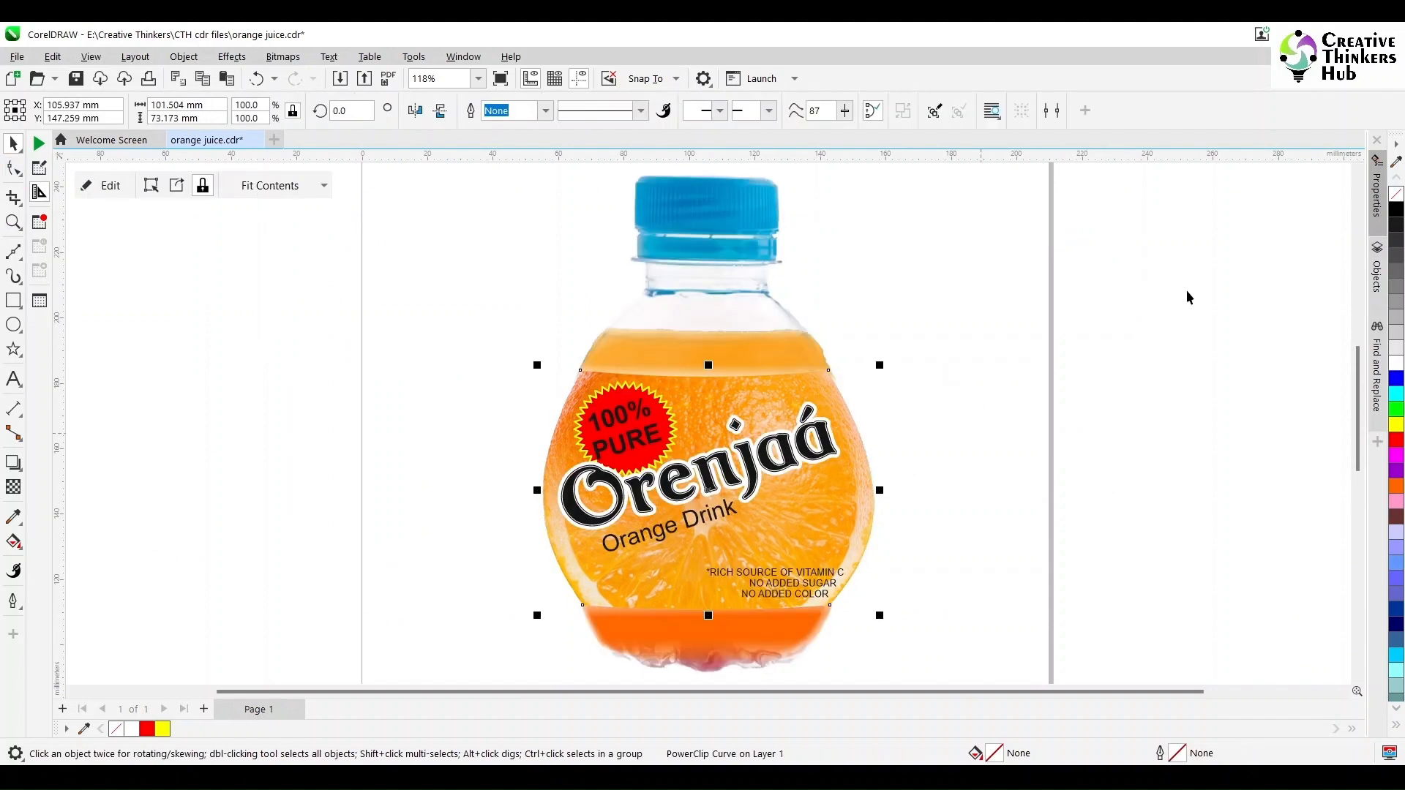
Step: Select the three upper bottle pieces together and nudge them down over the orange label's upper edge
scroll(1189, 298, "up", 1)
left_click_drag(411, 185, 895, 444)
scroll(896, 444, "up", 3)
left_click_drag(759, 432, 750, 425)
key("Down")
key("Down")
key("Down")
key("Down")
key("Down")
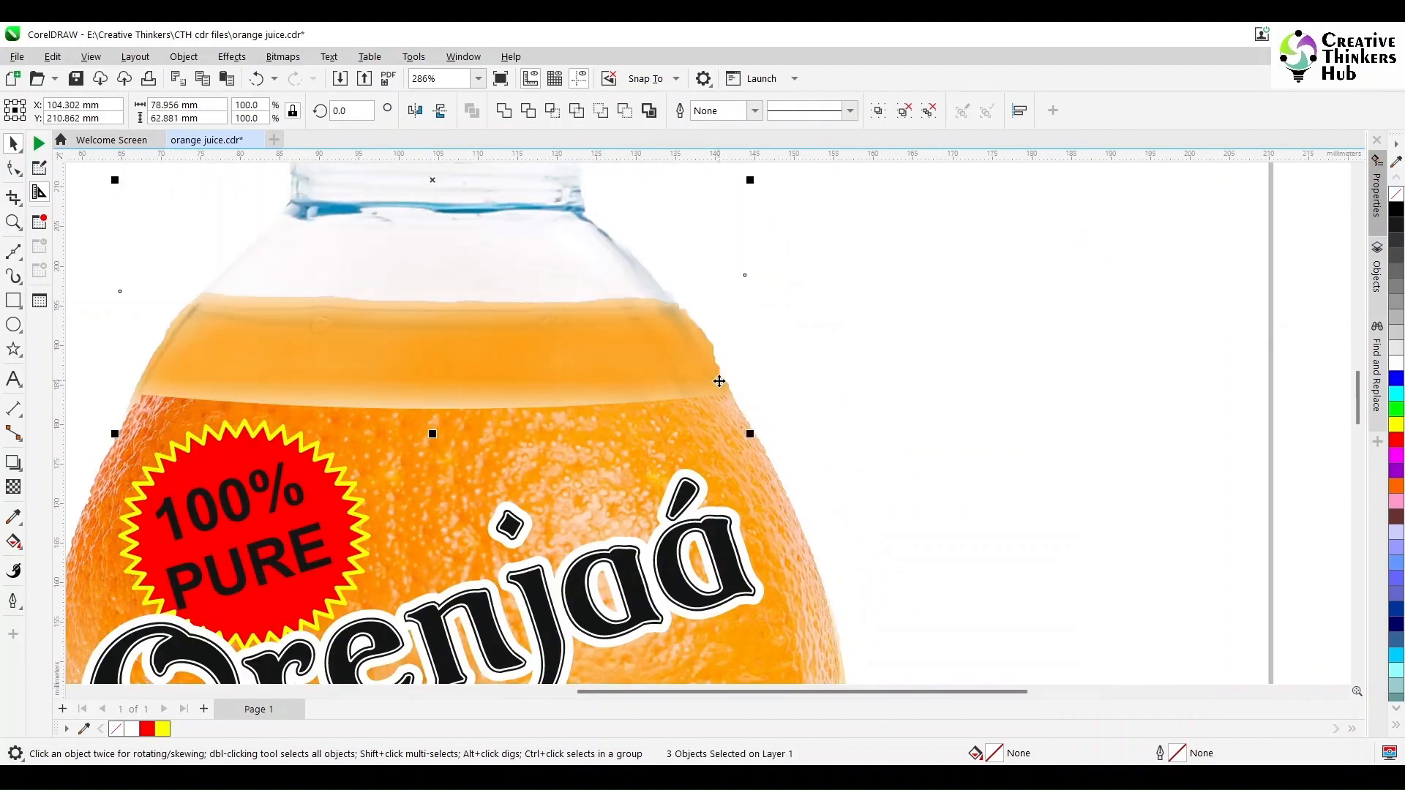
key("Down")
key("Down")
key("Down")
key("Down")
key("Down")
scroll(763, 391, "down", 3)
scroll(791, 406, "up", 2)
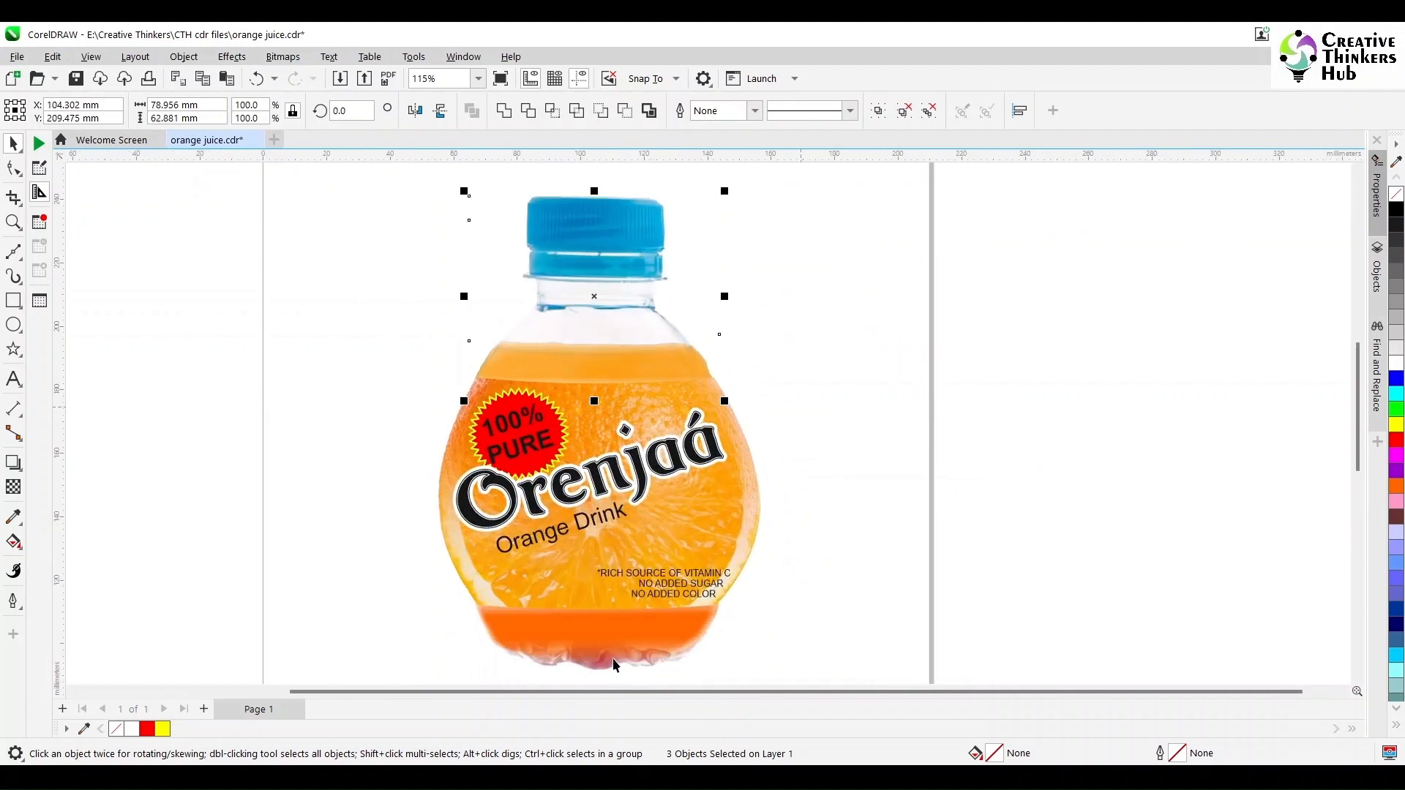
Step: Shrink the bottle's base image slightly from both lower corners so its sides meet the label's lower edge
scroll(613, 657, "up", 2)
left_click_drag(1356, 456, 1354, 486)
left_click_drag(308, 486, 933, 249)
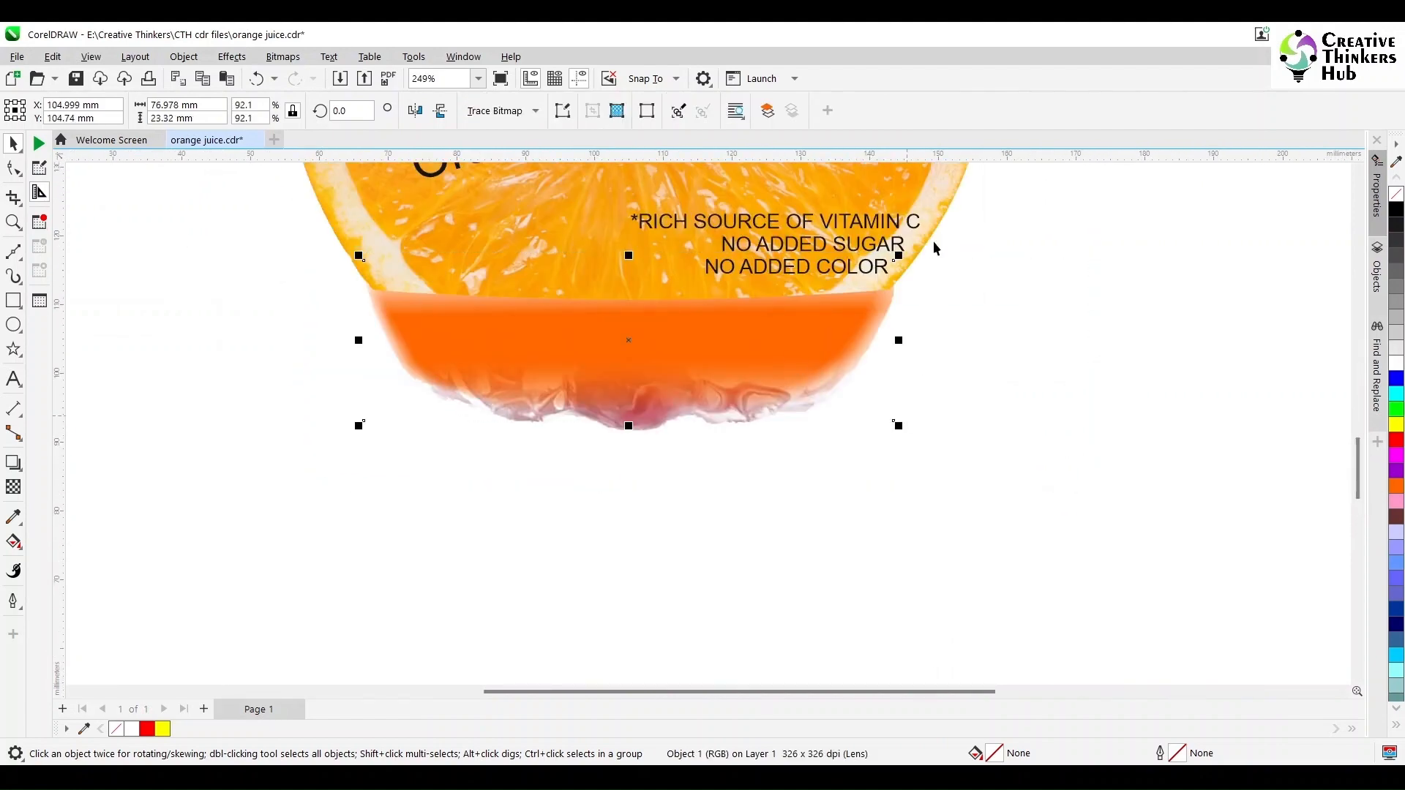
left_click_drag(358, 425, 362, 424)
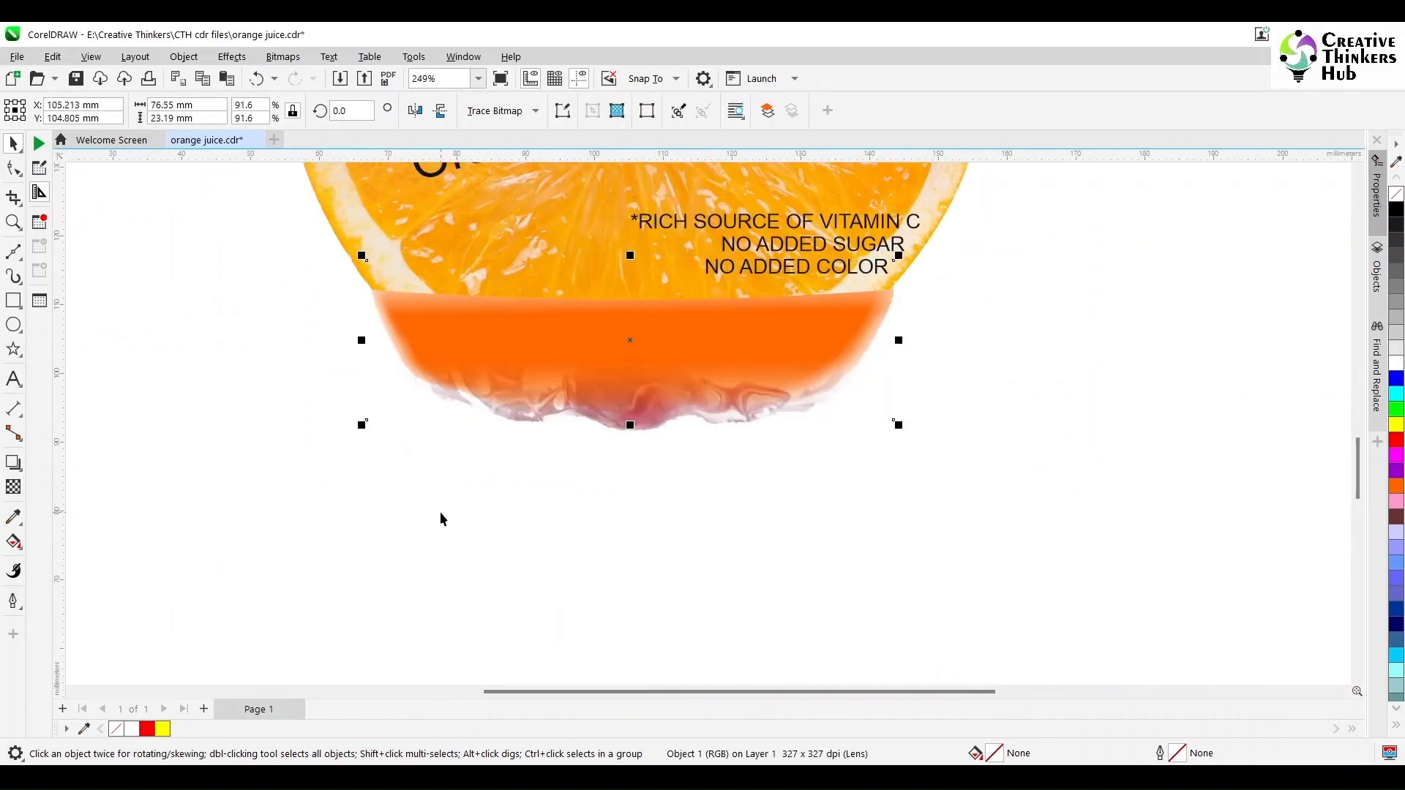
left_click_drag(899, 425, 894, 424)
key("F4")
left_click(1120, 449)
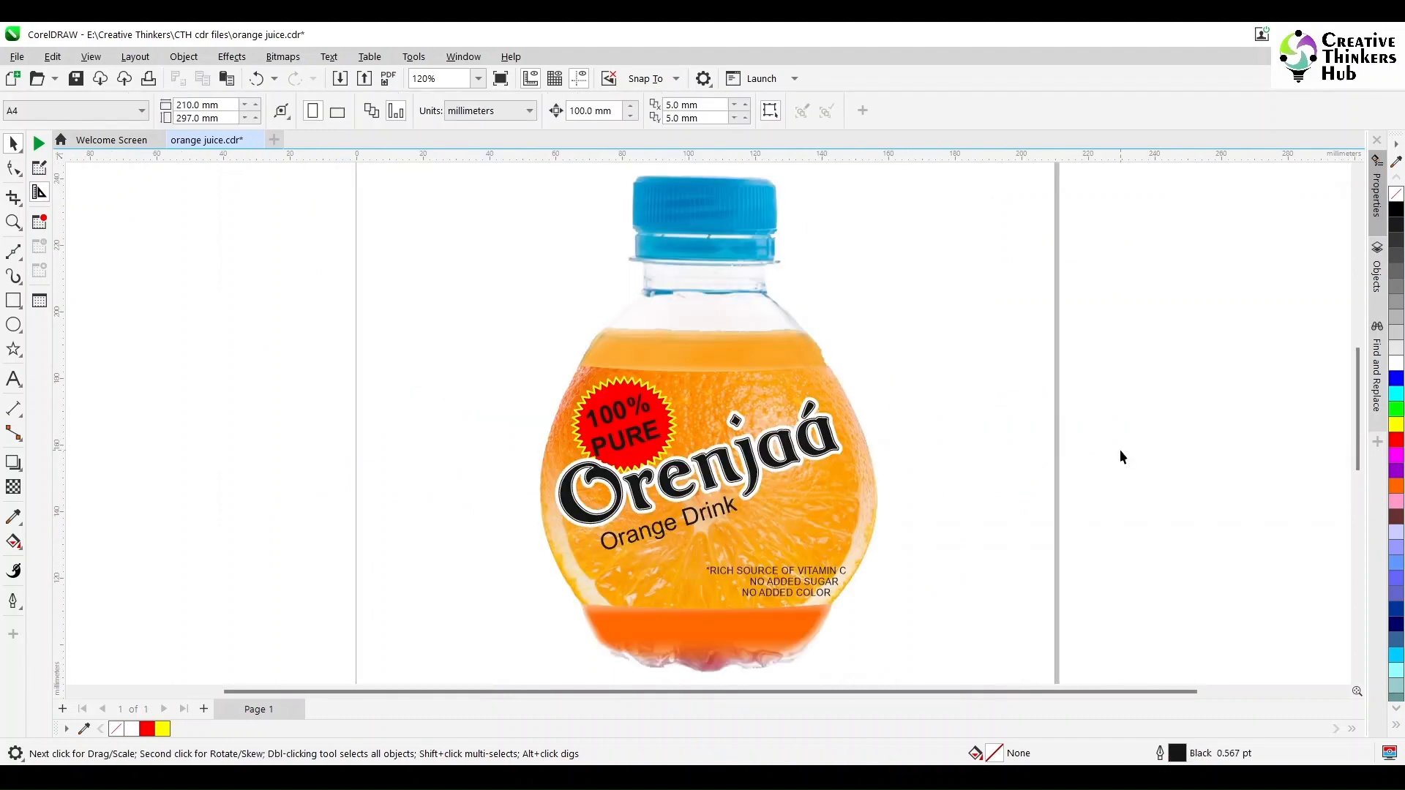
Step: Enlarge the three-line claims text slightly from its upper-left corner
left_click(774, 575)
left_click_drag(704, 564, 682, 559)
left_click(1086, 573)
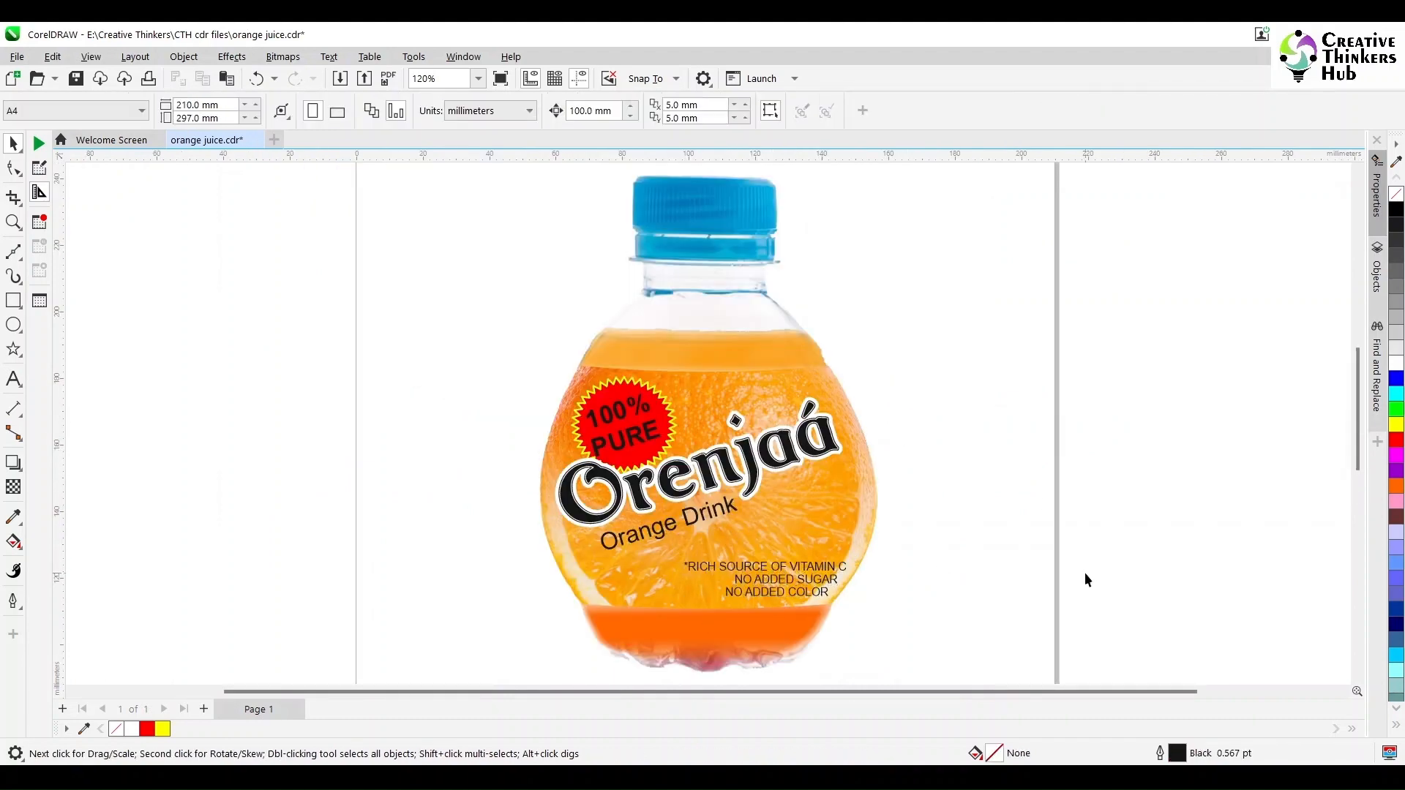
Step: Add the text "200 ml" and place it in the lower-left area of the orange label
key("F8")
left_click(315, 525)
type("200 ML")
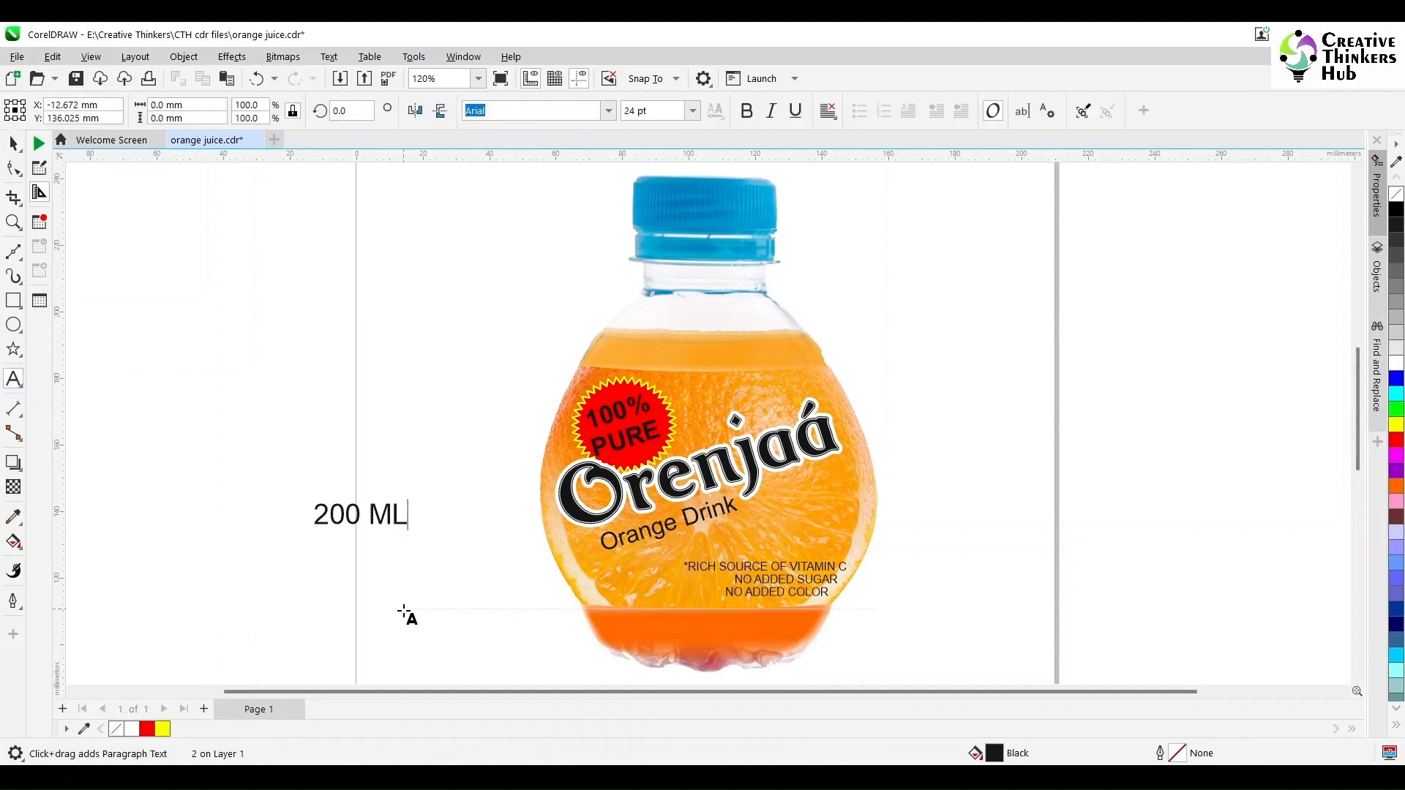
key("BackSpace")
key("BackSpace")
type("ml")
key("ctrl+space")
left_click_drag(357, 515, 627, 591)
scroll(626, 593, "up", 3)
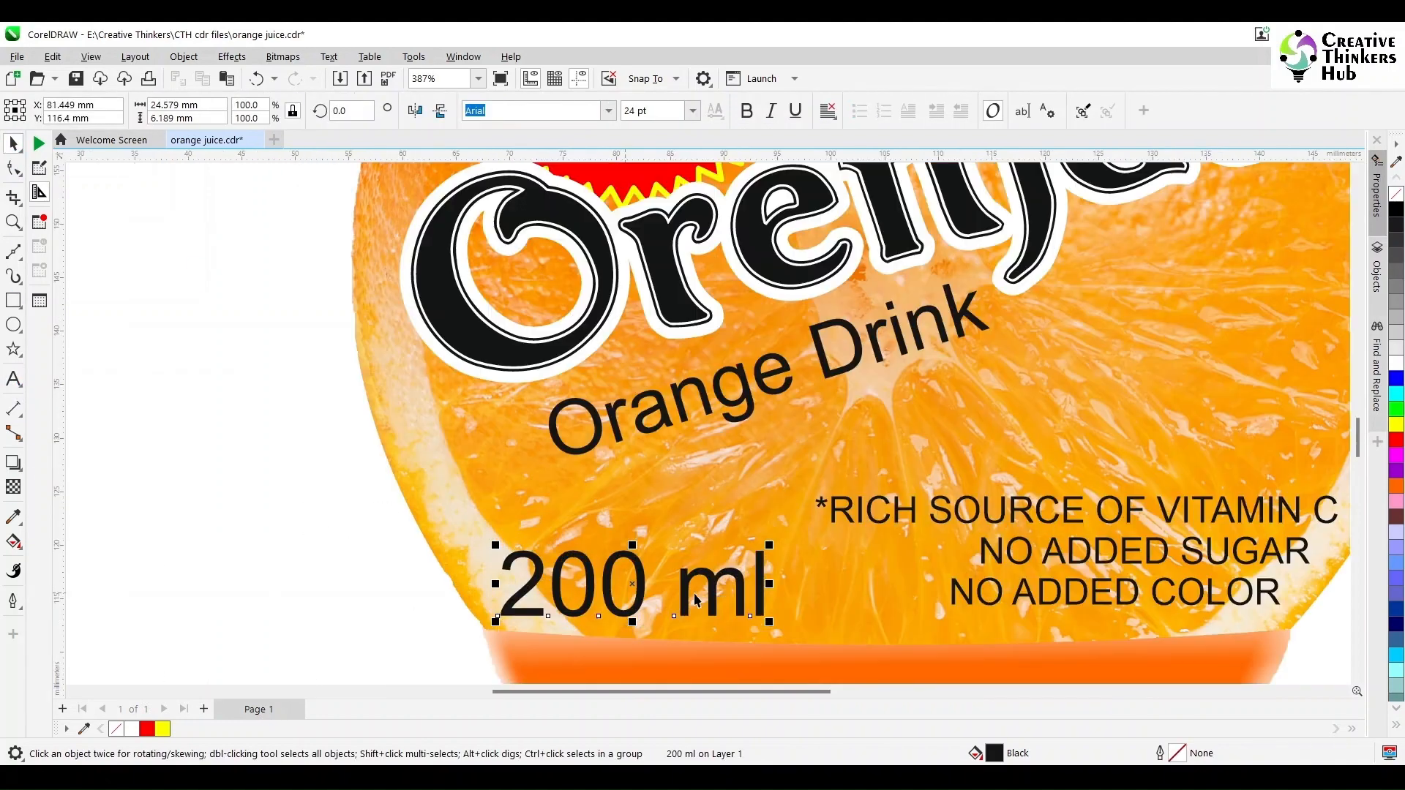
Step: Shrink the "200 ml" text to 12 pt and align its bottom with the claims text
left_click_drag(770, 545, 679, 586)
left_click_drag(564, 596, 568, 596)
left_click(977, 596, "shift")
key("b")
key("Escape")
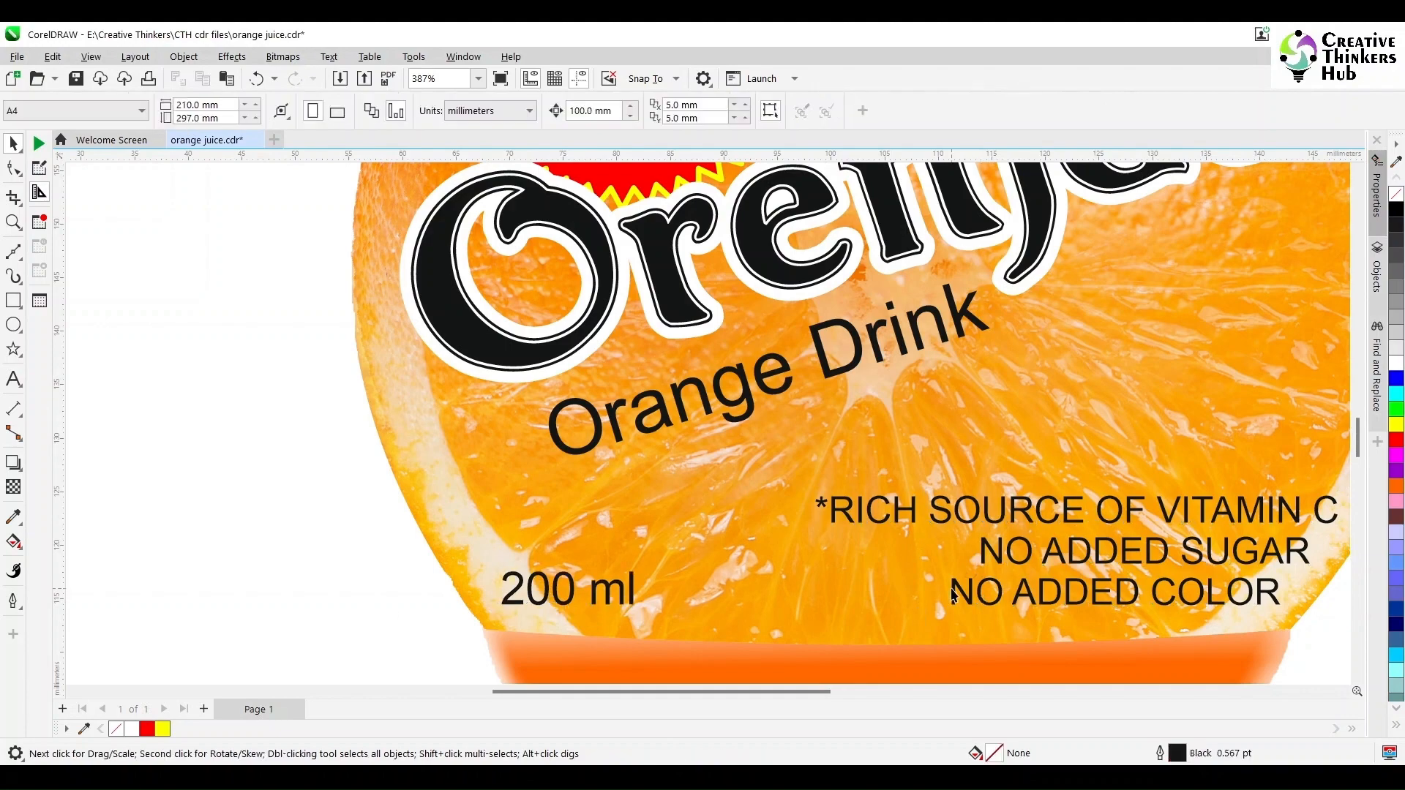
Step: Set the claims text to 10 pt and keep the "200 ml" text at 12 pt
left_click(952, 591)
left_click(648, 112)
type("10")
key("Return")
left_click(568, 592)
left_click(635, 112)
key("Return")
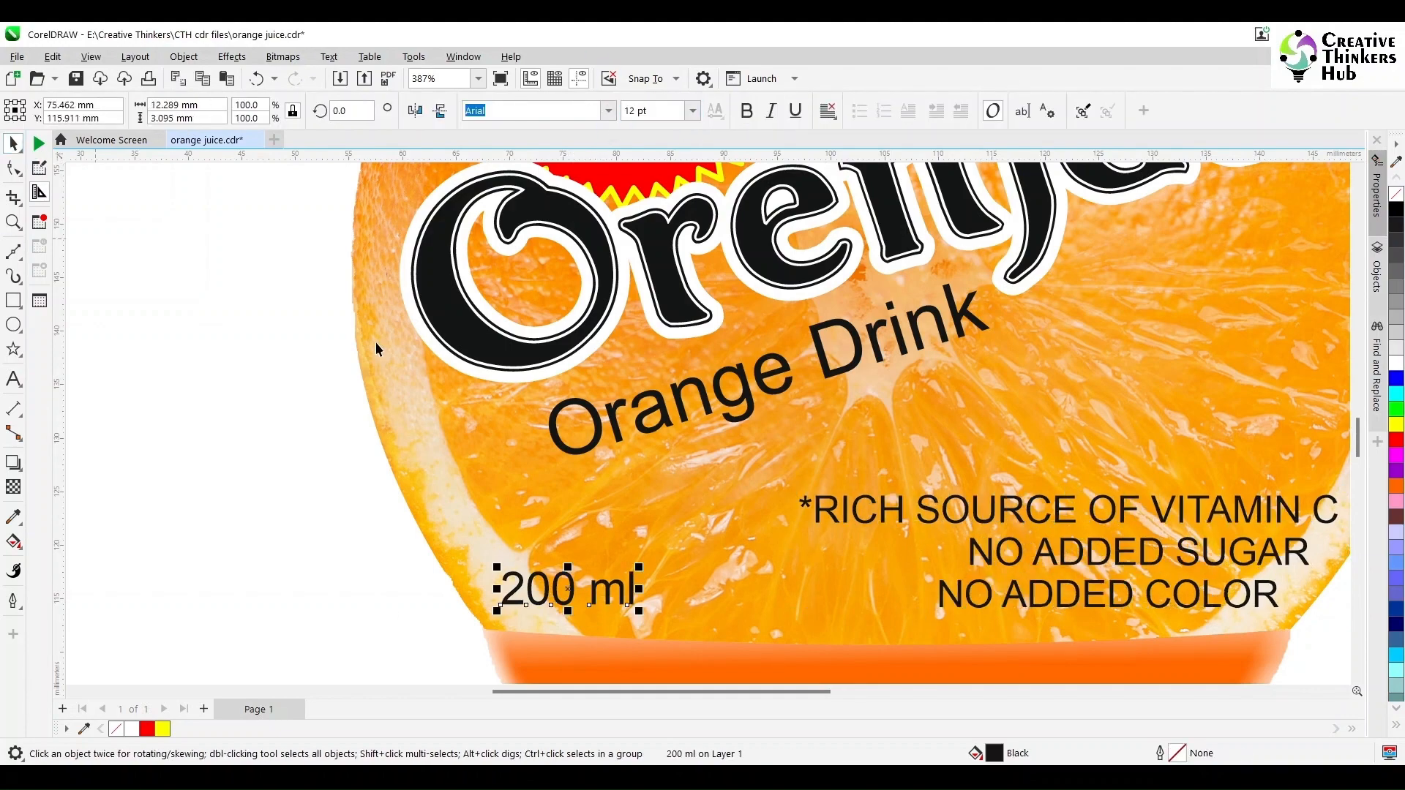
Step: Move the "Orange Drink" tagline left, in line with the start of "200 ml", and set its font size to 22 pt
left_click(594, 410)
left_click(659, 113)
type("20.26")
key("Return")
left_click_drag(740, 390, 733, 380)
left_click_drag(534, 456, 495, 505)
left_click(658, 112)
type("22")
key("Return")
scroll(915, 515, "down", 2)
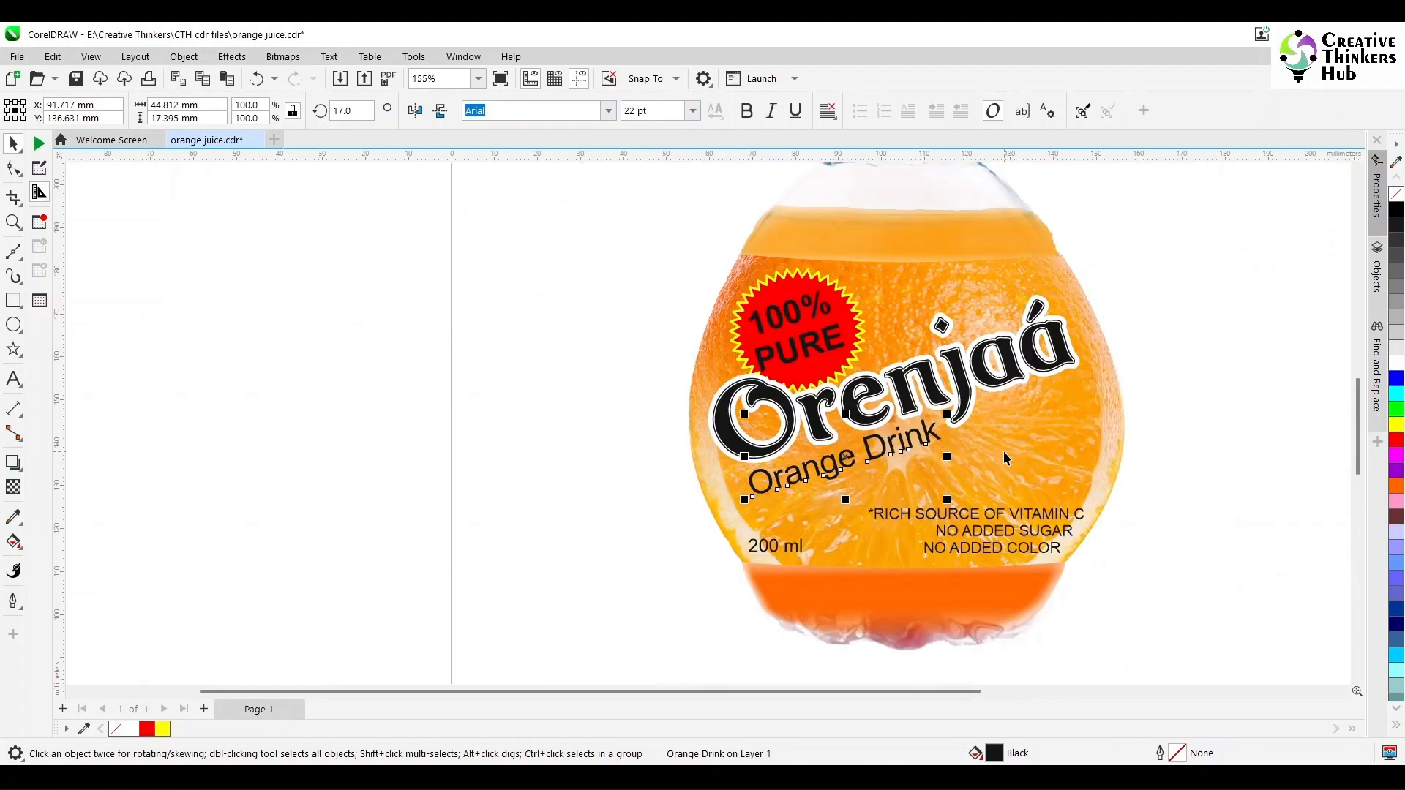
Step: Confirm the font size of the badge text and set the "Orenjaá" brand name to 73 pt
left_click(1190, 331)
left_click(830, 344)
key("Return")
left_click(622, 380)
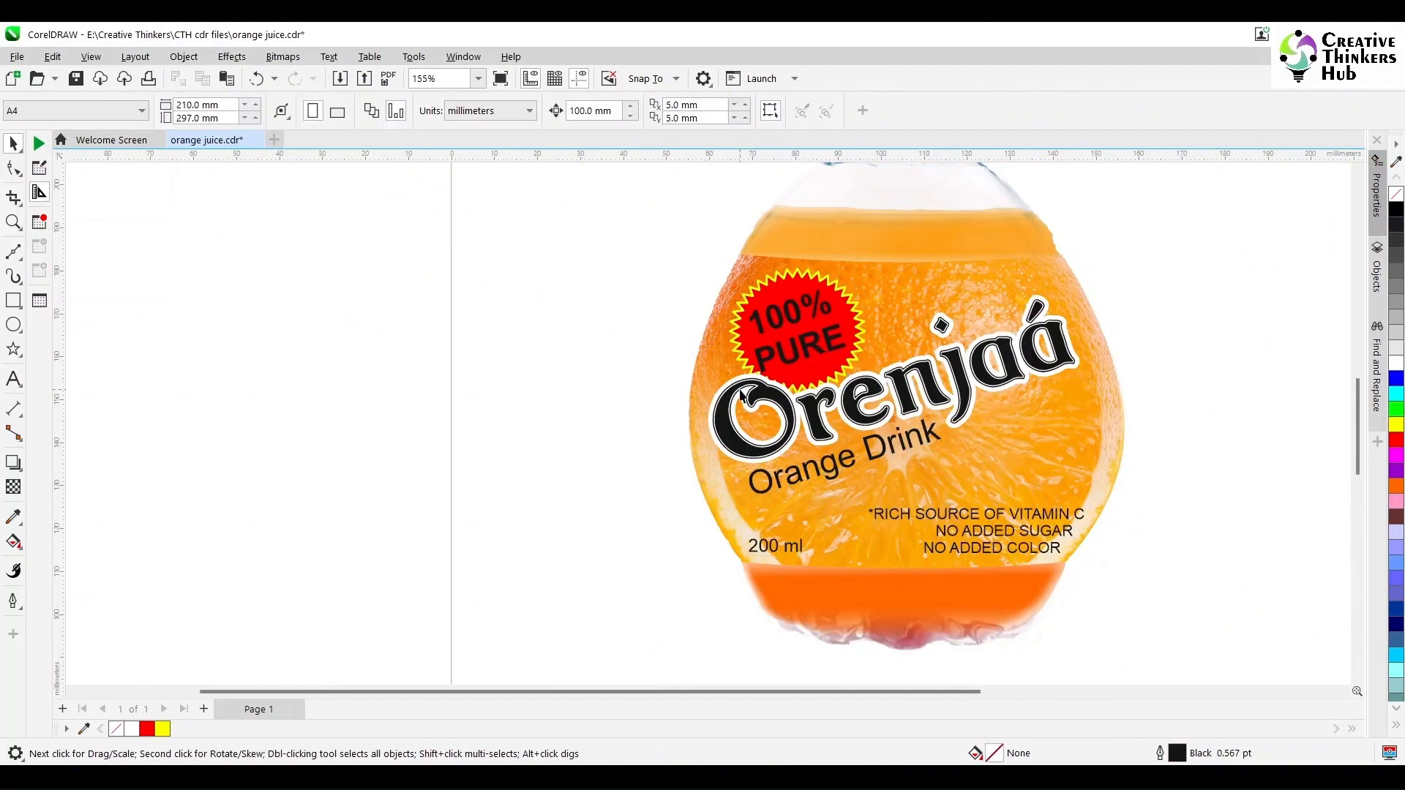
left_click(816, 412)
left_click(672, 112)
type("73")
key("Return")
left_click(550, 432)
scroll(551, 437, "down", 1)
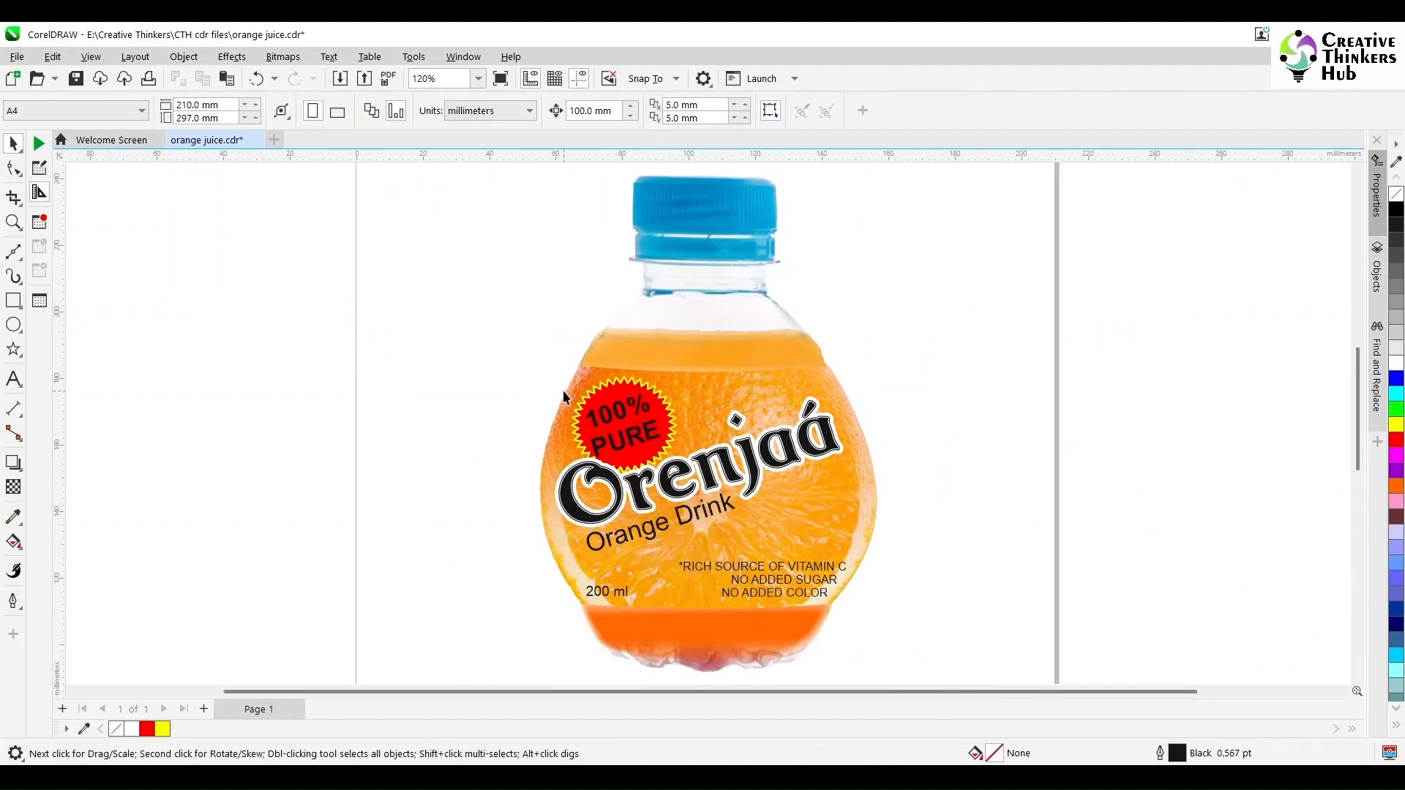